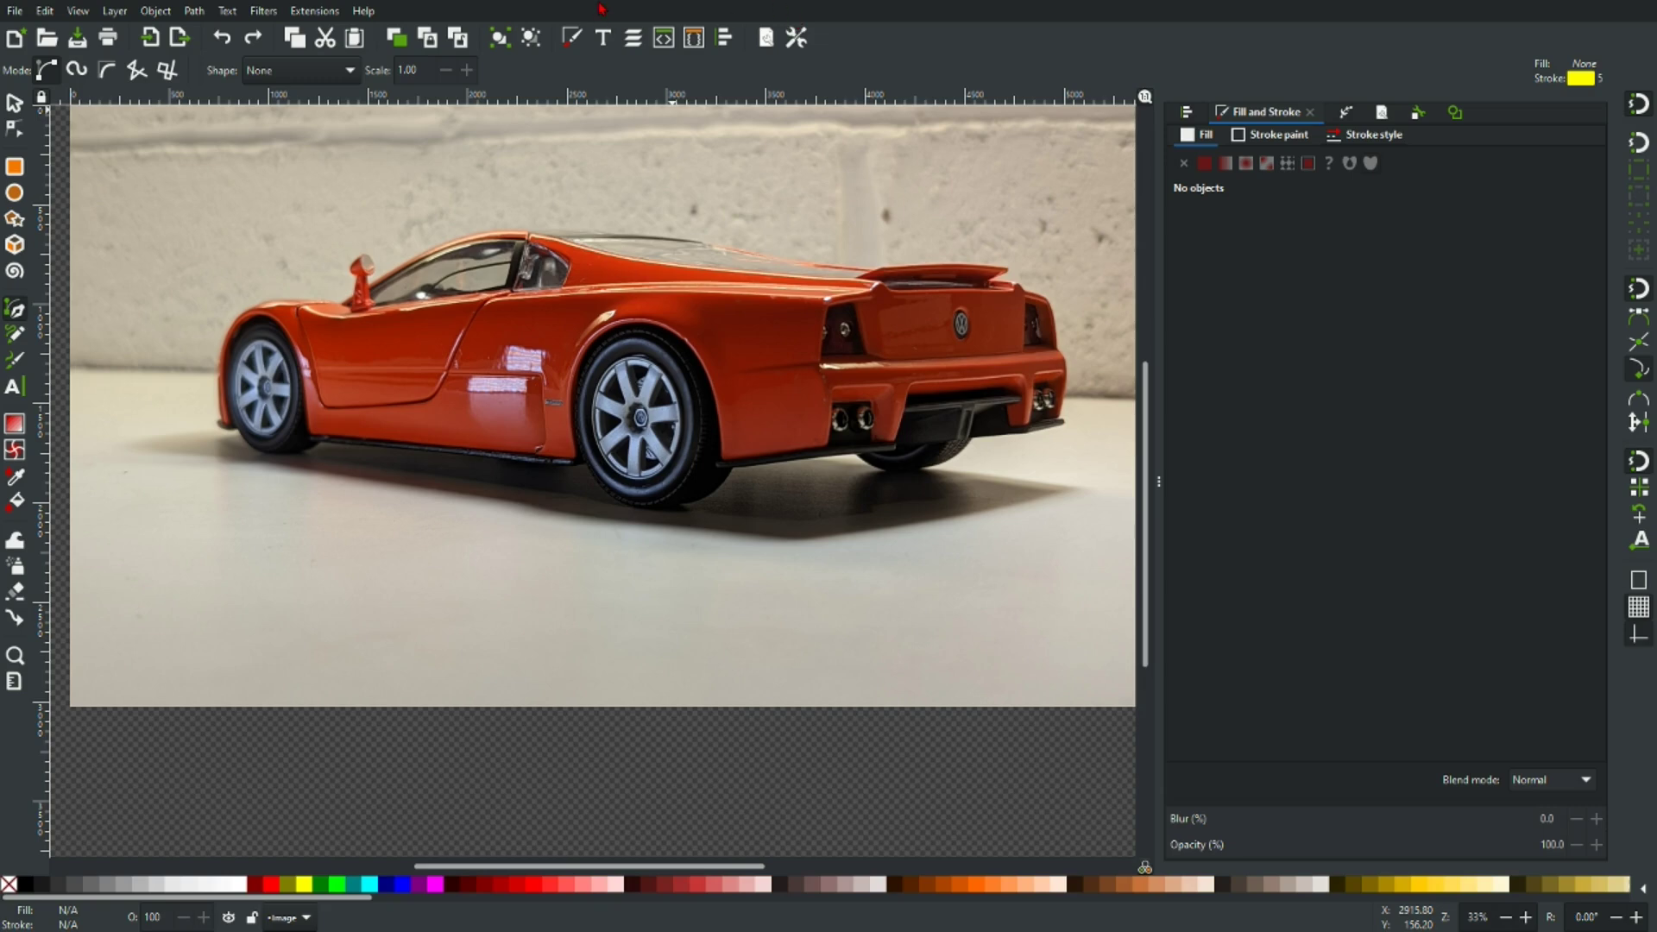
Draw a six-point straight zigzag line on the floor below the car
{"action": "scroll", "coordinate": [776, 337], "scroll_direction": "up", "scroll_amount": 5}
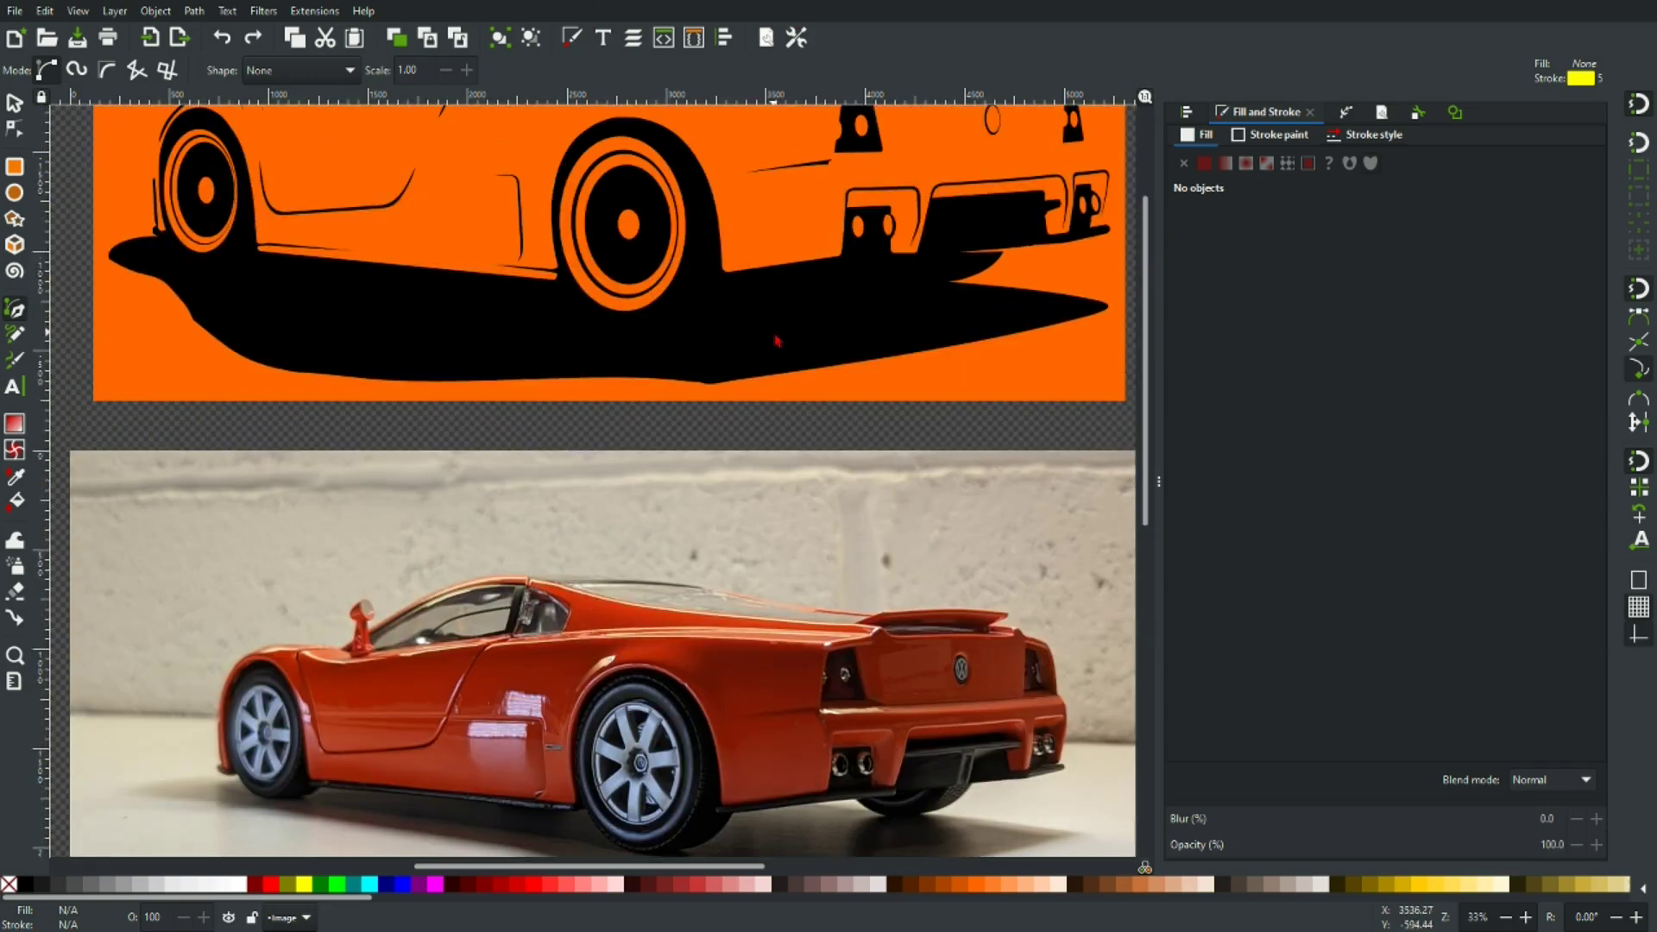
{"action": "scroll", "coordinate": [776, 341], "scroll_direction": "up", "scroll_amount": 3}
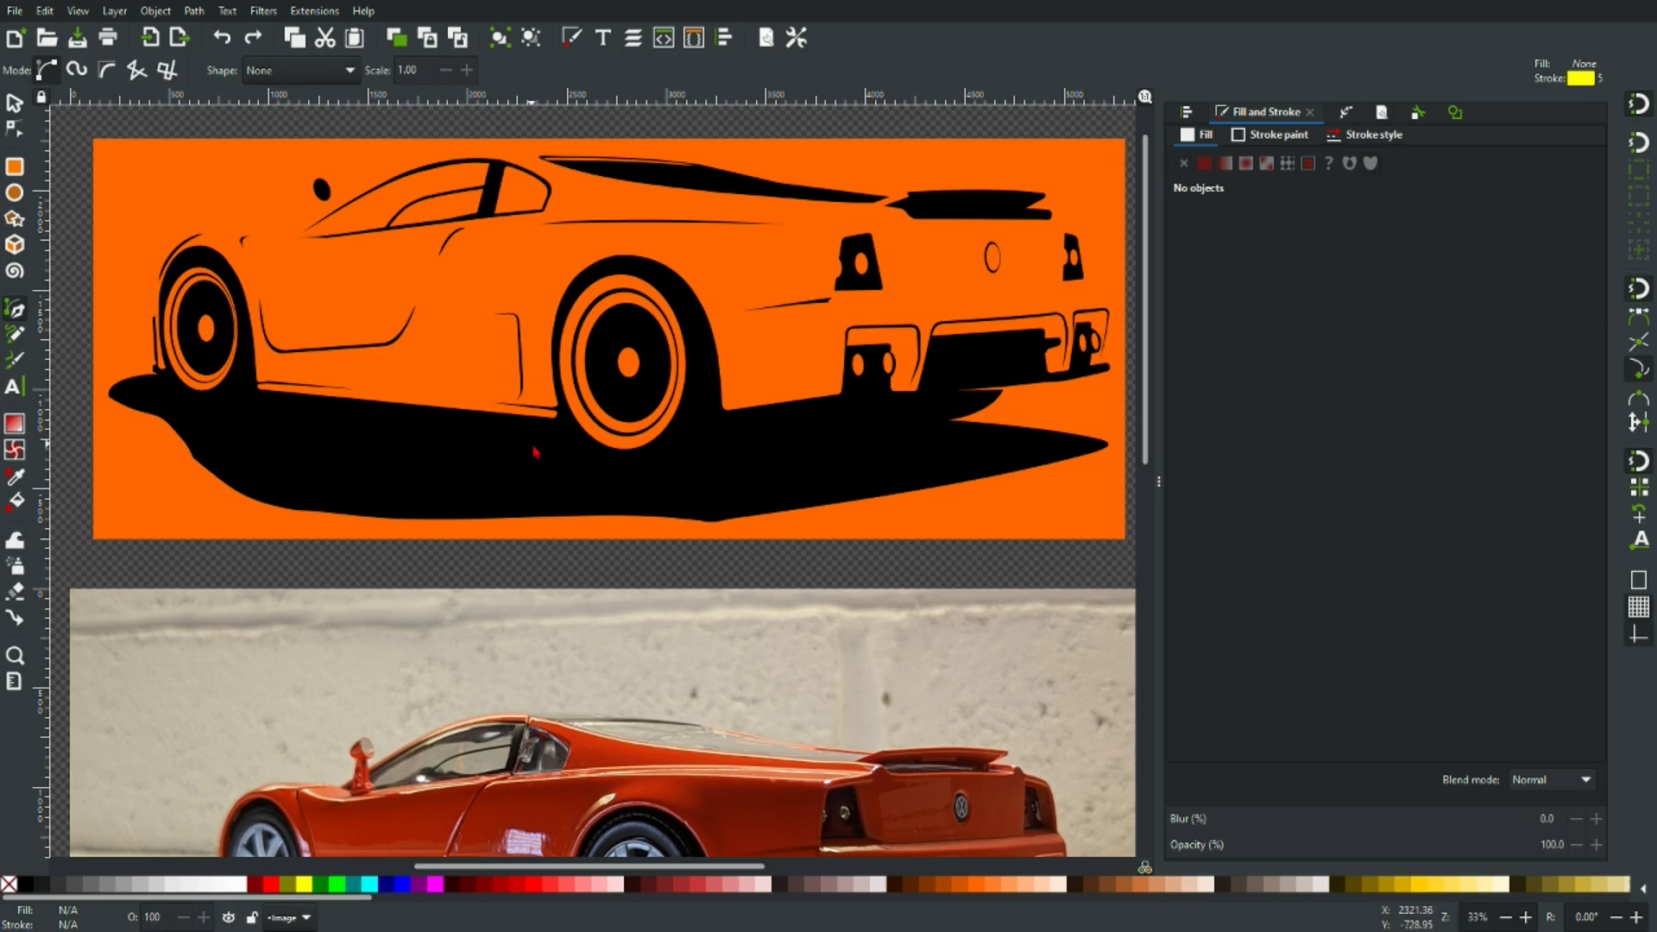
{"action": "scroll", "coordinate": [535, 452], "scroll_direction": "down", "scroll_amount": 10}
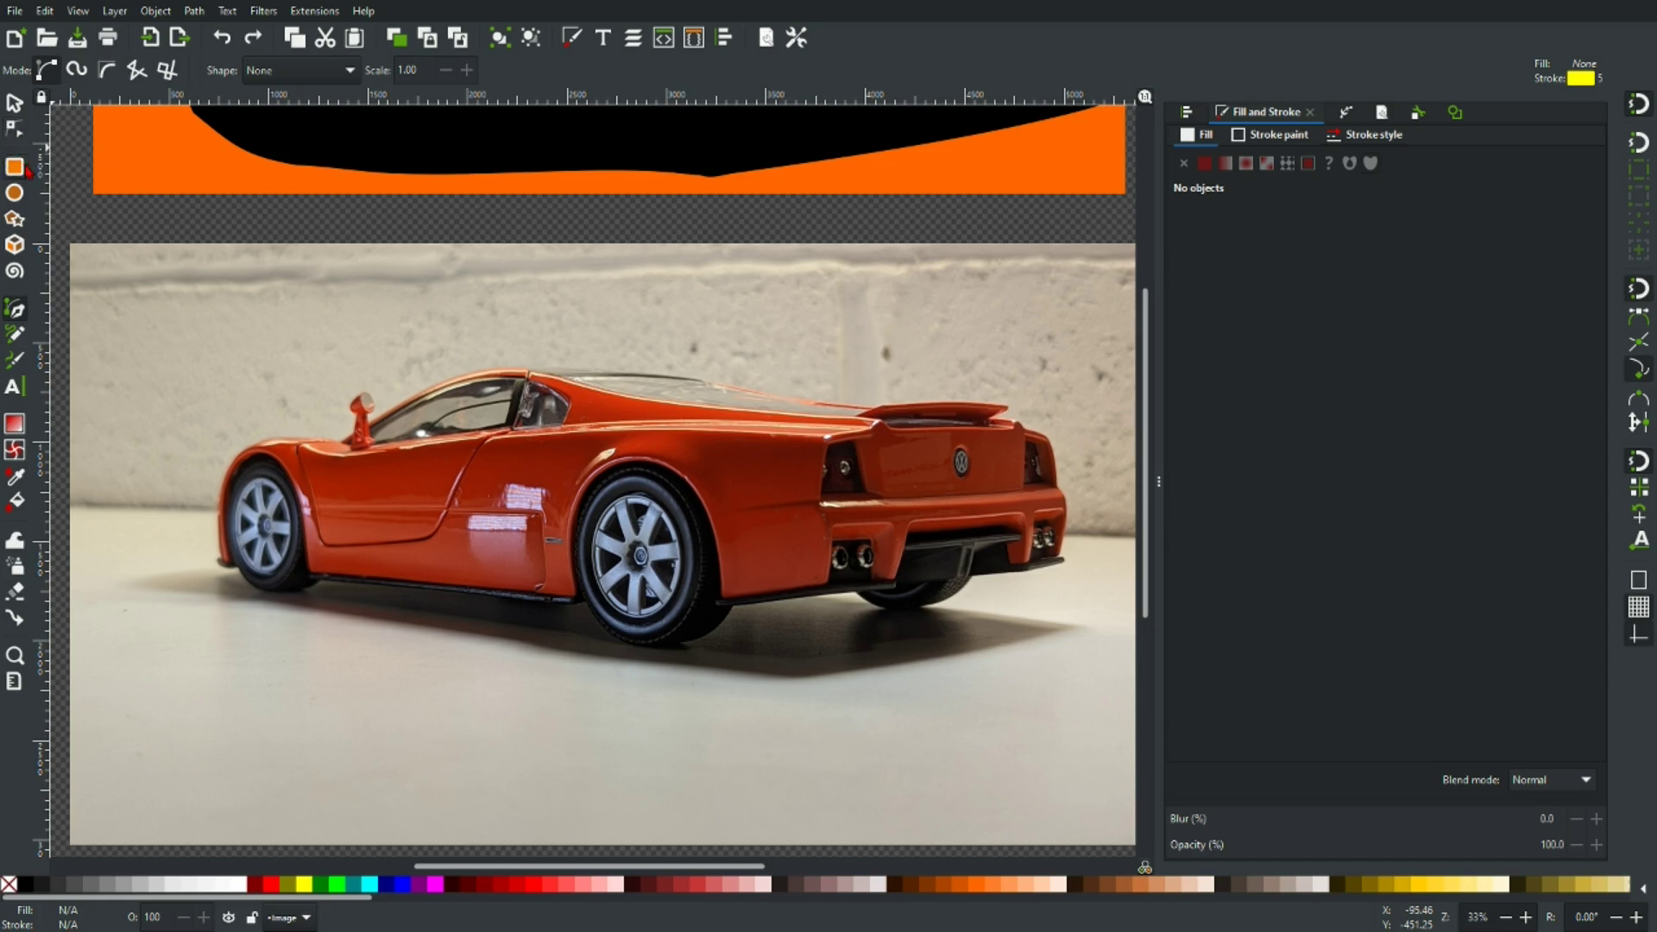
{"action": "scroll", "coordinate": [746, 299], "scroll_direction": "down", "scroll_amount": 4}
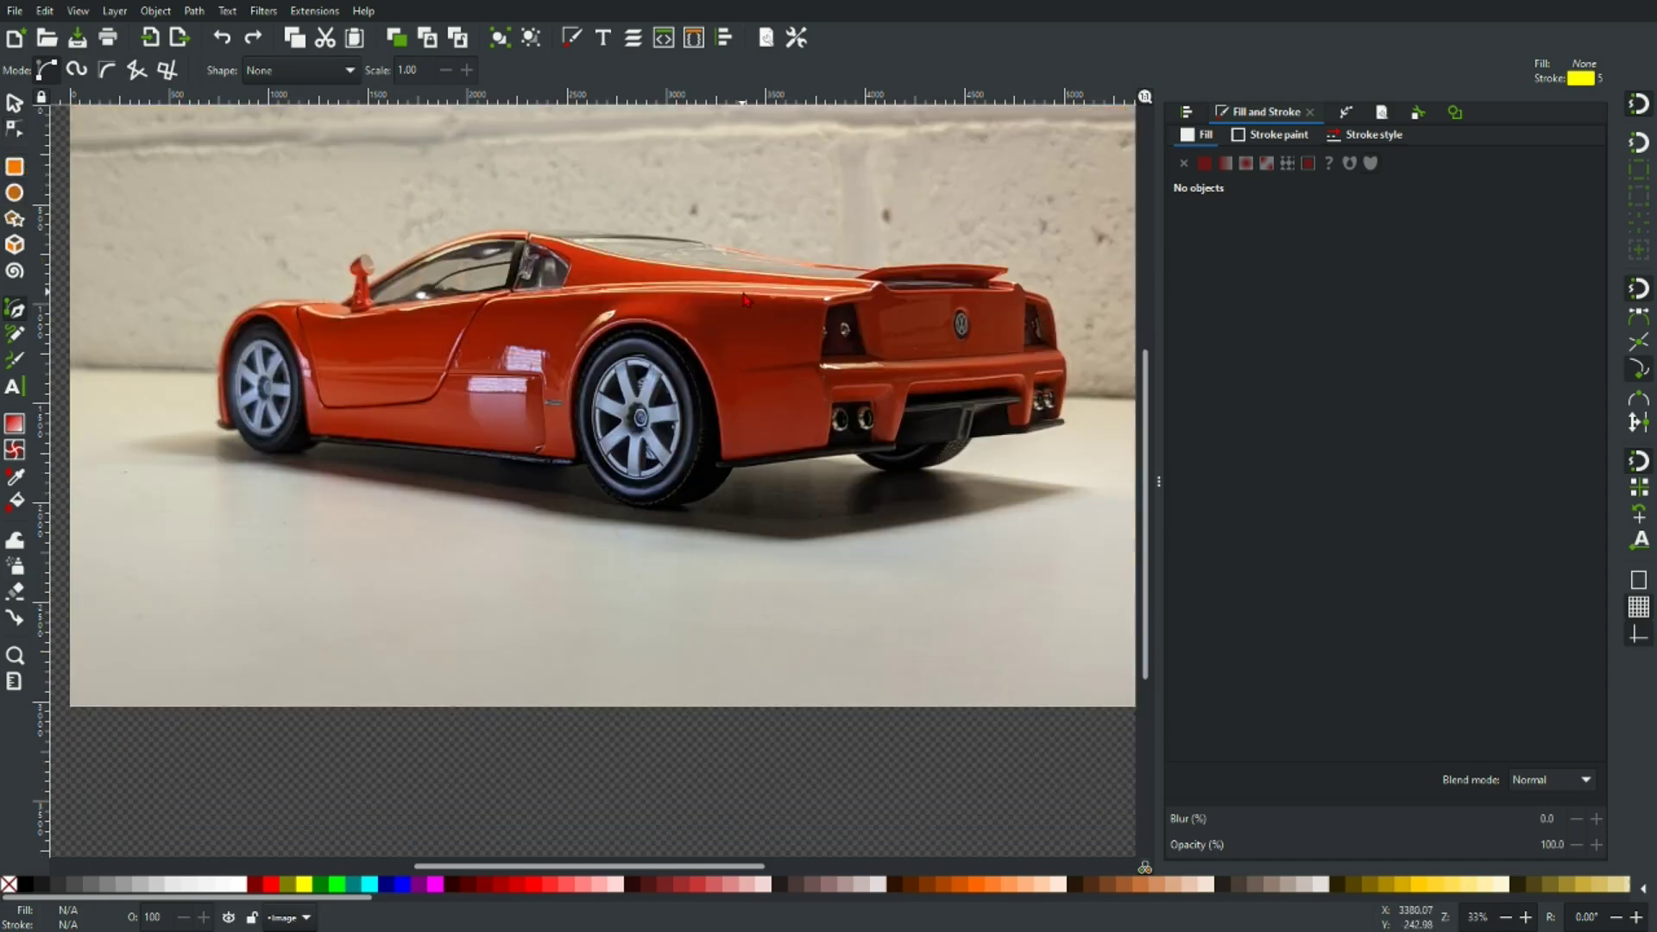
{"action": "left_click", "coordinate": [138, 614]}
{"action": "left_click", "coordinate": [233, 503]}
{"action": "left_click", "coordinate": [284, 636]}
{"action": "left_click", "coordinate": [357, 524]}
{"action": "left_click", "coordinate": [429, 627]}
{"action": "left_click", "coordinate": [510, 558]}
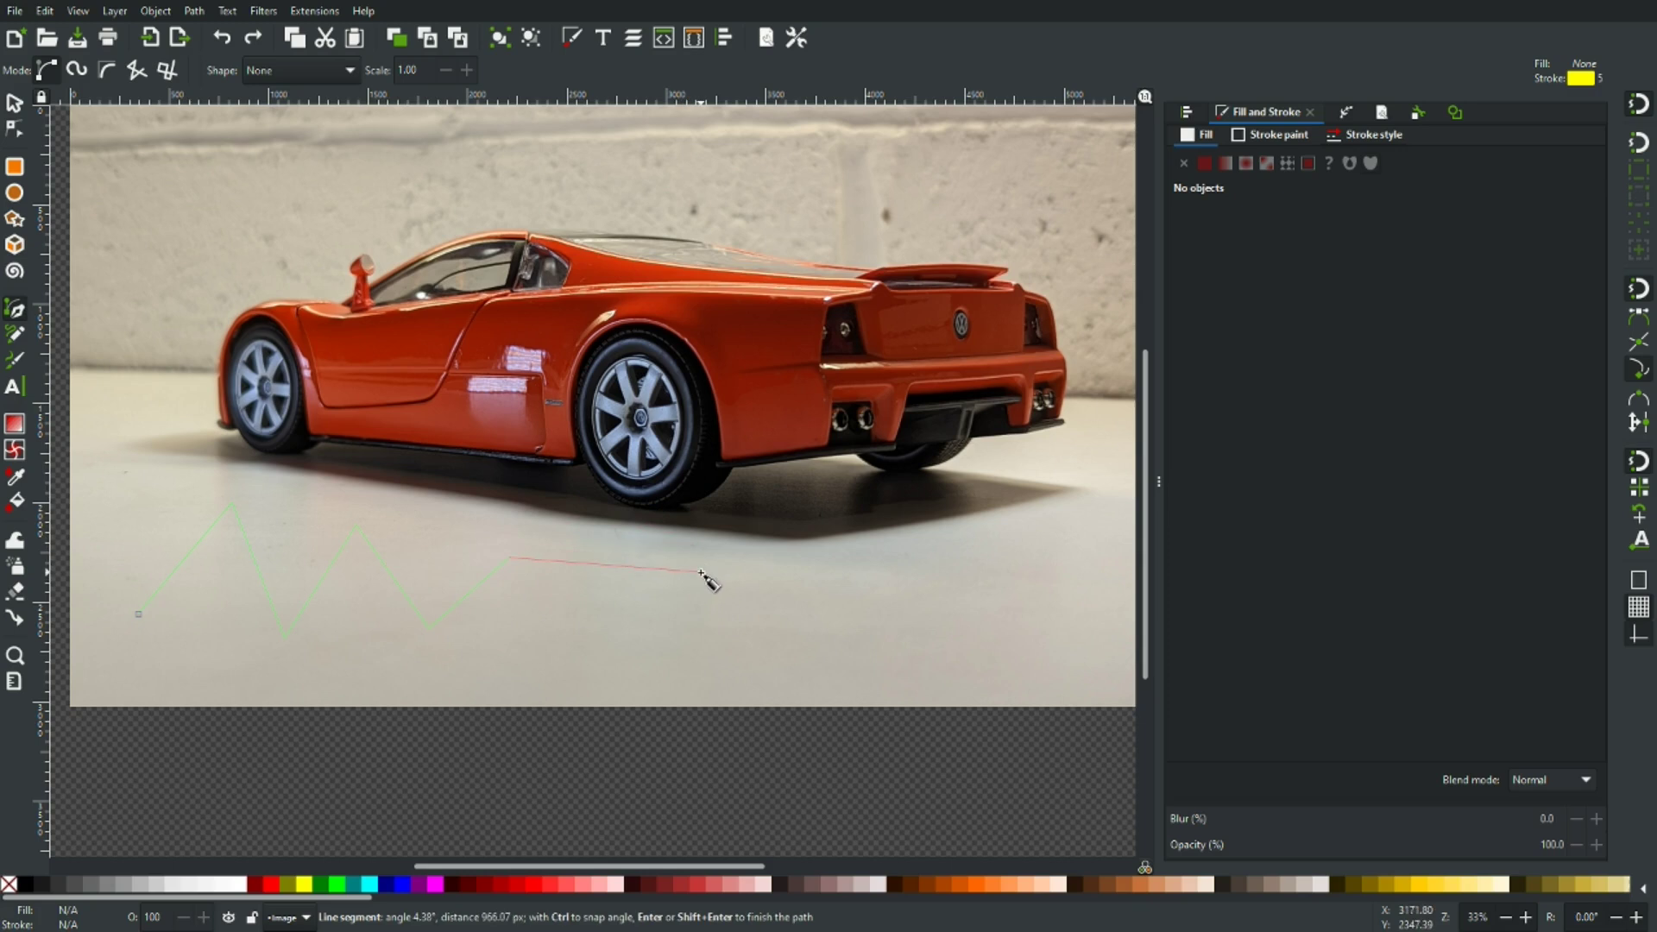
{"action": "key", "text": "Return"}
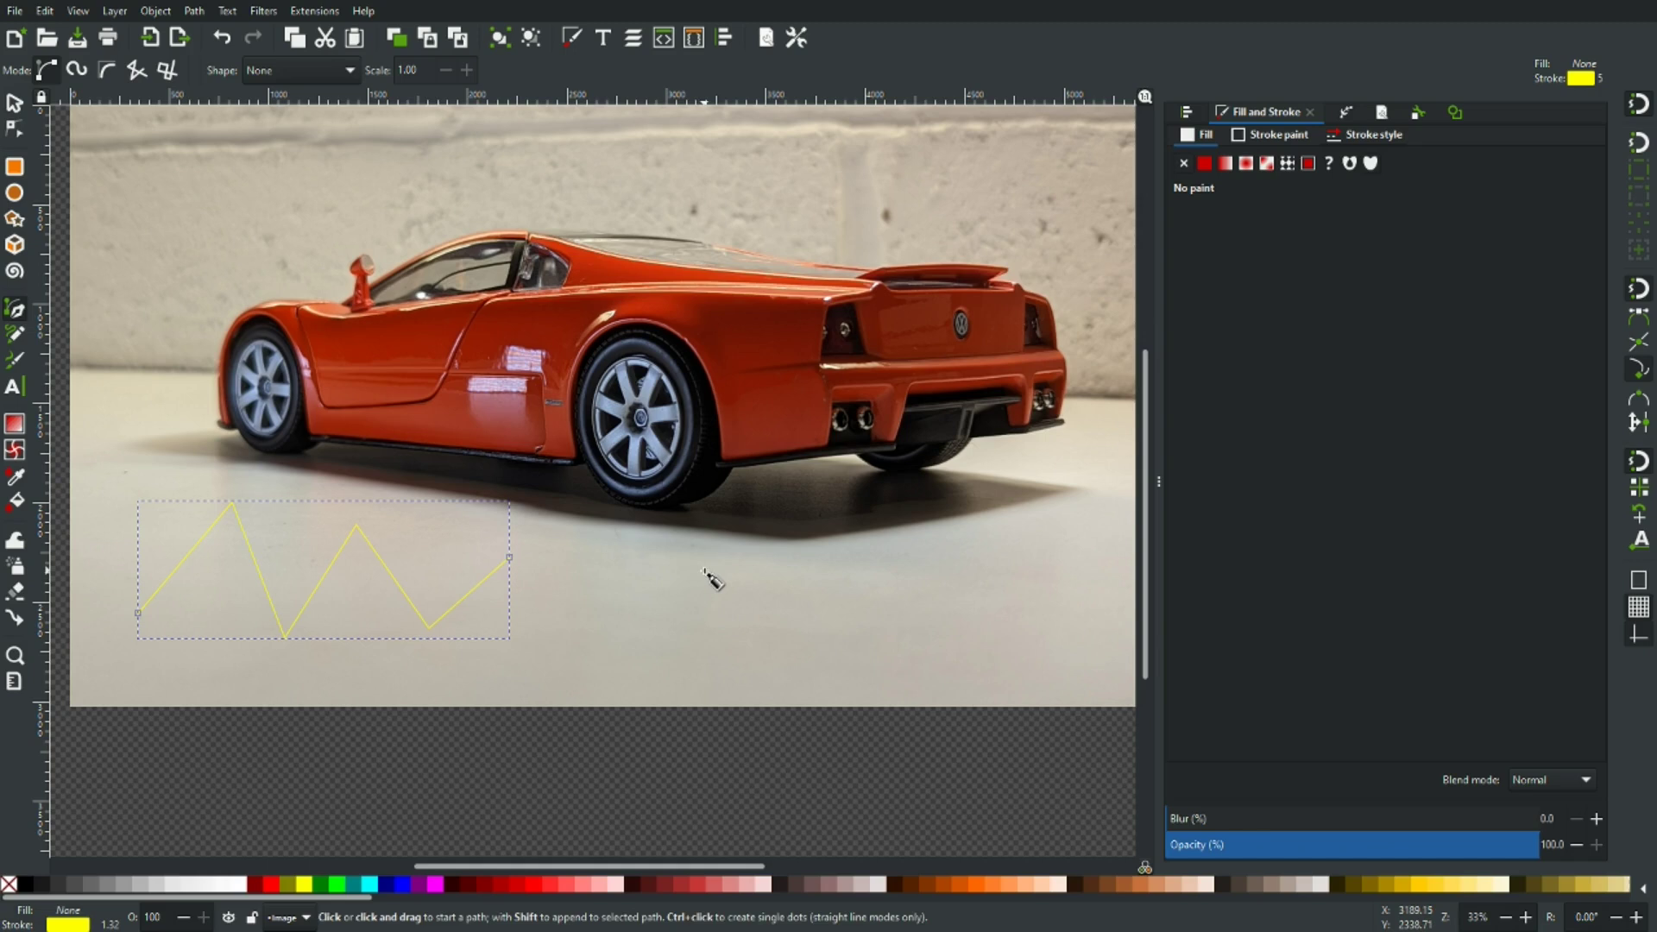
Draw a second path to the right with one curved segment followed by a straight segment
{"action": "left_click", "coordinate": [563, 636]}
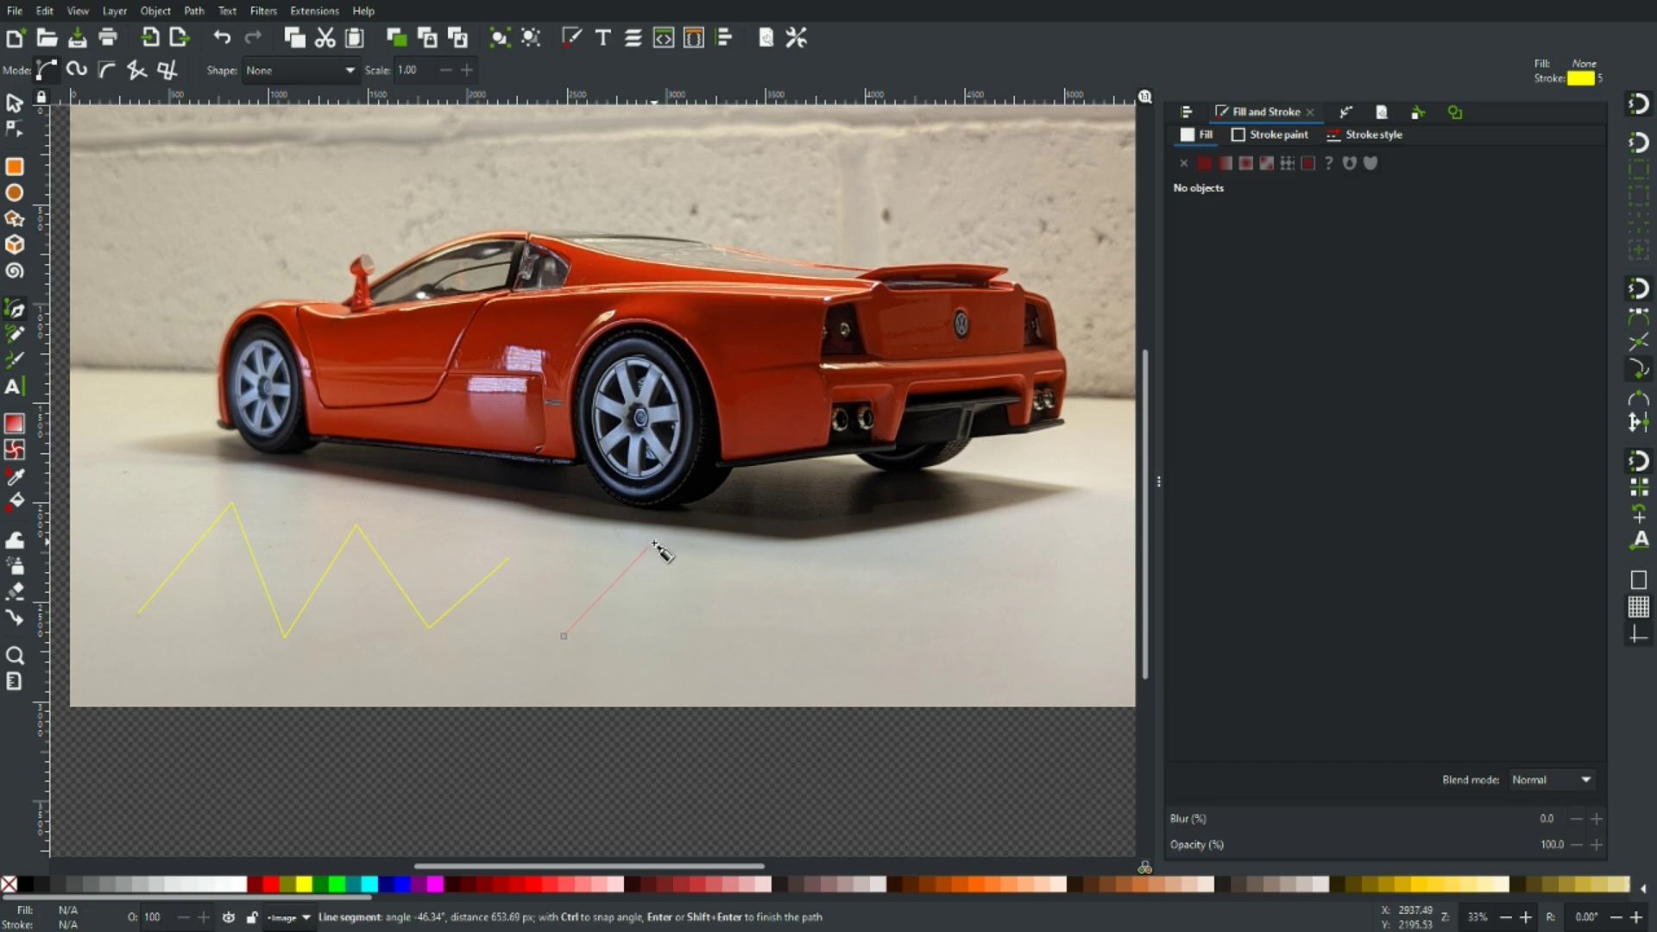
{"action": "left_click_drag", "start_coordinate": [653, 541], "coordinate": [725, 572]}
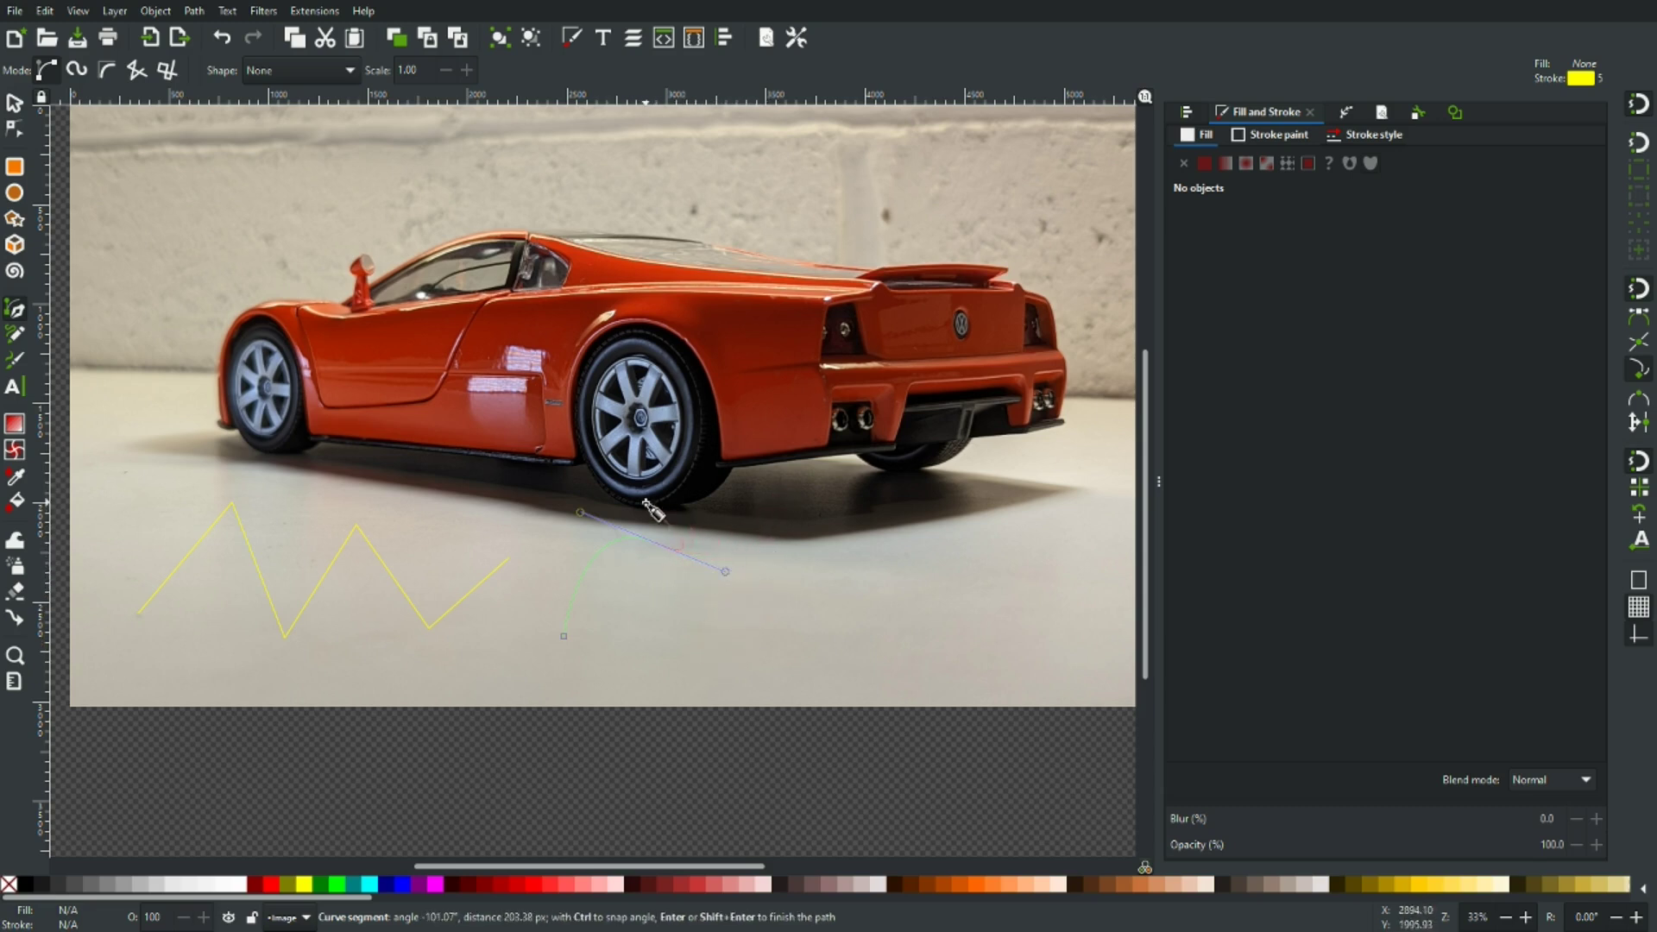
{"action": "left_click", "coordinate": [779, 515]}
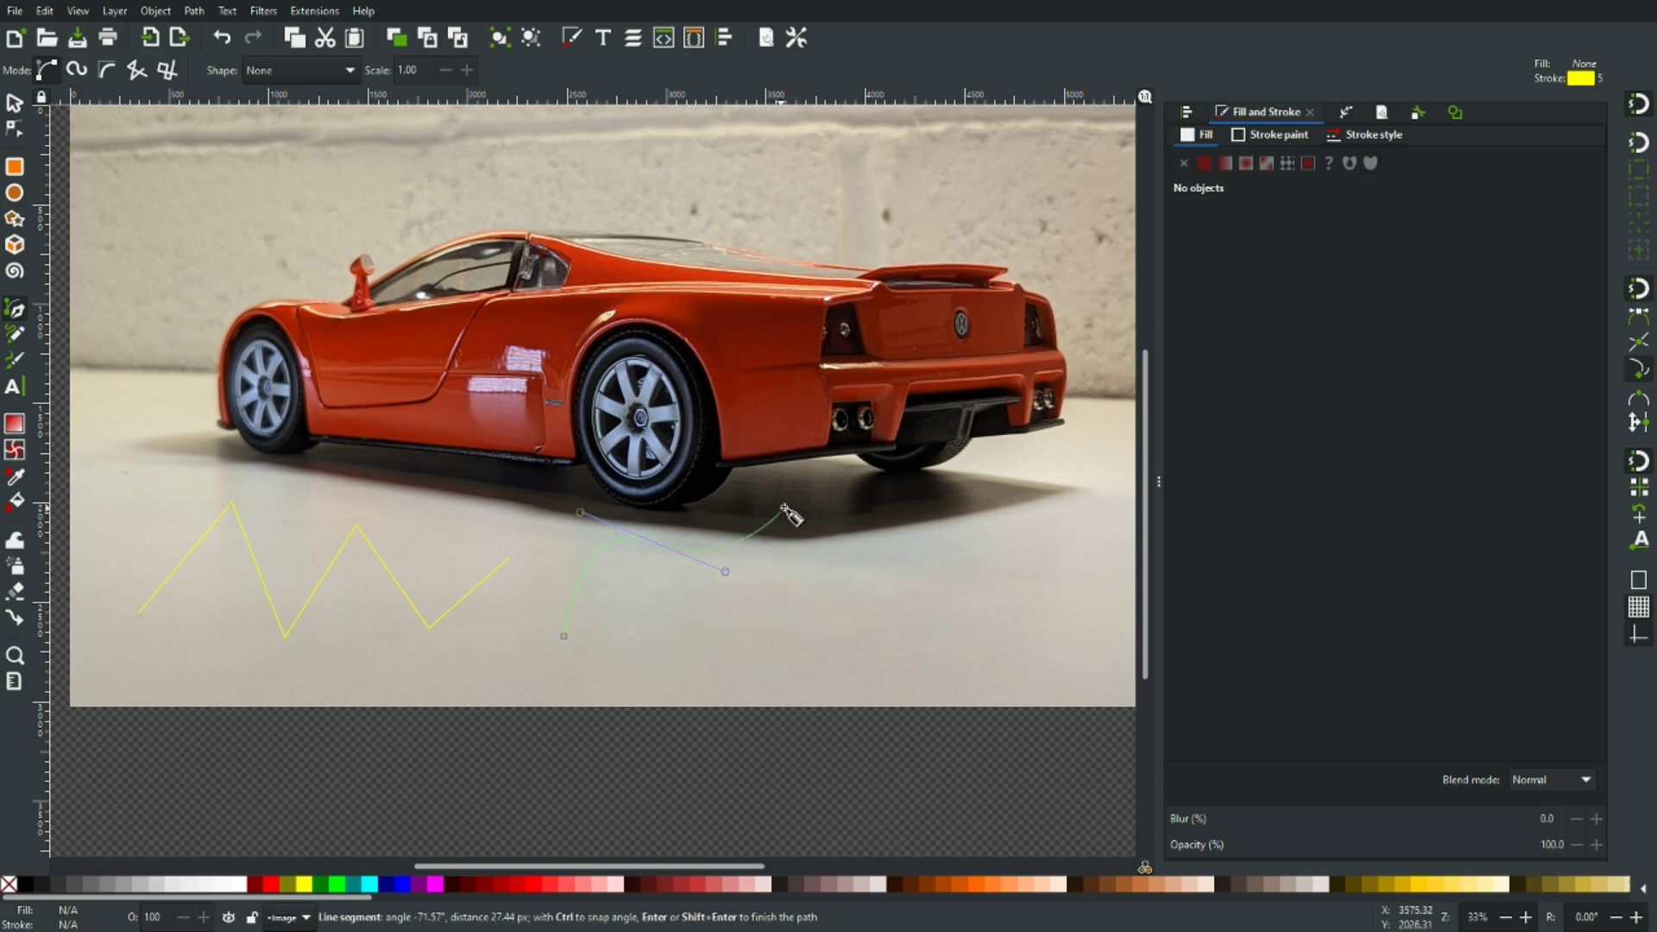
{"action": "left_click", "coordinate": [885, 542]}
{"action": "key", "text": "Return"}
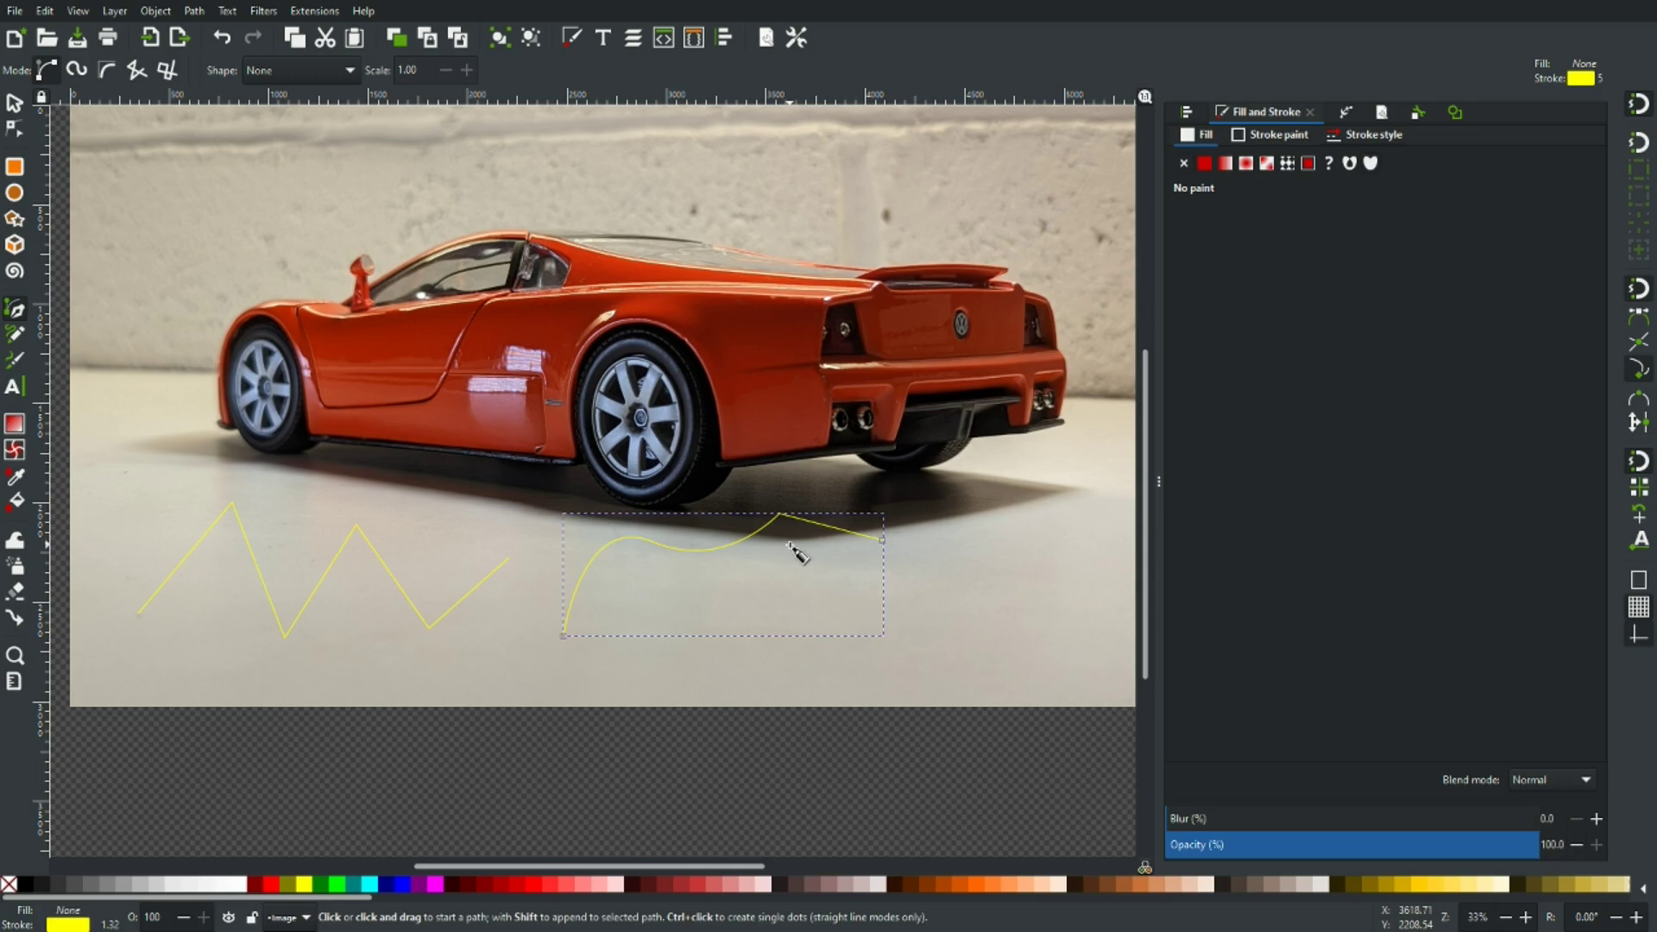
With the Node tool, bend the zigzag's first two segments into curves, then add and move a new node
{"action": "key", "text": "n"}
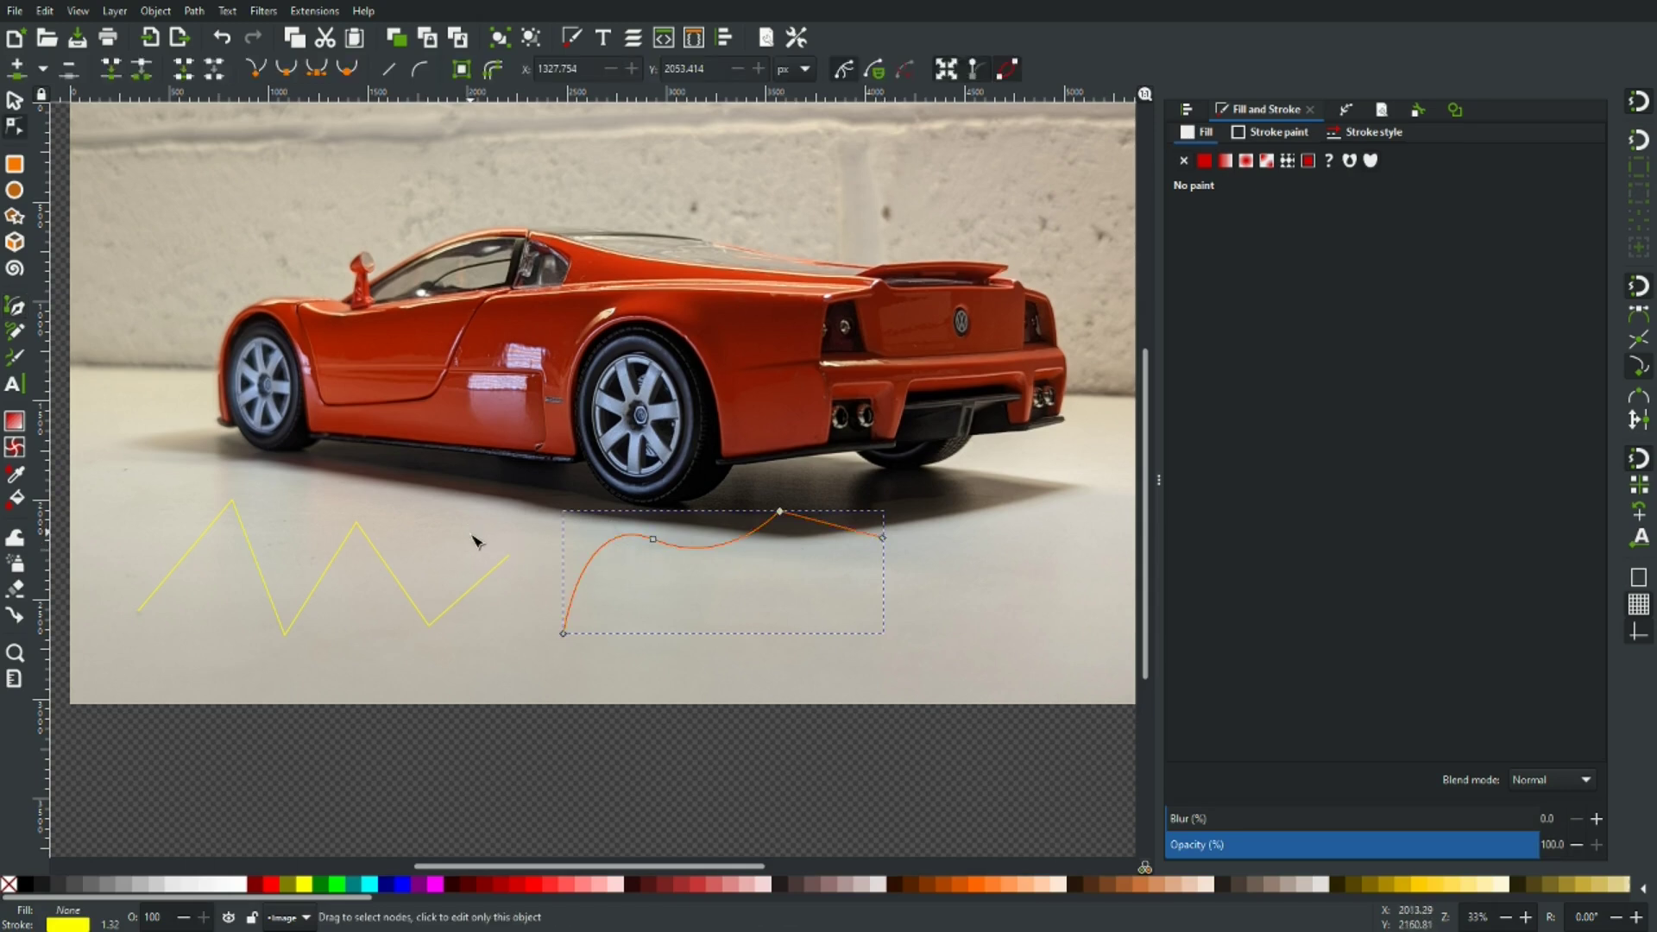
{"action": "left_click", "coordinate": [191, 550]}
{"action": "left_click_drag", "start_coordinate": [193, 553], "coordinate": [143, 532]}
{"action": "left_click_drag", "start_coordinate": [262, 562], "coordinate": [314, 481]}
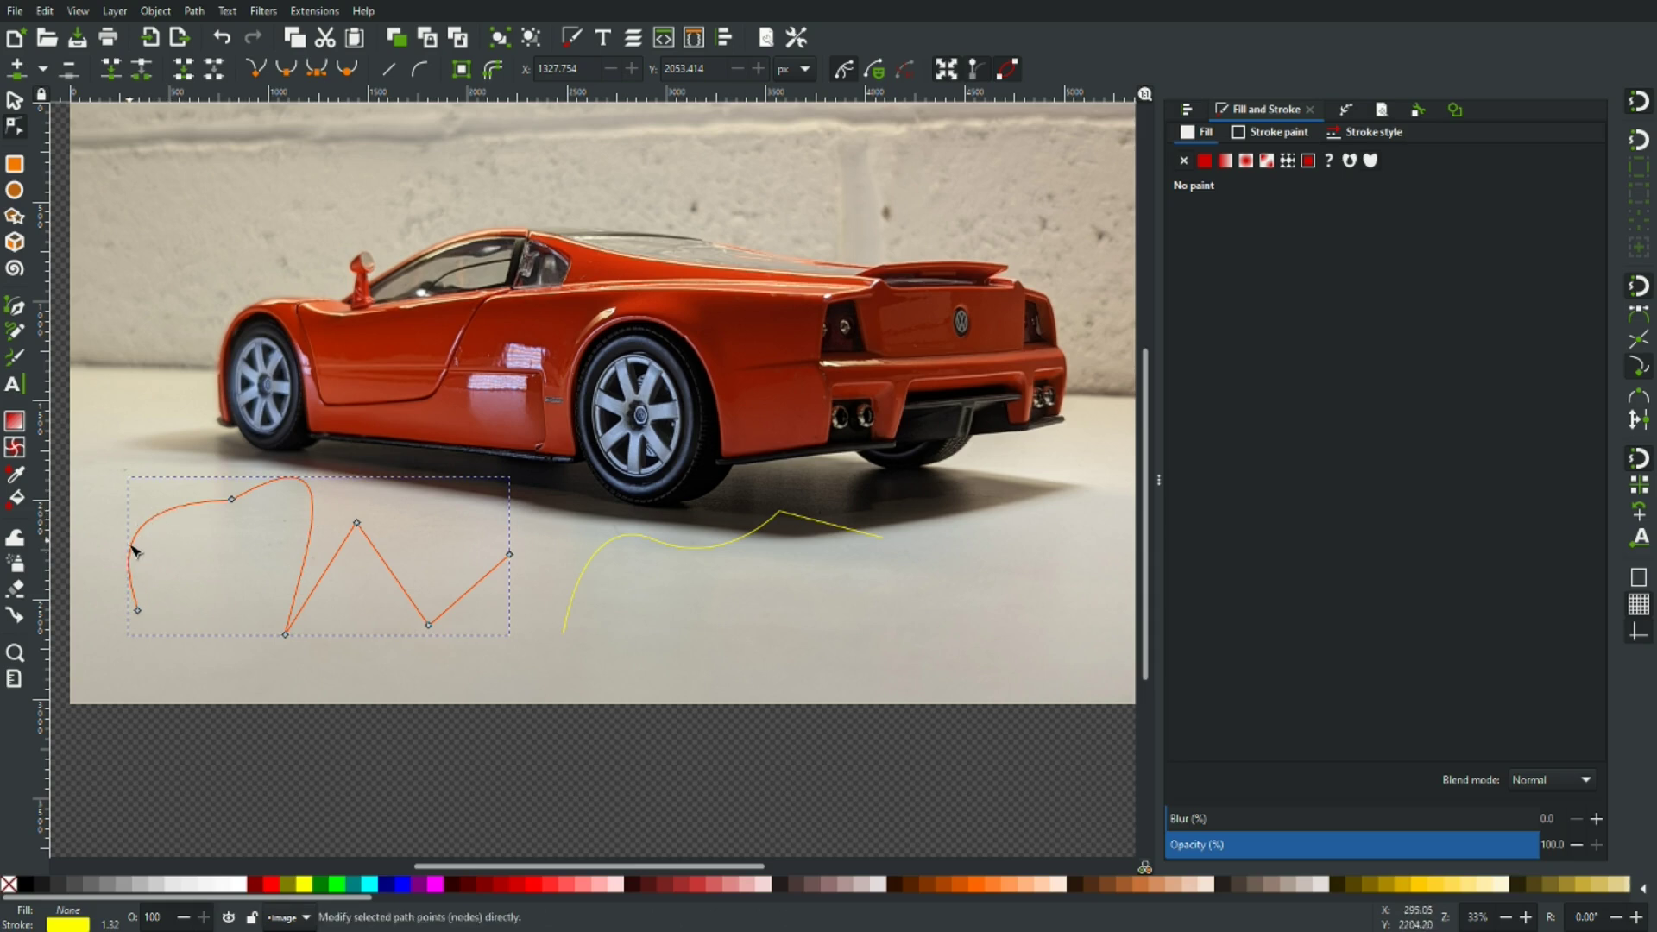
{"action": "double_click", "coordinate": [157, 520]}
{"action": "left_click_drag", "start_coordinate": [158, 522], "coordinate": [202, 532]}
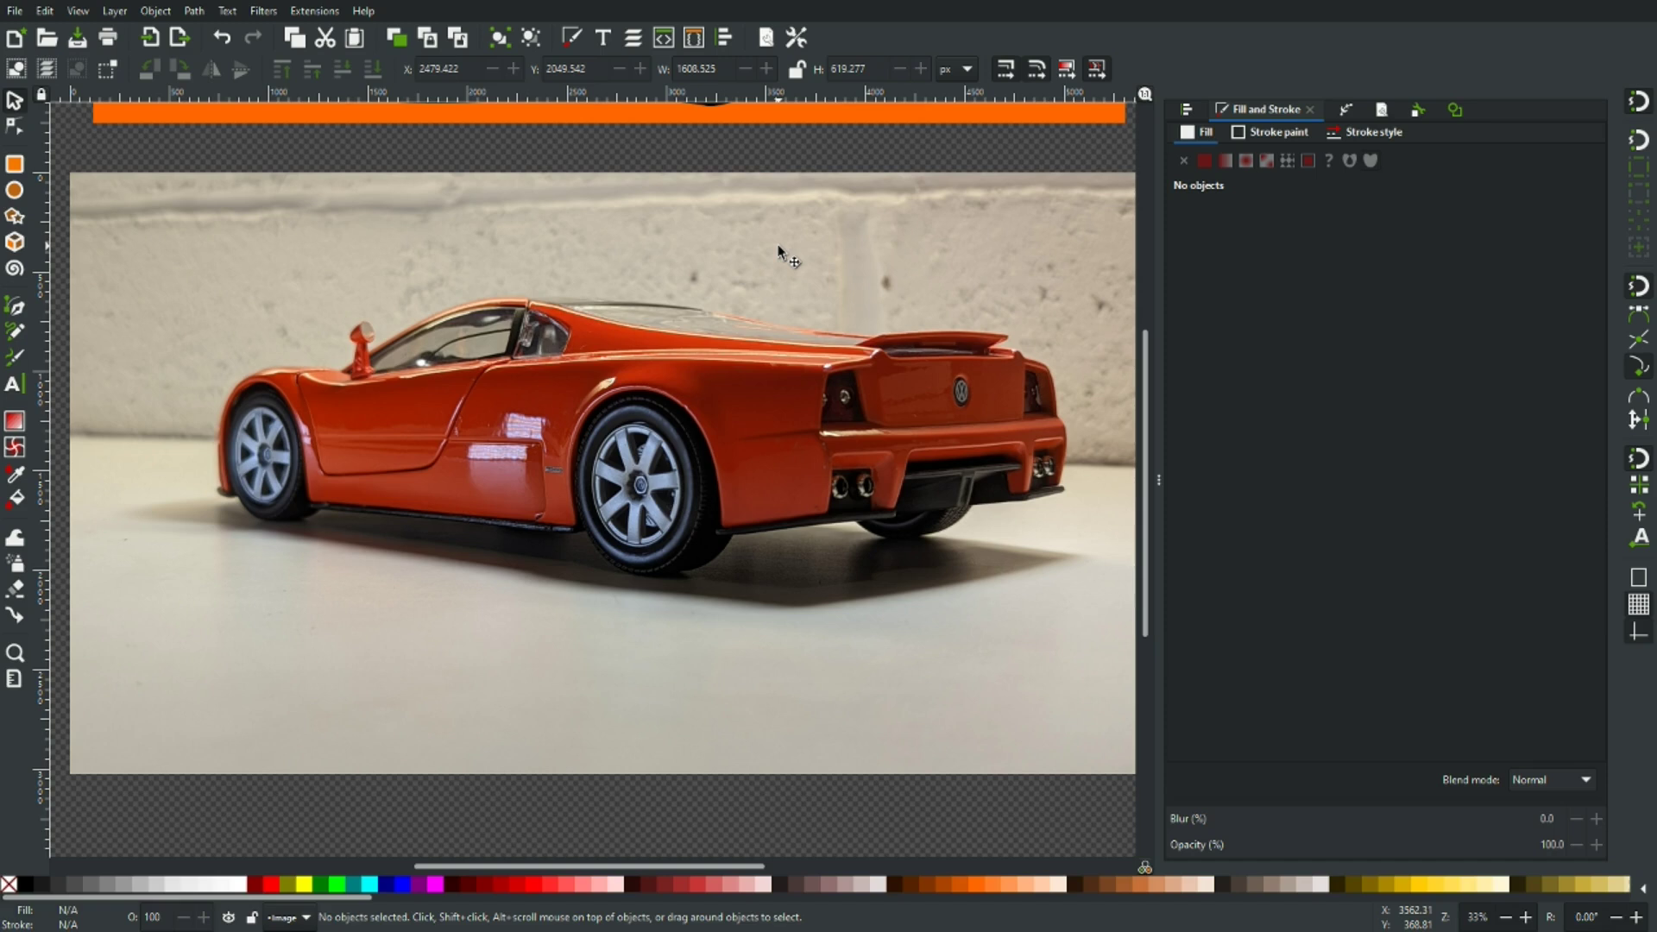
With the Pen tool, place nodes from the front edge and bottom corner, across the wheel arch, to the sill
{"action": "key", "text": "b"}
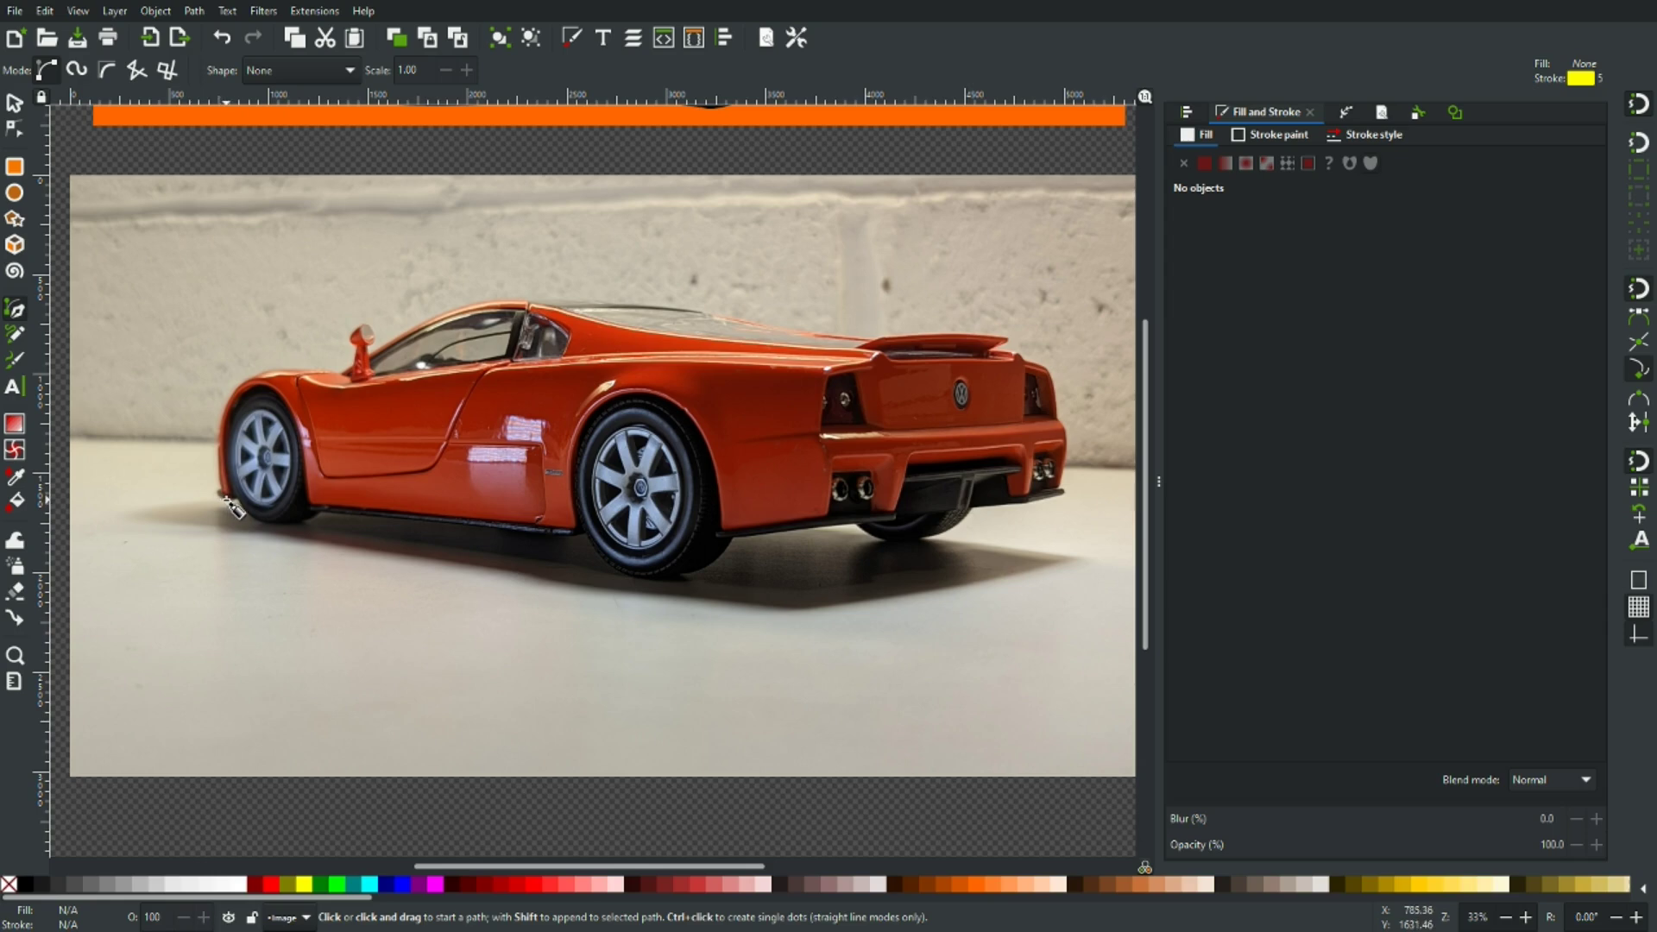
{"action": "scroll", "coordinate": [228, 505], "scroll_direction": "up", "scroll_amount": 5, "text": "ctrl"}
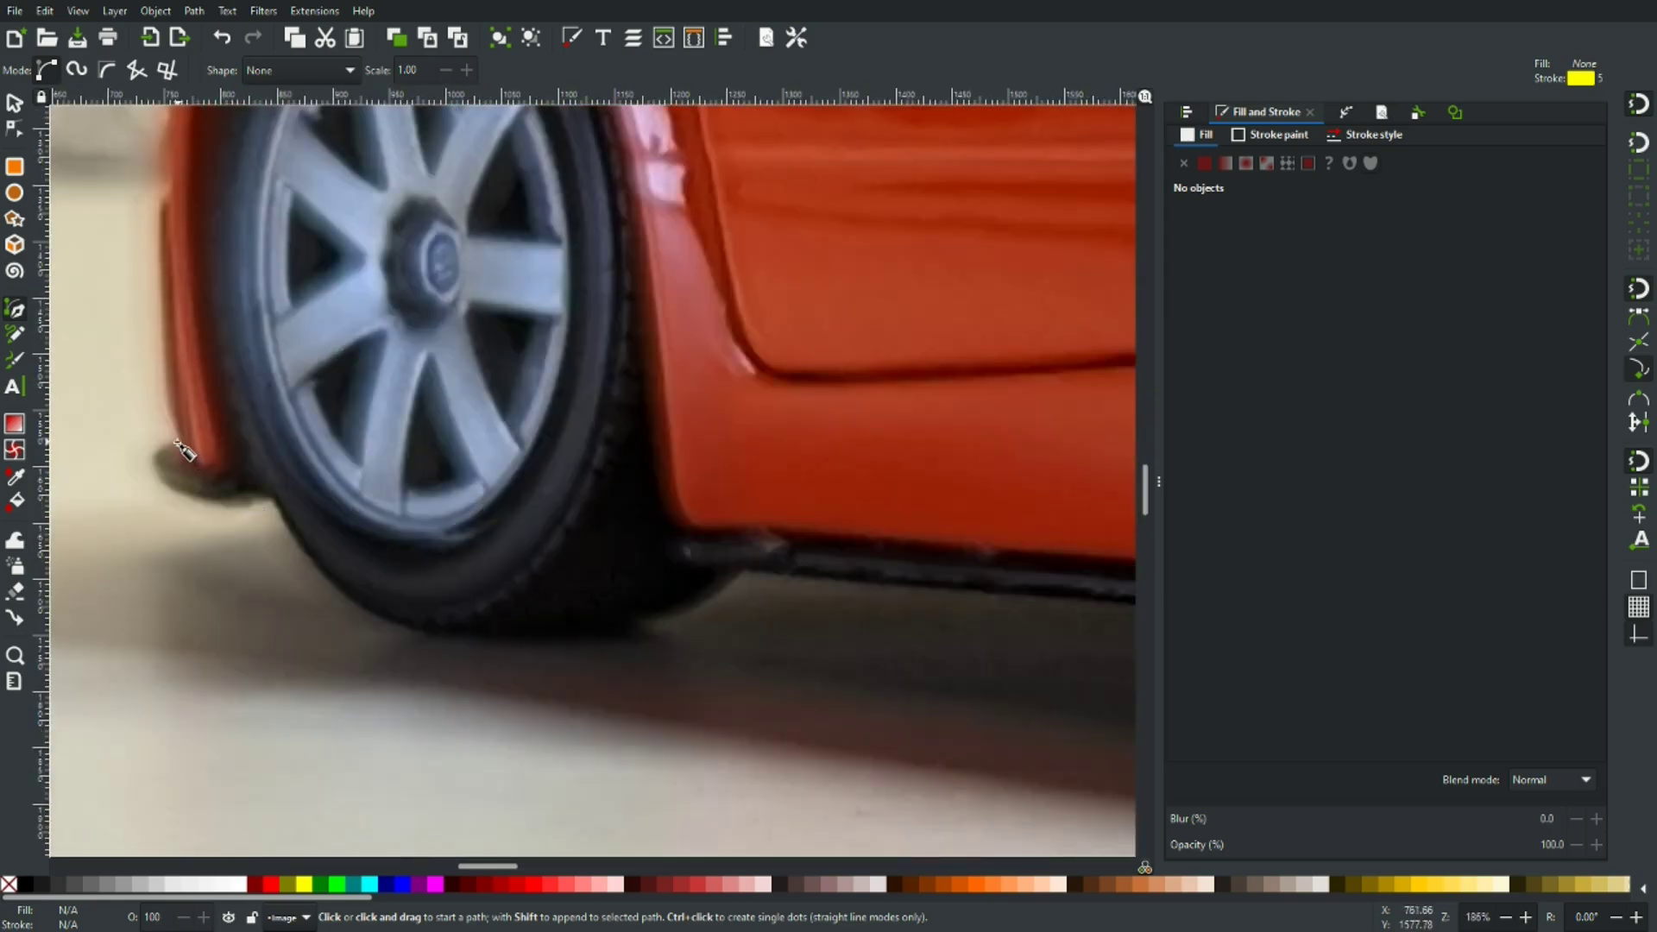
{"action": "left_click", "coordinate": [178, 442]}
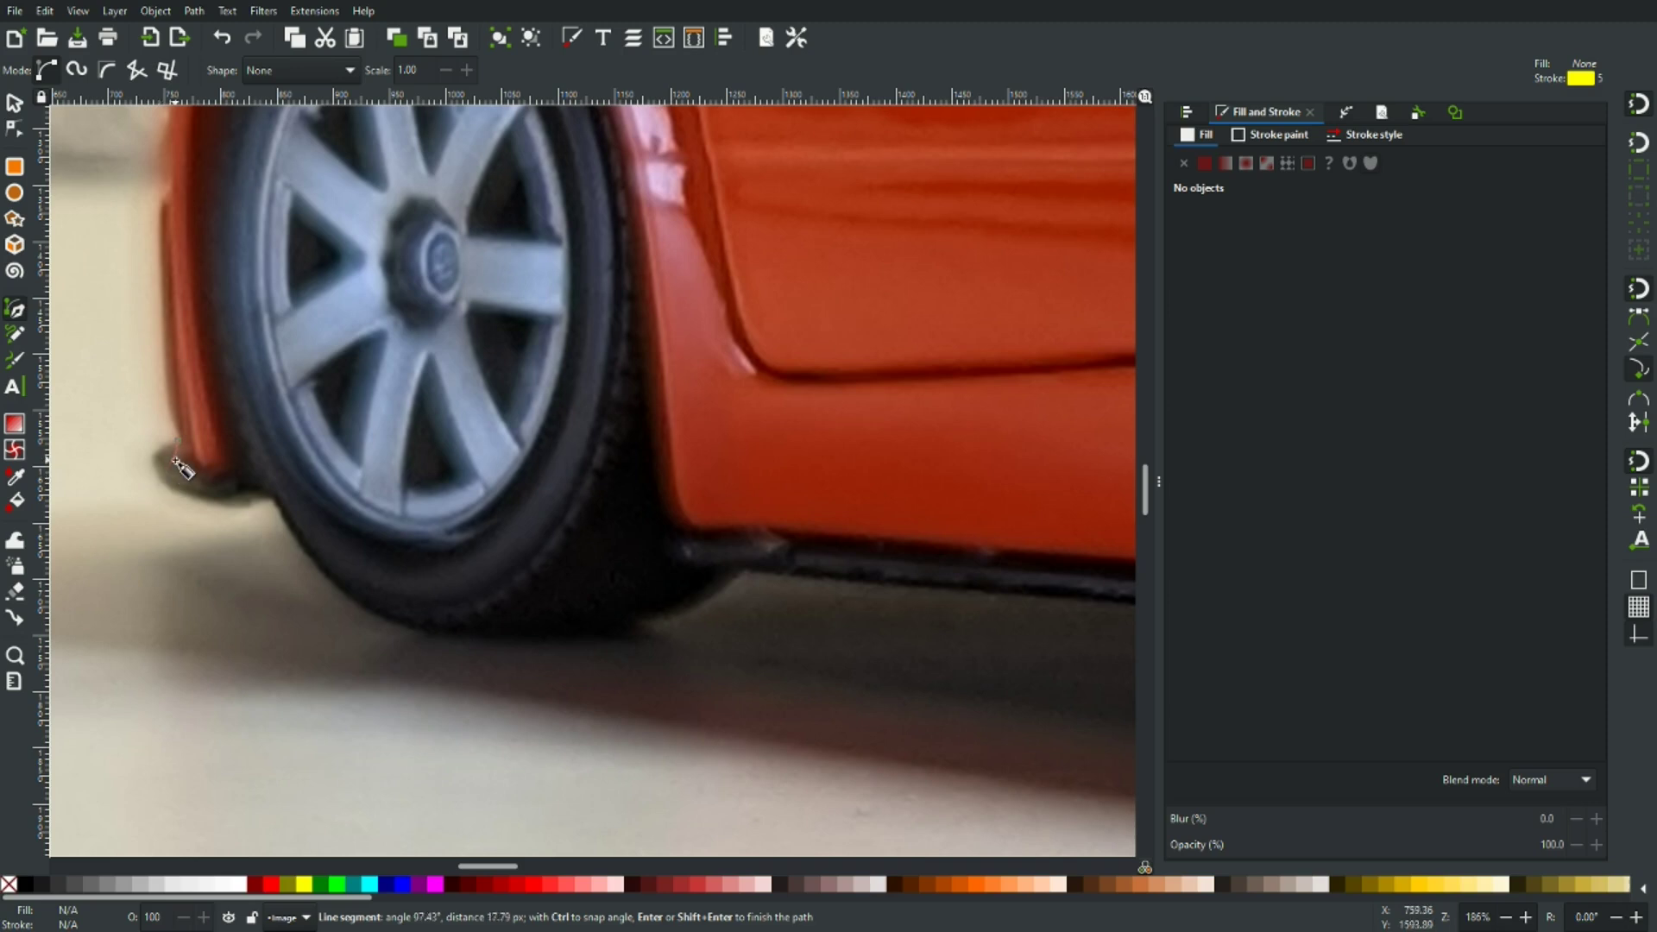
{"action": "left_click", "coordinate": [198, 469]}
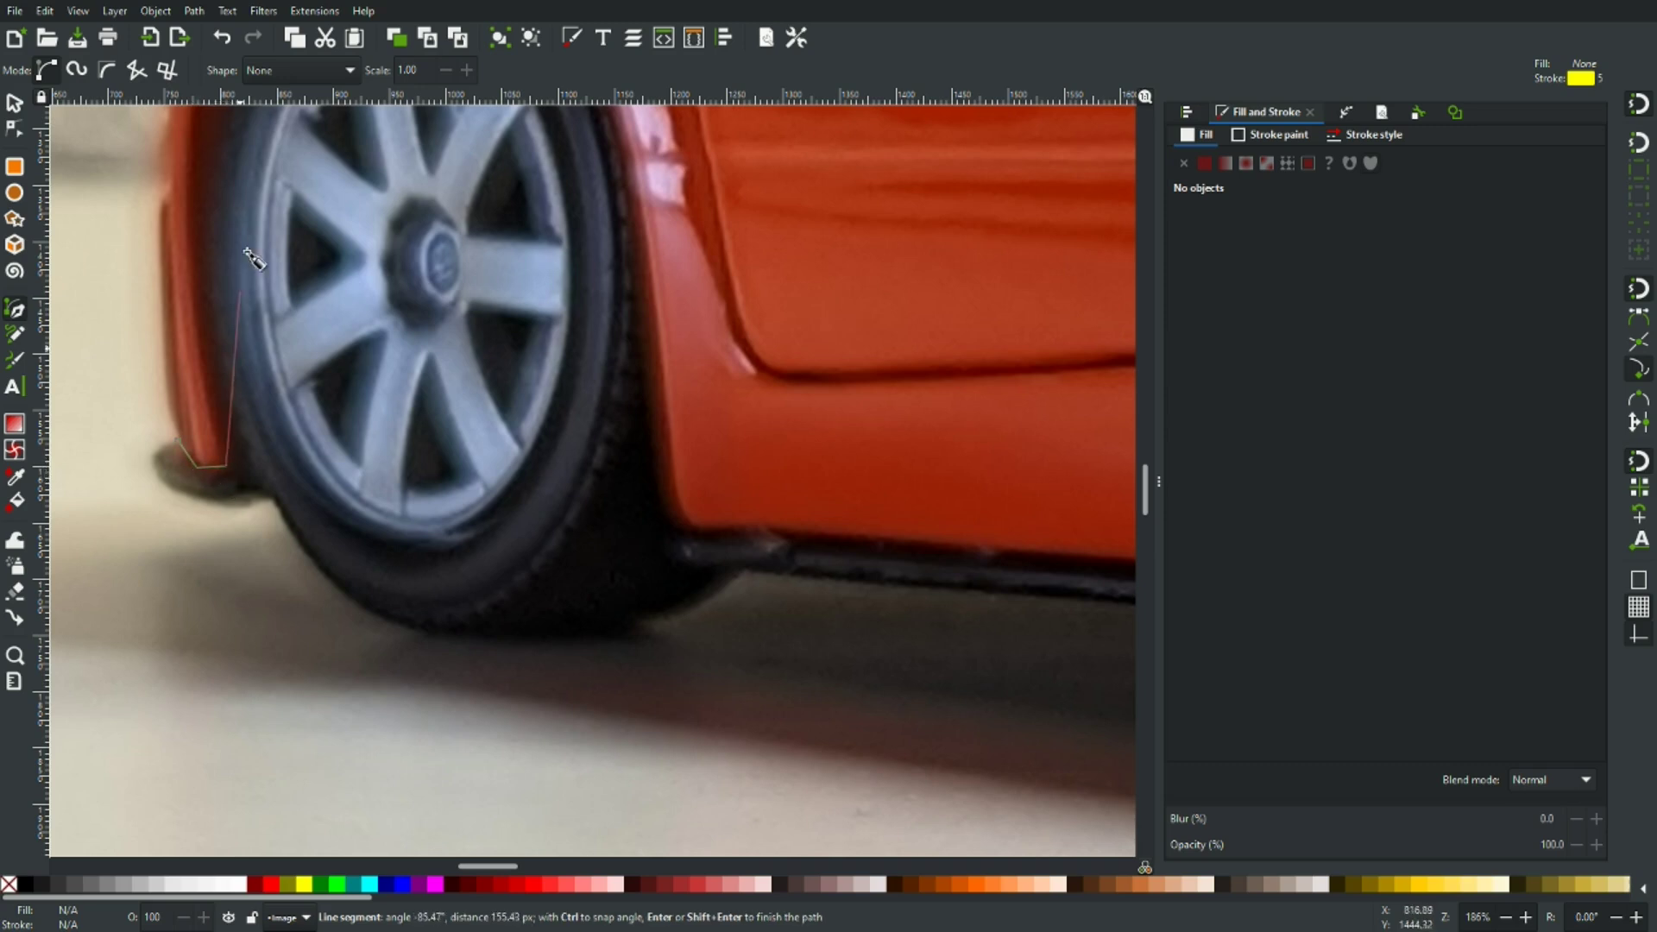
{"action": "scroll", "coordinate": [252, 252], "scroll_direction": "up", "scroll_amount": 8}
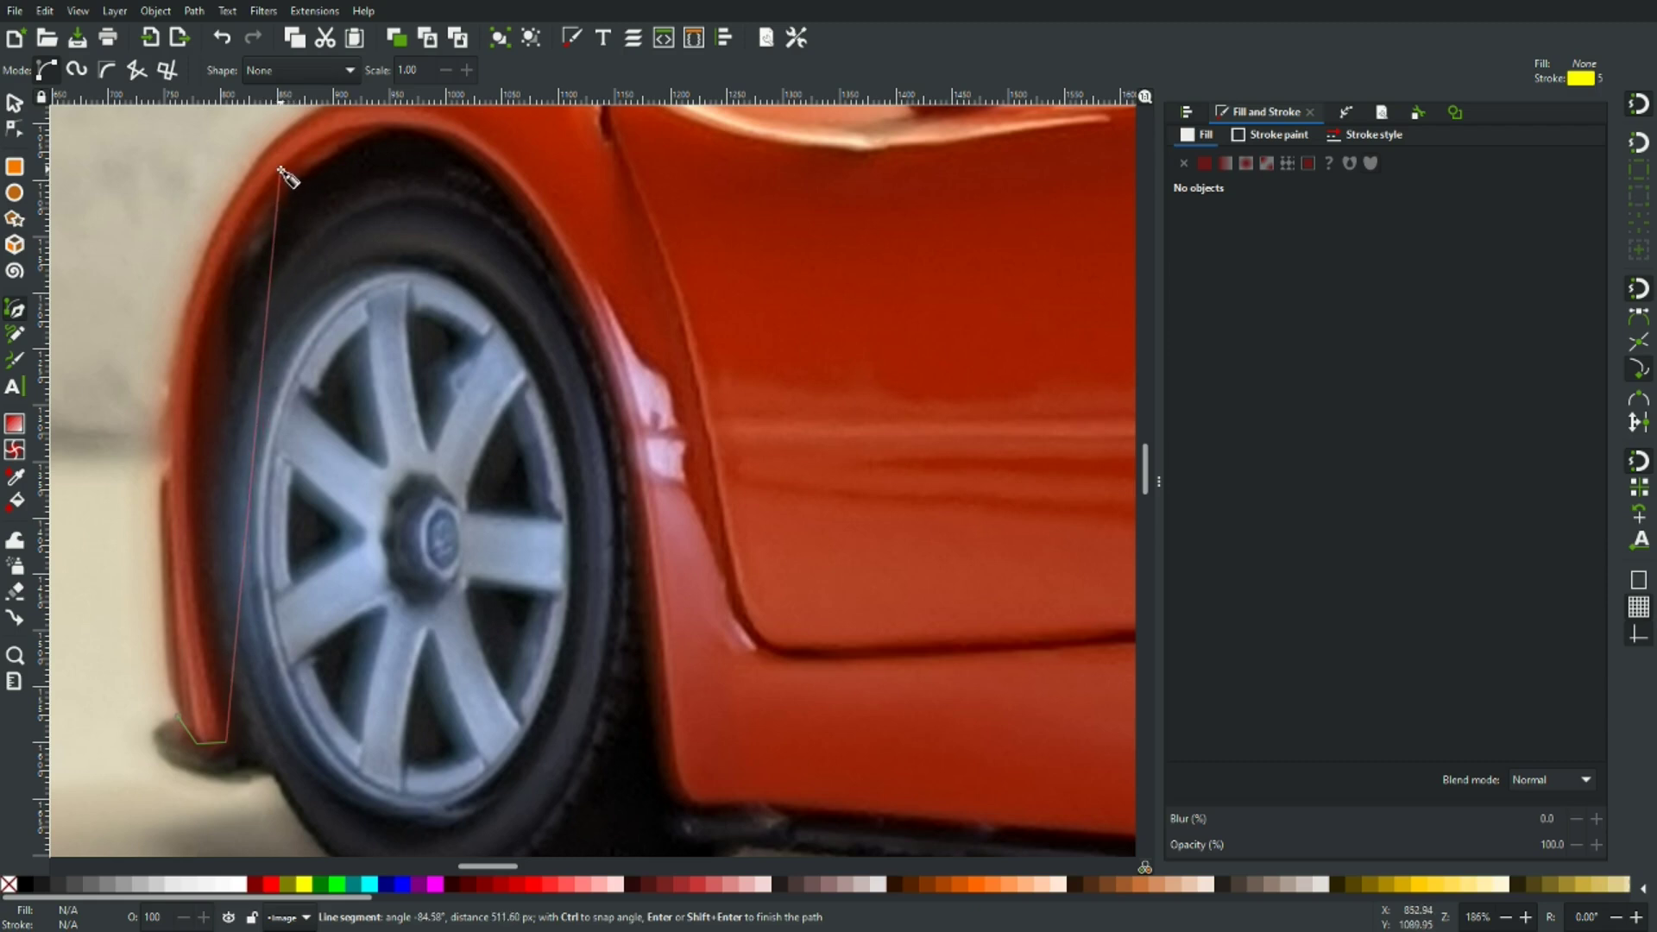
{"action": "left_click", "coordinate": [279, 170]}
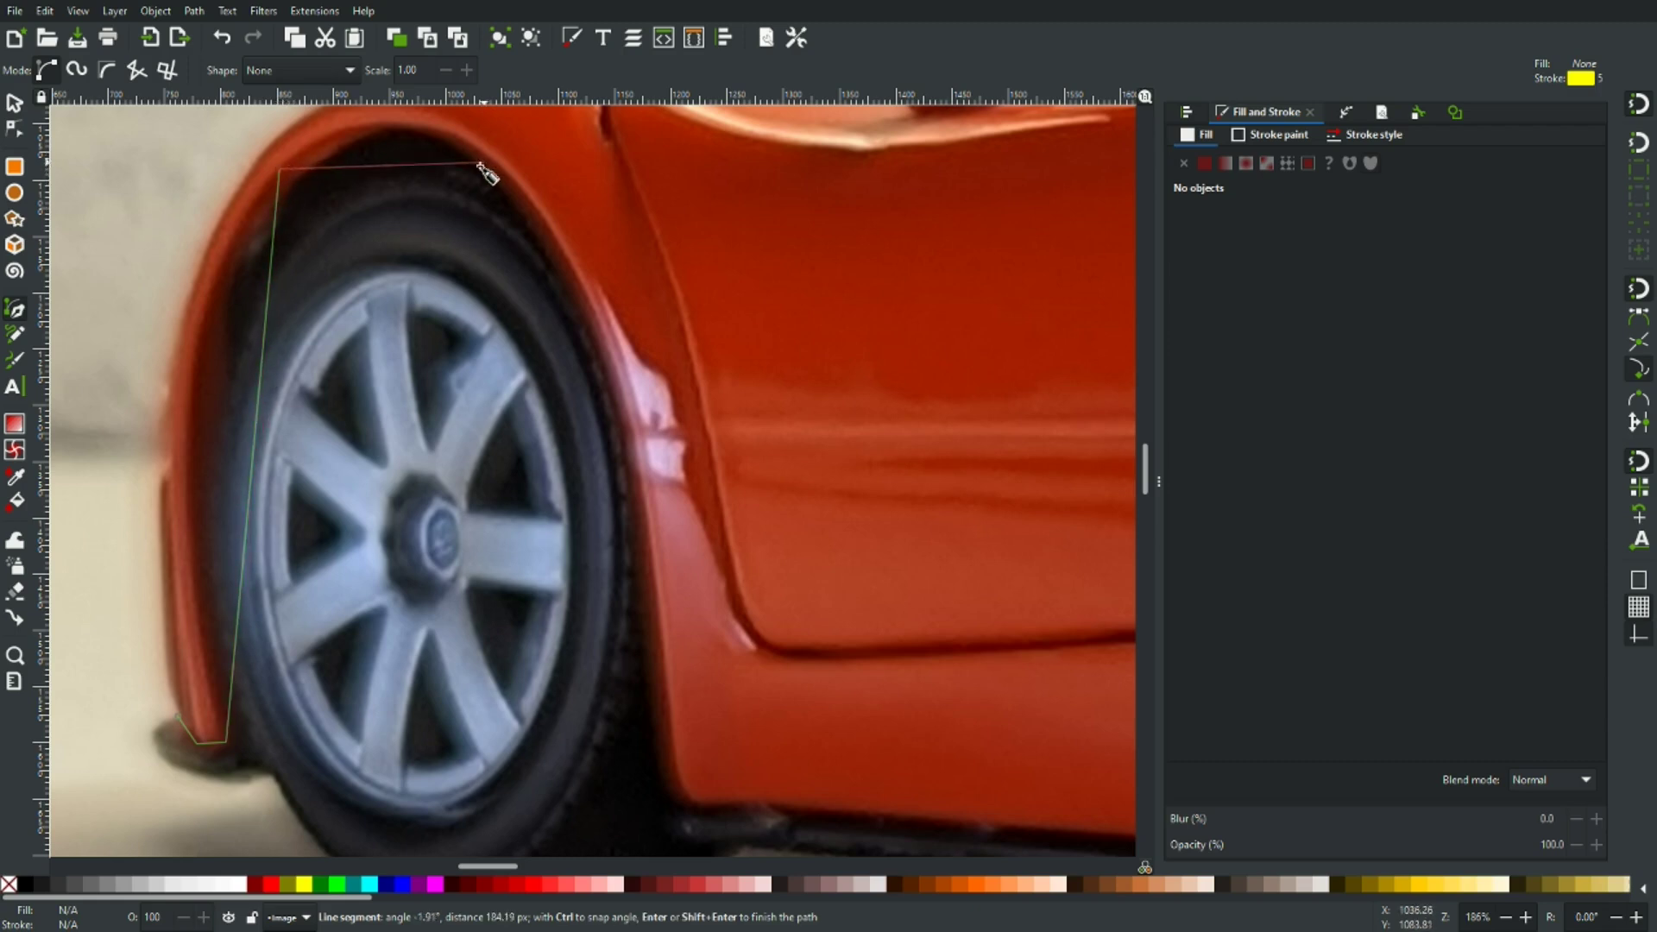
{"action": "left_click", "coordinate": [521, 193]}
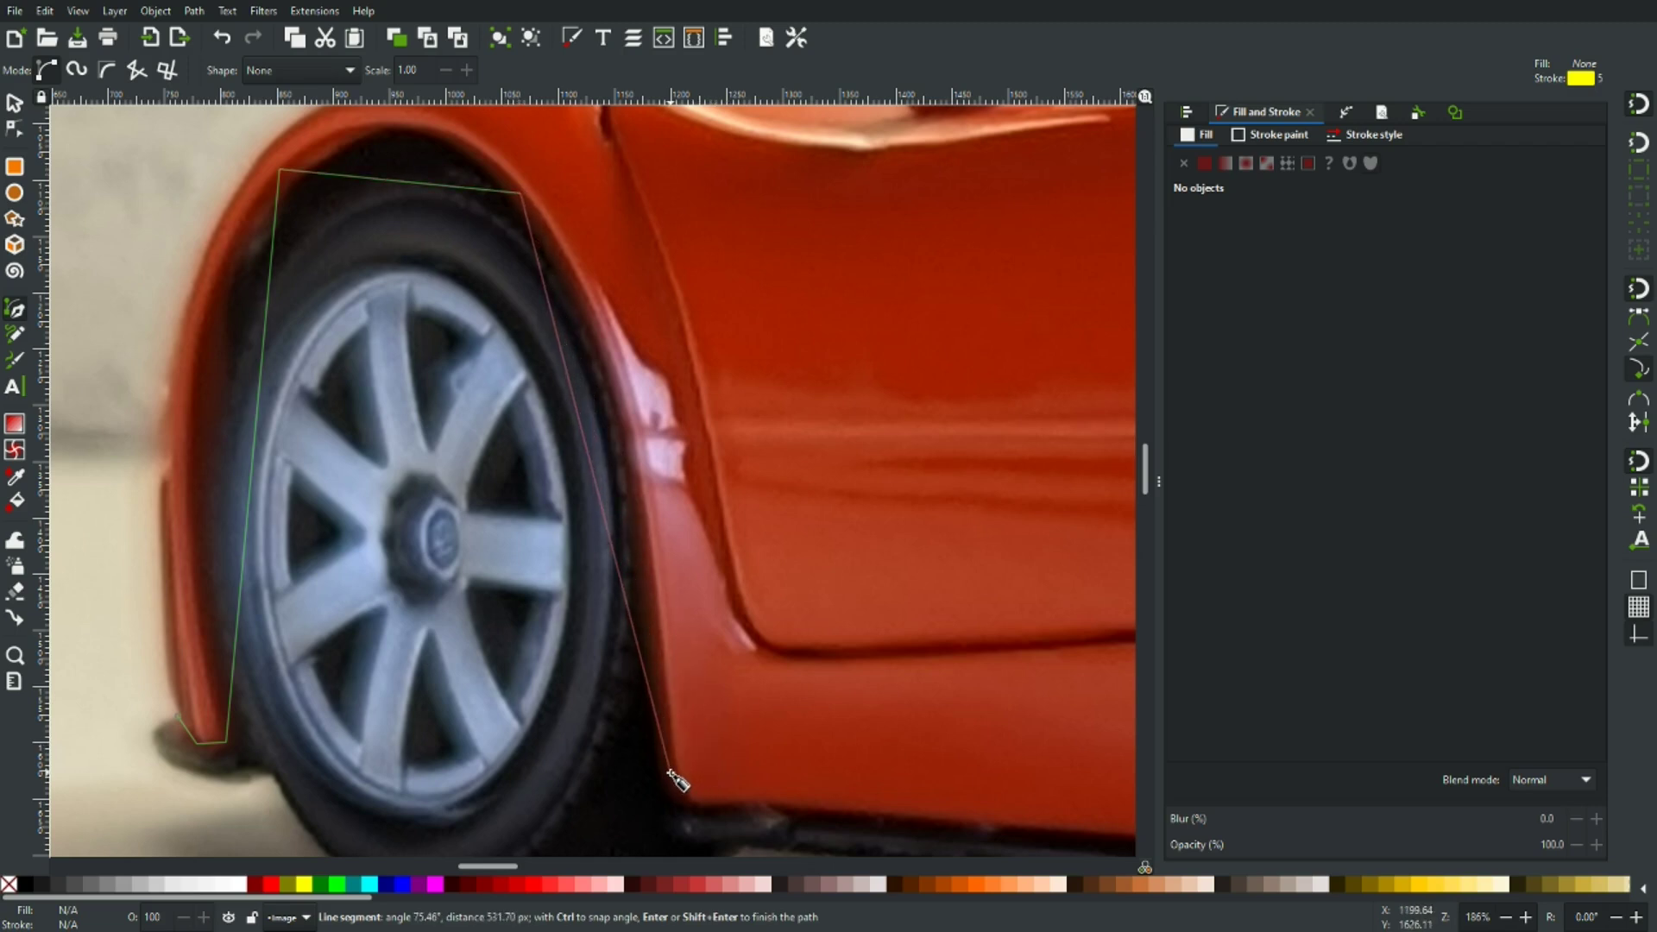
{"action": "scroll", "coordinate": [678, 781], "scroll_direction": "down", "scroll_amount": 5}
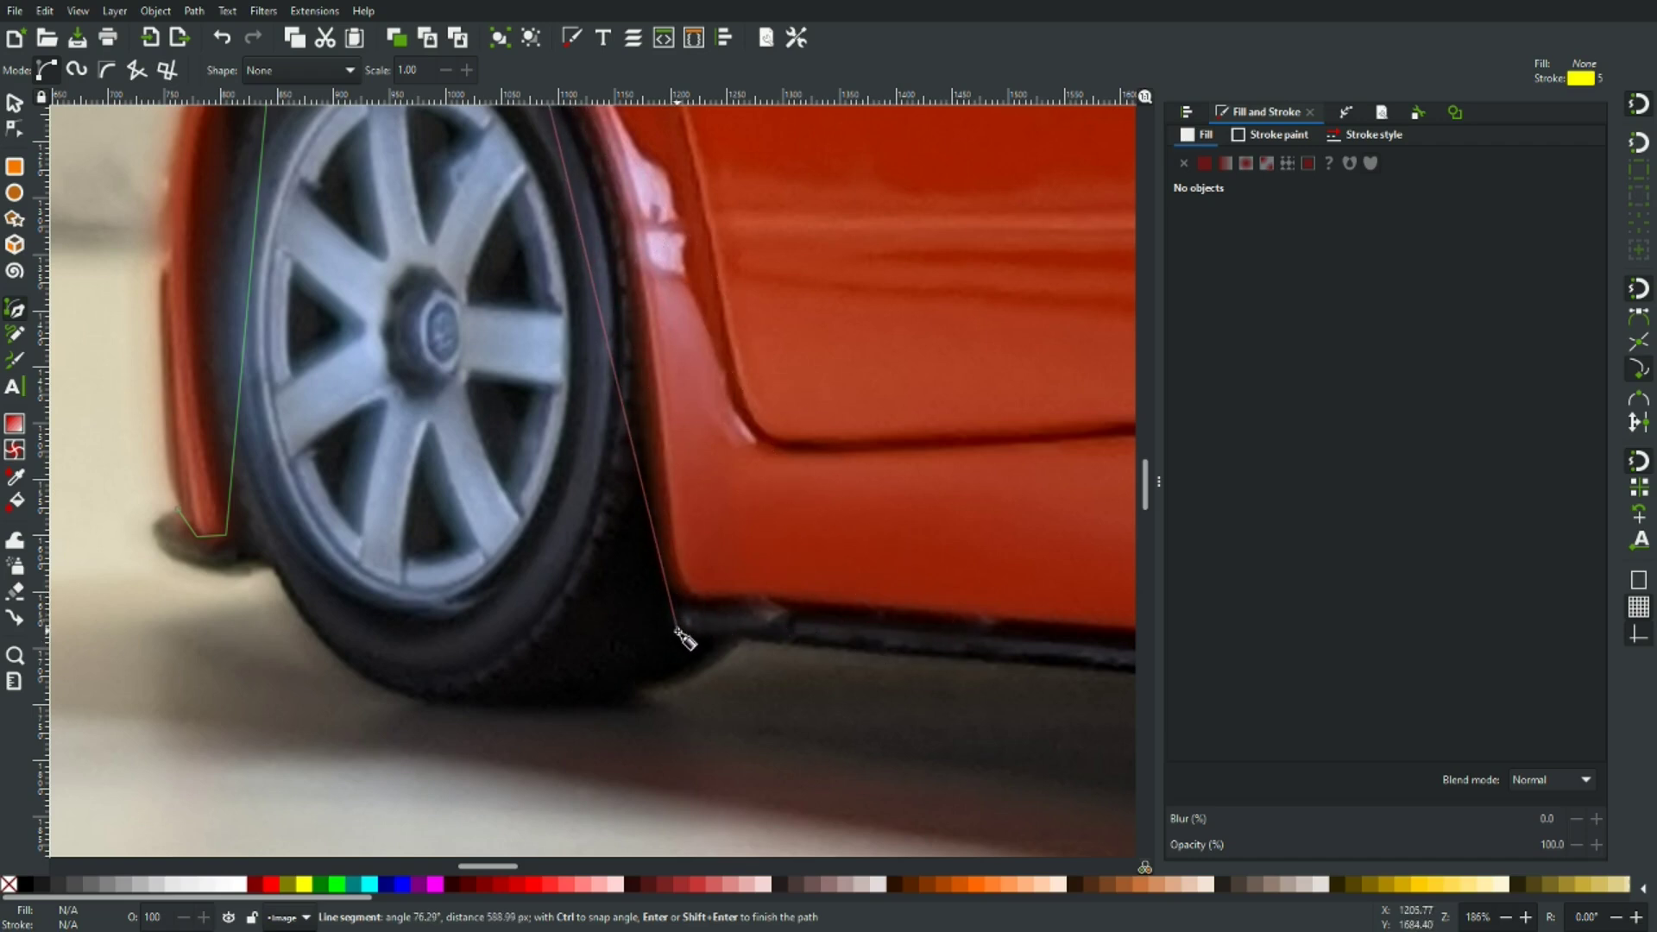
{"action": "left_click", "coordinate": [678, 629]}
Continue the outline to the rear end of the sill and over the rear wheel arch
{"action": "scroll", "coordinate": [815, 674], "scroll_direction": "right", "scroll_amount": 10}
{"action": "scroll", "coordinate": [814, 674], "scroll_direction": "down", "scroll_amount": 4}
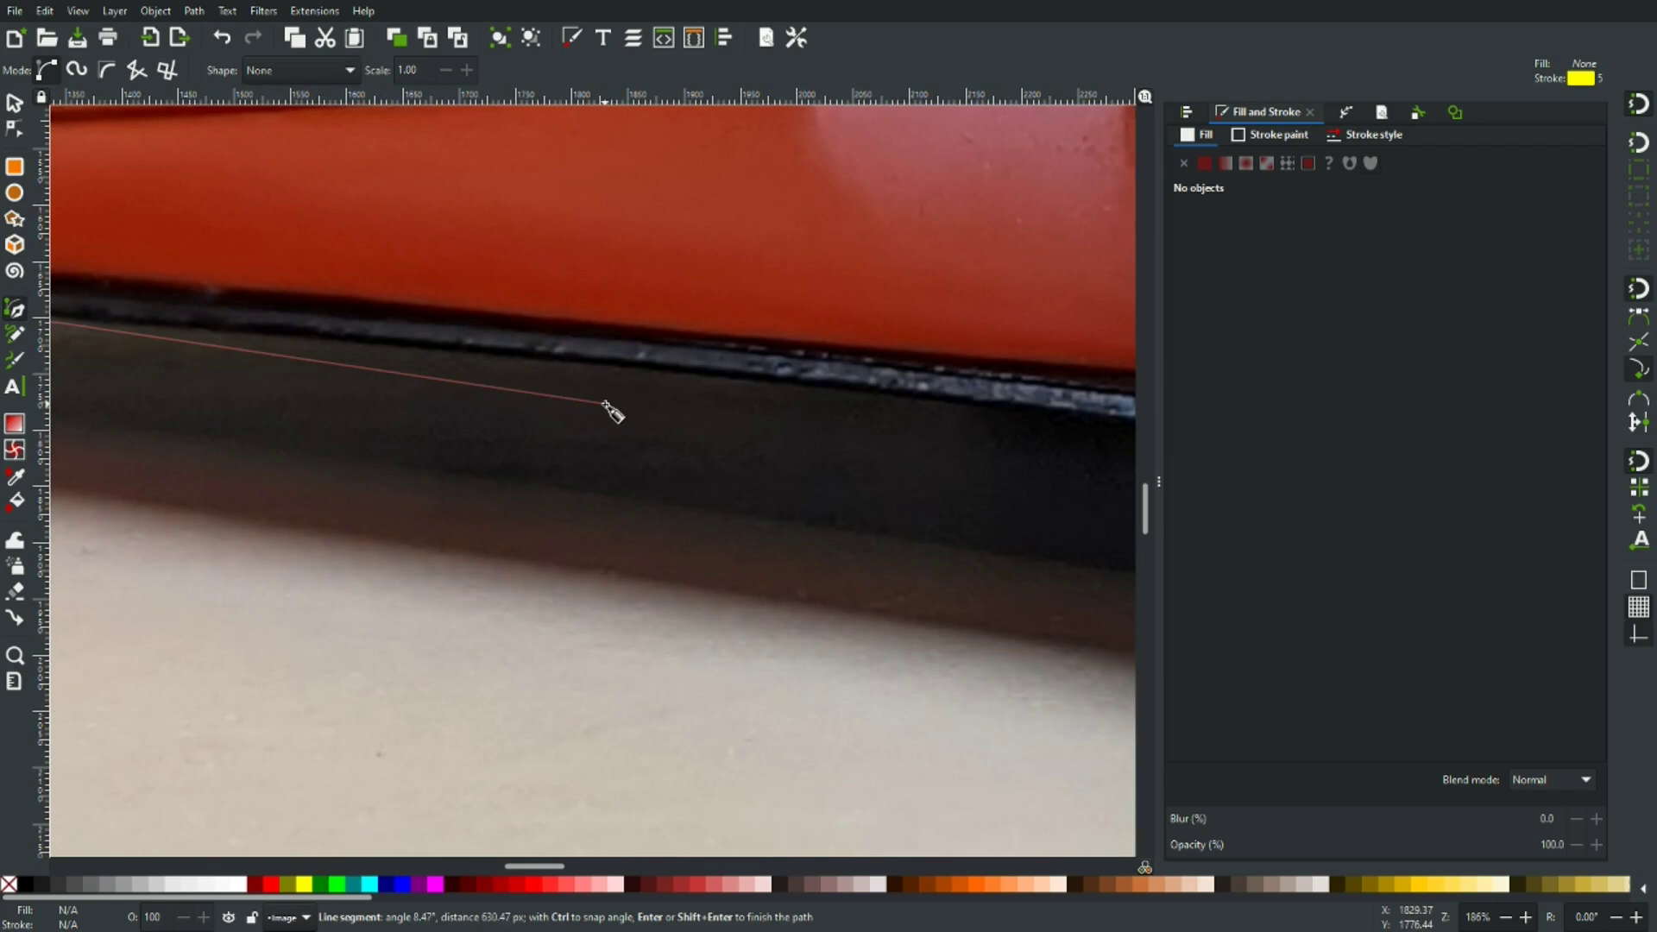
{"action": "key", "text": "ctrl"}
{"action": "scroll", "coordinate": [611, 411], "scroll_direction": "down", "scroll_amount": 1}
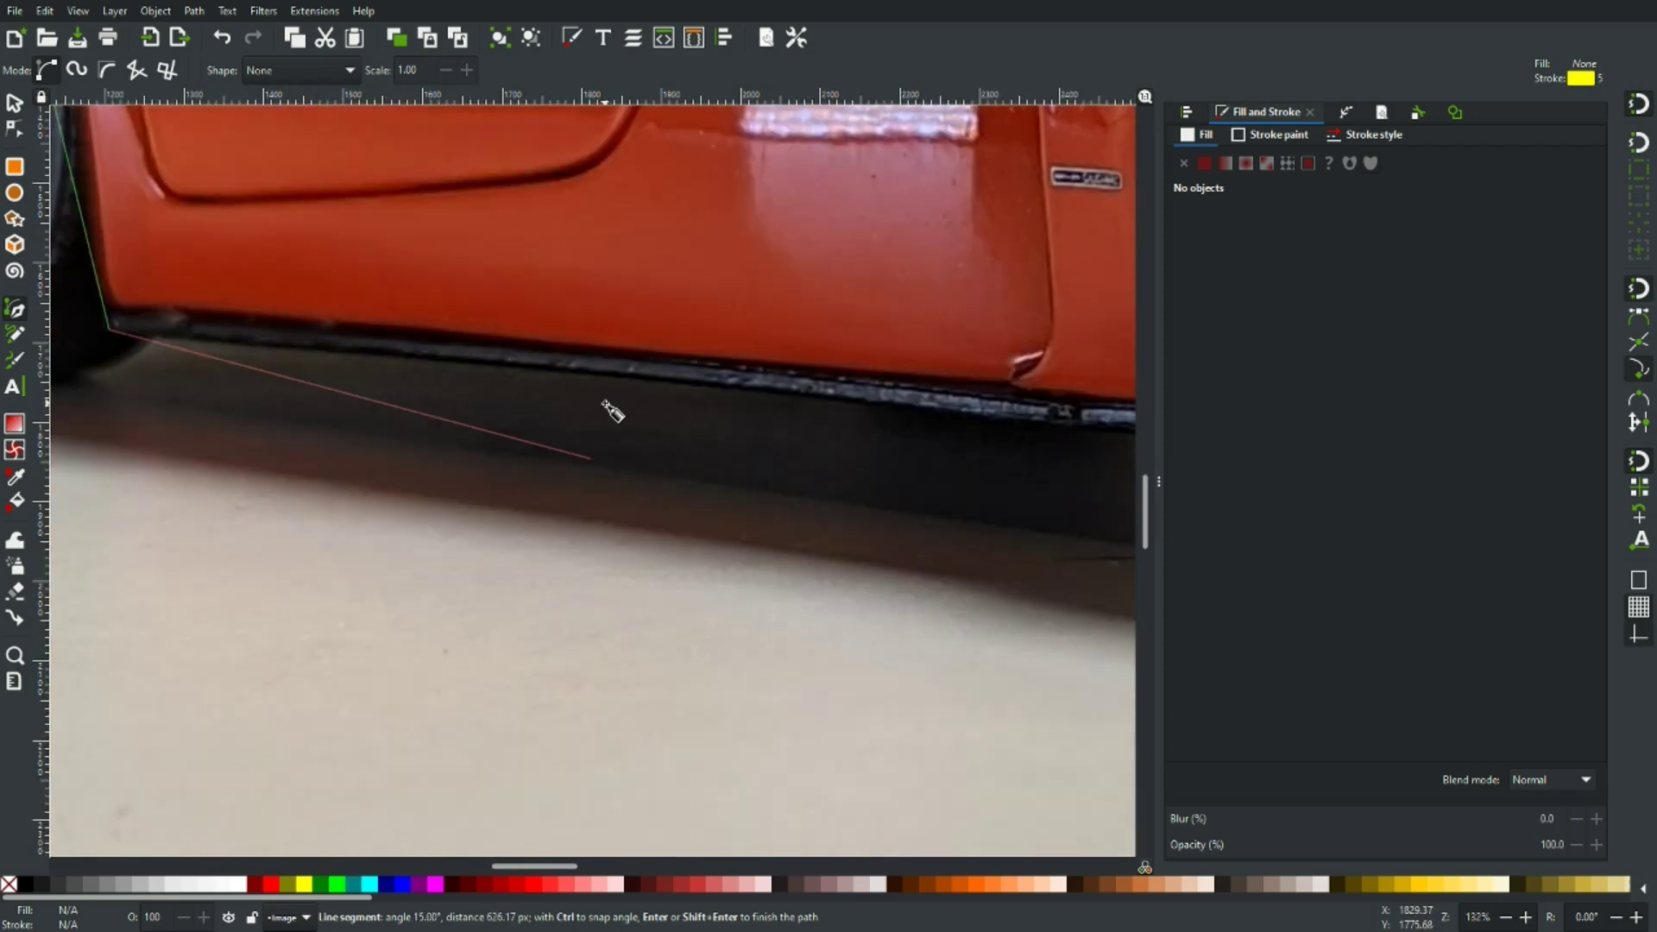
{"action": "scroll", "coordinate": [612, 412], "scroll_direction": "down", "scroll_amount": 1}
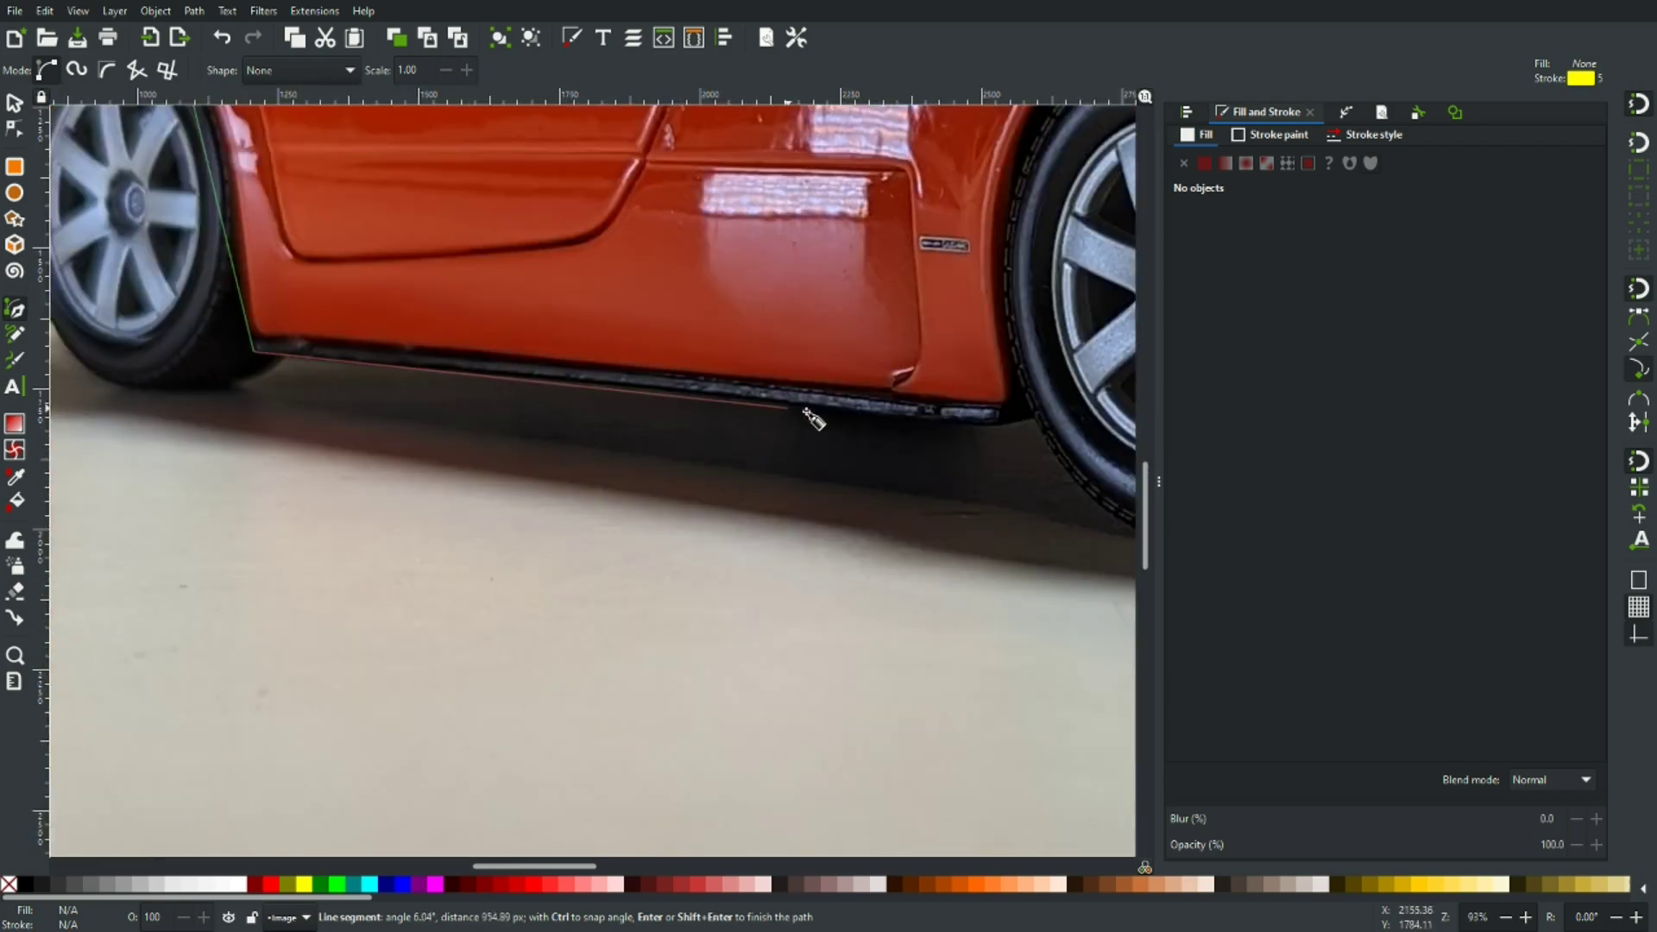
{"action": "left_click", "coordinate": [992, 429]}
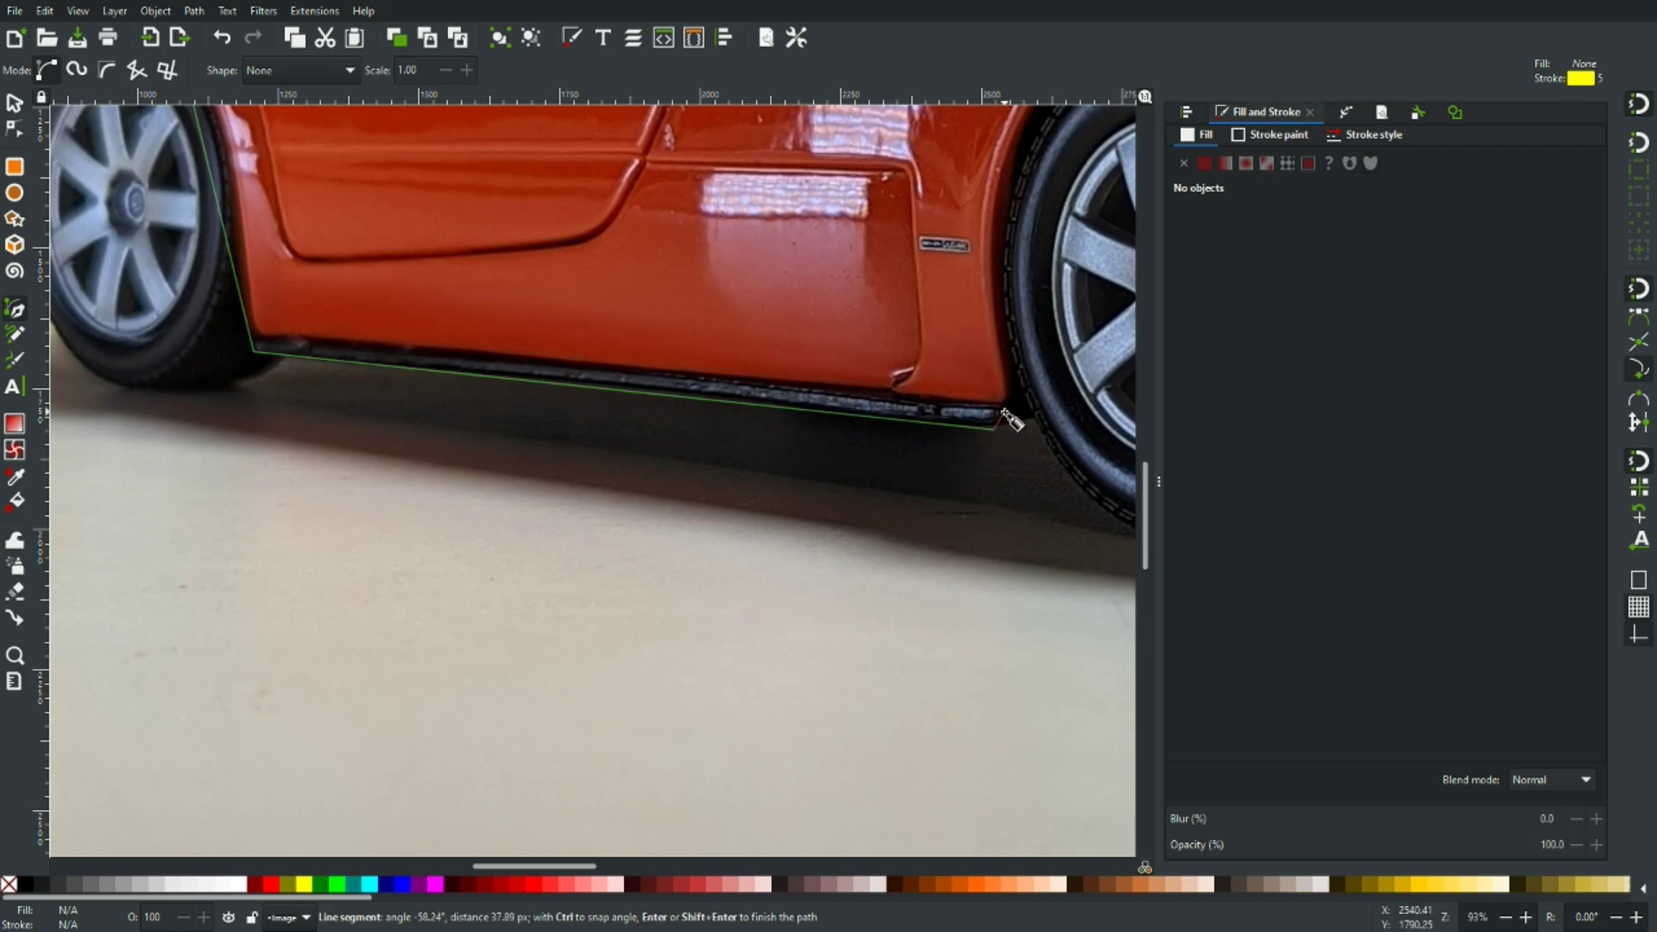
{"action": "scroll", "coordinate": [1008, 414], "scroll_direction": "up", "scroll_amount": 4}
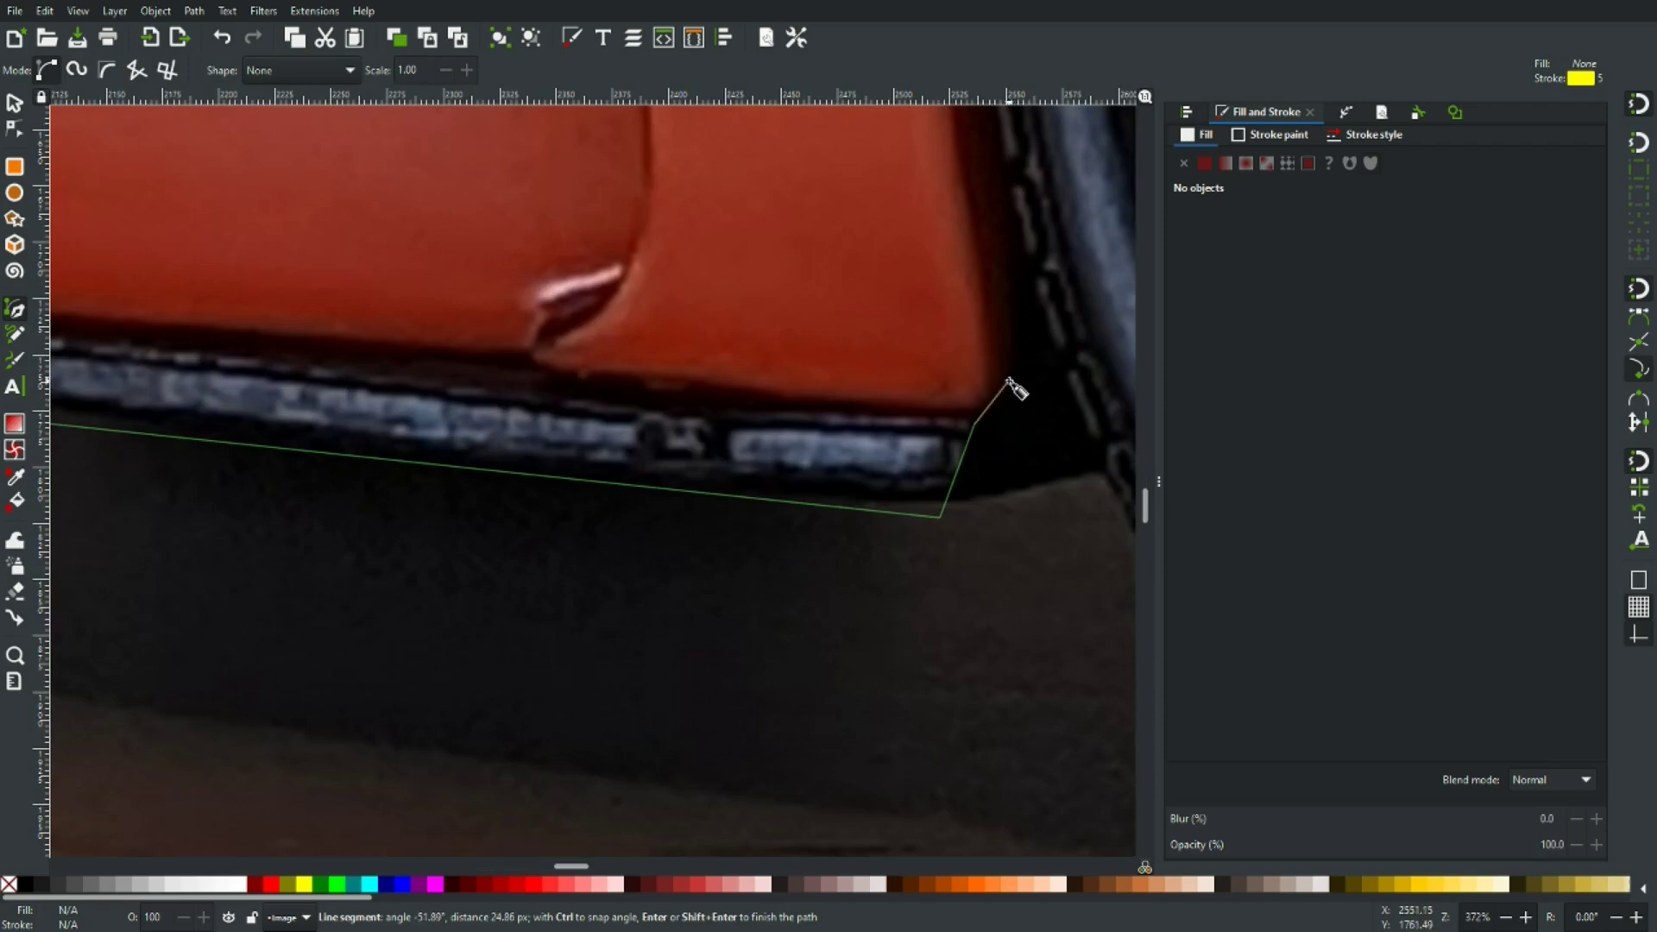
{"action": "scroll", "coordinate": [1014, 388], "scroll_direction": "down", "scroll_amount": 3}
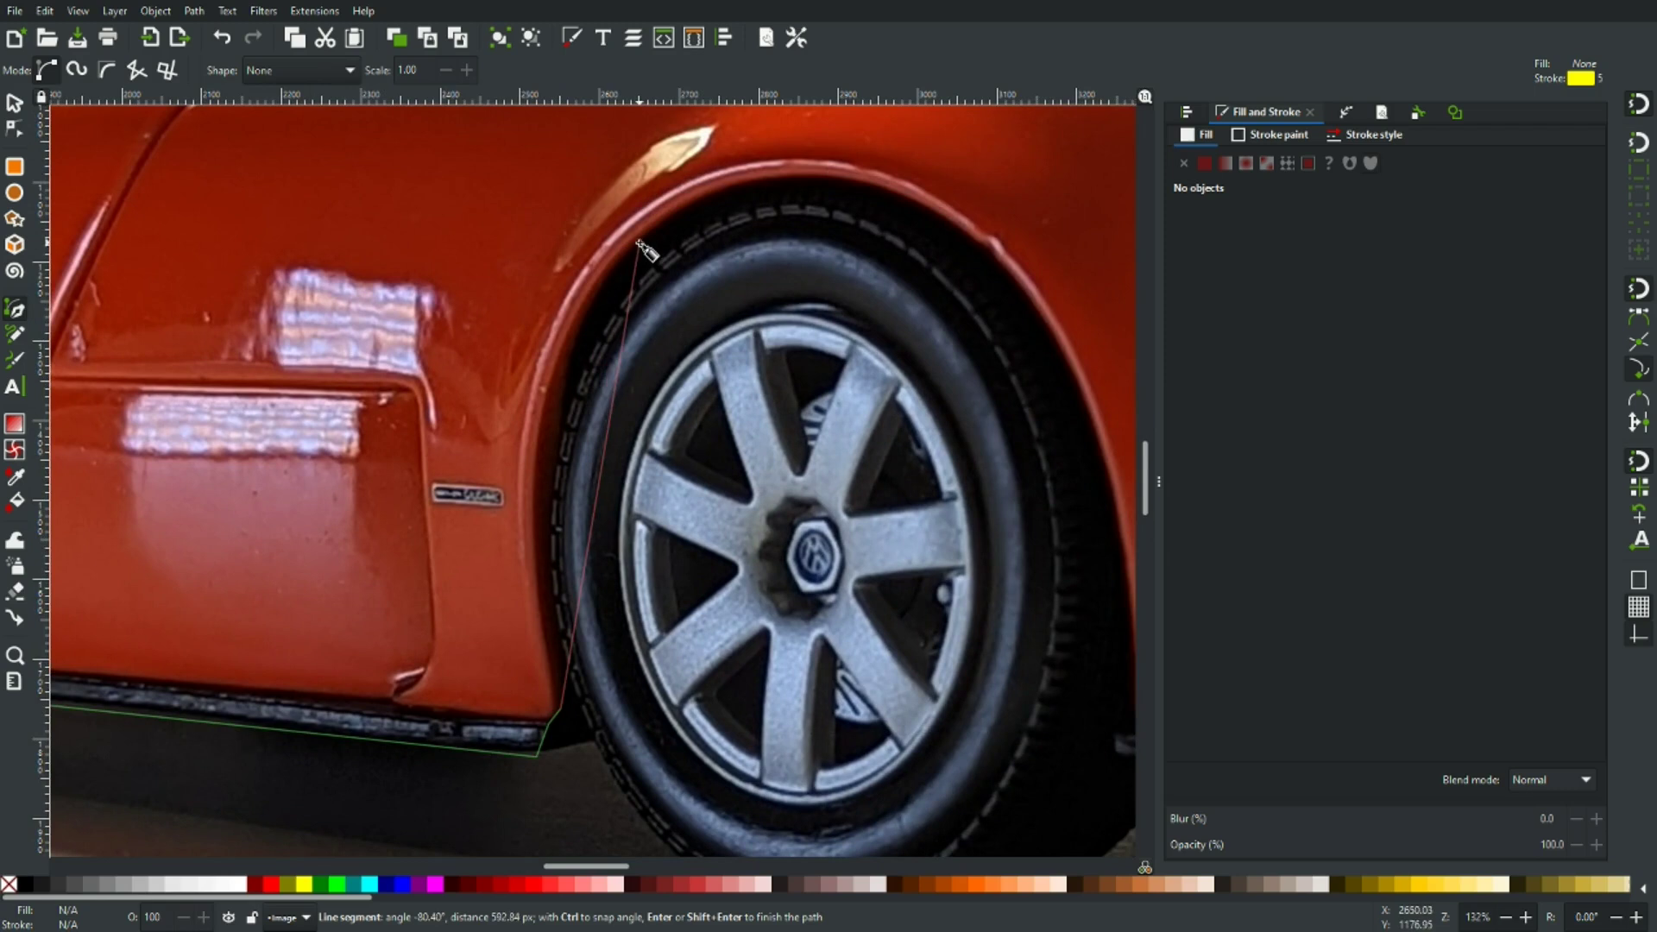
{"action": "left_click", "coordinate": [639, 244]}
{"action": "left_click", "coordinate": [1006, 270]}
{"action": "scroll", "coordinate": [1040, 513], "scroll_direction": "down", "scroll_amount": 5}
{"action": "scroll", "coordinate": [1041, 512], "scroll_direction": "right", "scroll_amount": 8}
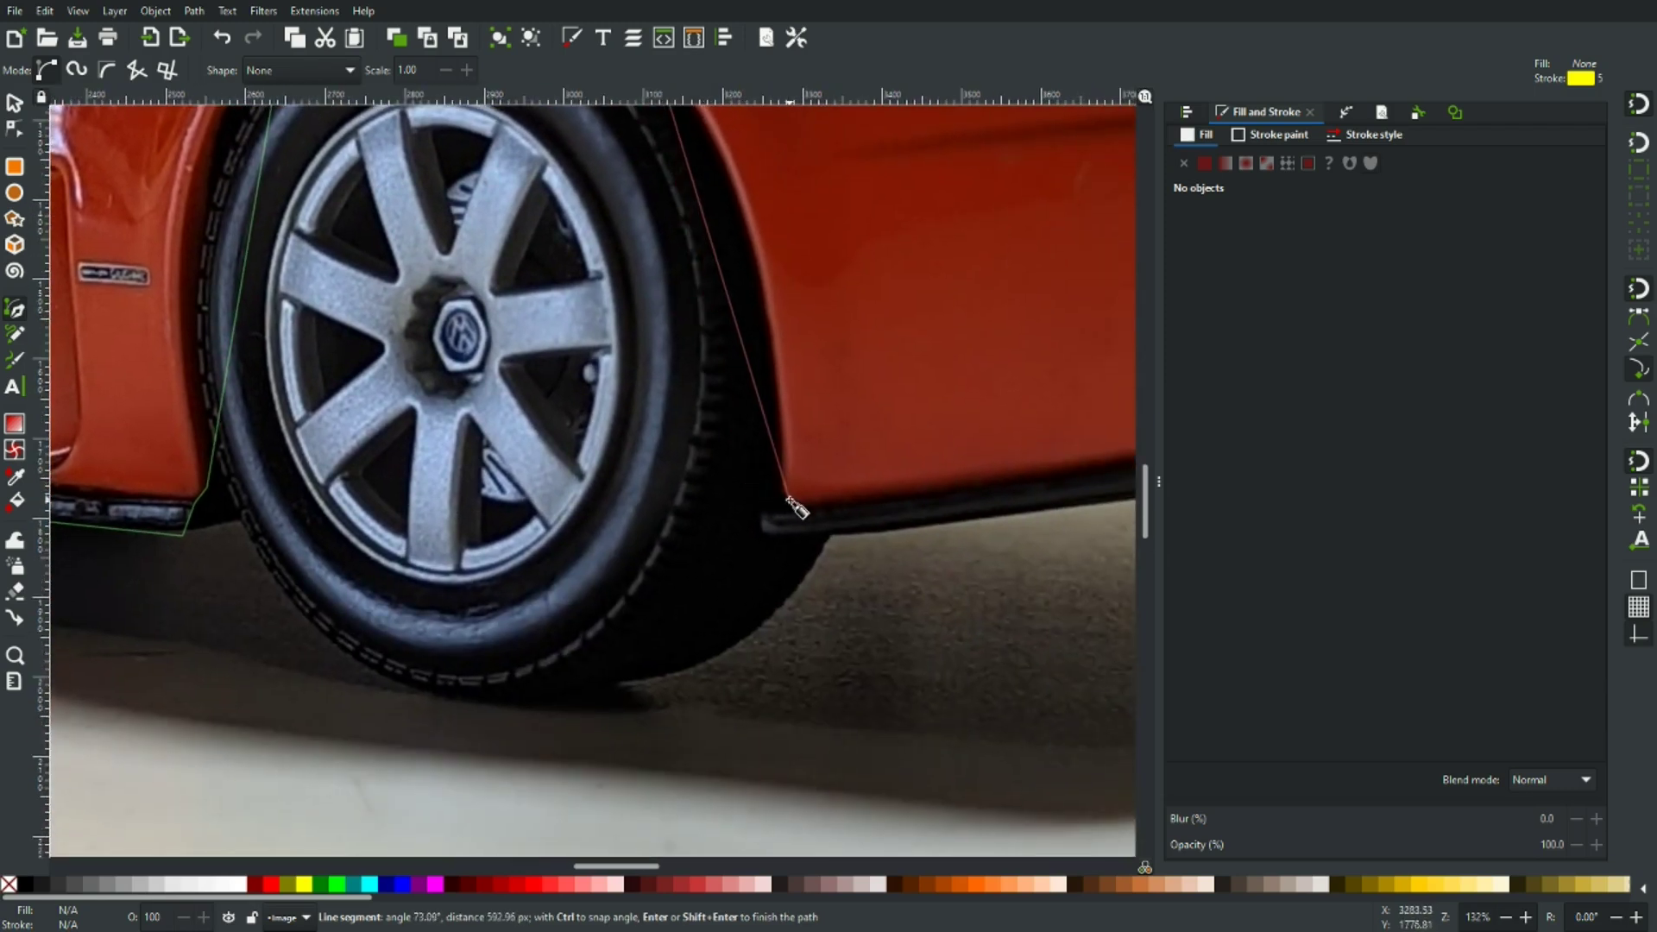
{"action": "left_click", "coordinate": [786, 480]}
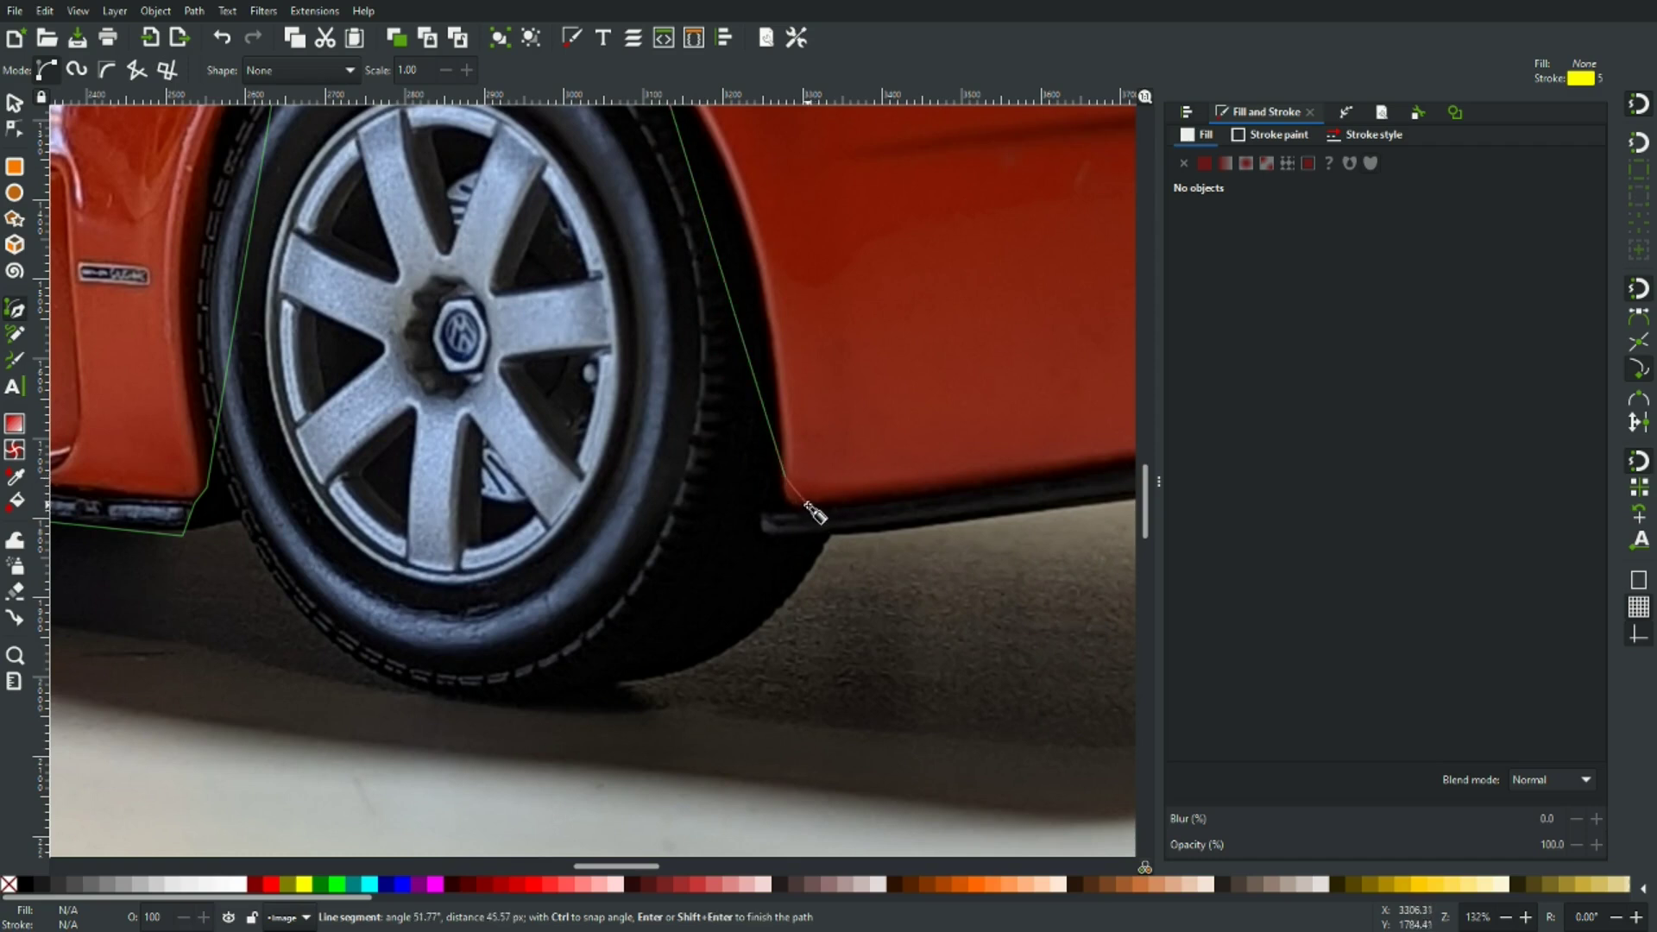
{"action": "left_click", "coordinate": [807, 504]}
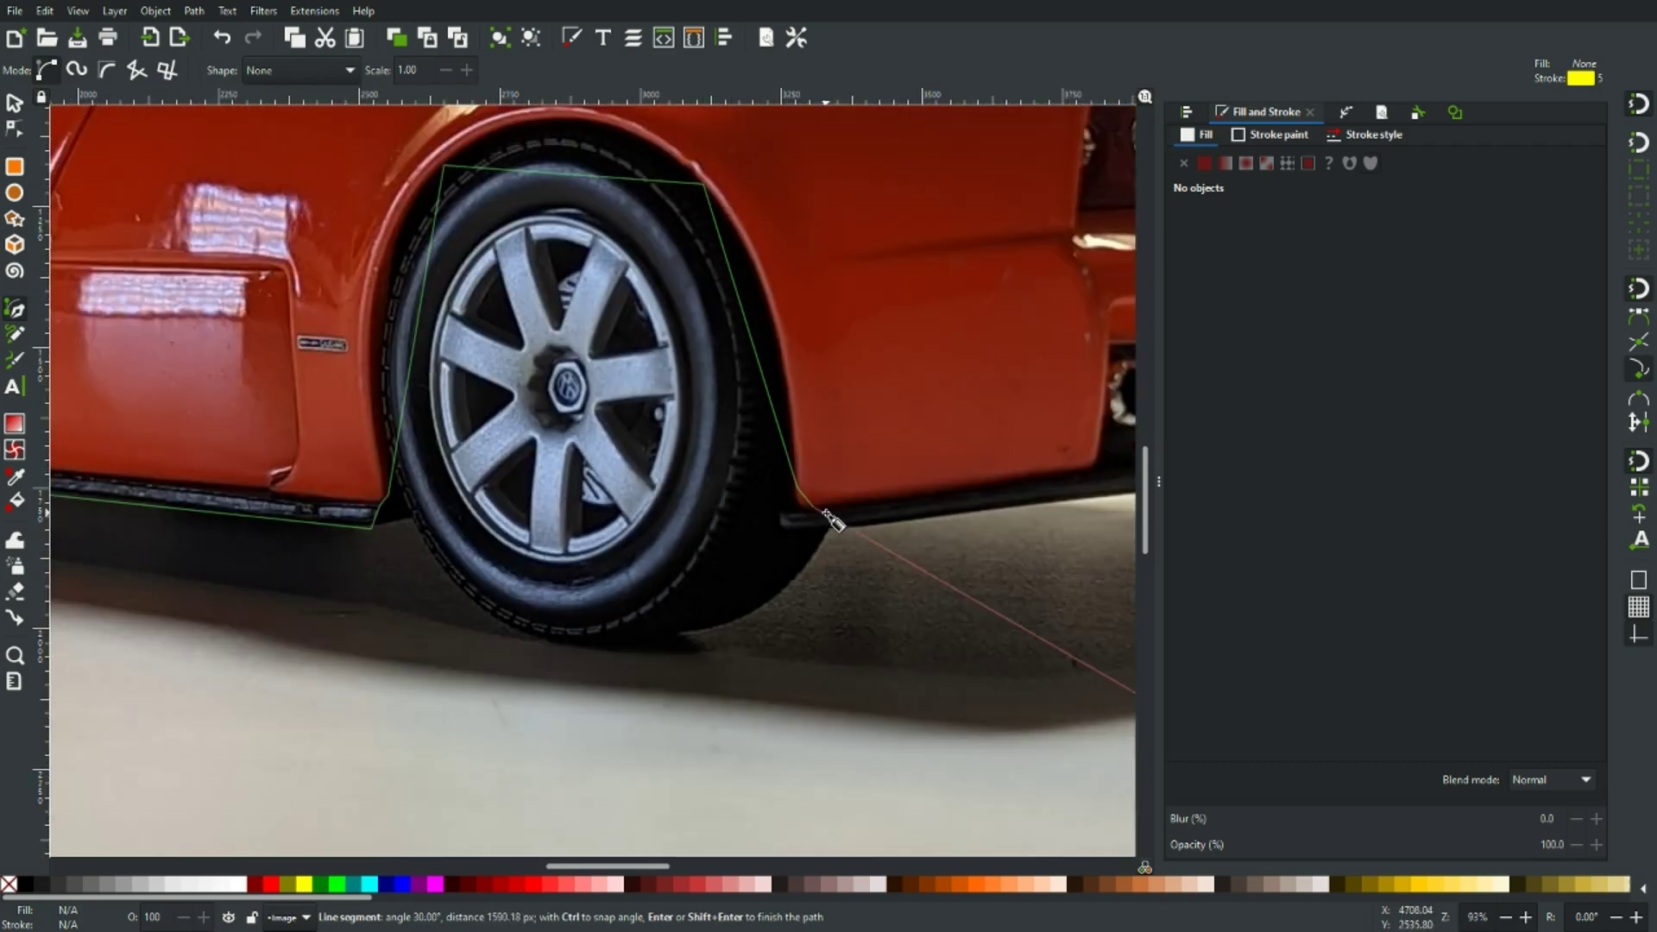
Trace around the left exhaust opening and its chamfered corner, then along the bumper's lower edge
{"action": "scroll", "coordinate": [815, 510], "scroll_direction": "down", "scroll_amount": 1}
{"action": "scroll", "coordinate": [543, 547], "scroll_direction": "right", "scroll_amount": 5}
{"action": "scroll", "coordinate": [577, 547], "scroll_direction": "up", "scroll_amount": 1}
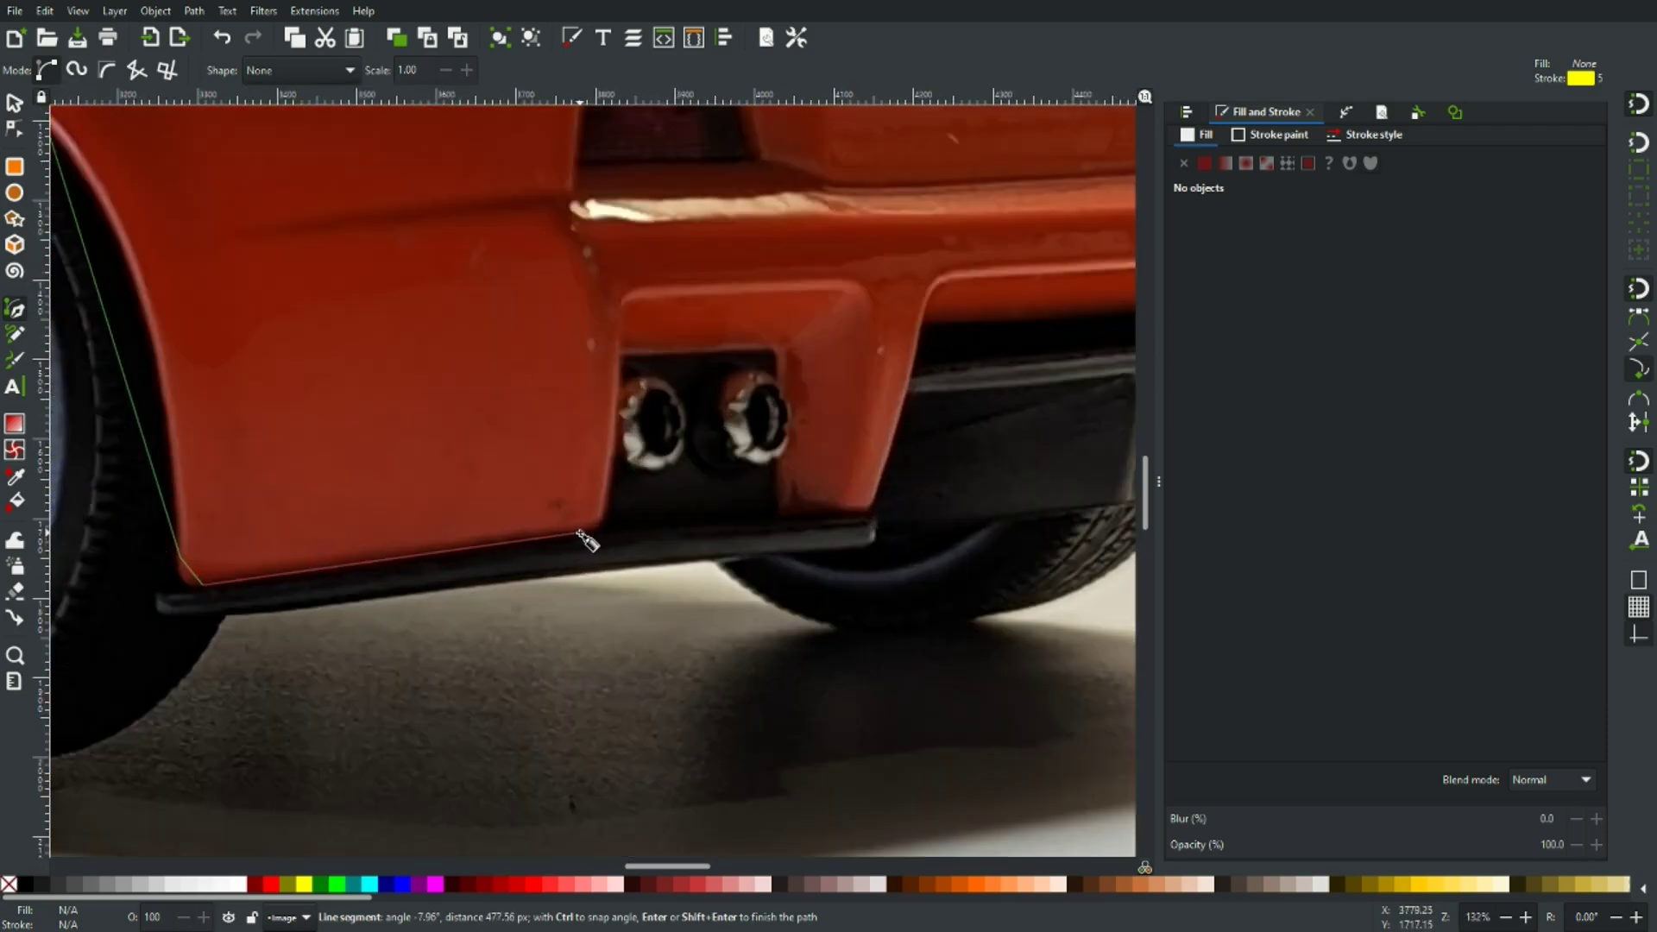
{"action": "left_click", "coordinate": [579, 533]}
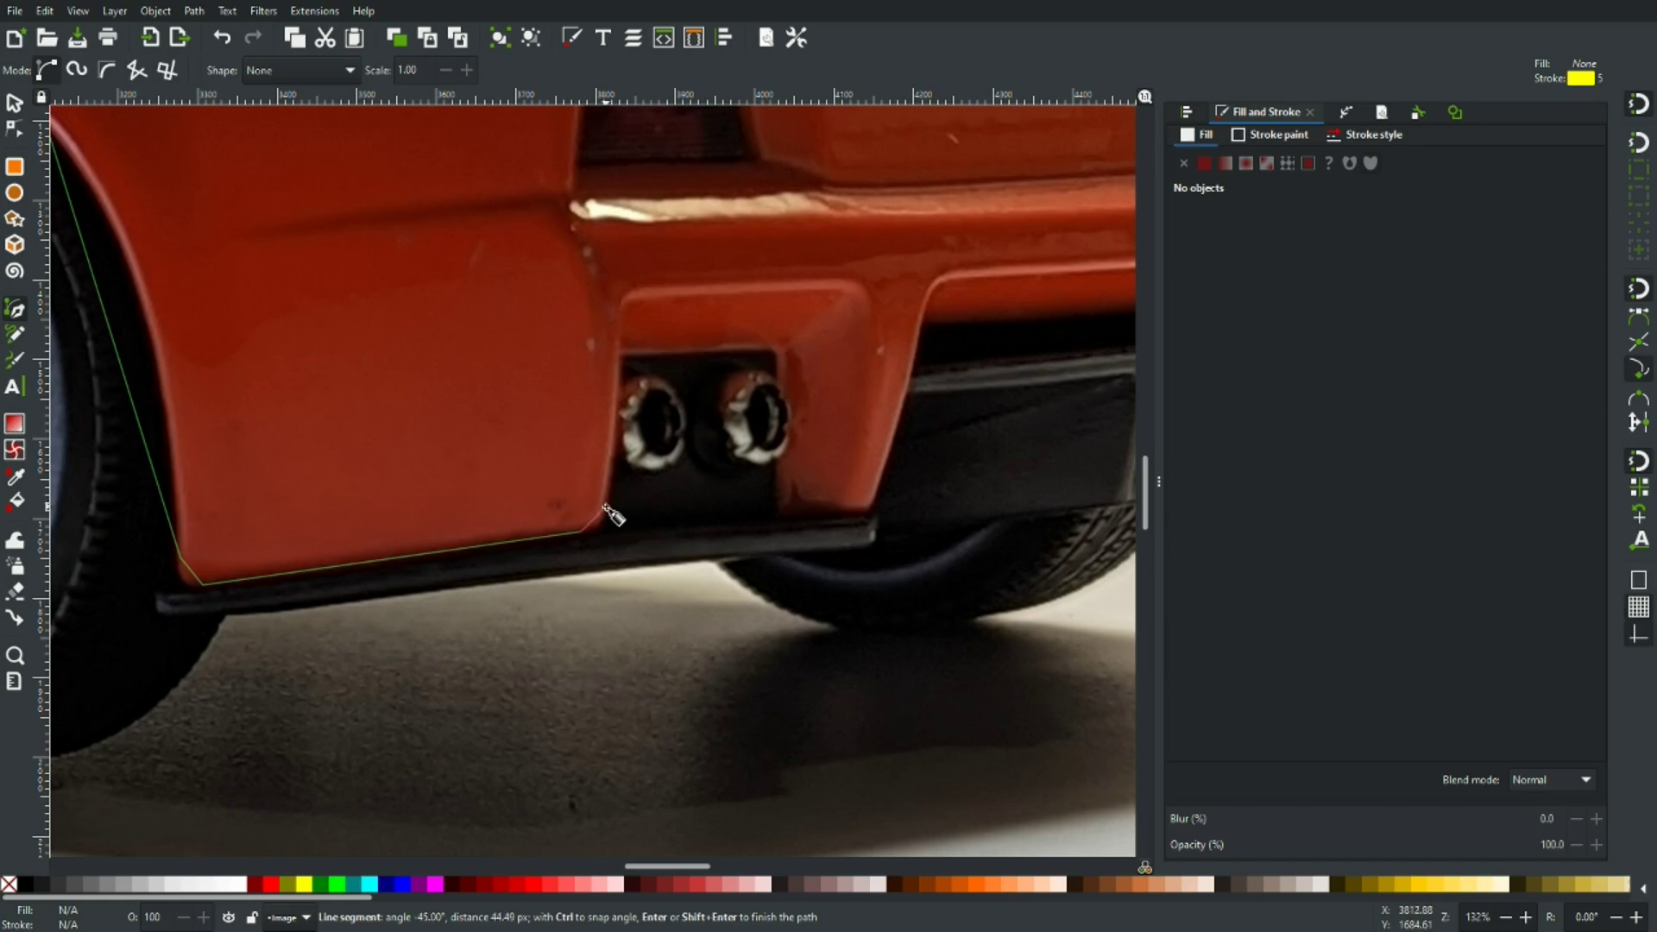
{"action": "scroll", "coordinate": [609, 512], "scroll_direction": "up", "scroll_amount": 3}
{"action": "left_click", "coordinate": [610, 511]}
{"action": "scroll", "coordinate": [643, 245], "scroll_direction": "down", "scroll_amount": 2}
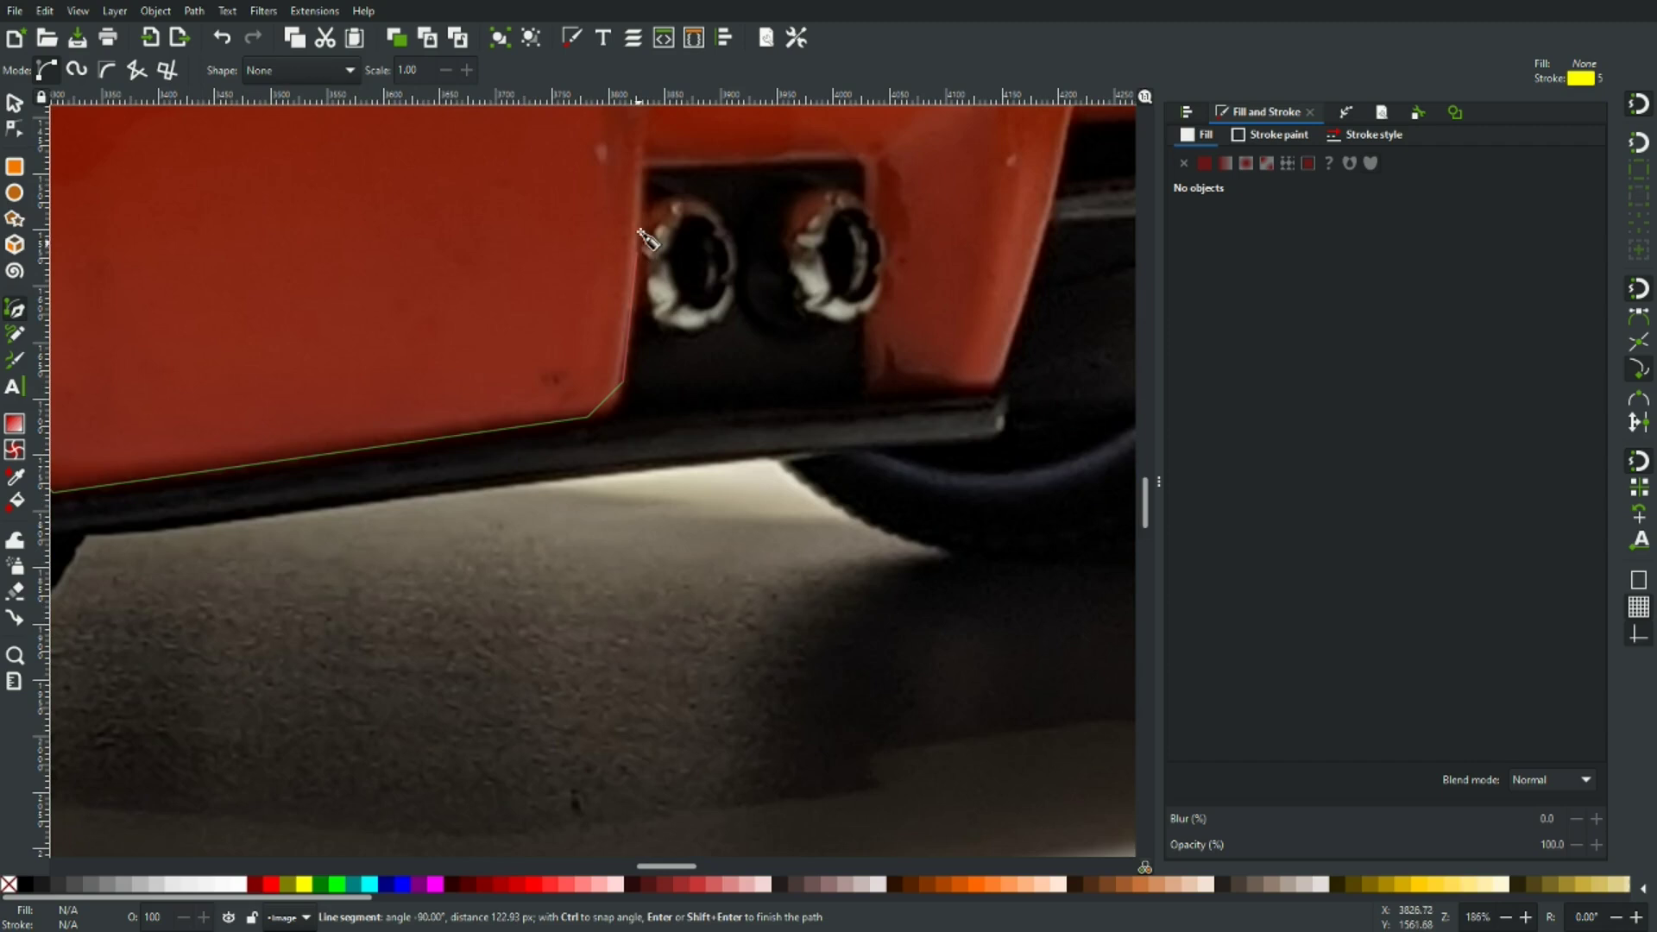
{"action": "left_click", "coordinate": [642, 165]}
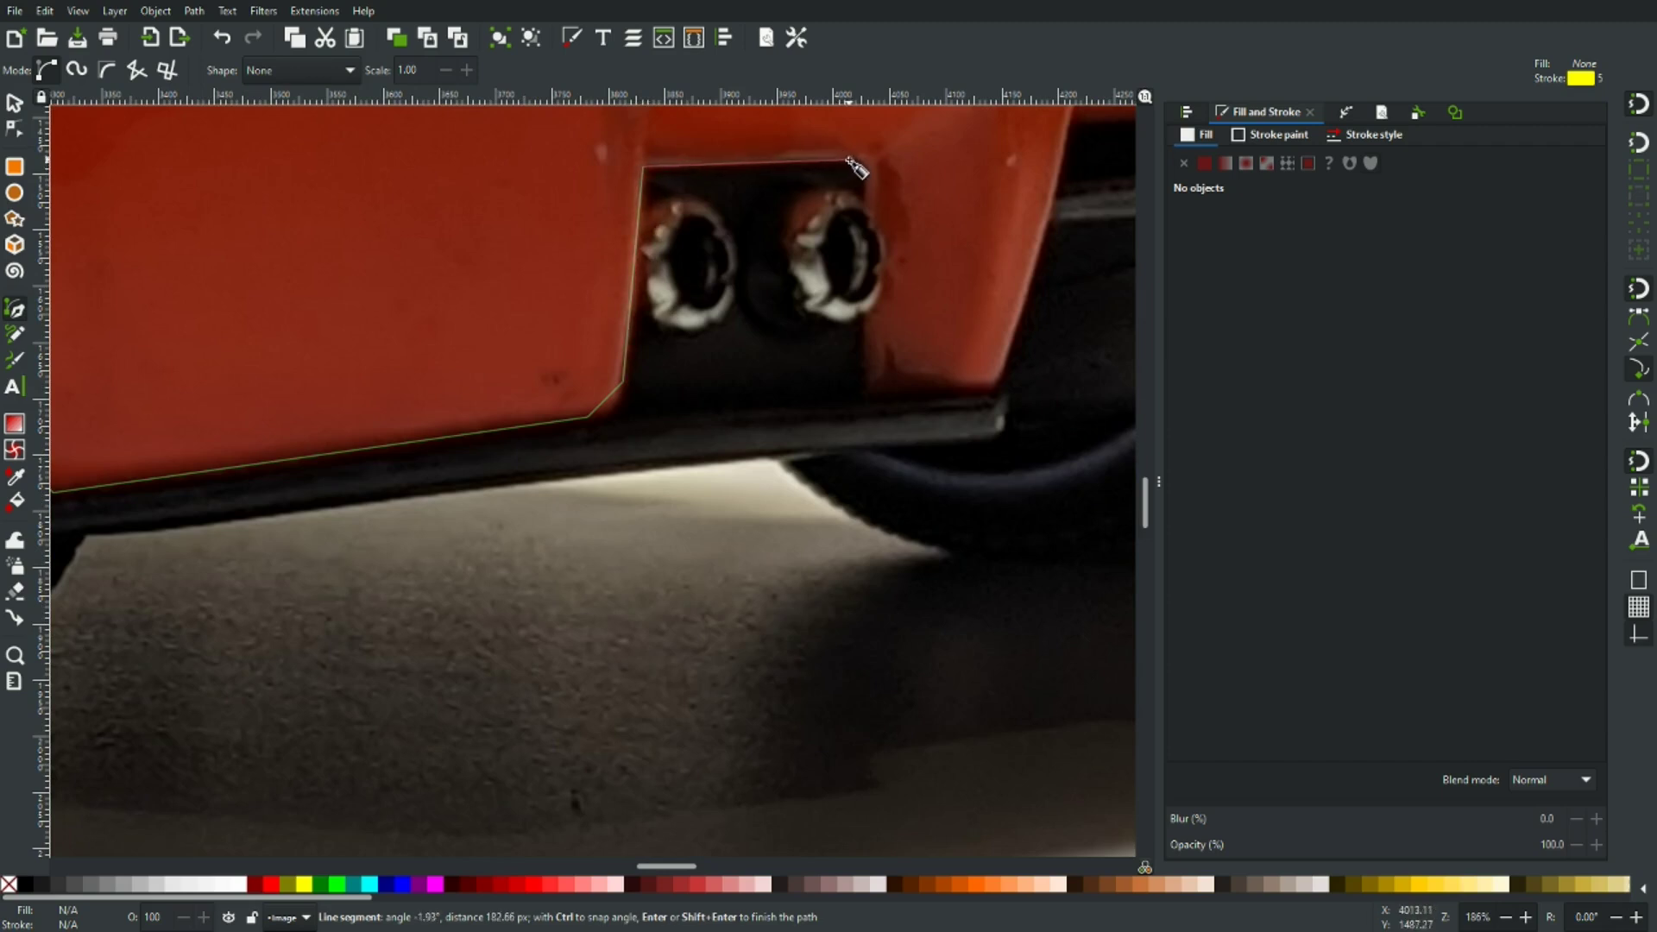
{"action": "left_click", "coordinate": [850, 160]}
{"action": "left_click", "coordinate": [863, 183]}
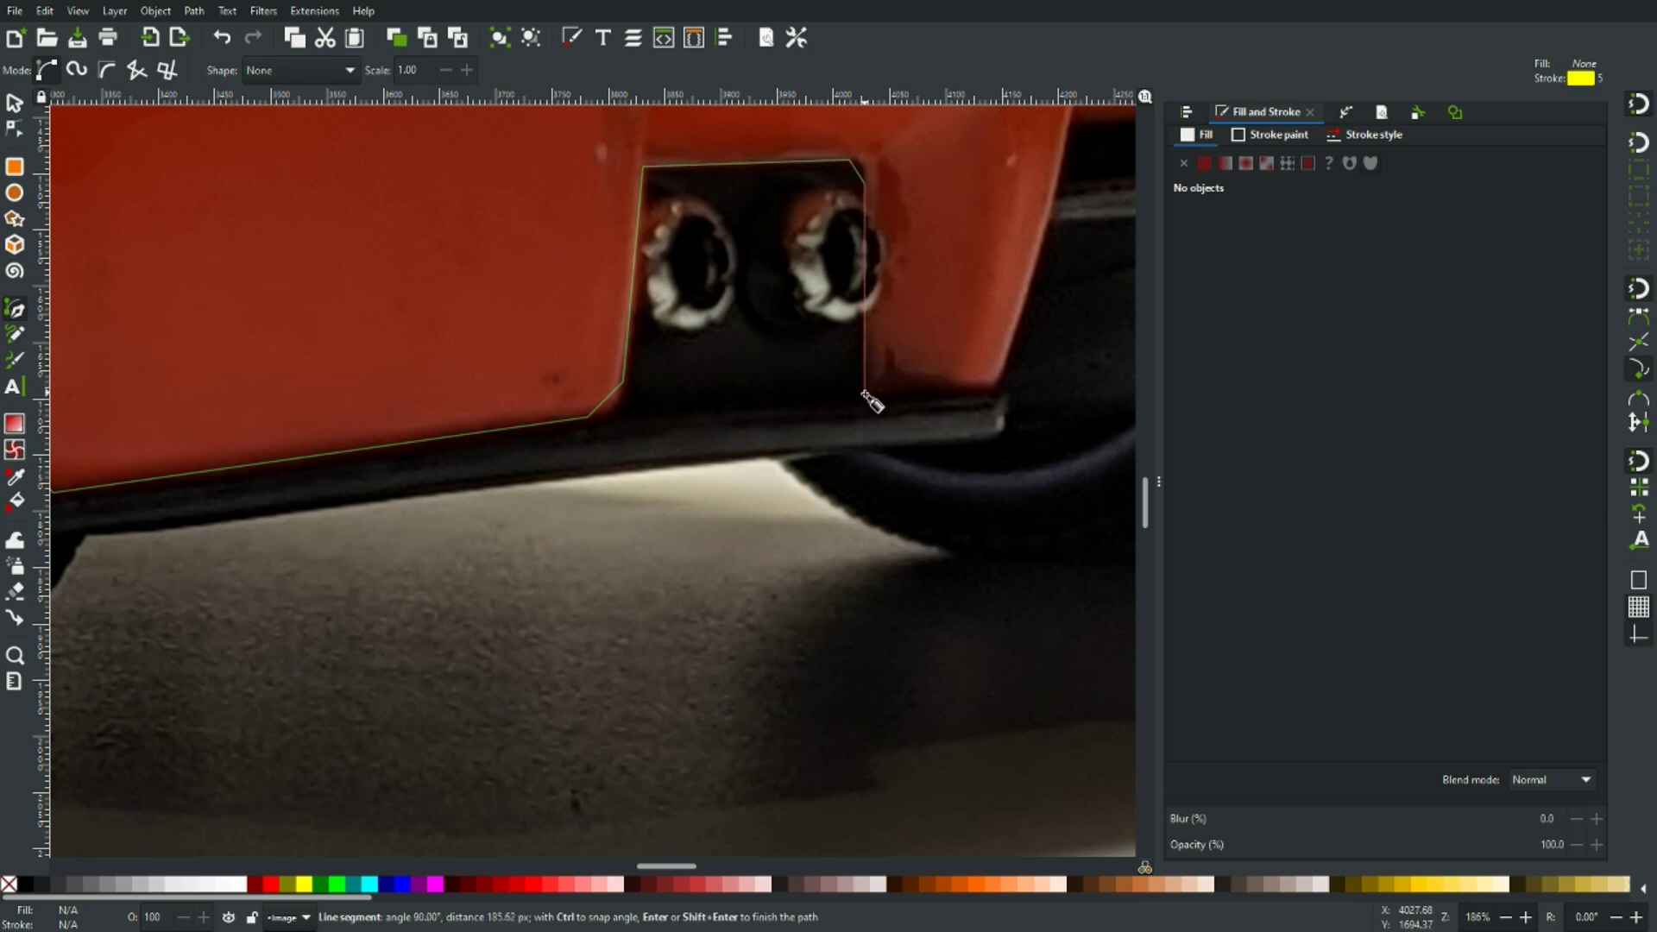
{"action": "left_click", "coordinate": [864, 395]}
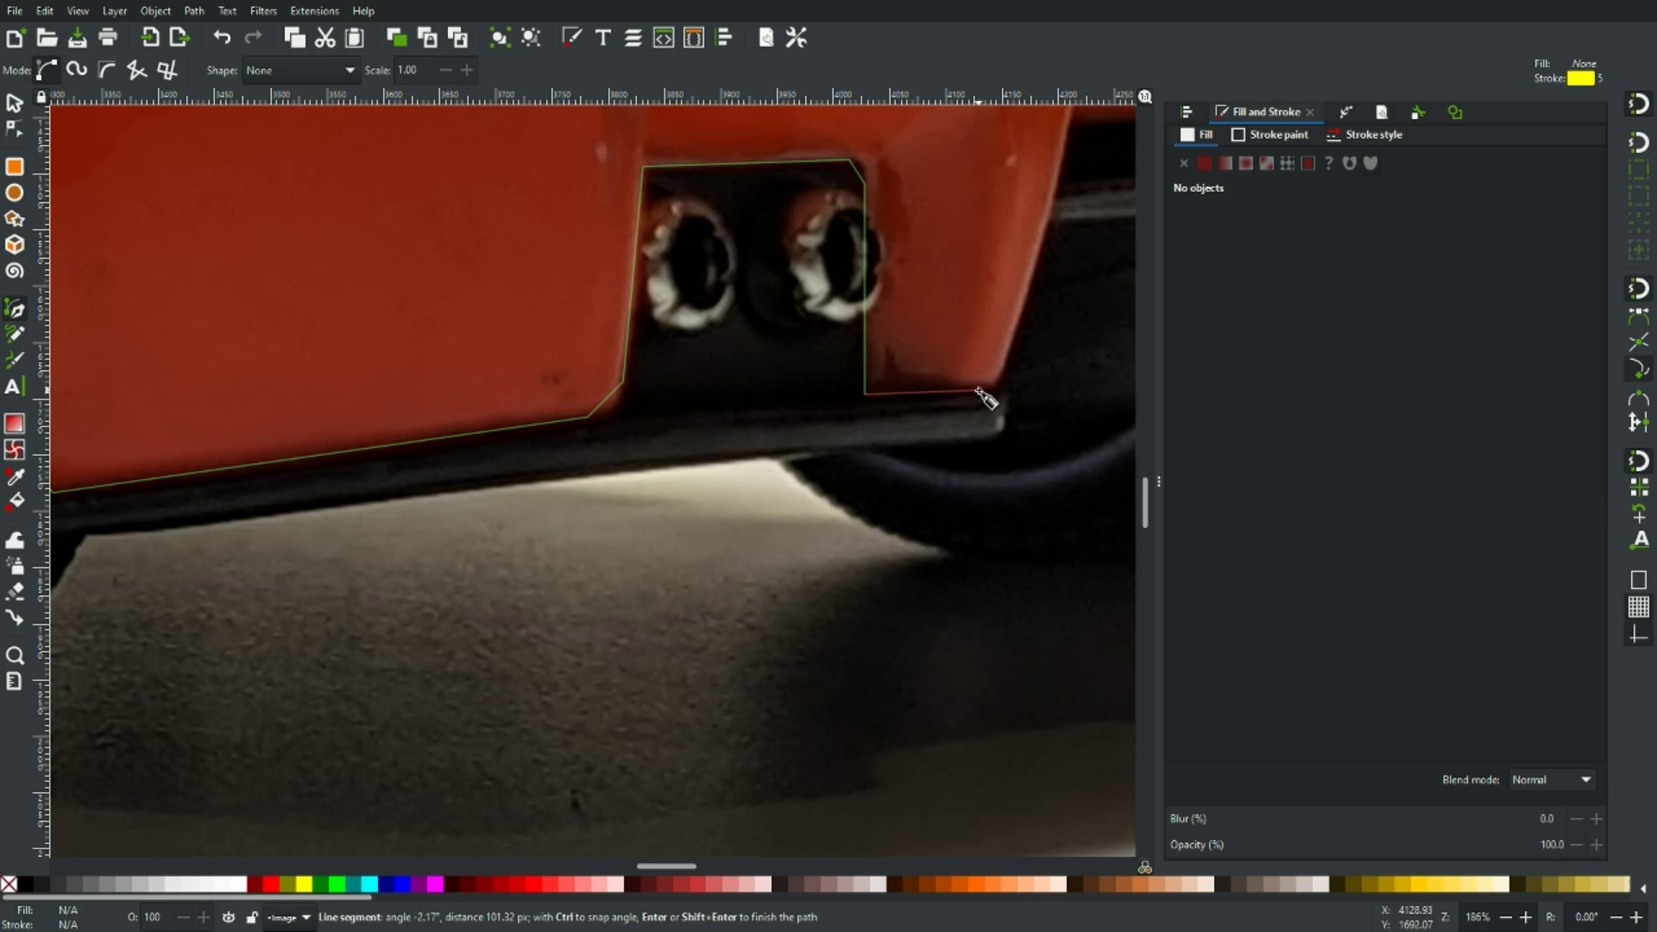
{"action": "left_click", "coordinate": [989, 389]}
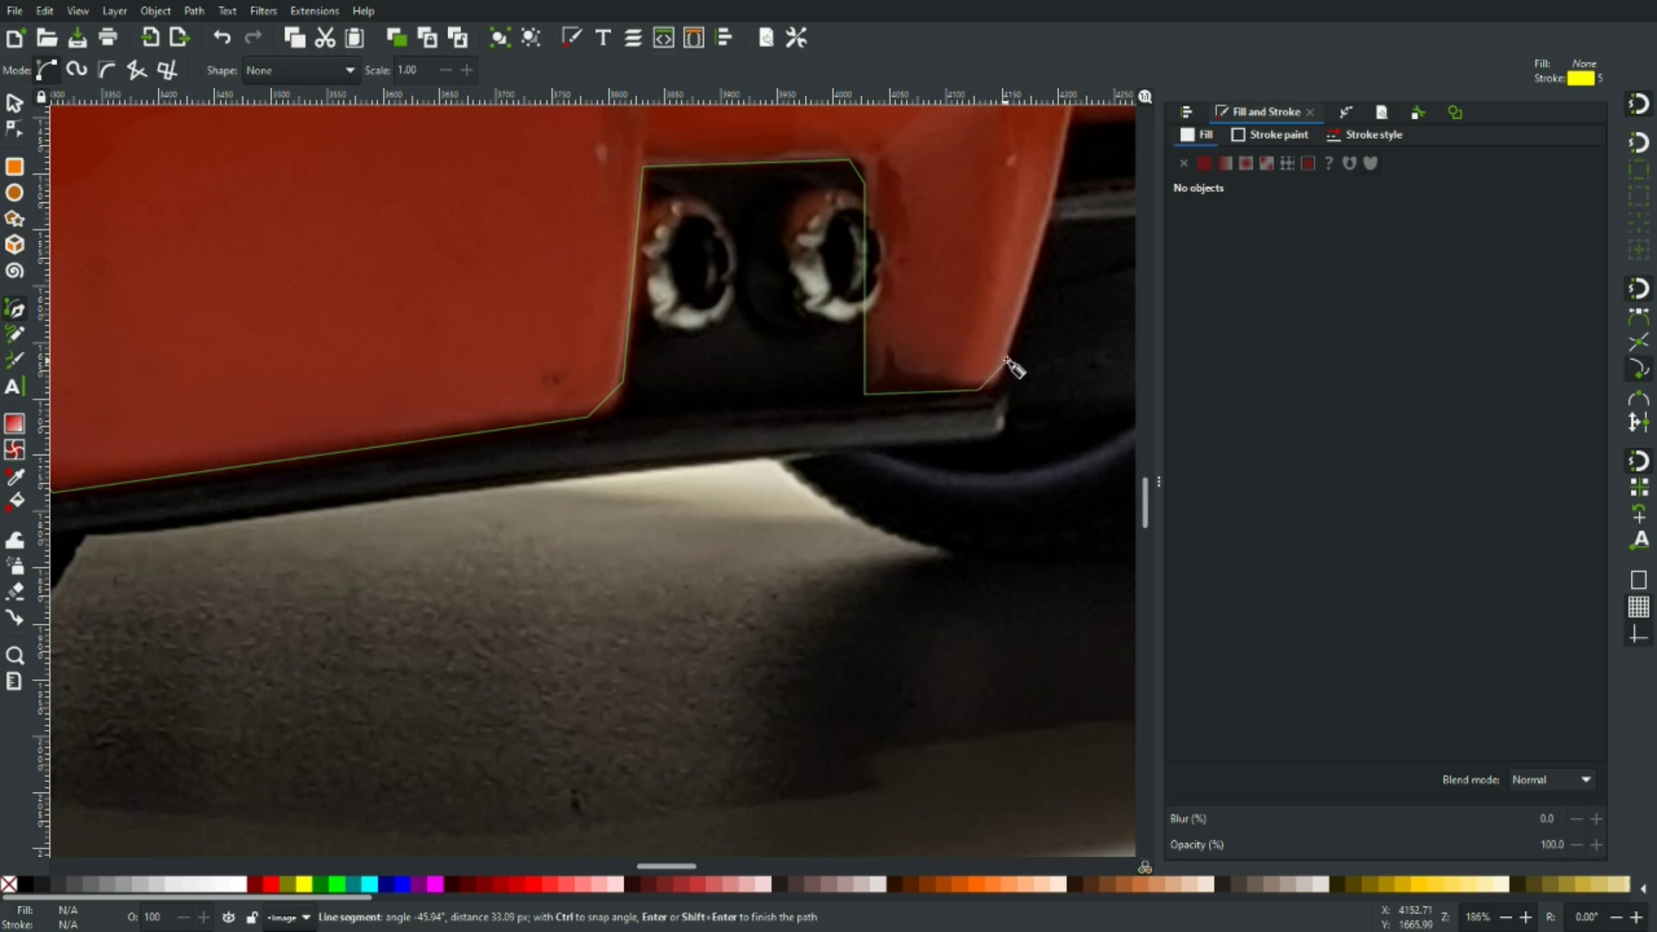
Trace the diffuser recess top edge and its right corner down to the diffuser
{"action": "scroll", "coordinate": [1021, 303], "scroll_direction": "down", "scroll_amount": 2}
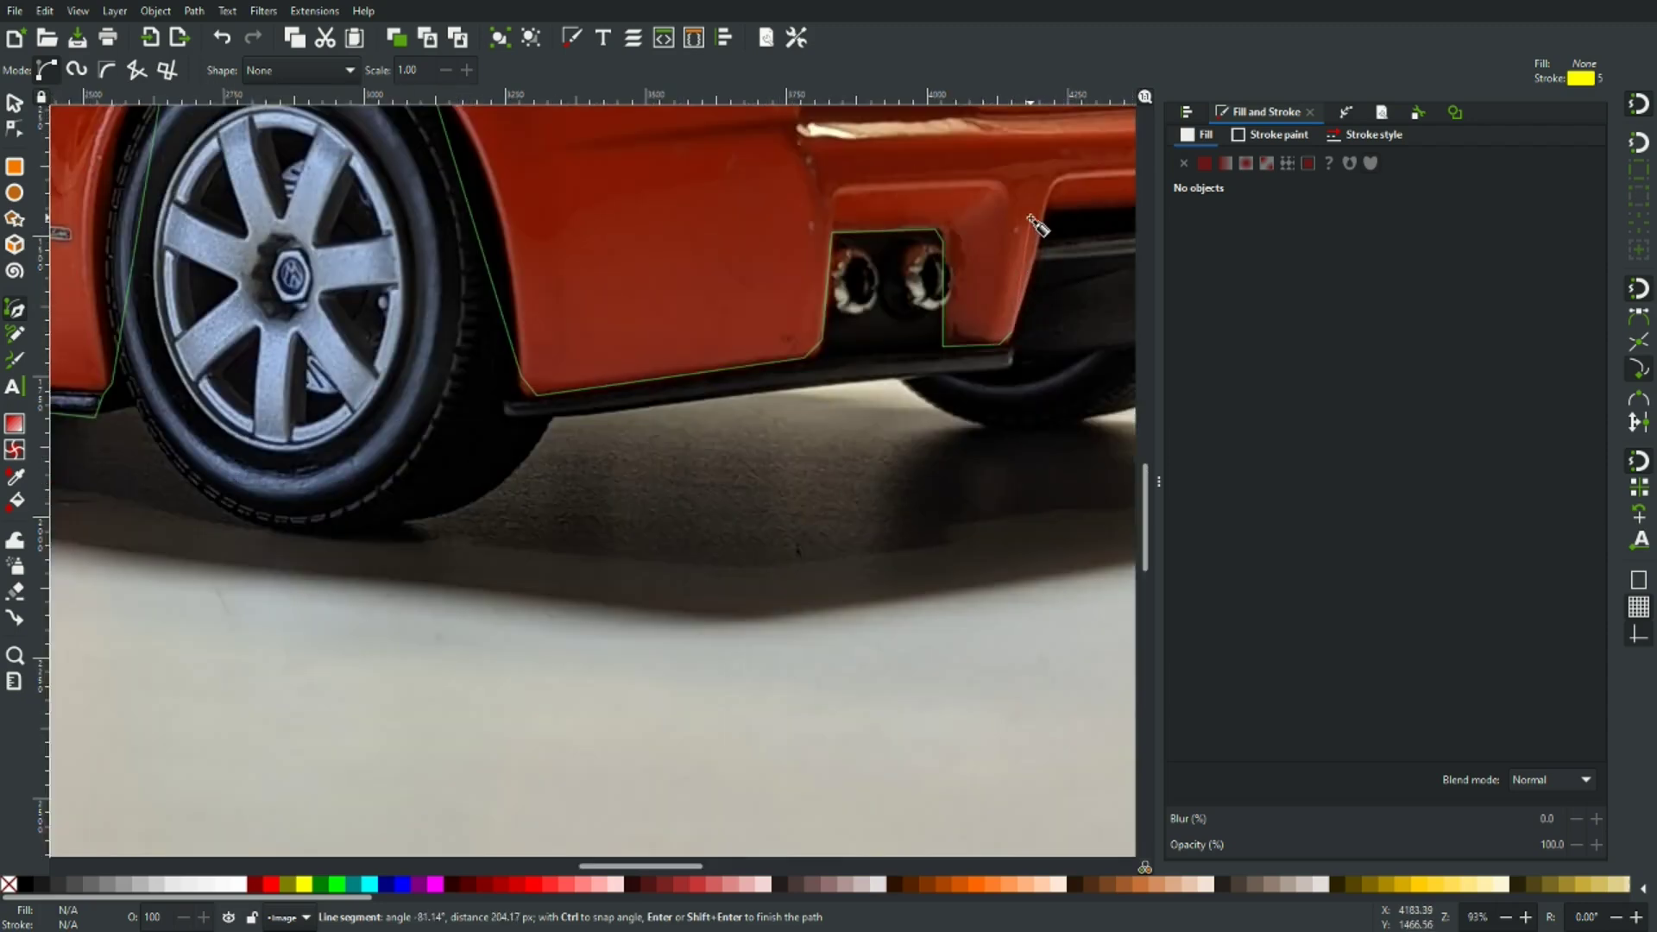
{"action": "scroll", "coordinate": [1031, 250], "scroll_direction": "up", "scroll_amount": 3}
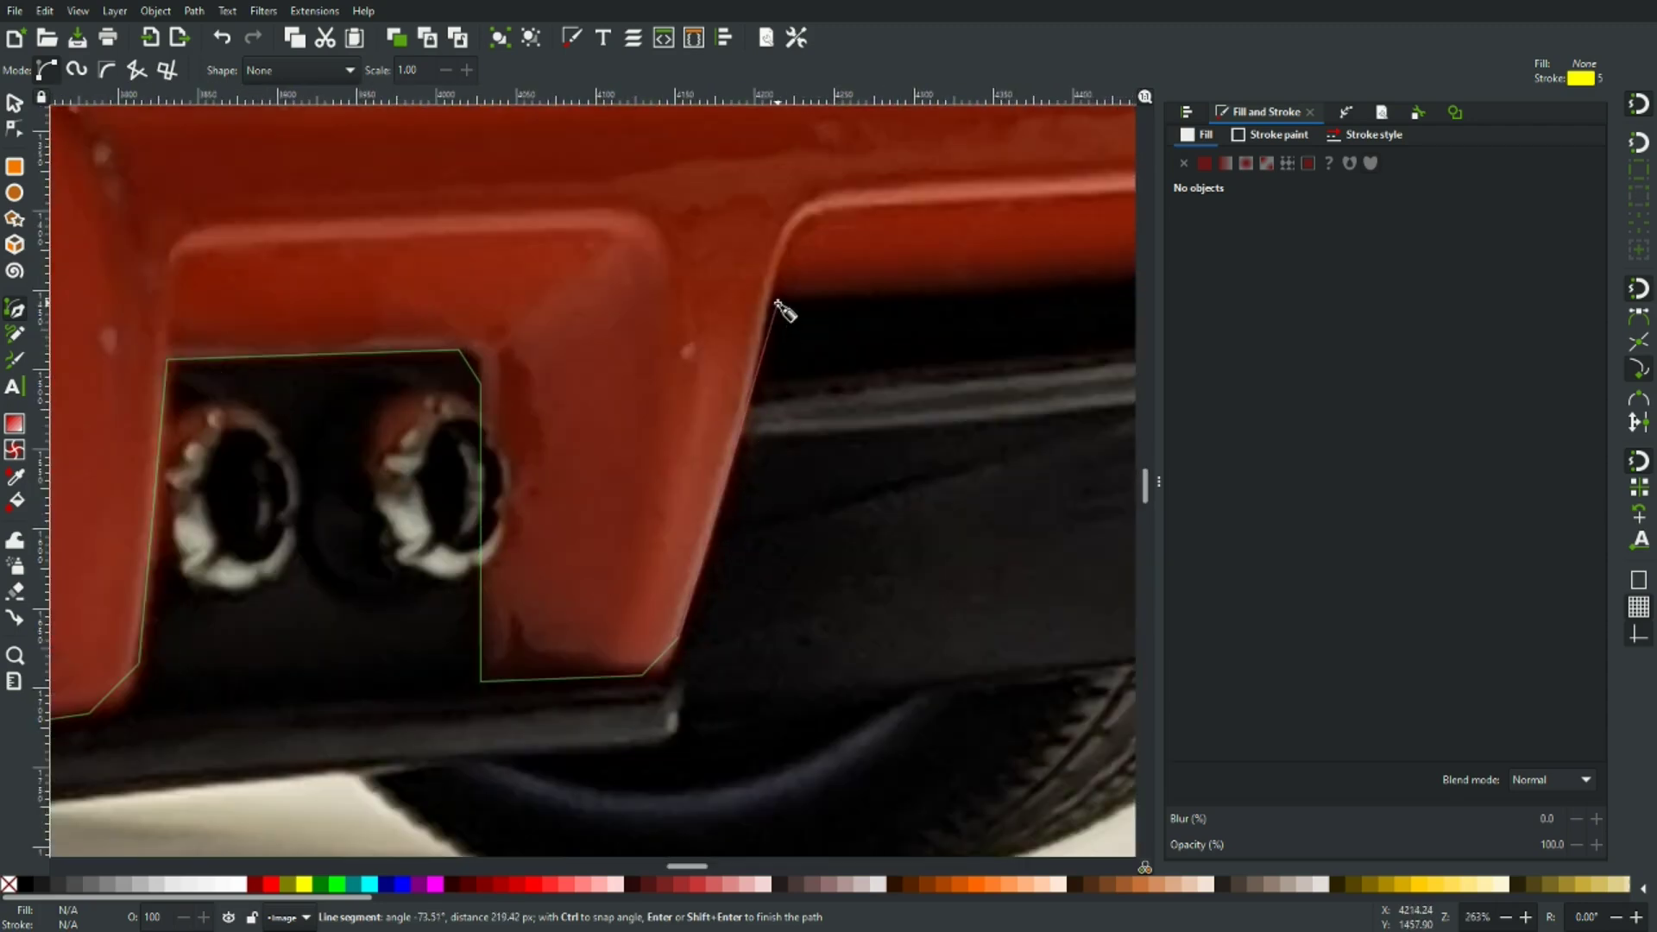
{"action": "left_click", "coordinate": [769, 299]}
{"action": "scroll", "coordinate": [887, 325], "scroll_direction": "right", "scroll_amount": 1}
{"action": "scroll", "coordinate": [762, 329], "scroll_direction": "right", "scroll_amount": 5}
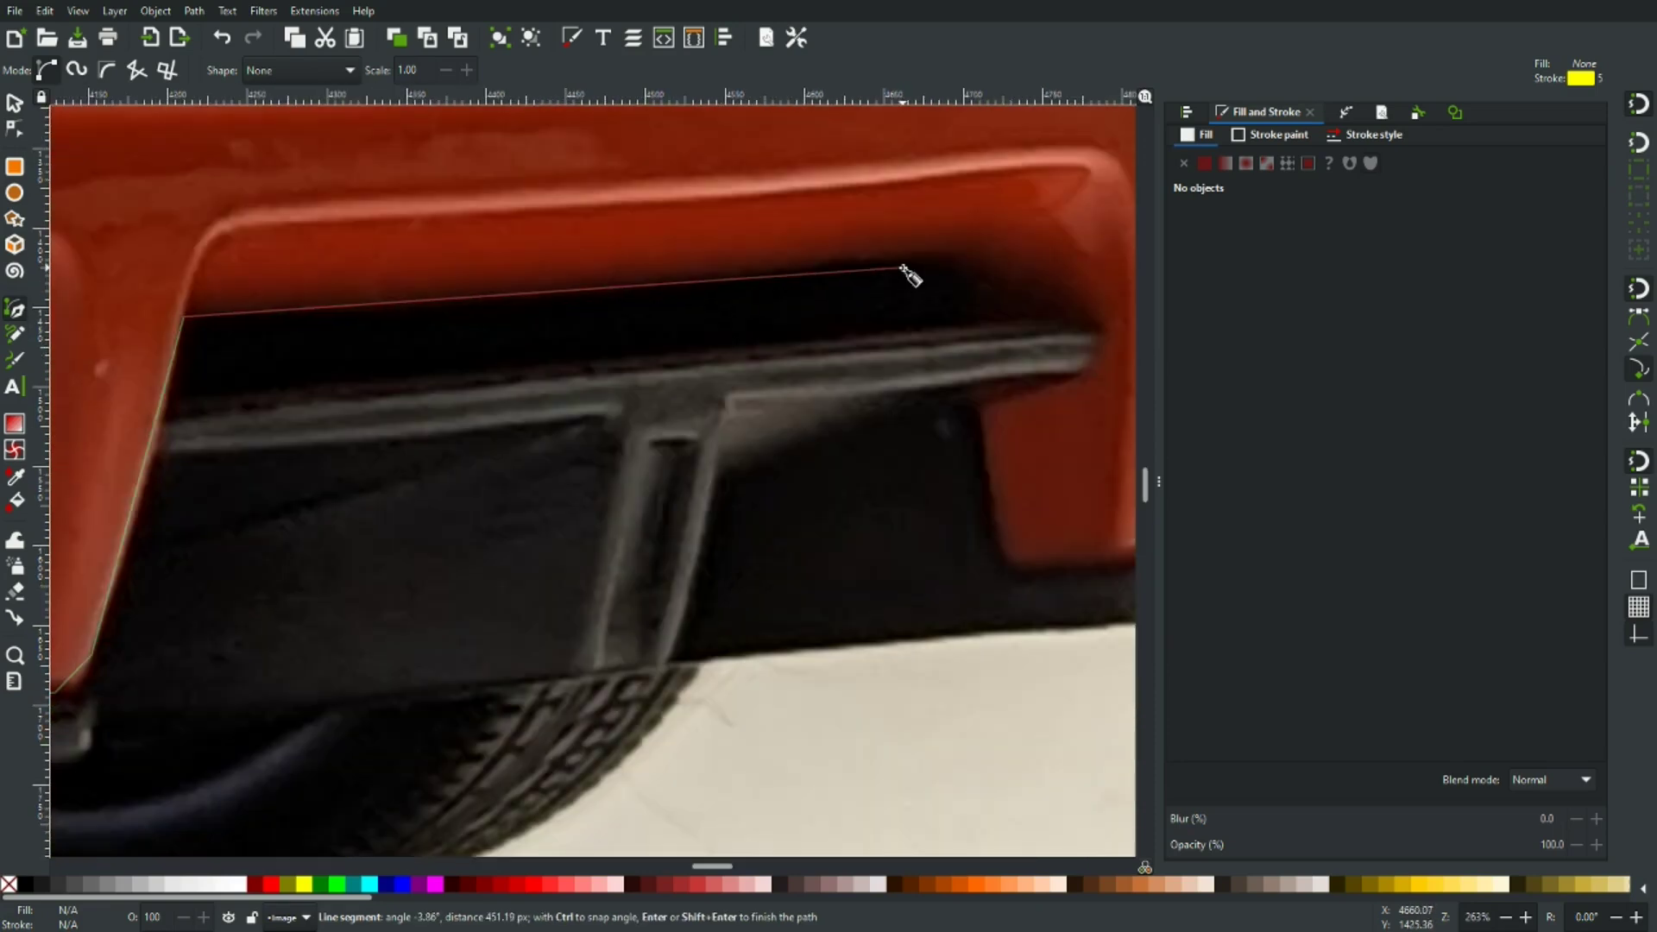
{"action": "left_click", "coordinate": [922, 256]}
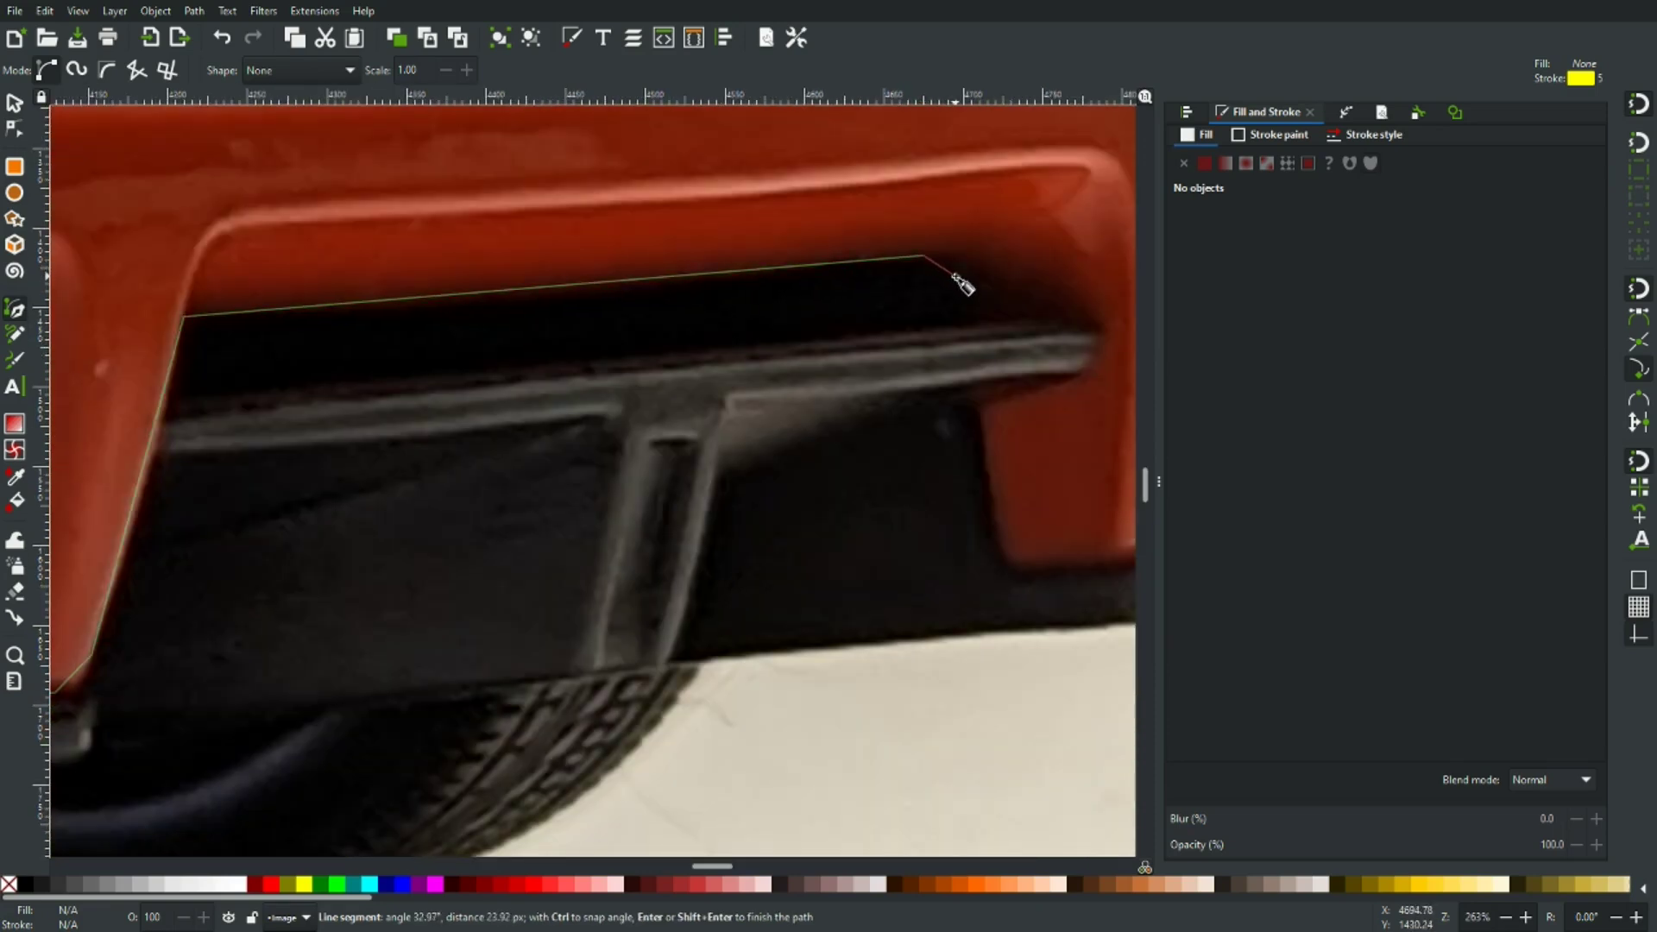
{"action": "left_click", "coordinate": [954, 276]}
{"action": "left_click", "coordinate": [960, 319]}
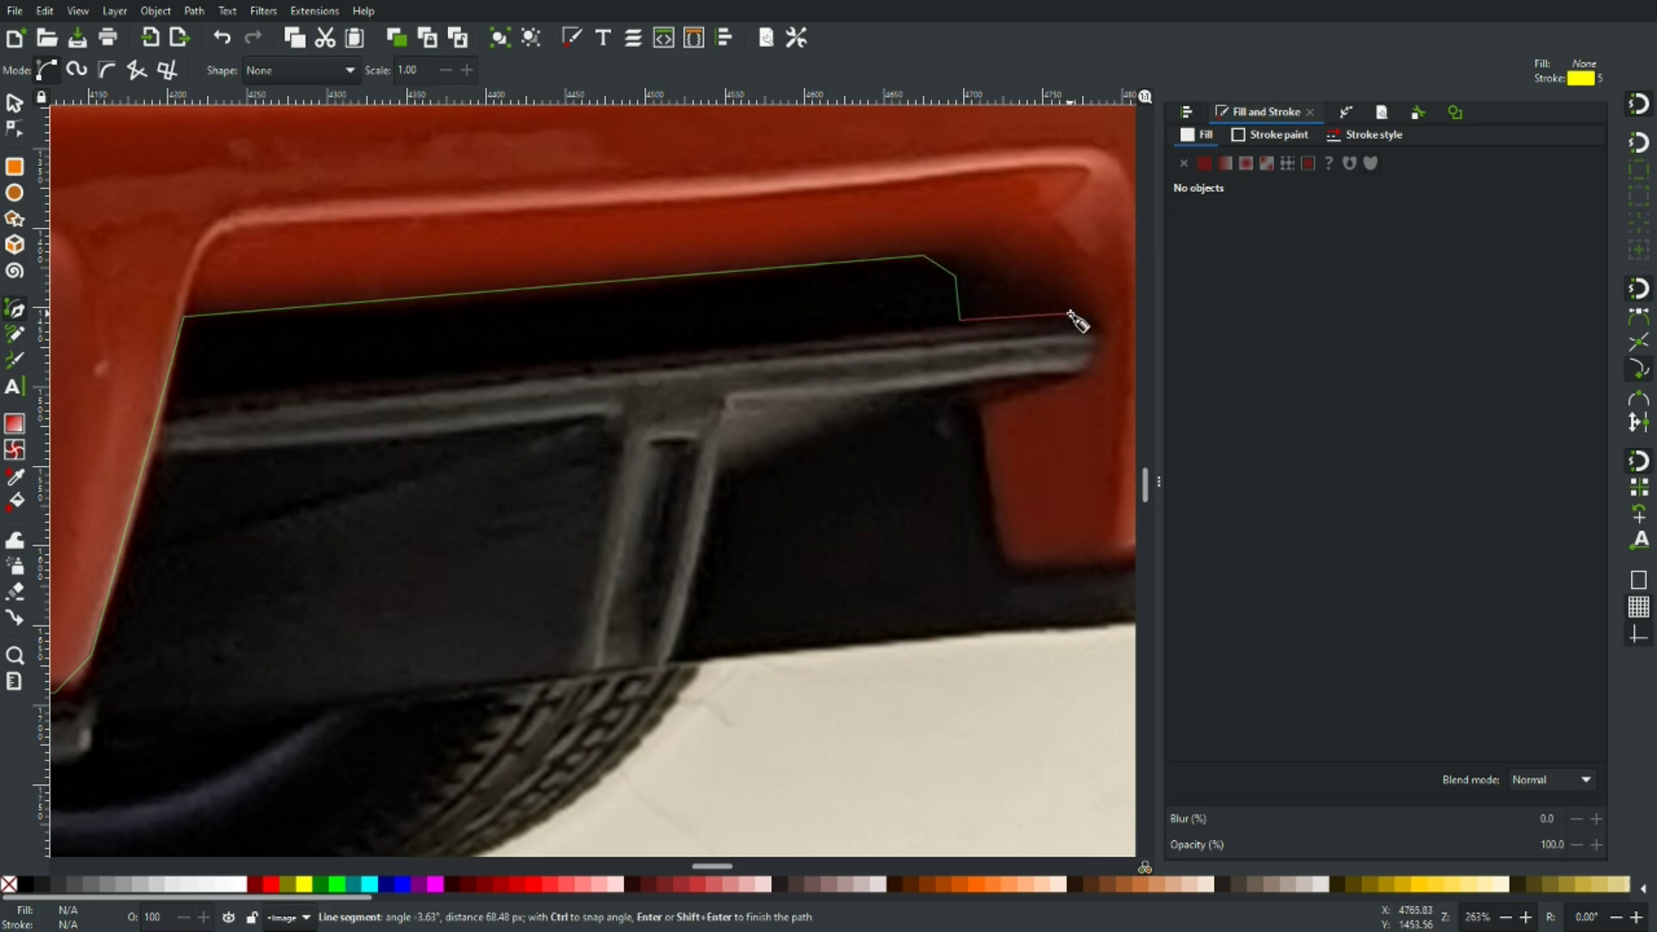
Run the outline along the diffuser and down around the bumper's rounded bottom corner
{"action": "left_click_drag", "start_coordinate": [1074, 319], "coordinate": [730, 287]}
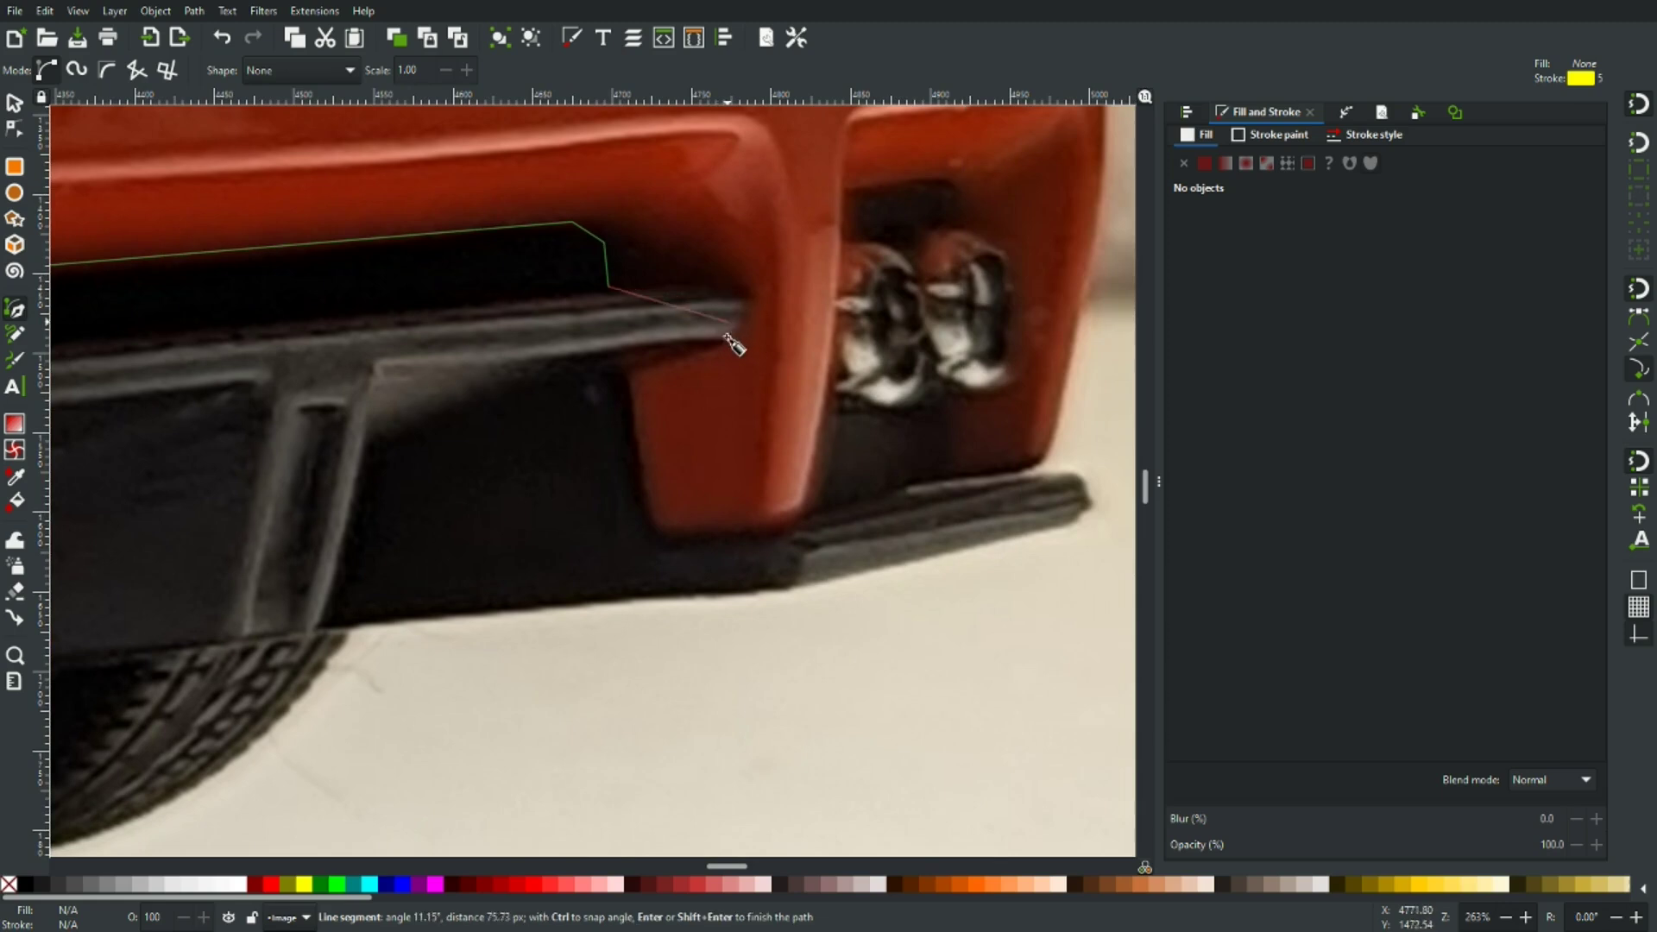
{"action": "left_click", "coordinate": [725, 277]}
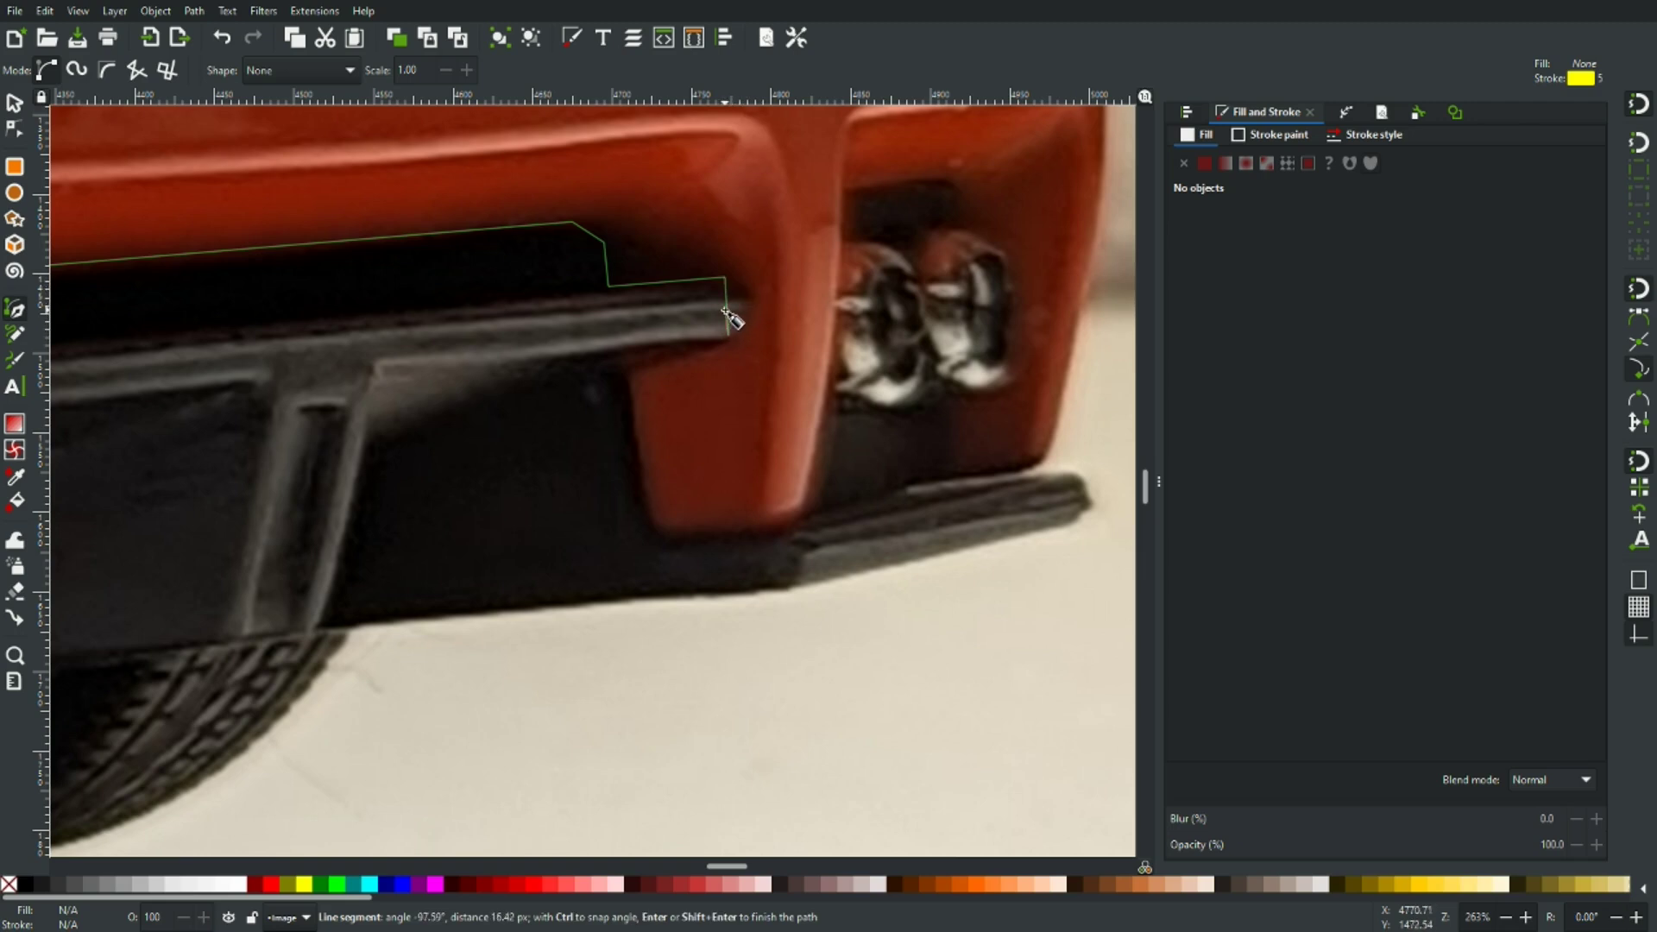
{"action": "left_click", "coordinate": [727, 336]}
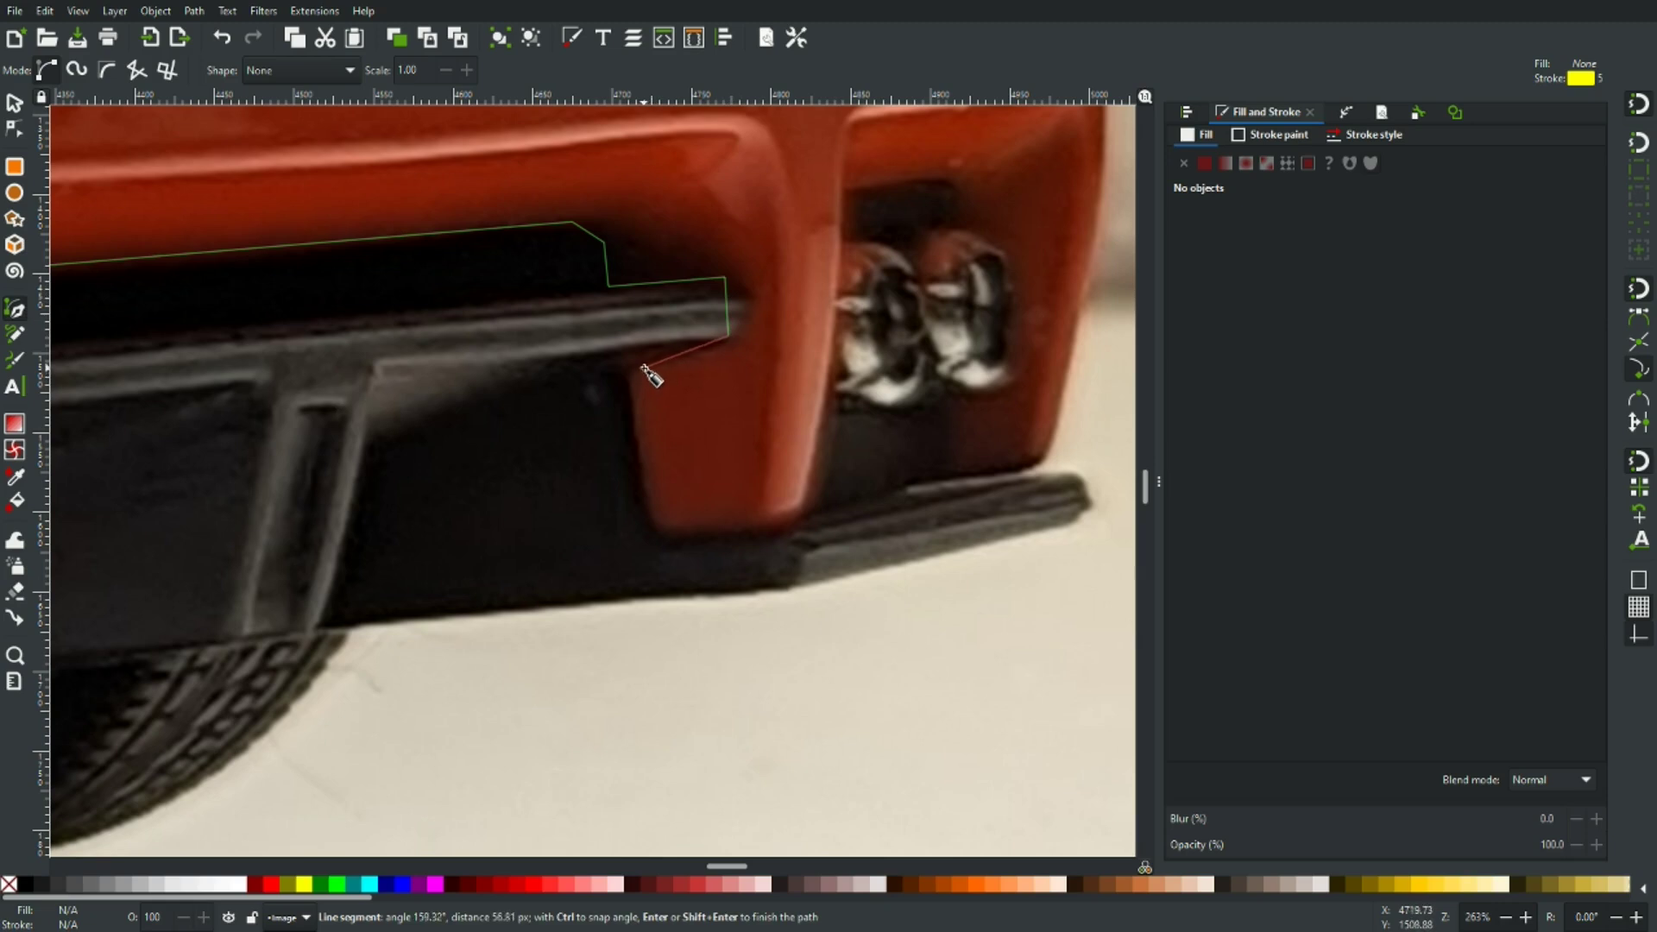
{"action": "left_click", "coordinate": [645, 367]}
{"action": "left_click", "coordinate": [631, 395]}
{"action": "left_click", "coordinate": [649, 503]}
{"action": "left_click", "coordinate": [681, 533]}
{"action": "left_click", "coordinate": [791, 520]}
Trace around the right exhaust opening, including its chamfered top-right corner
{"action": "left_click", "coordinate": [810, 492]}
{"action": "left_click", "coordinate": [842, 191]}
{"action": "left_click", "coordinate": [933, 180]}
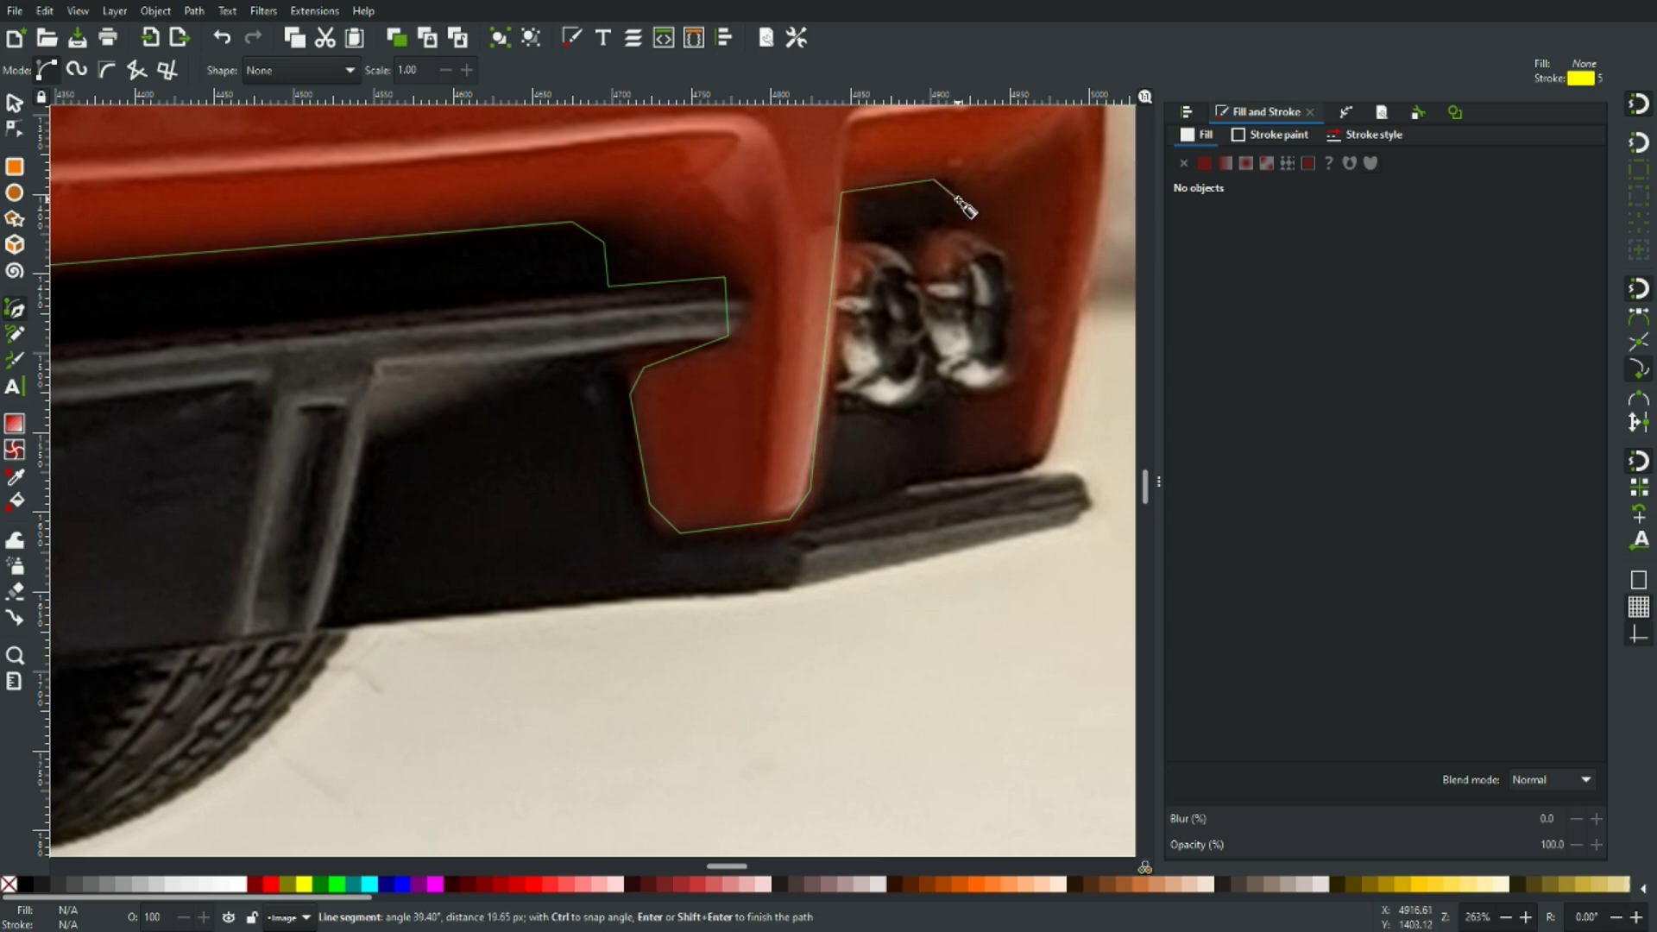
{"action": "left_click", "coordinate": [957, 199]}
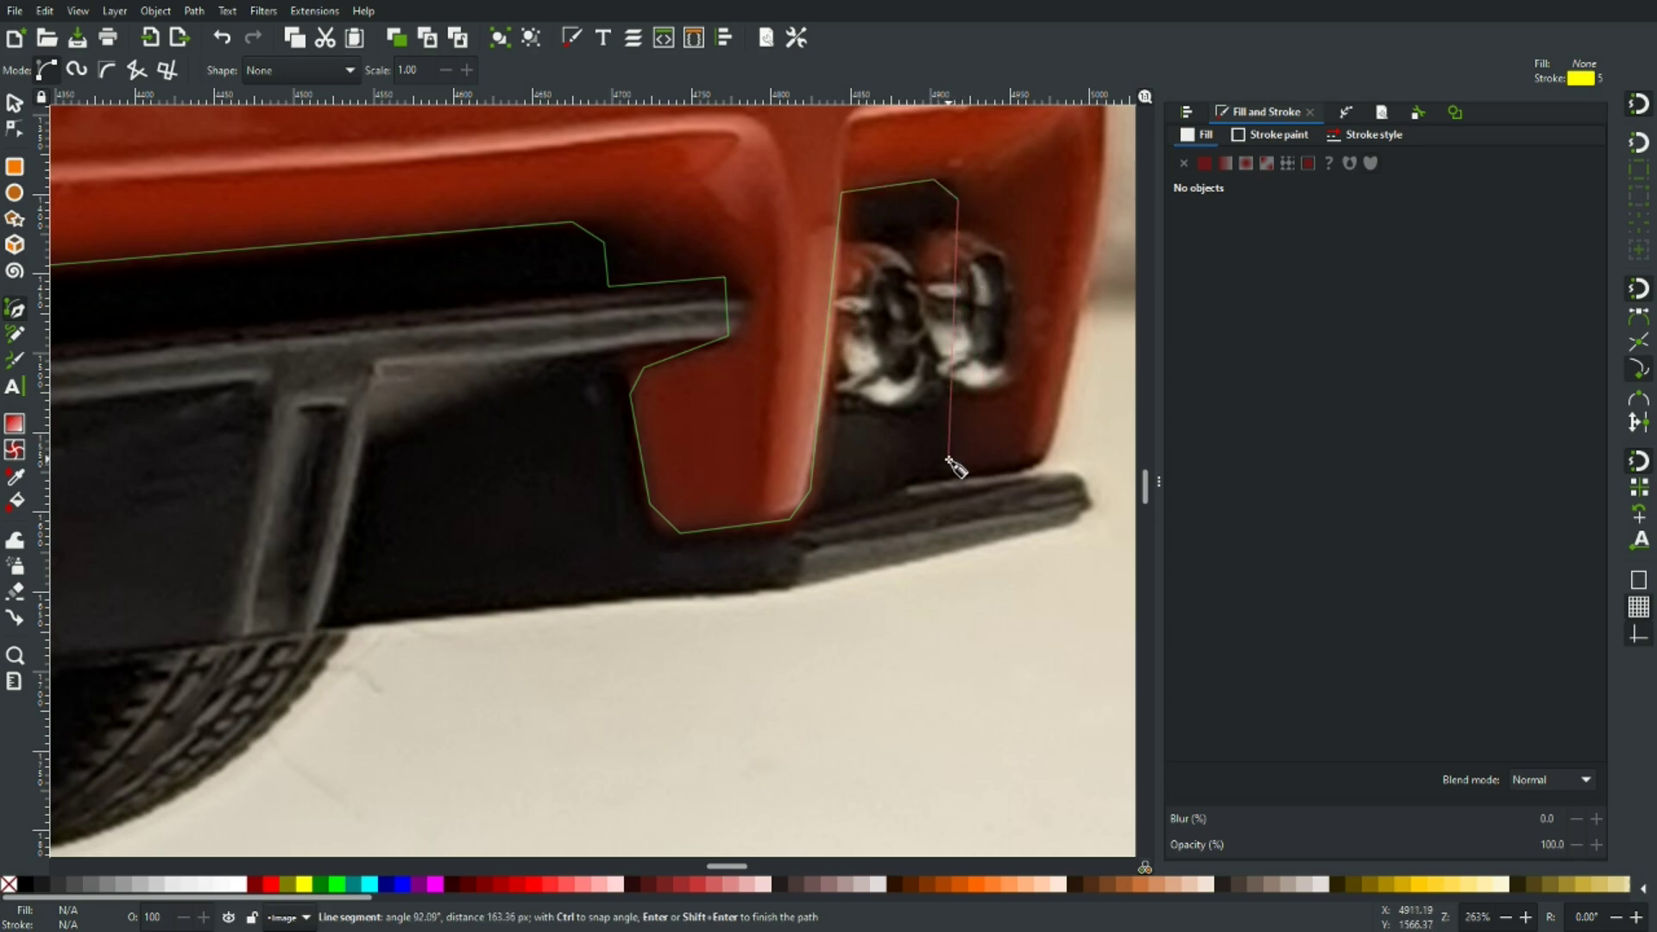
{"action": "left_click", "coordinate": [950, 461]}
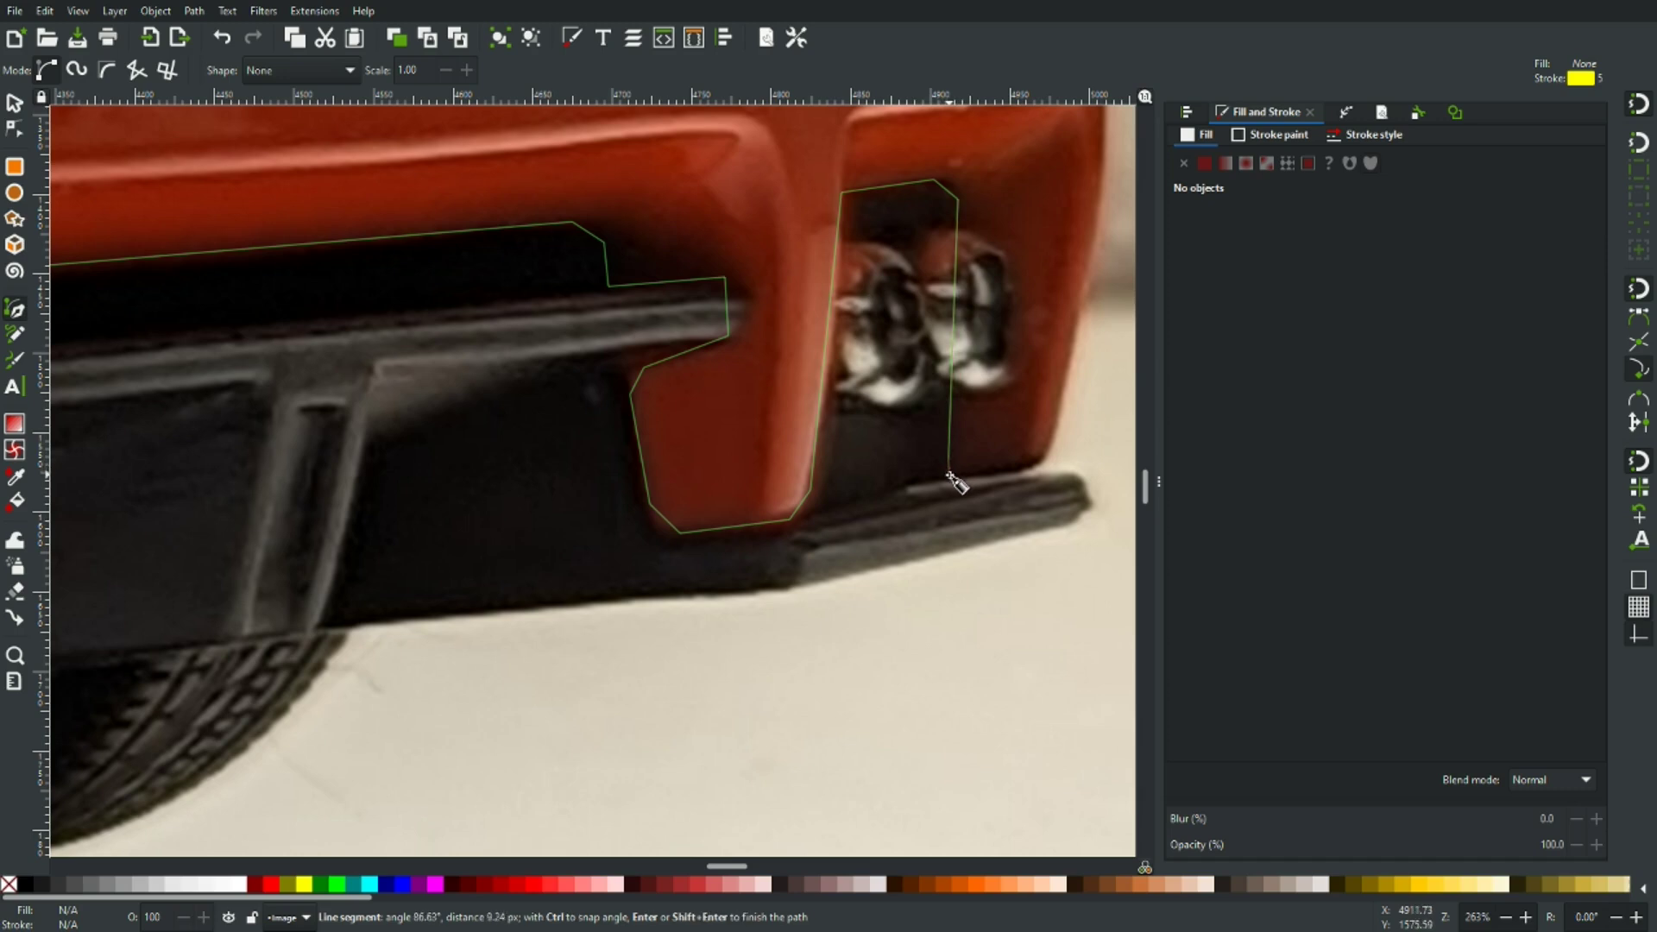
{"action": "left_click", "coordinate": [950, 476]}
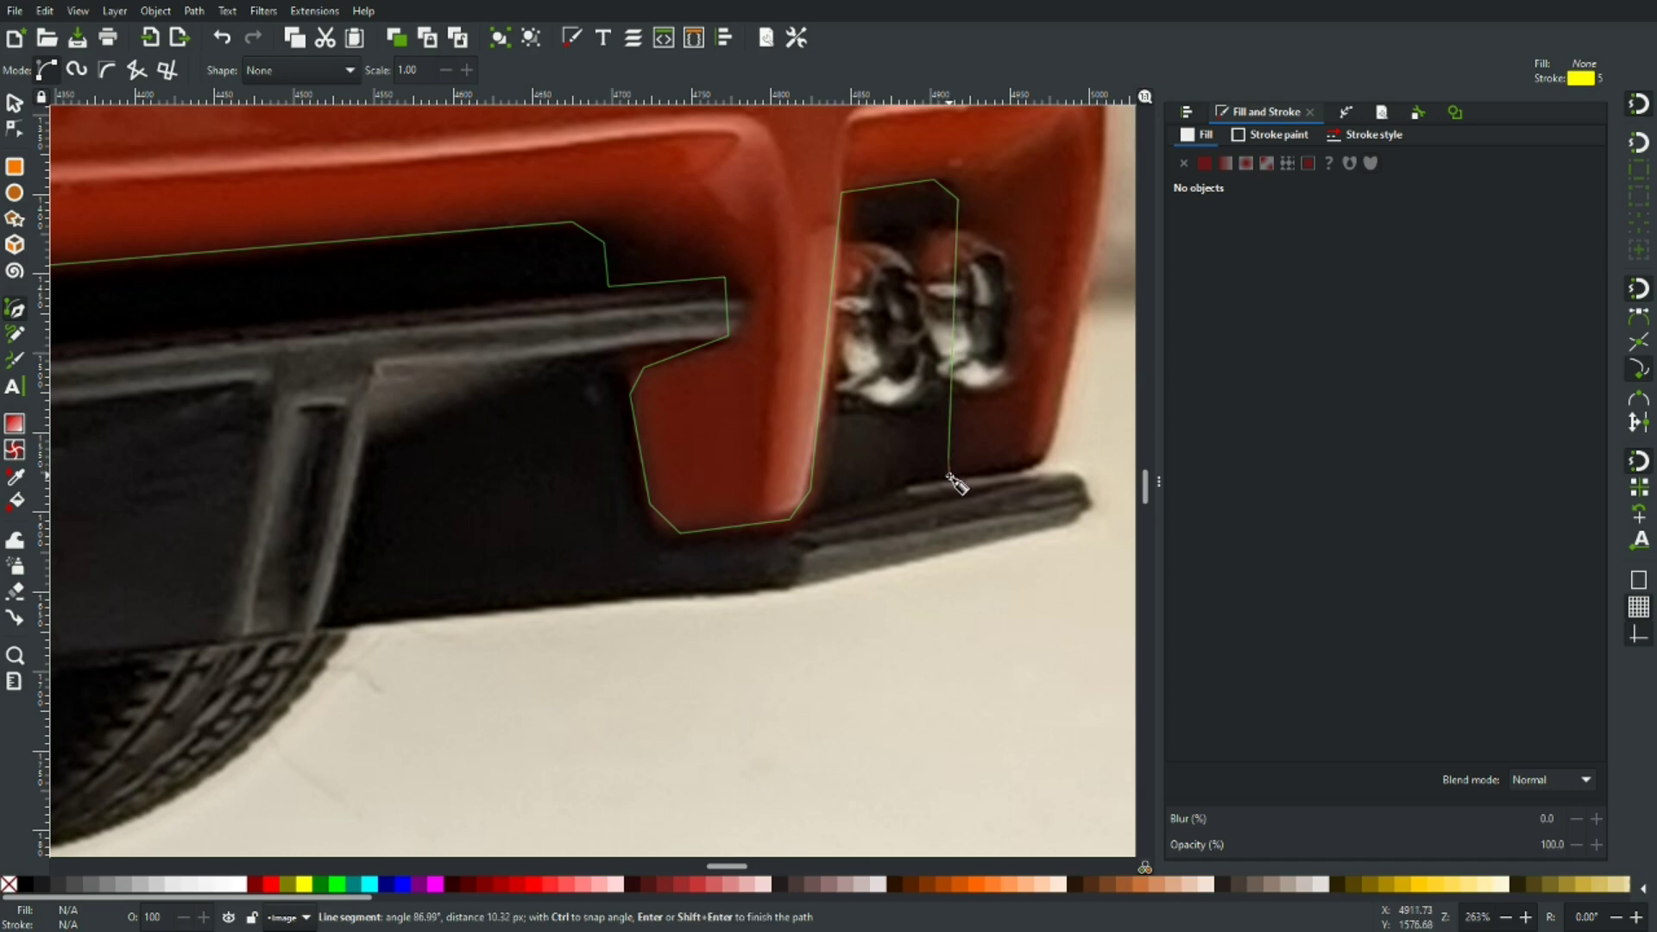
Follow the bumper lip's tip and underside back to where it meets the tyre
{"action": "left_click", "coordinate": [1034, 470]}
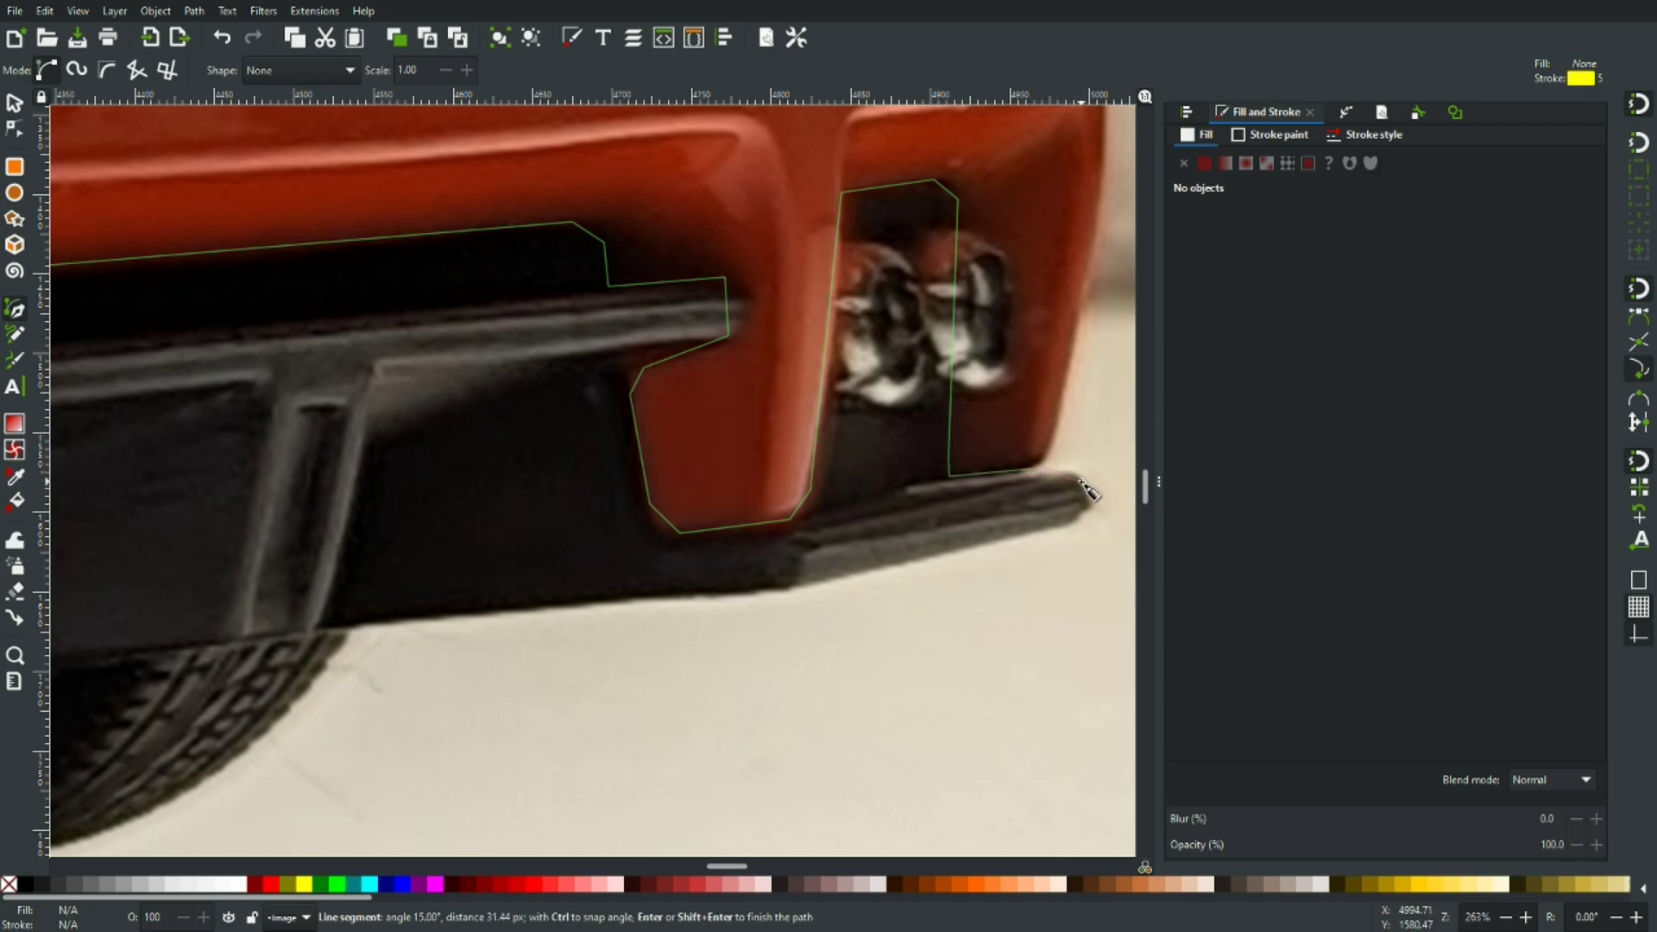
{"action": "left_click", "coordinate": [1077, 517]}
{"action": "left_click", "coordinate": [824, 579]}
{"action": "left_click", "coordinate": [740, 593]}
{"action": "left_click", "coordinate": [352, 625]}
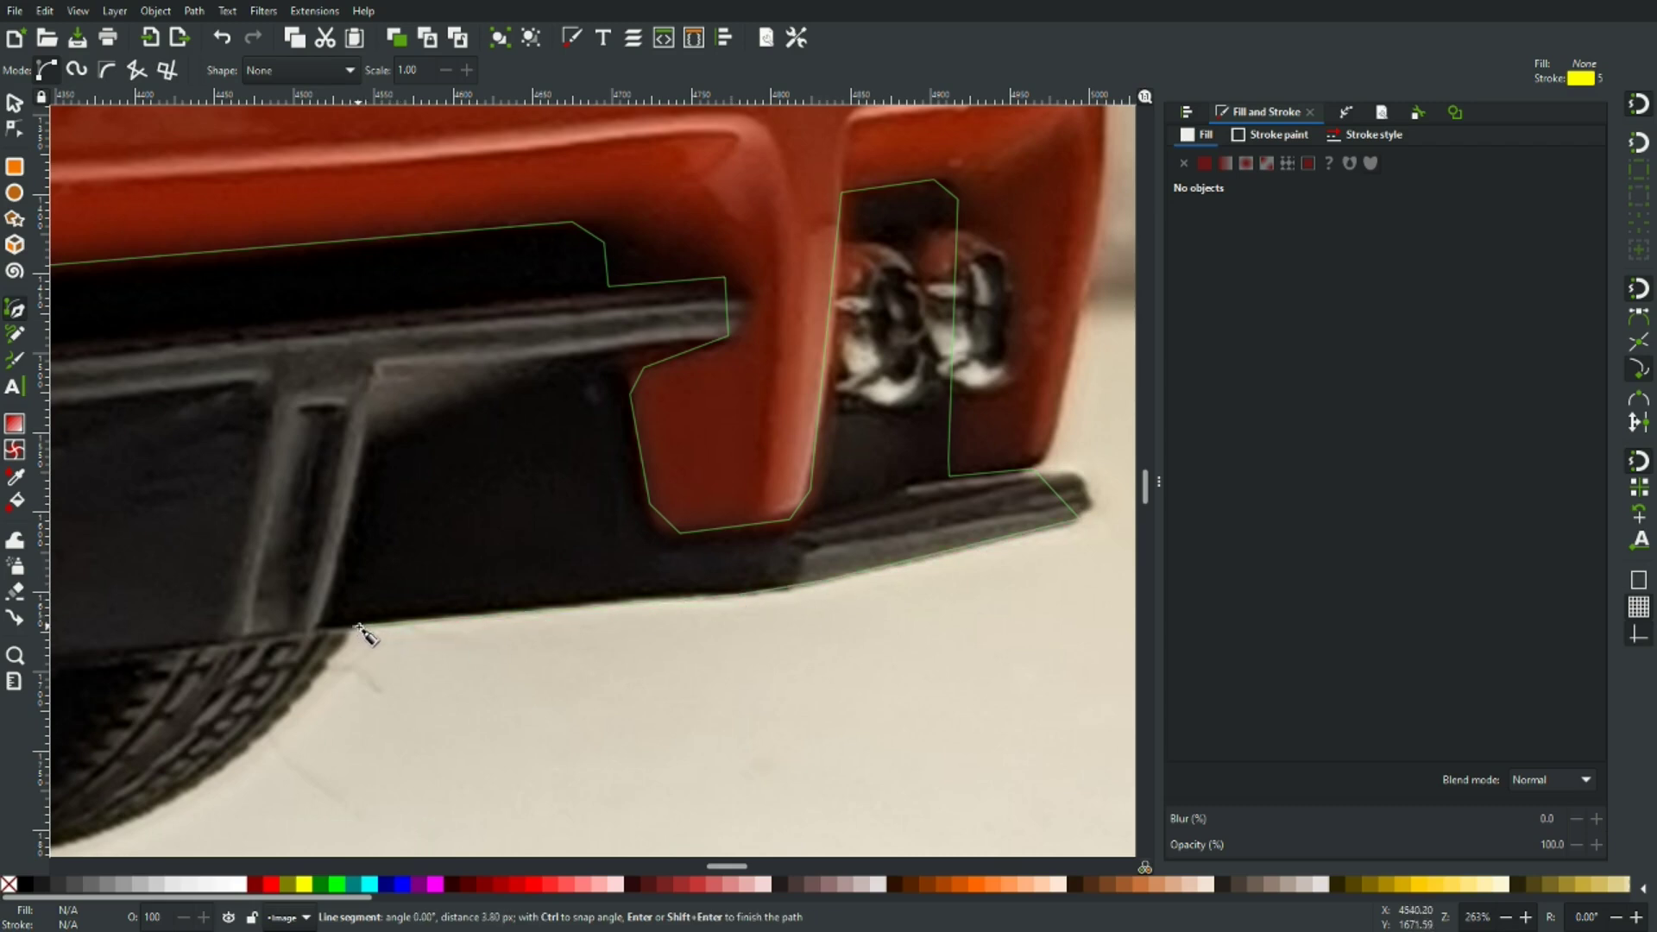
Extend the outline from the tyre out to the shadow's edge and along it
{"action": "scroll", "coordinate": [352, 624], "scroll_direction": "down", "scroll_amount": 4}
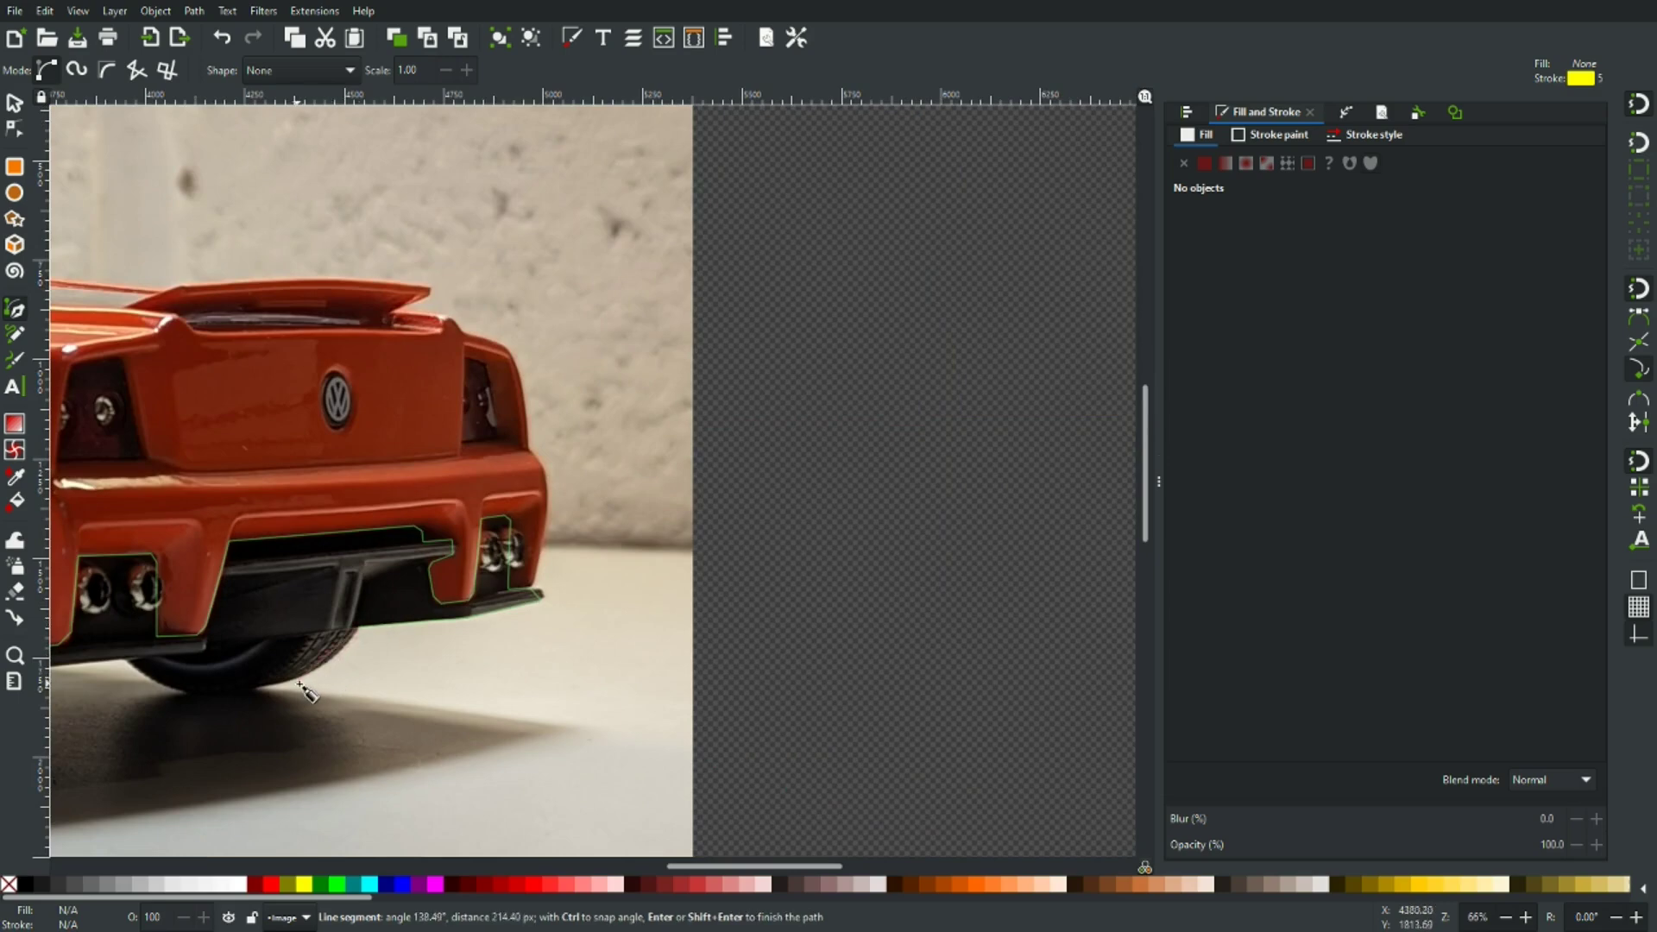
{"action": "left_click_drag", "start_coordinate": [319, 677], "coordinate": [837, 475]}
{"action": "scroll", "coordinate": [844, 485], "scroll_direction": "down", "scroll_amount": 2}
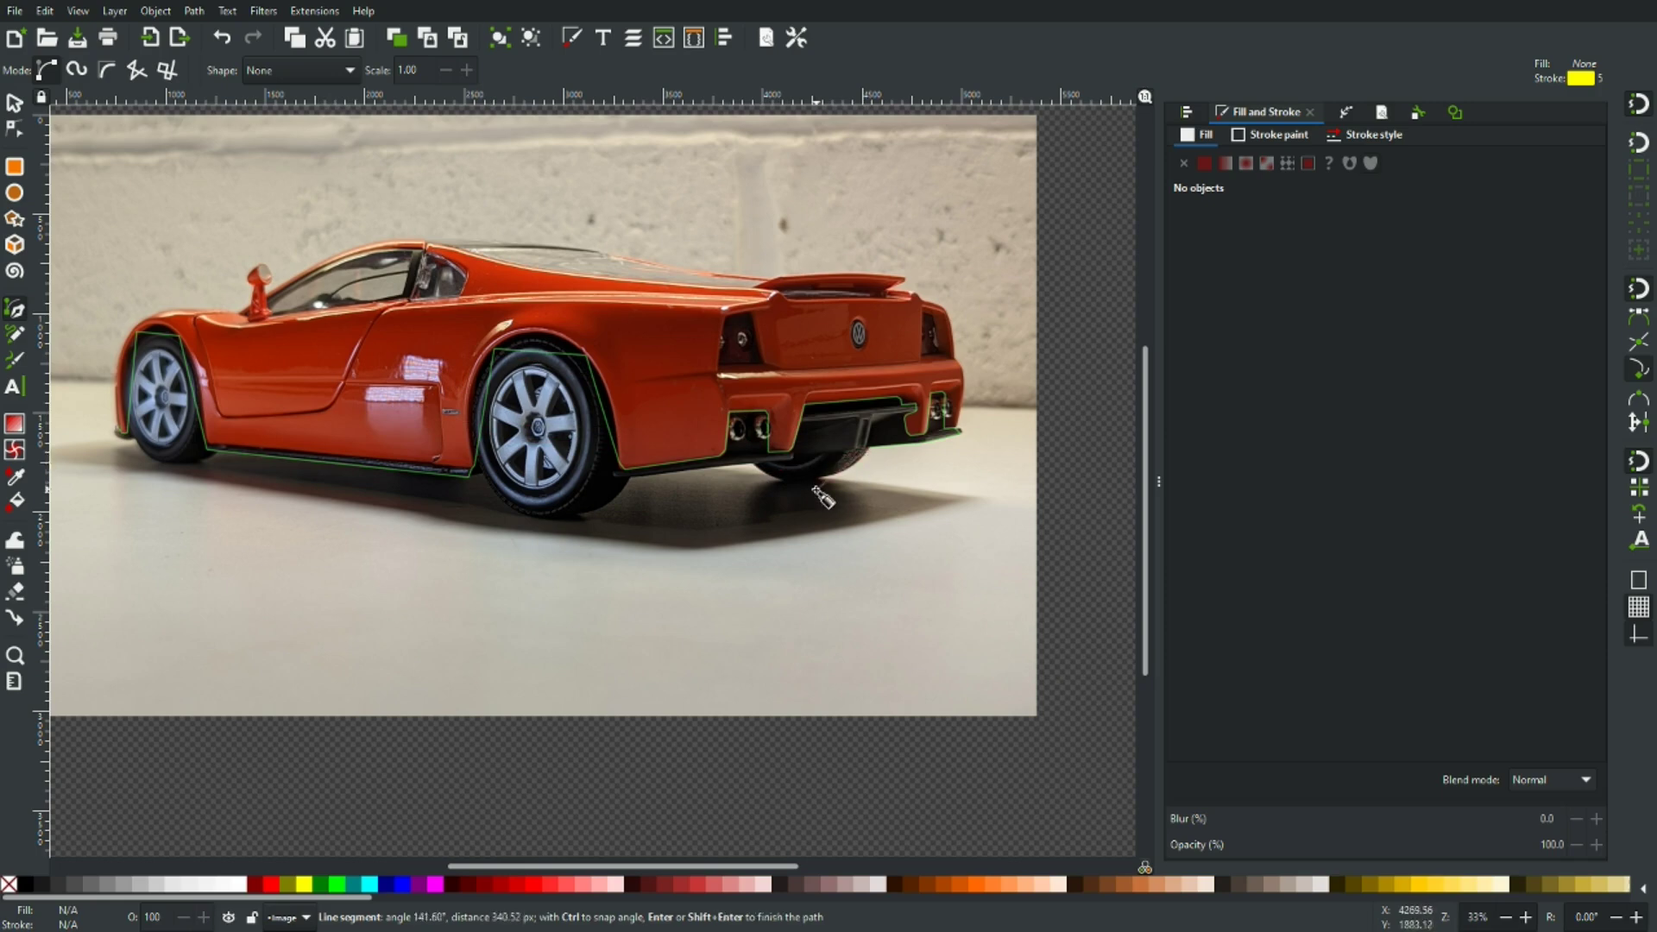
{"action": "scroll", "coordinate": [863, 466], "scroll_direction": "up", "scroll_amount": 3}
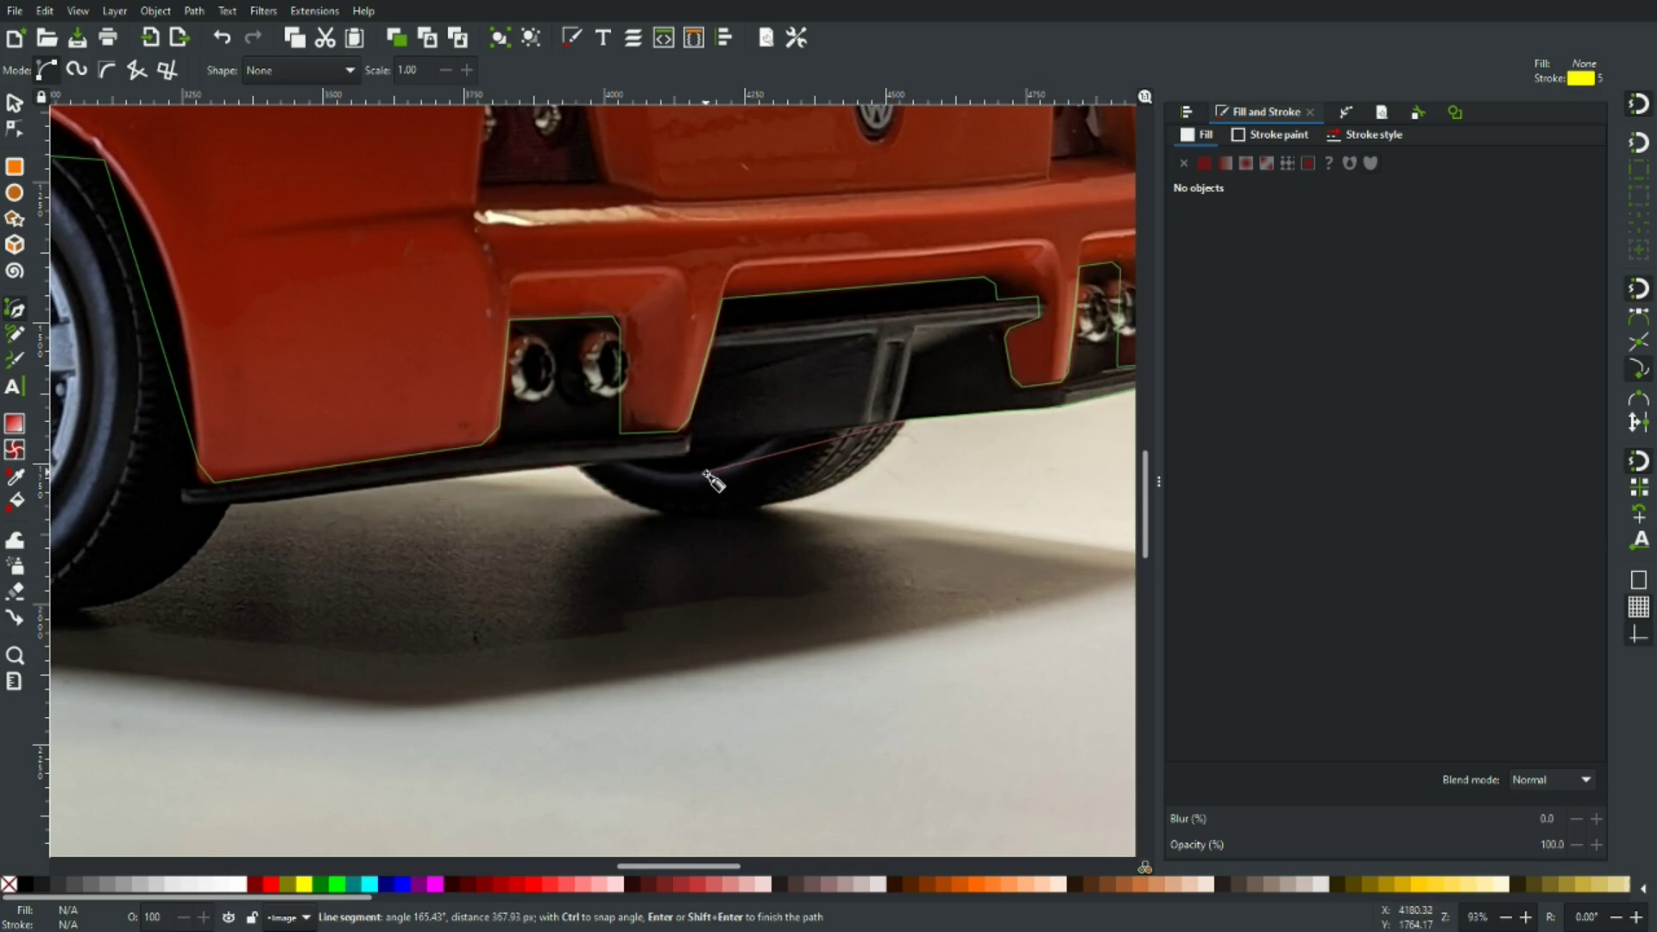
{"action": "scroll", "coordinate": [734, 479], "scroll_direction": "down", "scroll_amount": 3}
{"action": "scroll", "coordinate": [705, 486], "scroll_direction": "up", "scroll_amount": 3}
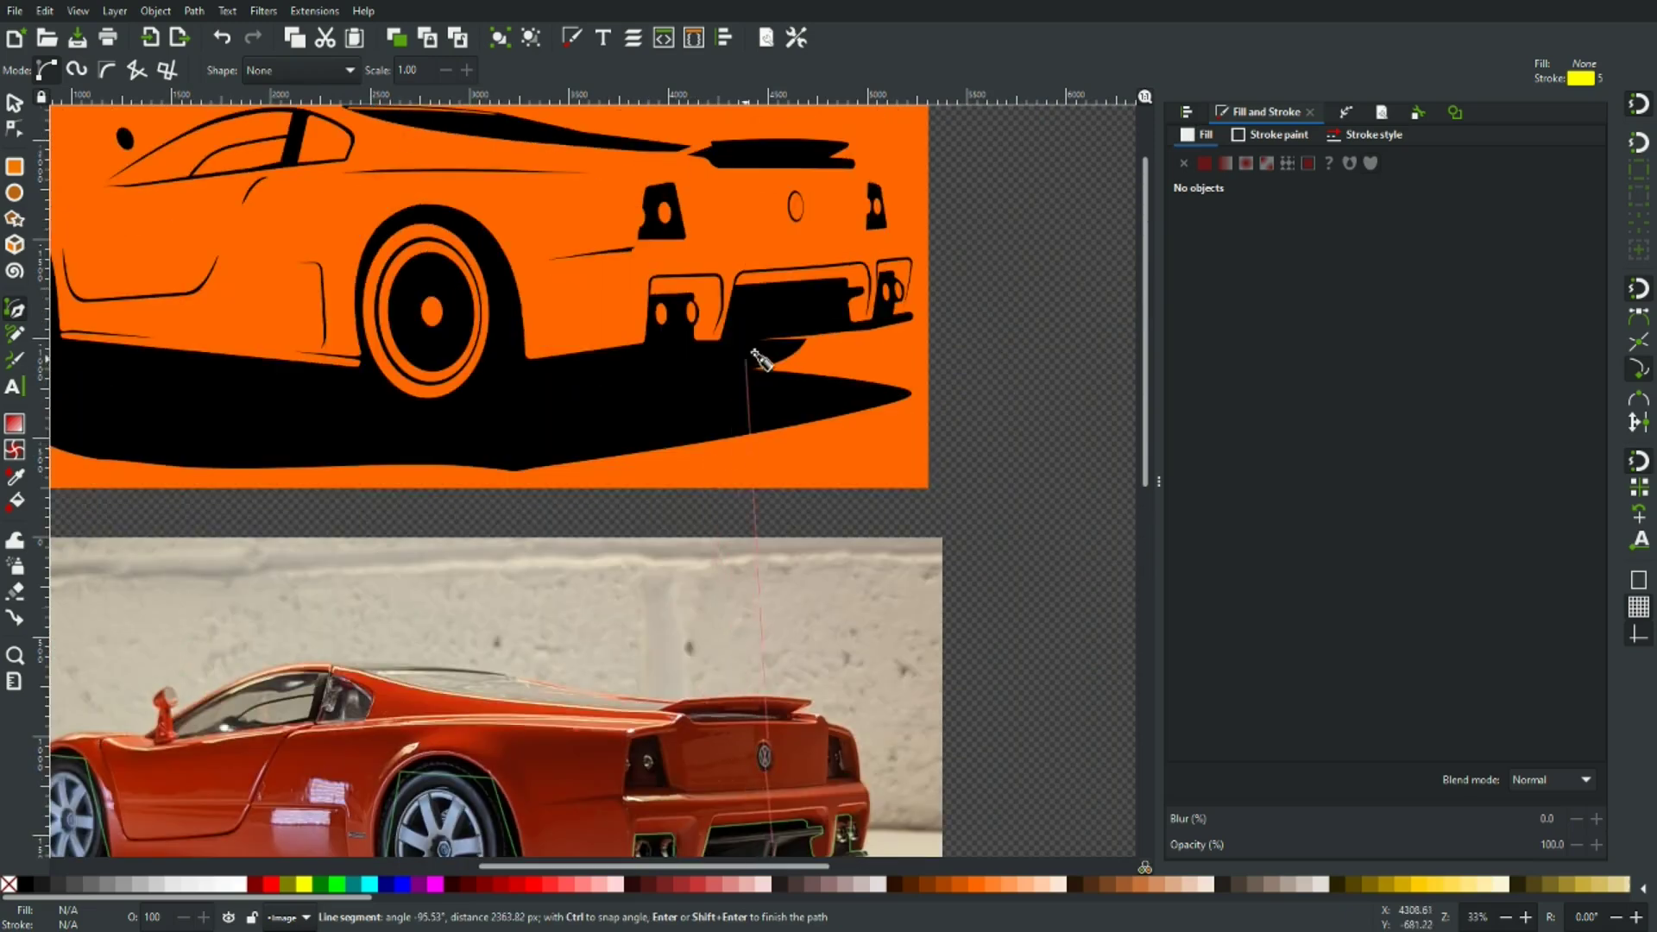
{"action": "scroll", "coordinate": [781, 359], "scroll_direction": "up", "scroll_amount": 4}
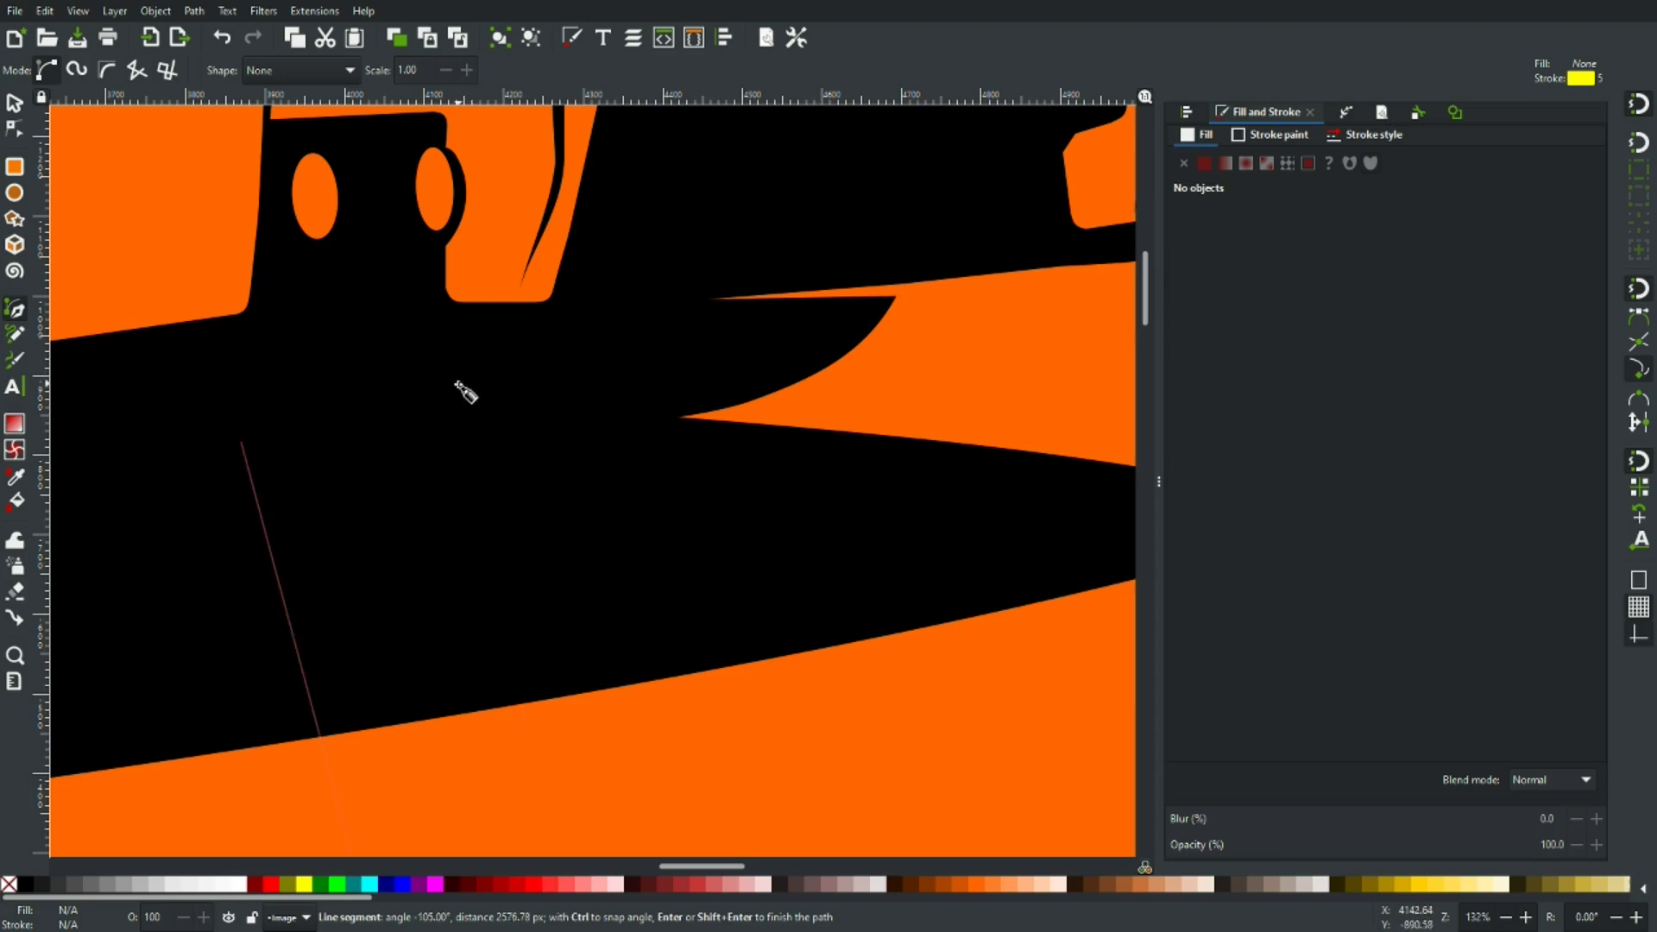
{"action": "scroll", "coordinate": [458, 385], "scroll_direction": "down", "scroll_amount": 4}
{"action": "scroll", "coordinate": [471, 390], "scroll_direction": "down", "scroll_amount": 10}
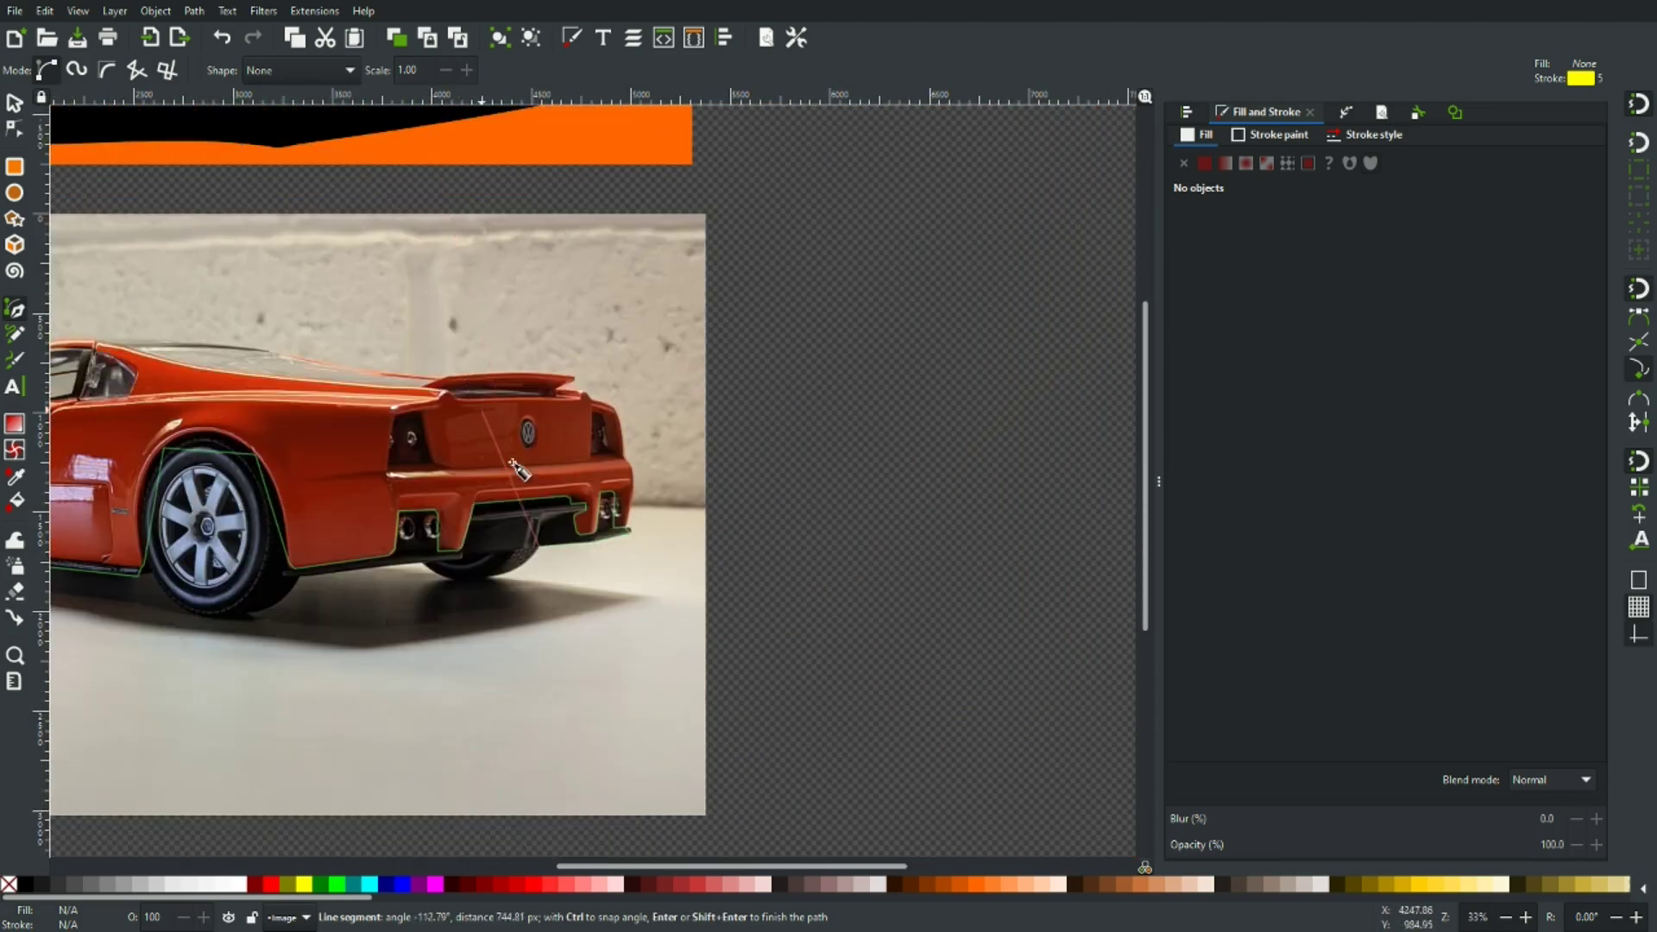
{"action": "scroll", "coordinate": [529, 589], "scroll_direction": "up", "scroll_amount": 2, "text": "ctrl"}
{"action": "scroll", "coordinate": [529, 588], "scroll_direction": "up", "scroll_amount": 1, "text": "ctrl"}
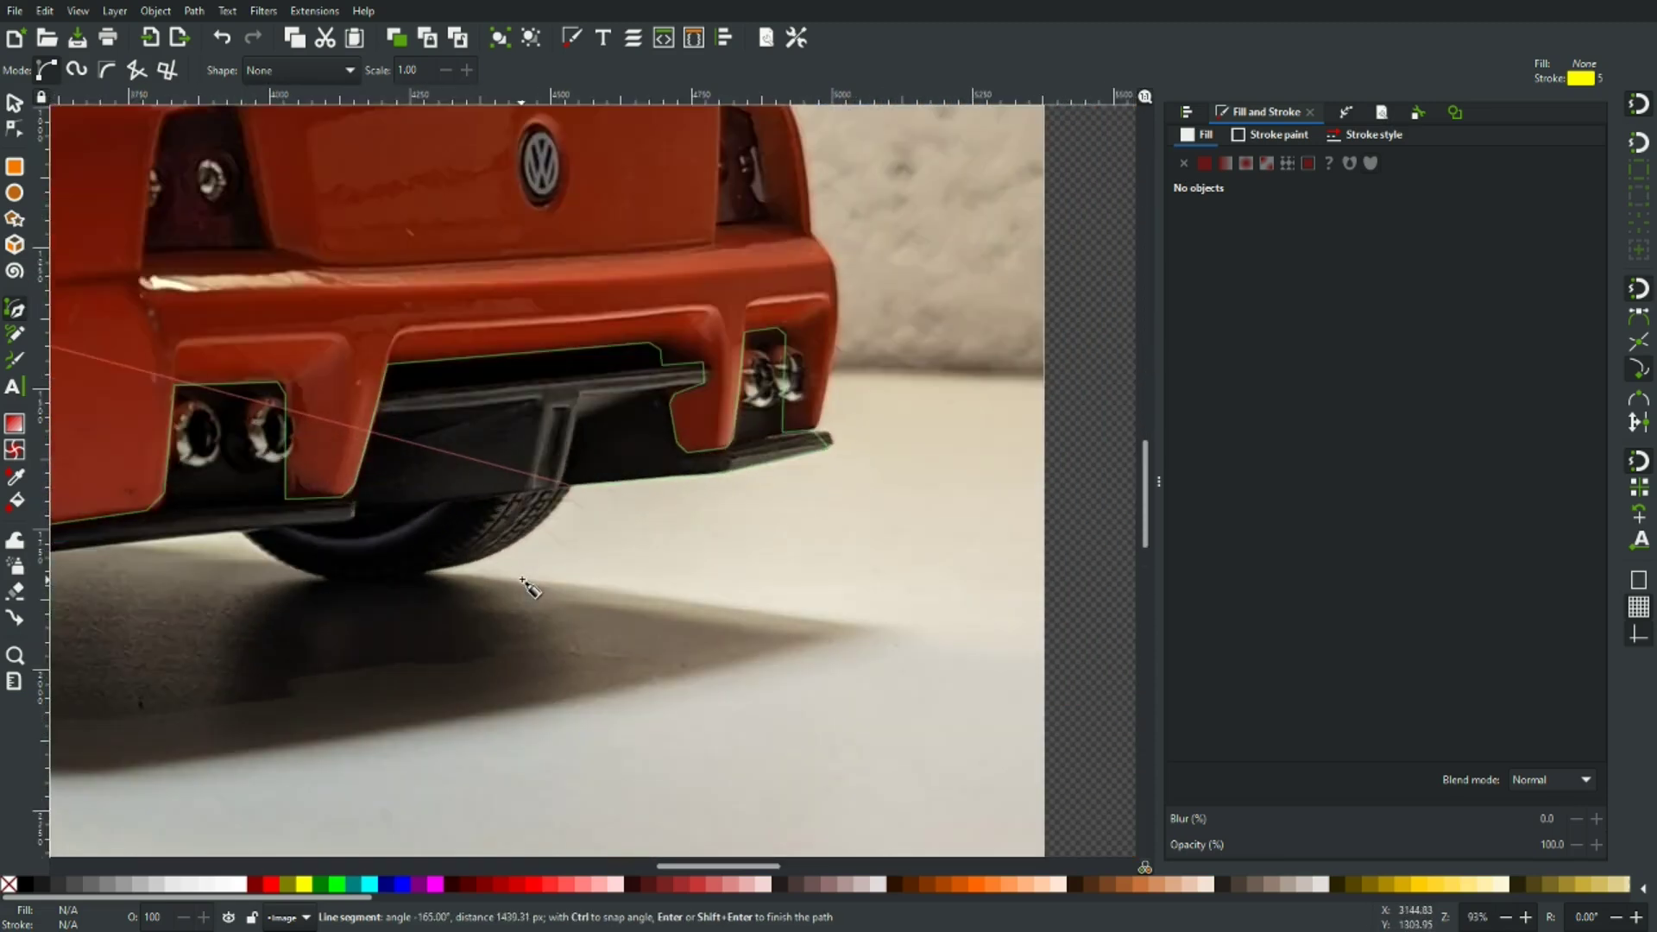
{"action": "left_click", "coordinate": [429, 572]}
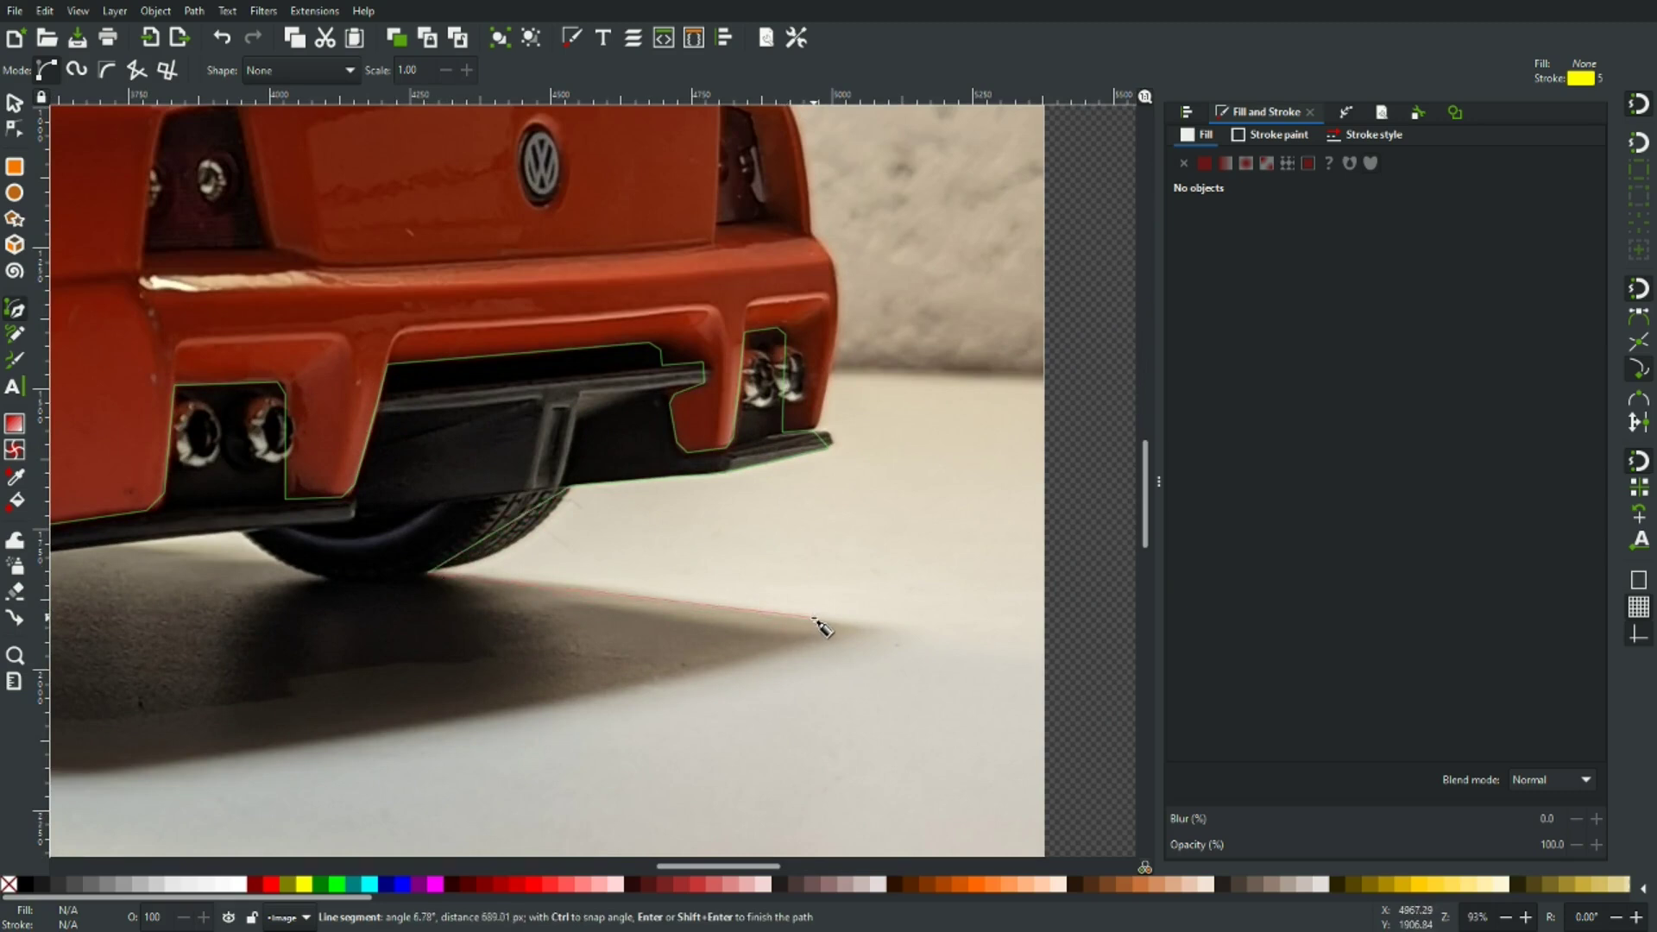
{"action": "left_click", "coordinate": [816, 619]}
{"action": "scroll", "coordinate": [526, 744], "scroll_direction": "down", "scroll_amount": 1, "text": "ctrl"}
{"action": "scroll", "coordinate": [514, 749], "scroll_direction": "down", "scroll_amount": 1, "text": "ctrl"}
{"action": "left_click", "coordinate": [619, 617]}
Trace the shadow's lower edge forward to the front wheel arch's lower front
{"action": "scroll", "coordinate": [553, 628], "scroll_direction": "down", "scroll_amount": 3, "text": "ctrl"}
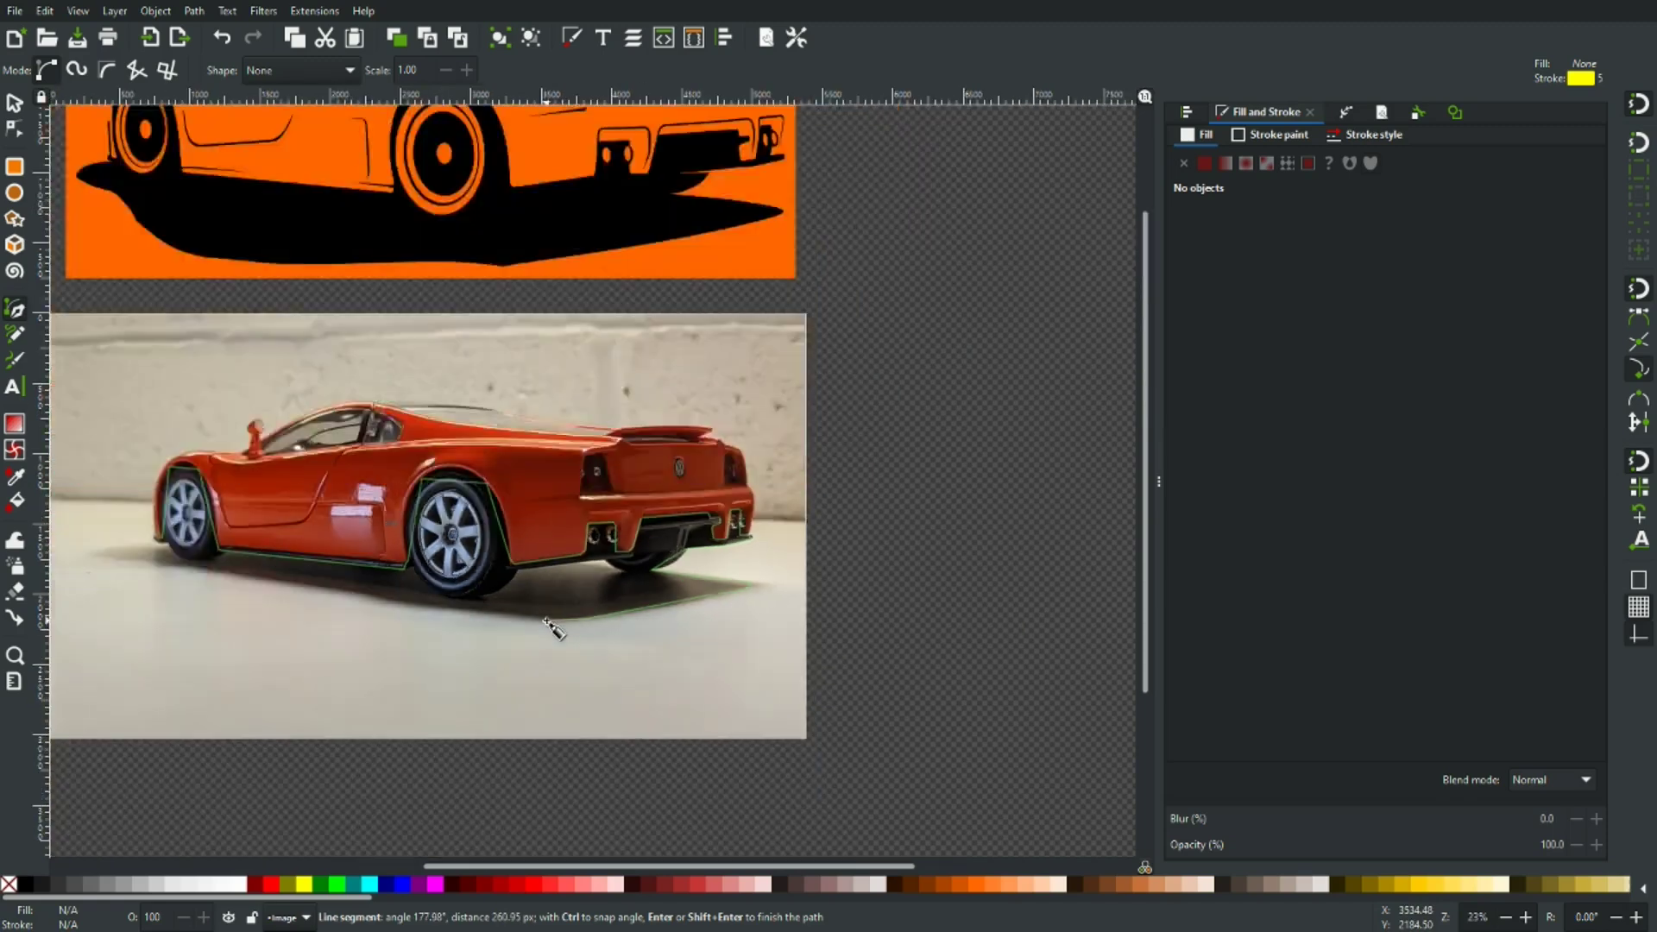
{"action": "scroll", "coordinate": [552, 628], "scroll_direction": "up", "scroll_amount": 3, "text": "ctrl"}
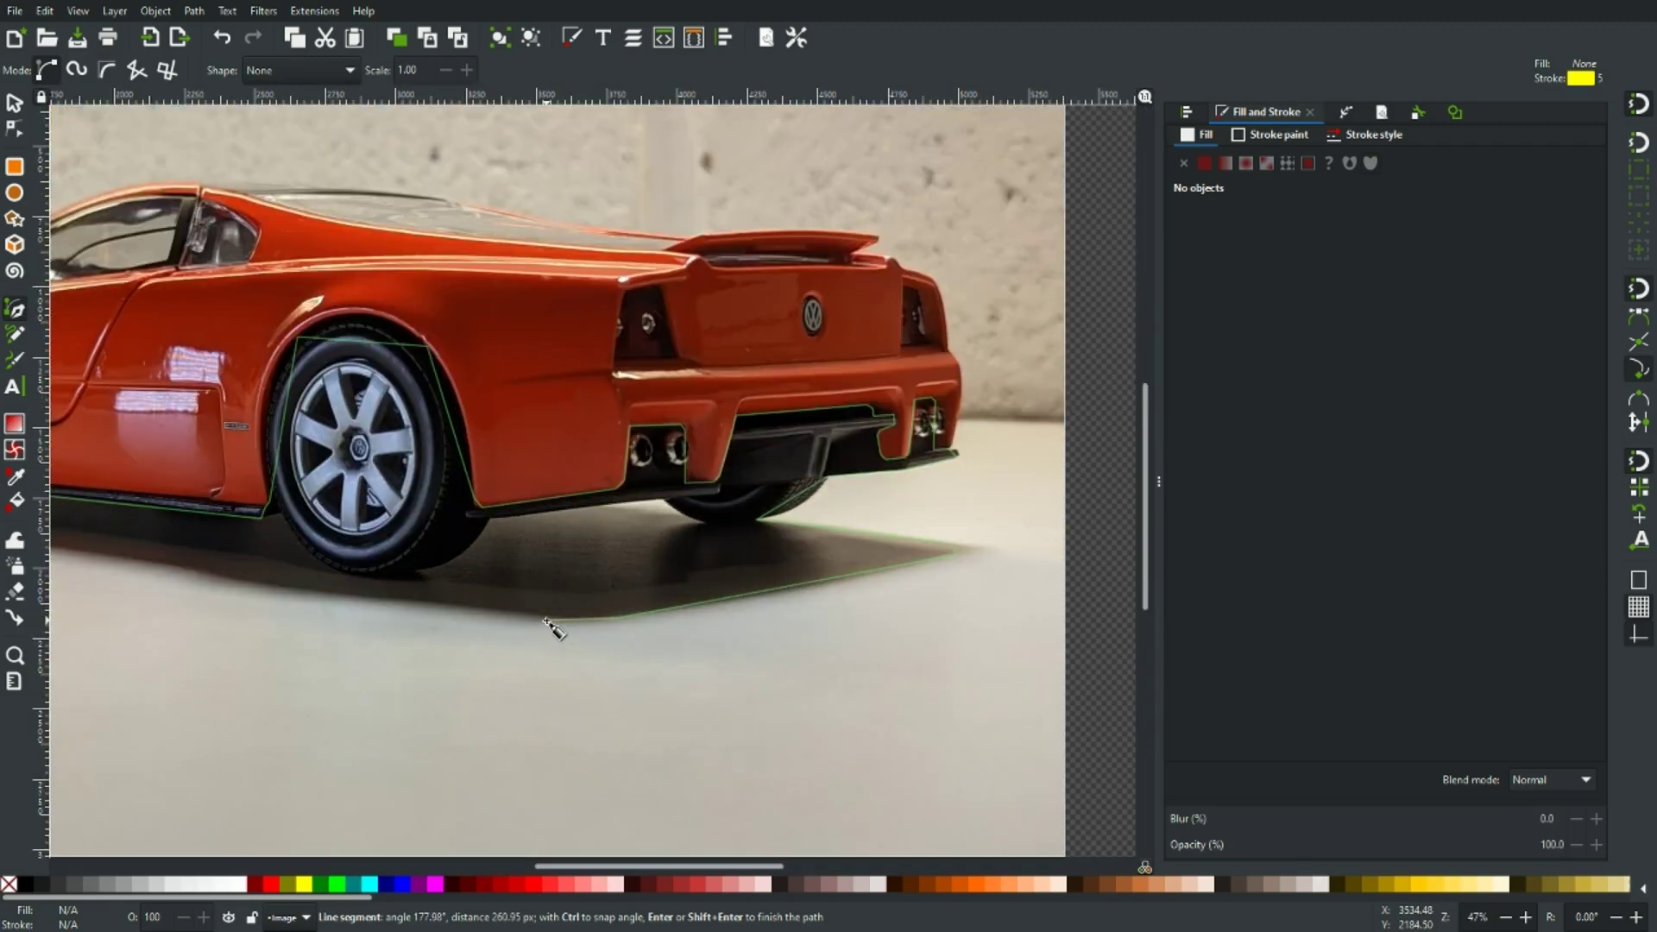
{"action": "scroll", "coordinate": [729, 581], "scroll_direction": "left", "scroll_amount": 8, "text": "shift"}
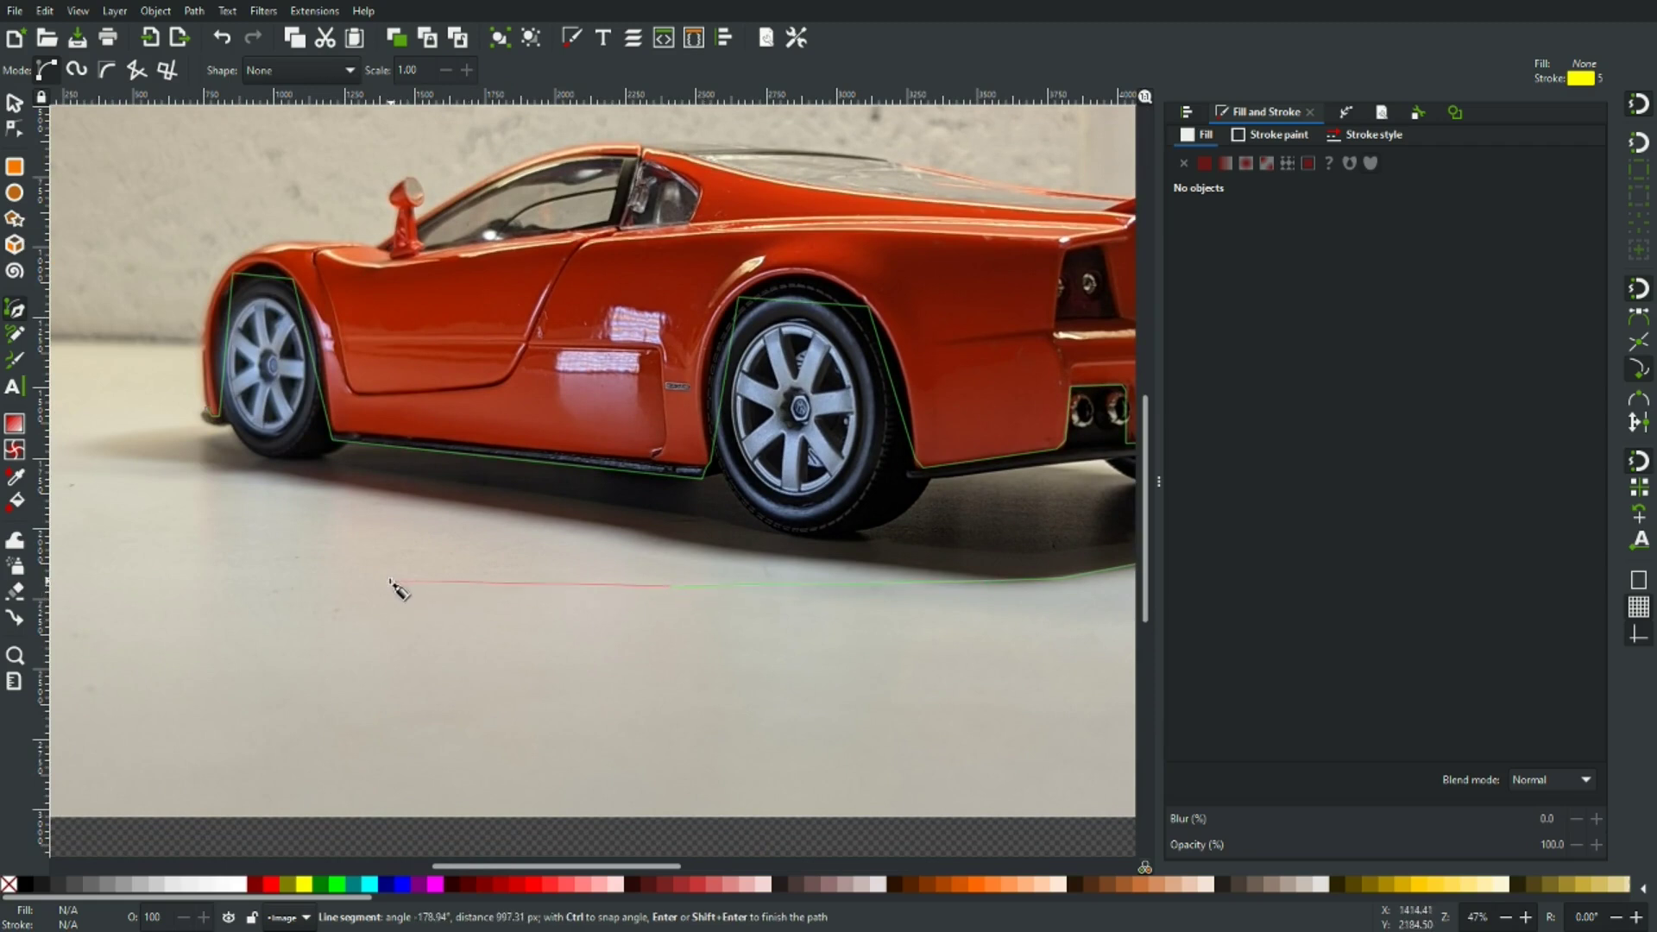
{"action": "left_click", "coordinate": [252, 555]}
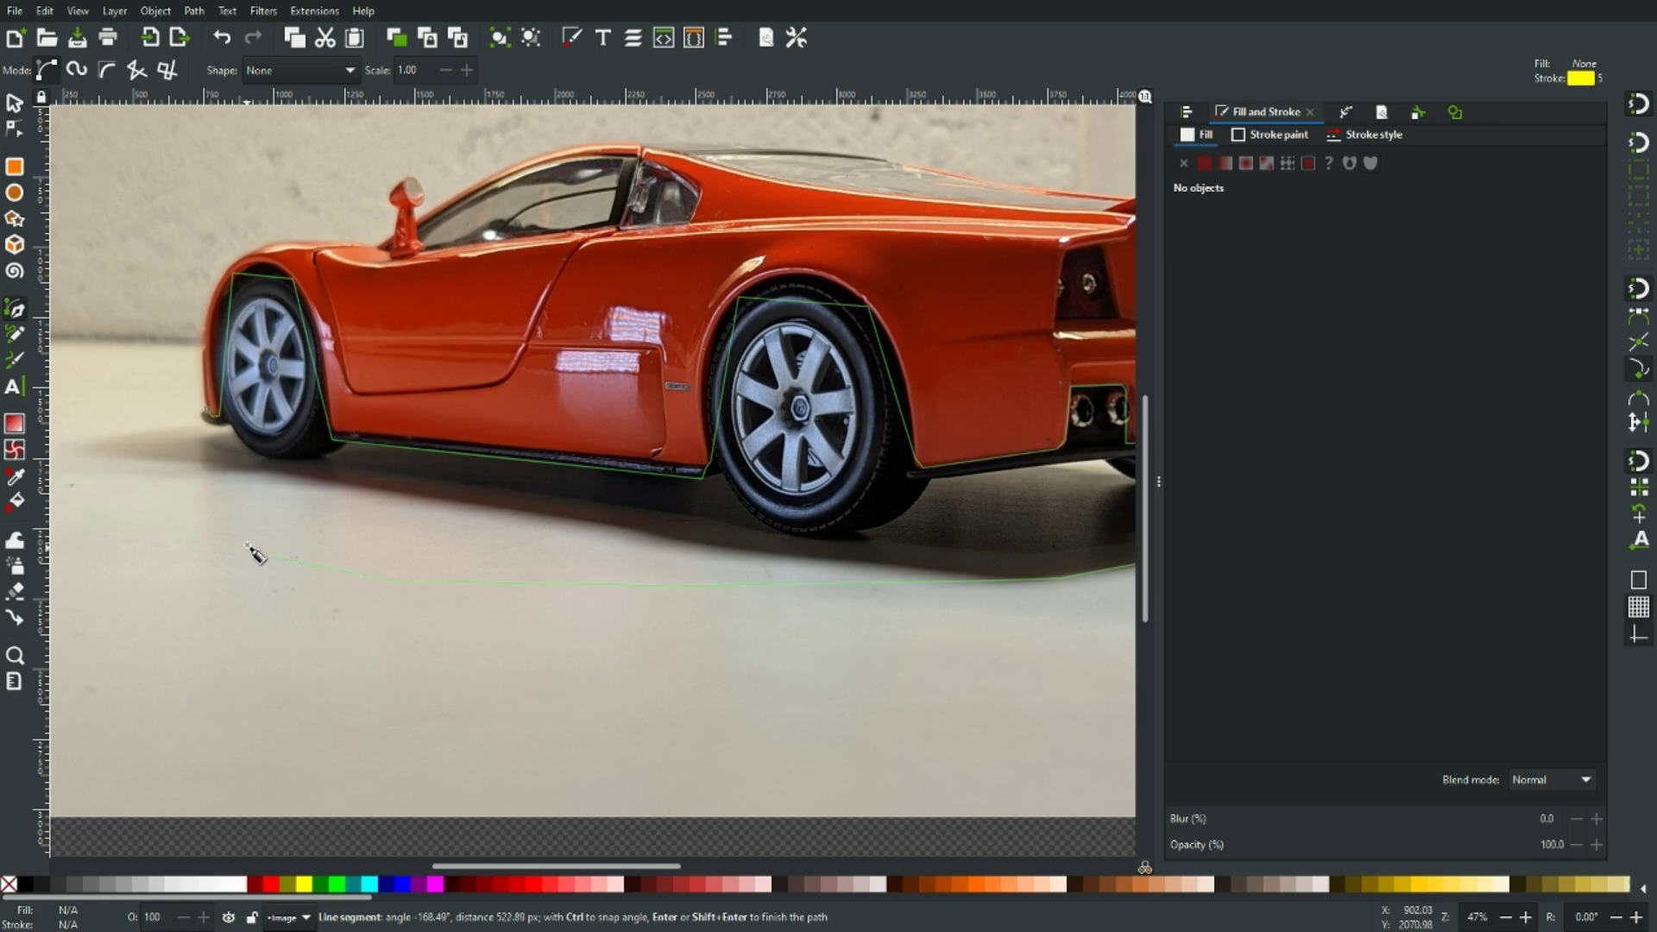
{"action": "left_click", "coordinate": [241, 477]}
{"action": "left_click", "coordinate": [141, 459]}
{"action": "left_click", "coordinate": [143, 435]}
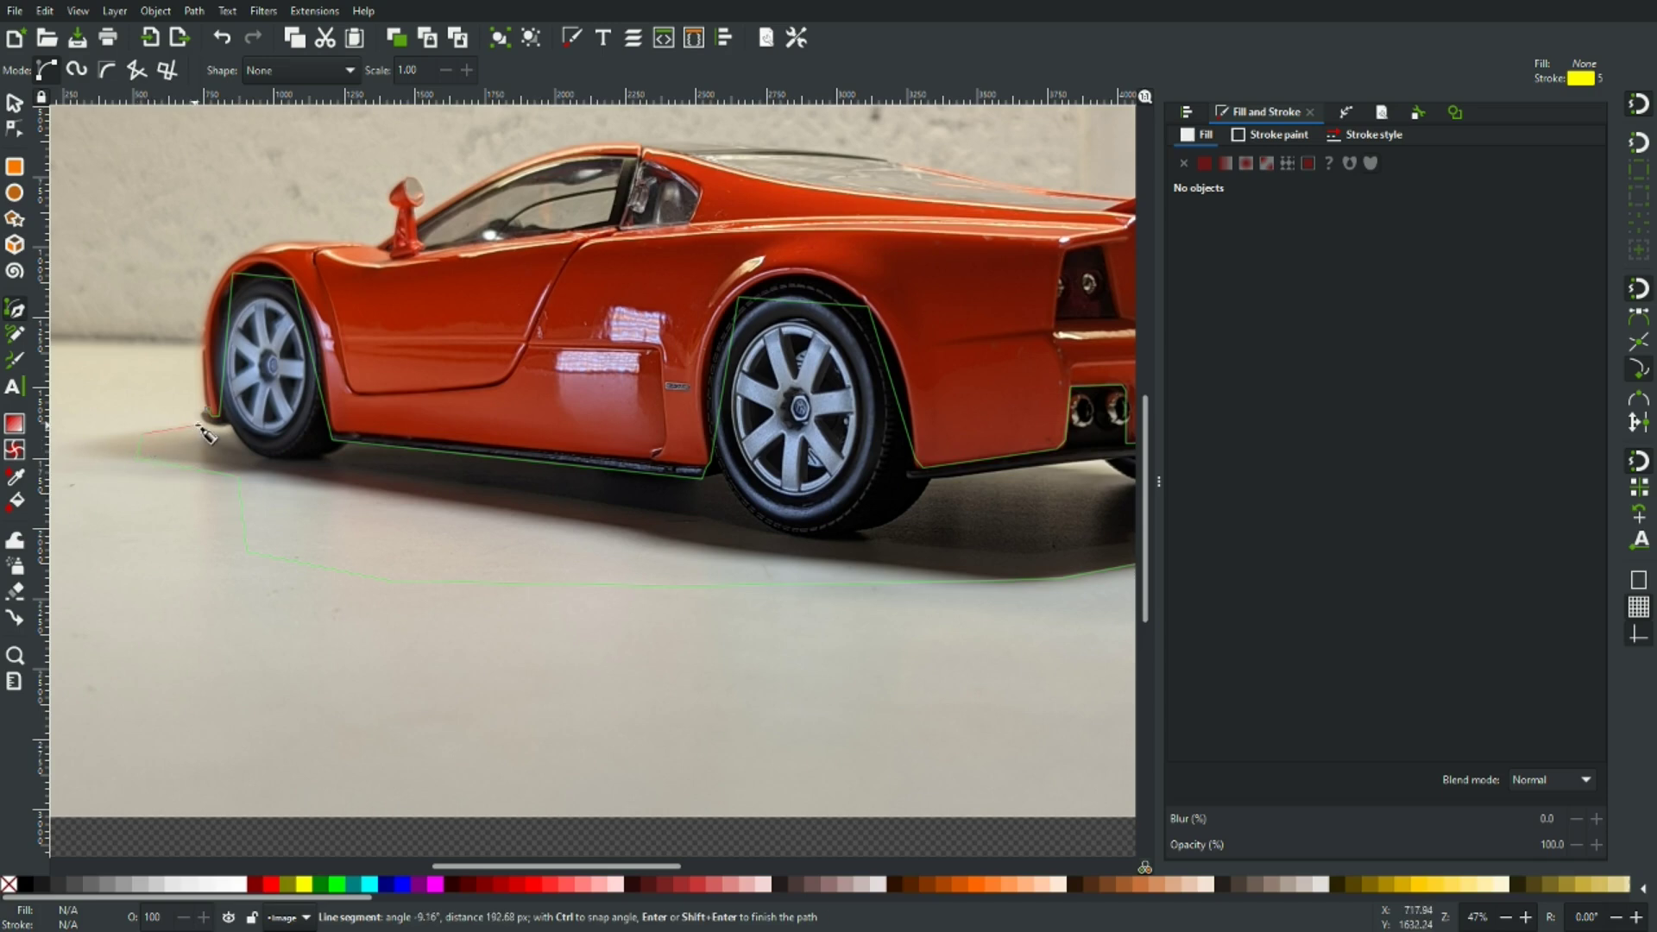
{"action": "scroll", "coordinate": [207, 434], "scroll_direction": "up", "scroll_amount": 4}
{"action": "left_click", "coordinate": [196, 421]}
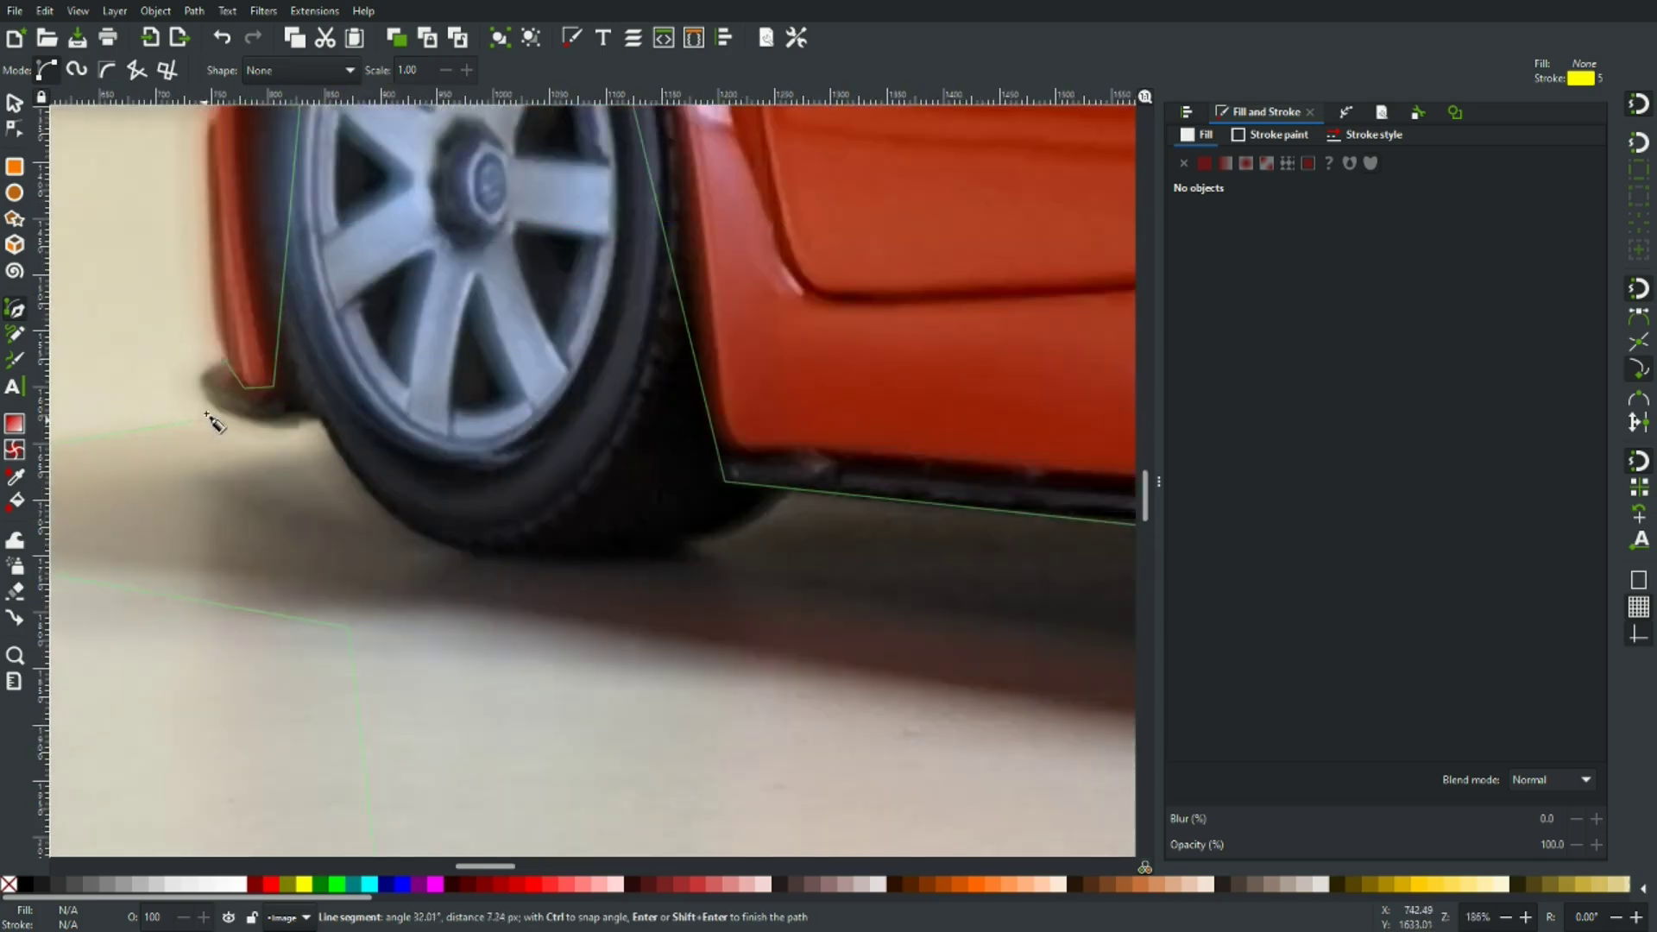
Close the traced shape, remove its stroke, and give it a flat yellow fill at 46.7% opacity
{"action": "left_click", "coordinate": [225, 361]}
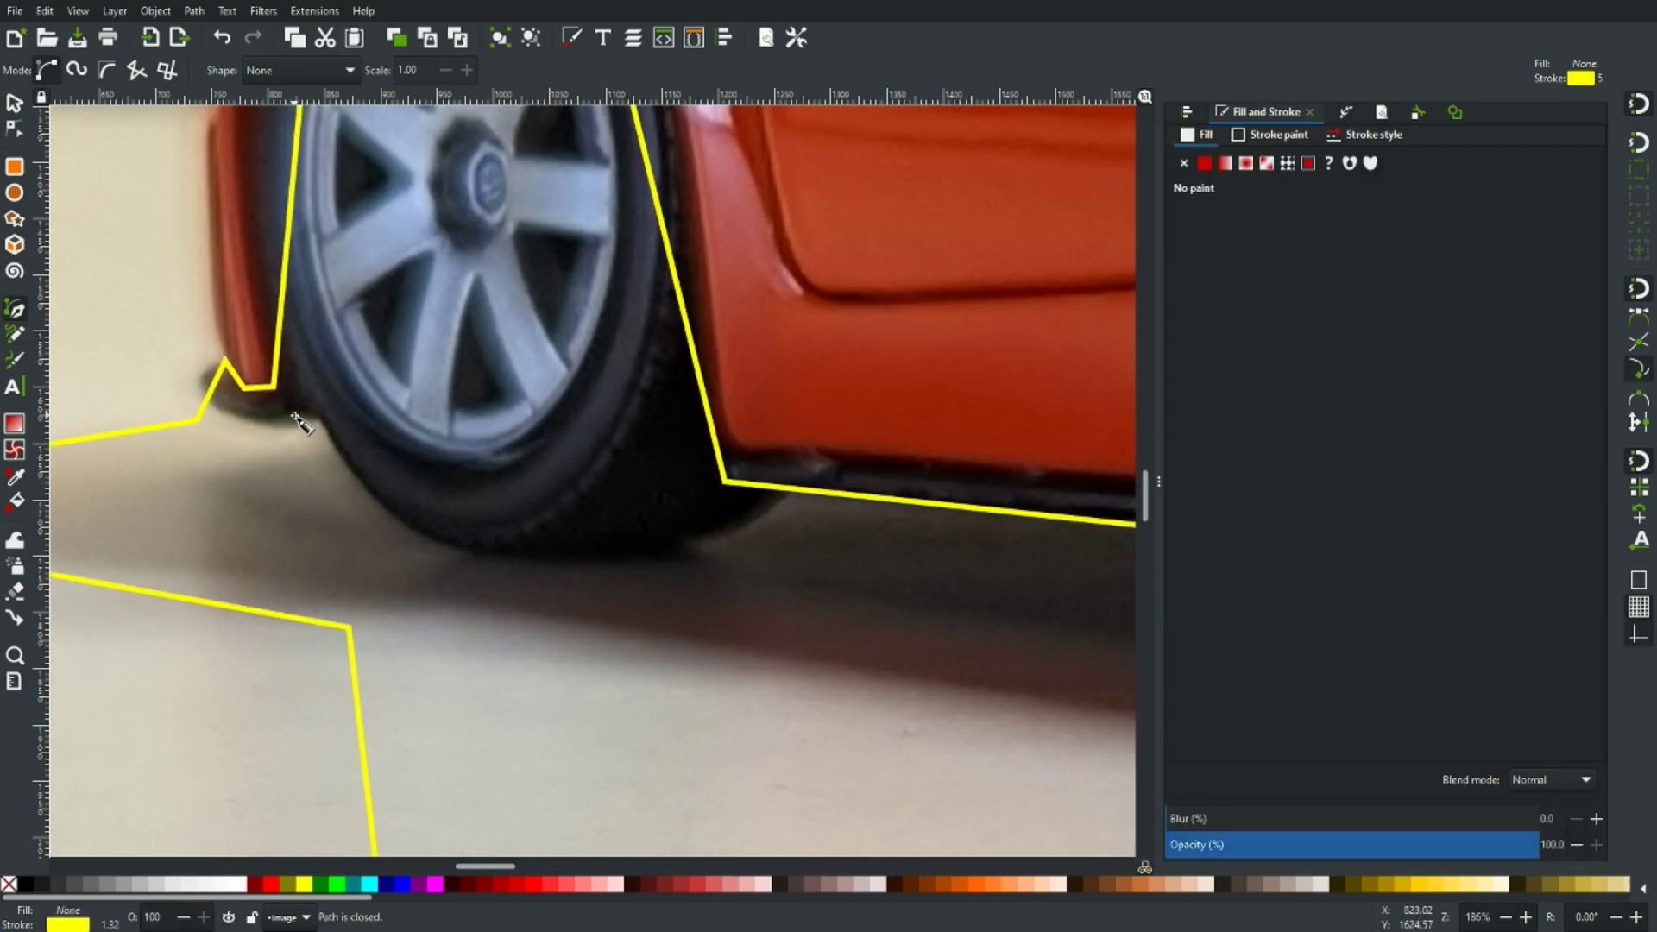
{"action": "scroll", "coordinate": [609, 478], "scroll_direction": "down", "scroll_amount": 3}
{"action": "scroll", "coordinate": [608, 478], "scroll_direction": "down", "scroll_amount": 2}
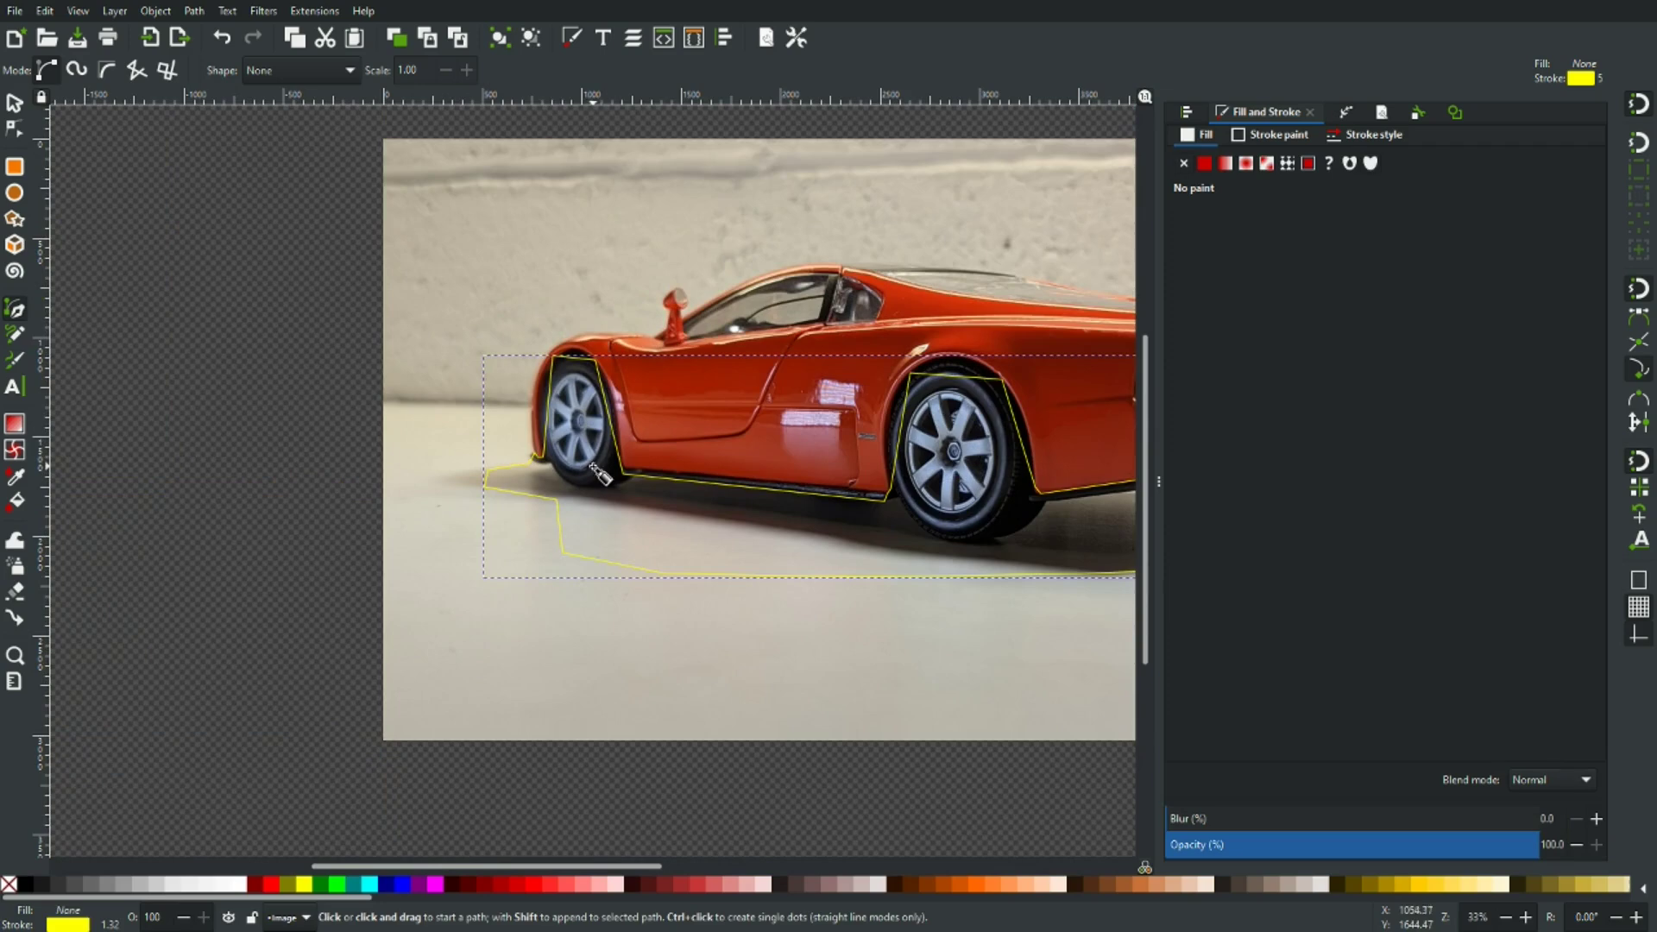
{"action": "scroll", "coordinate": [857, 542], "scroll_direction": "right", "scroll_amount": 8}
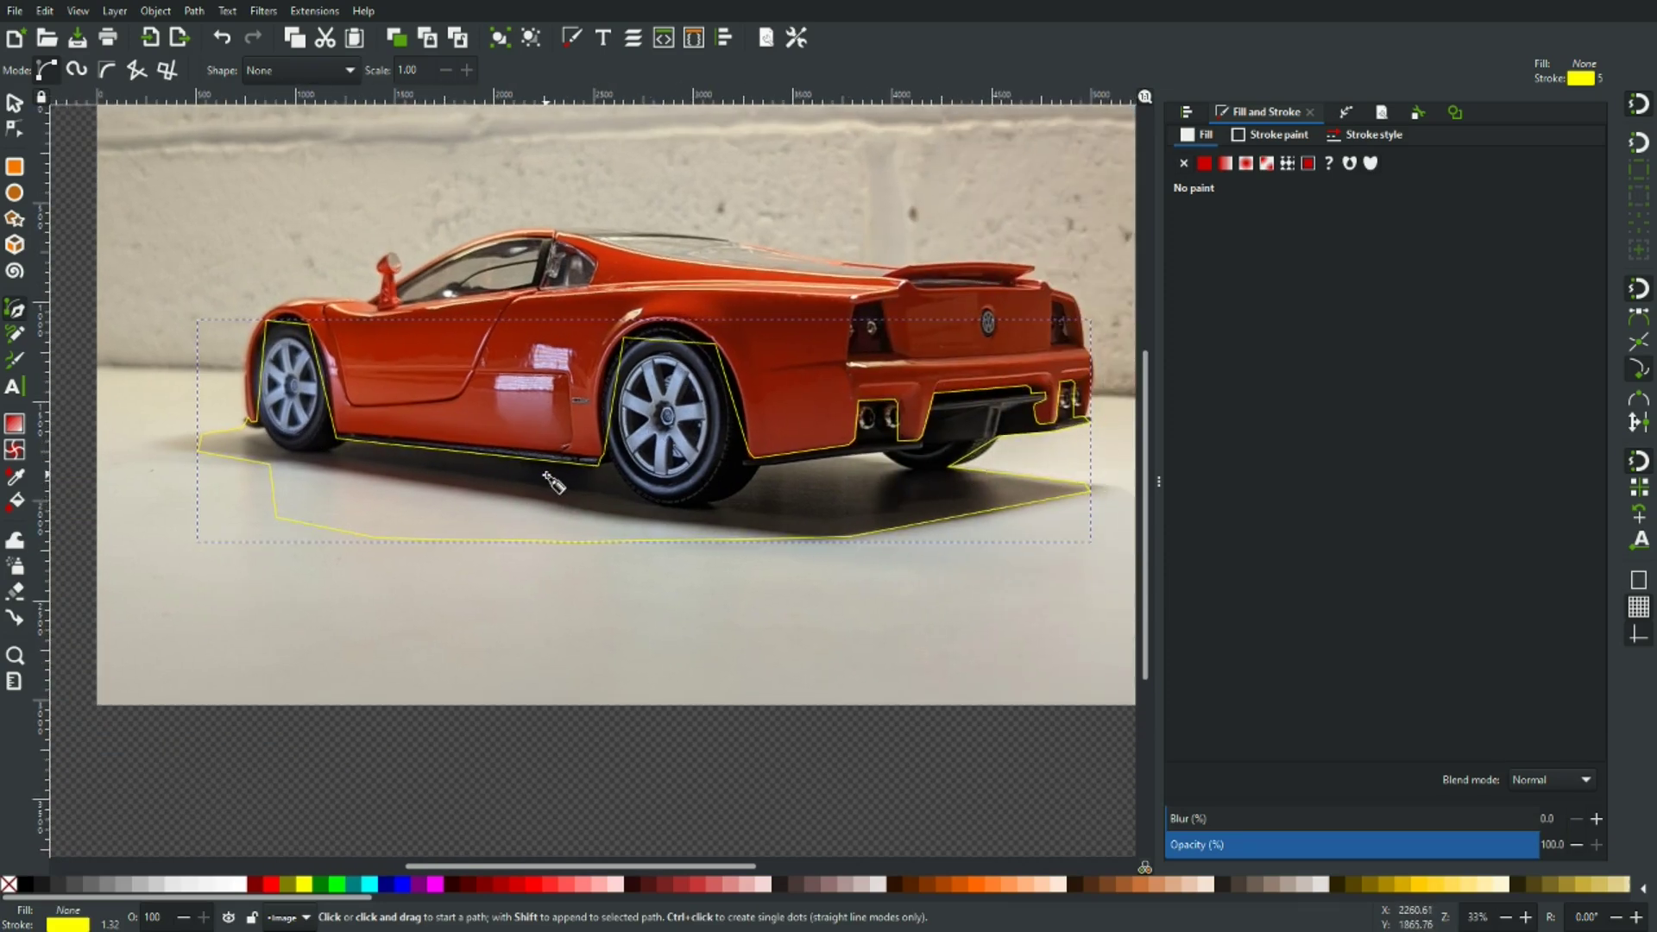
{"action": "left_click", "coordinate": [1267, 141]}
{"action": "left_click", "coordinate": [1184, 163]}
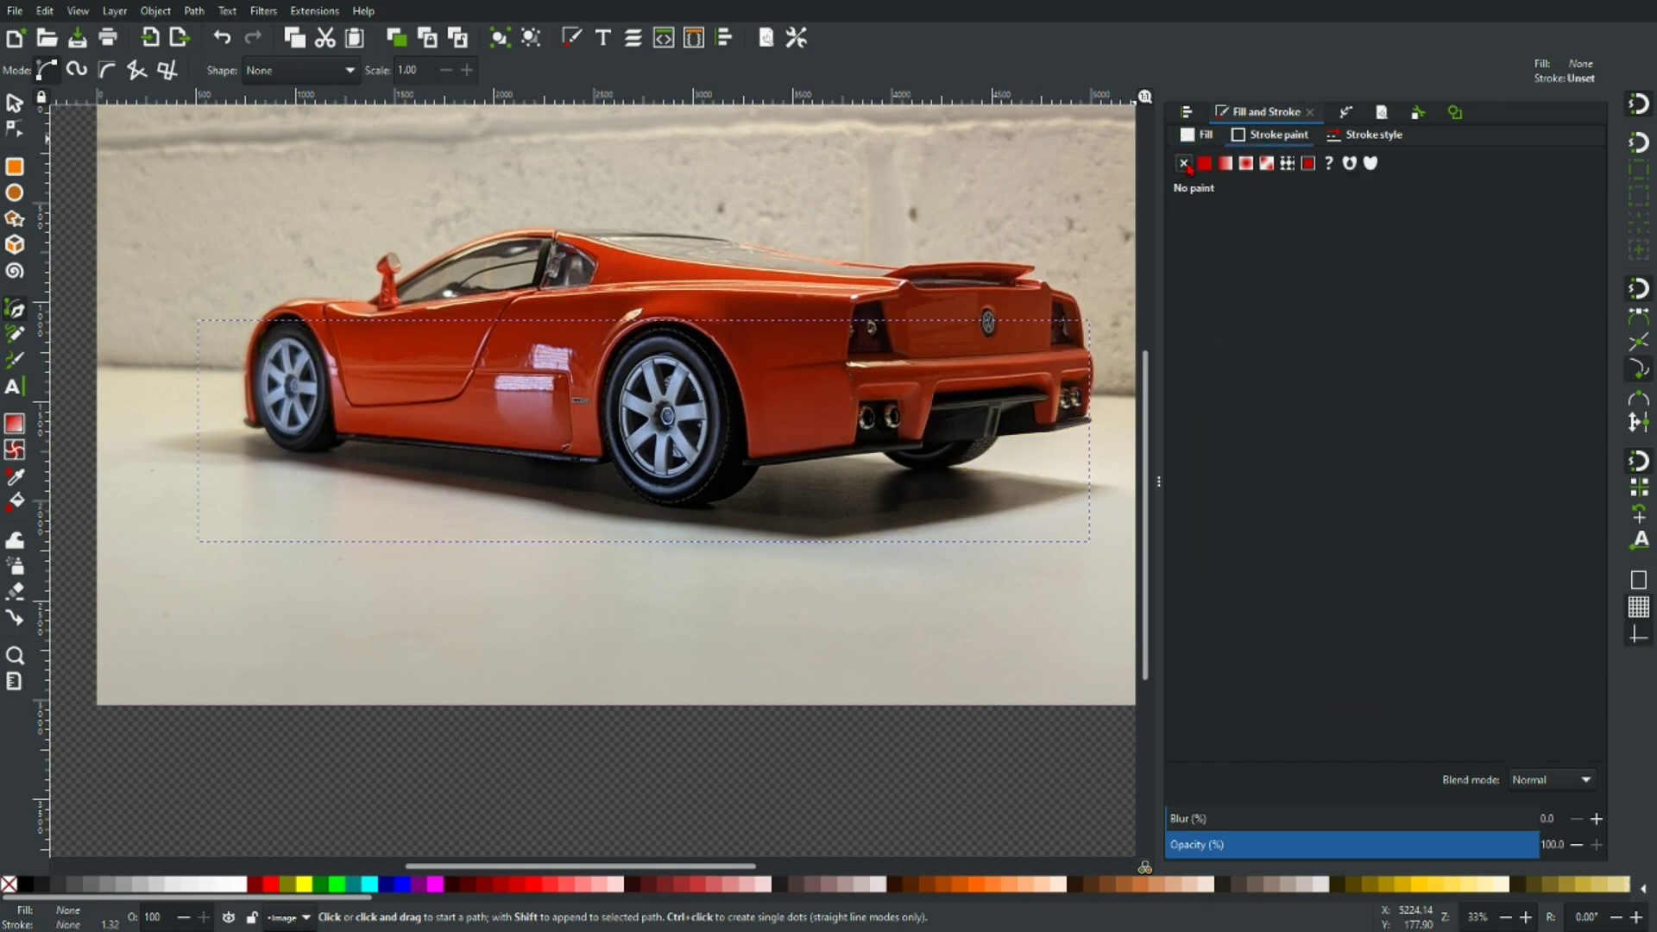
{"action": "left_click", "coordinate": [1200, 138]}
{"action": "left_click", "coordinate": [1204, 165]}
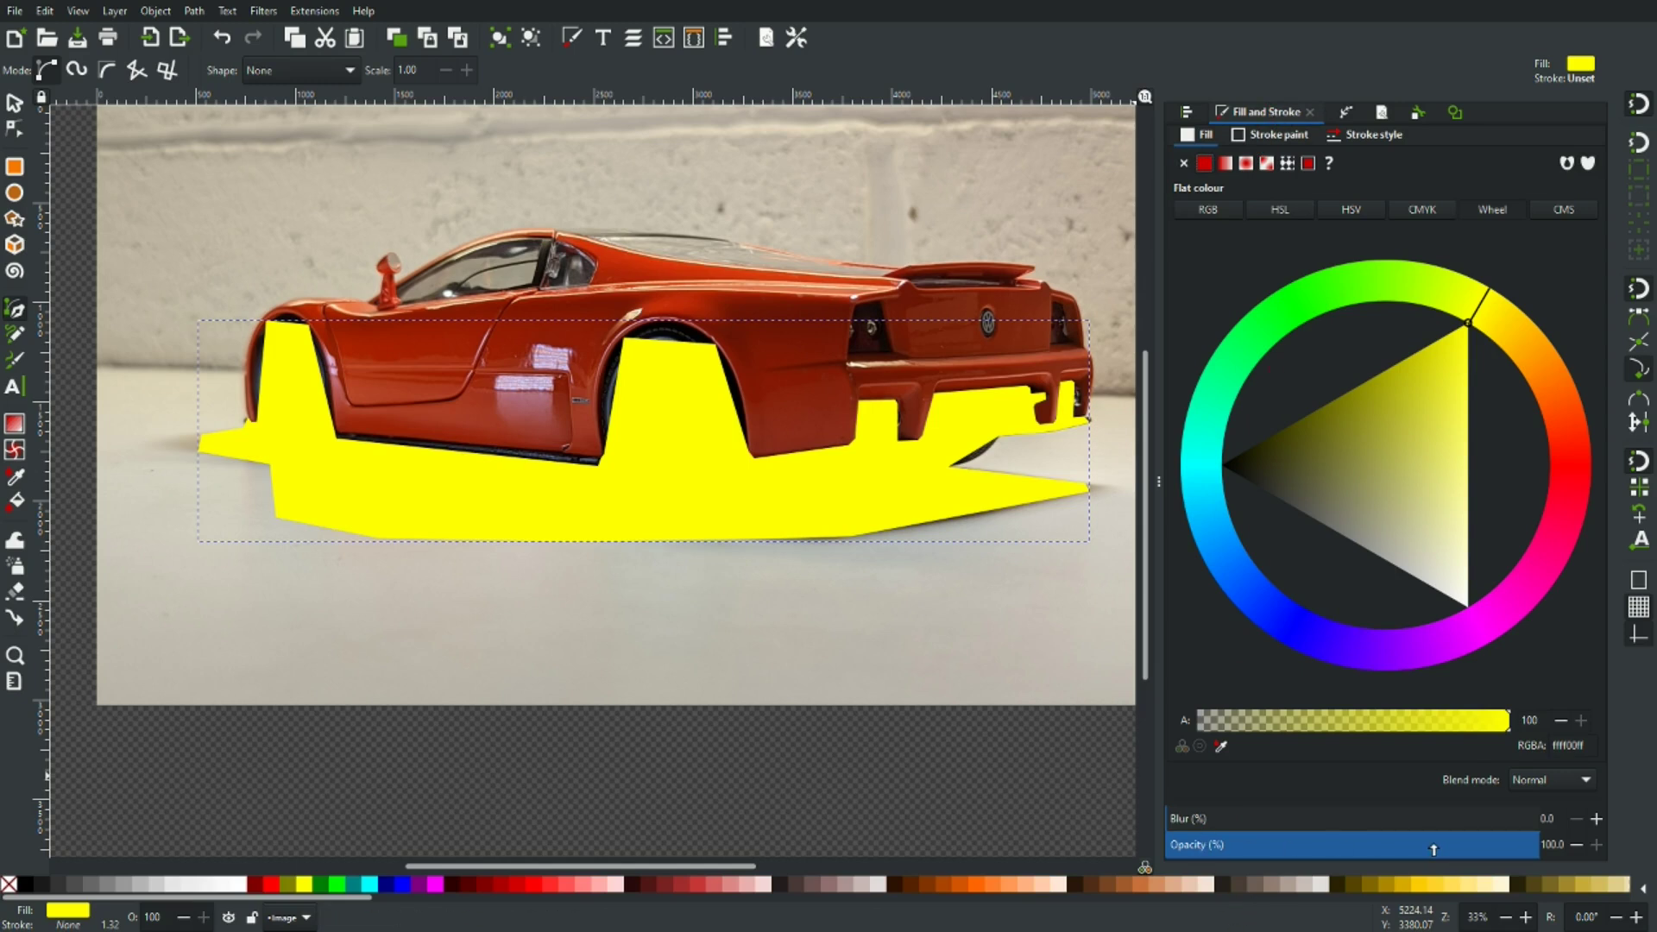
{"action": "left_click_drag", "start_coordinate": [1424, 850], "coordinate": [1365, 855]}
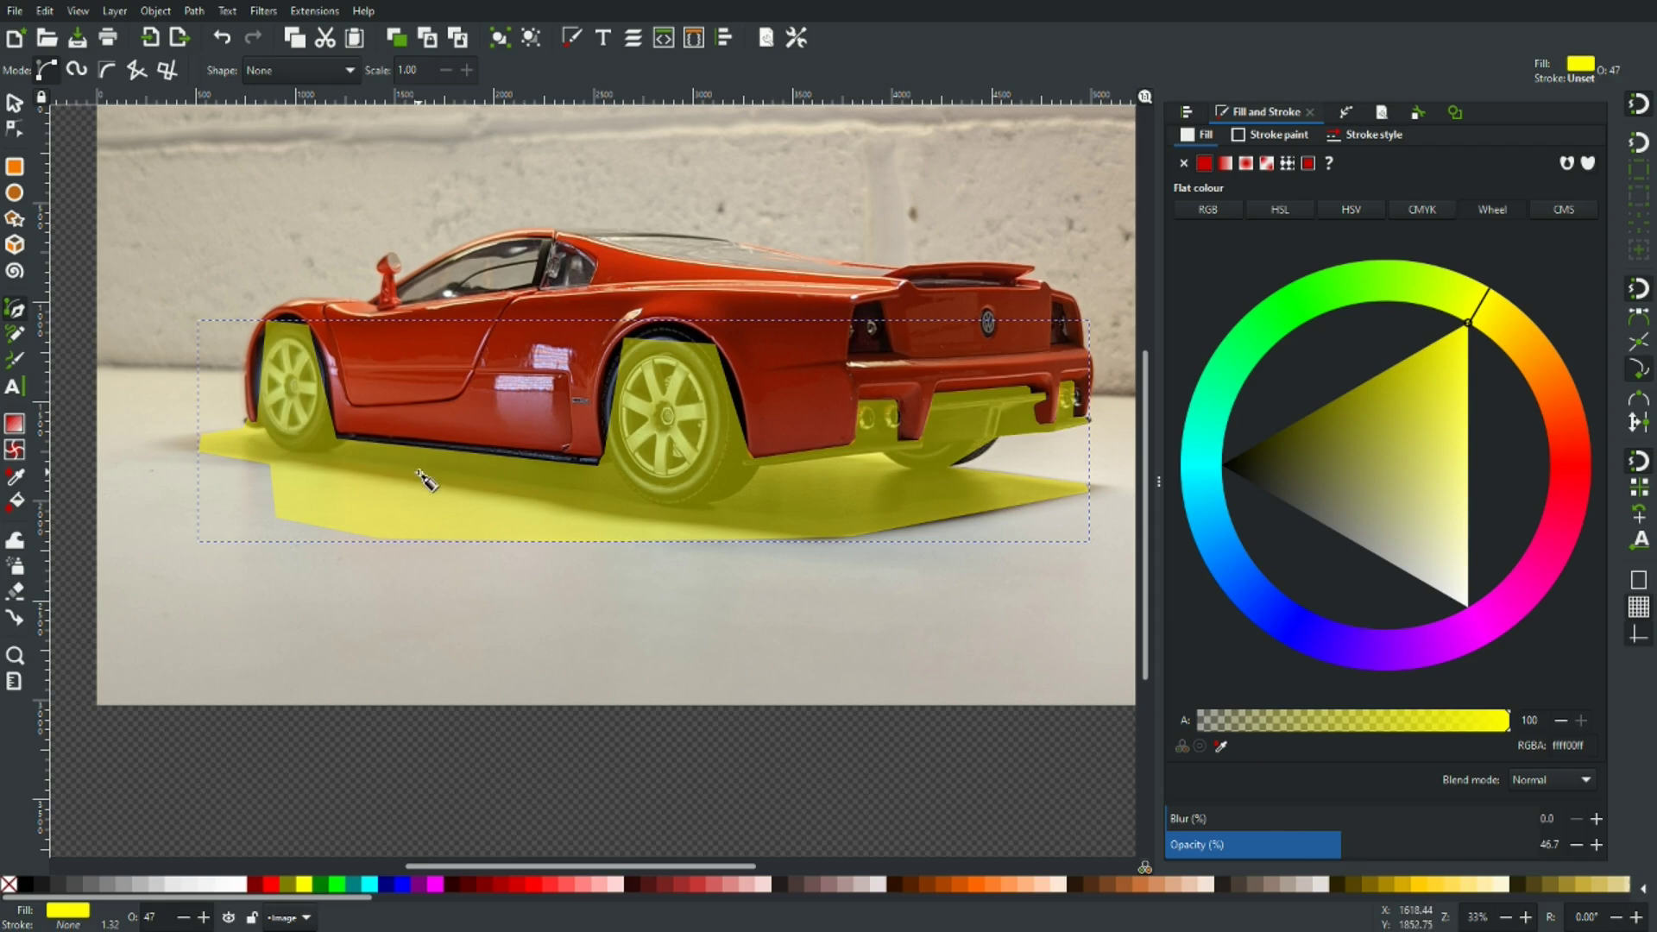
With the Node tool, bend the shape's left and top edges into curves along the wheel arch
{"action": "key", "text": "n"}
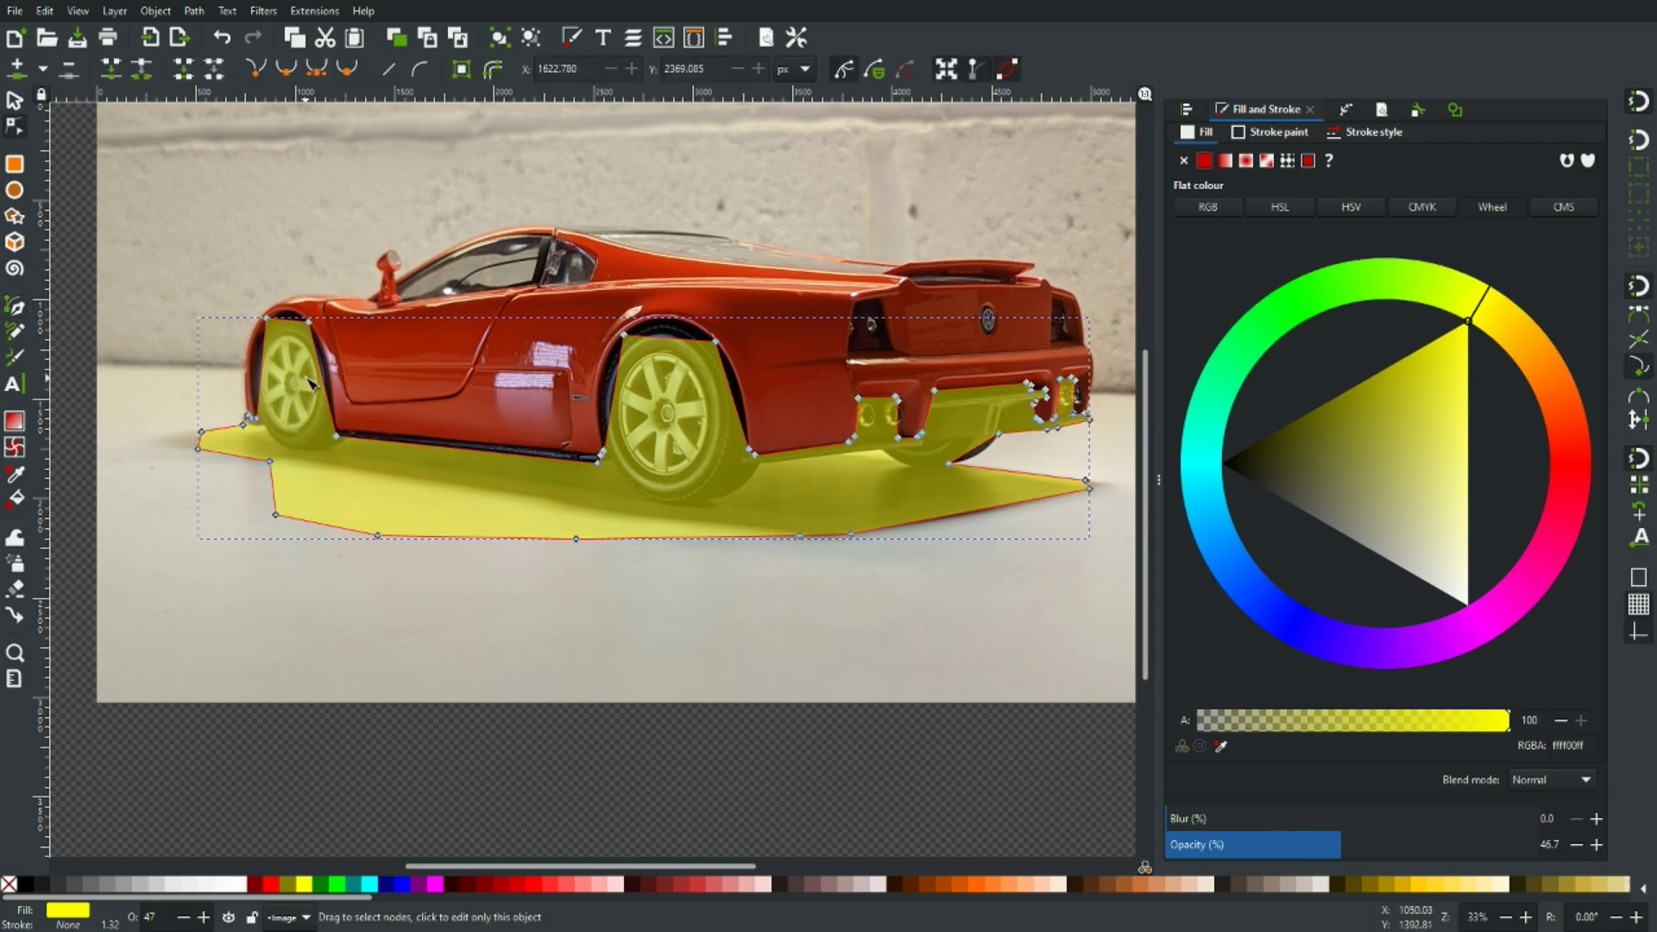
{"action": "scroll", "coordinate": [308, 383], "scroll_direction": "up", "scroll_amount": 5}
{"action": "scroll", "coordinate": [287, 383], "scroll_direction": "up", "scroll_amount": 4}
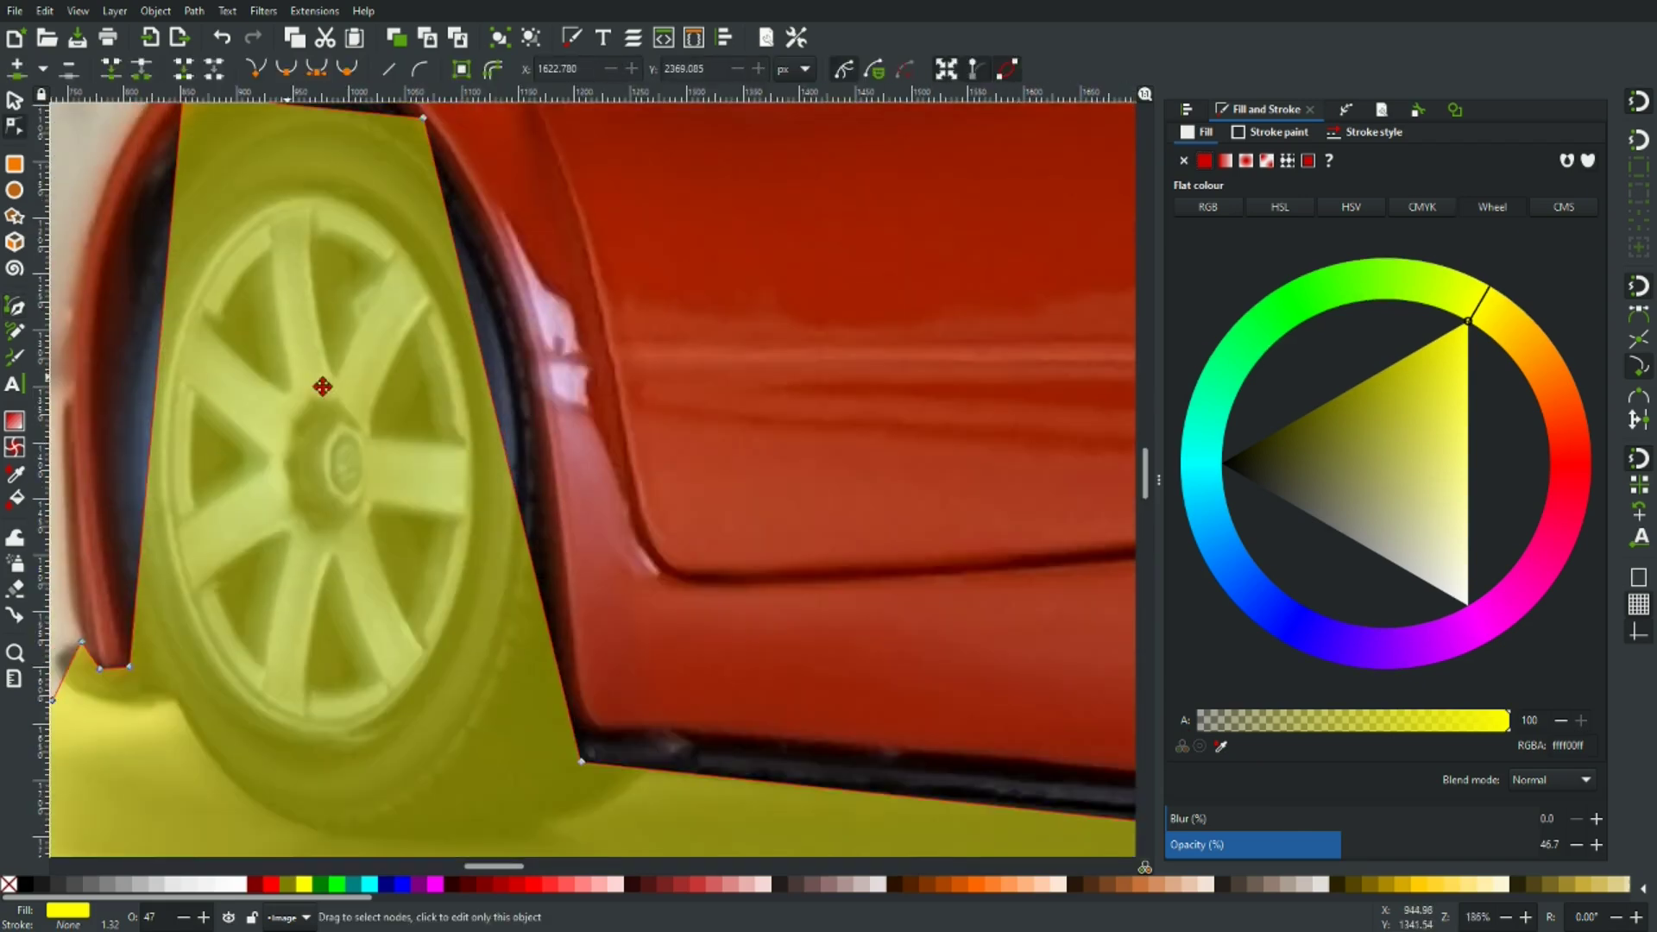
{"action": "scroll", "coordinate": [371, 401], "scroll_direction": "left", "scroll_amount": 8}
{"action": "left_click_drag", "start_coordinate": [423, 448], "coordinate": [365, 442]}
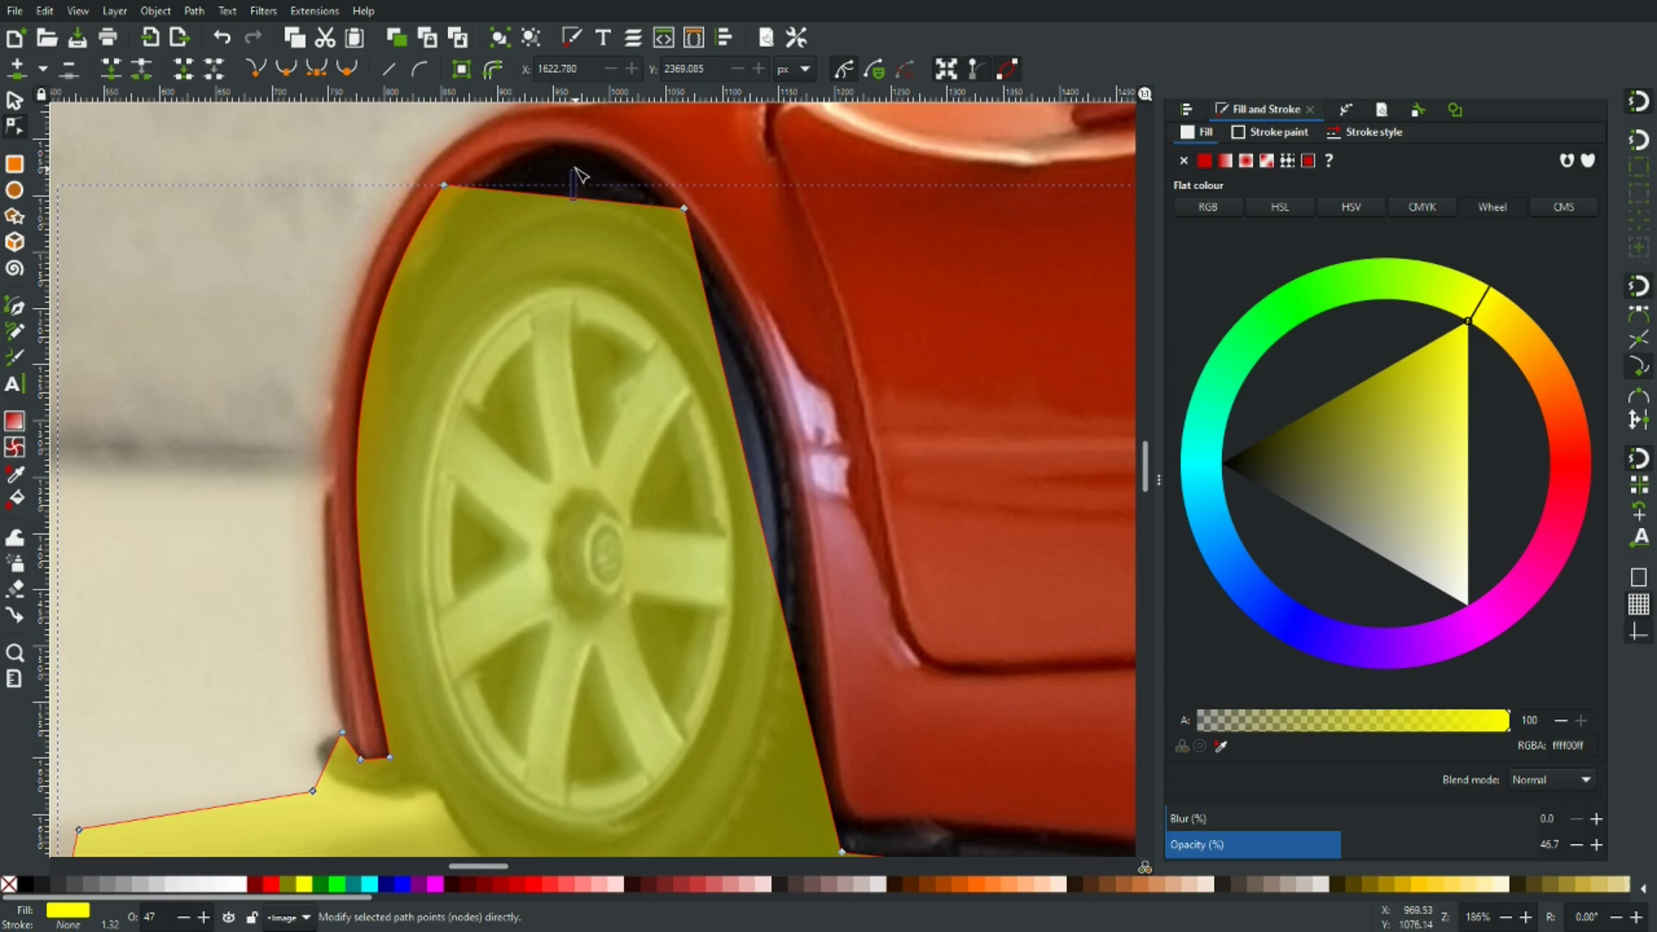
{"action": "left_click_drag", "start_coordinate": [574, 188], "coordinate": [580, 151]}
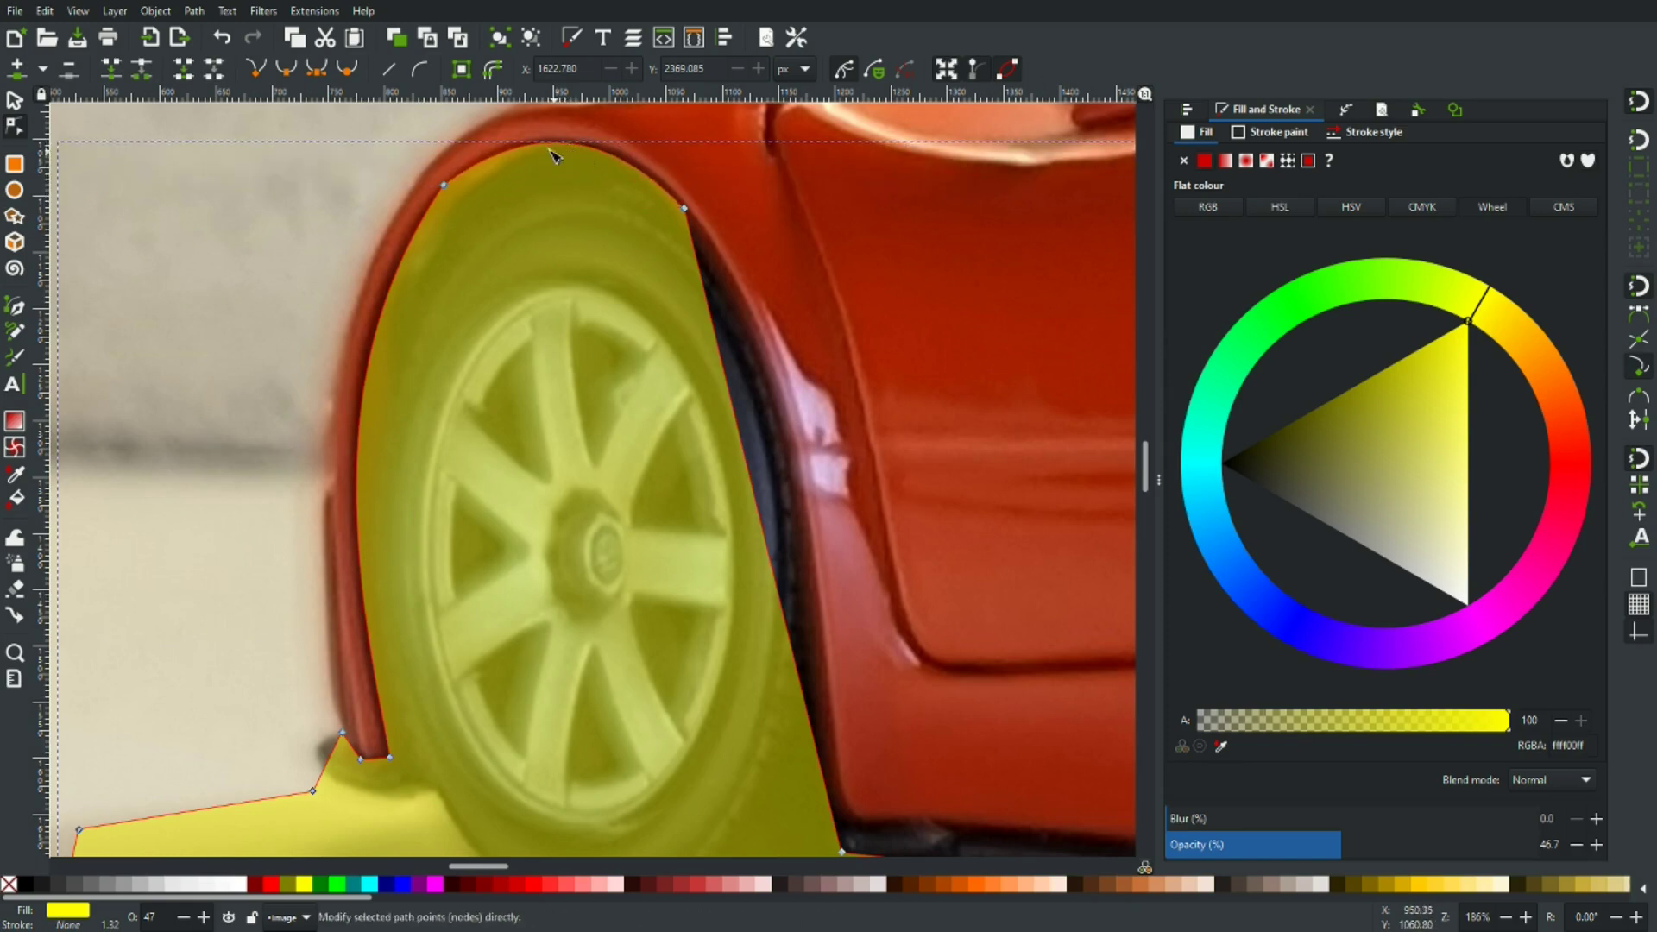
{"action": "scroll", "coordinate": [505, 241], "scroll_direction": "up", "scroll_amount": 2}
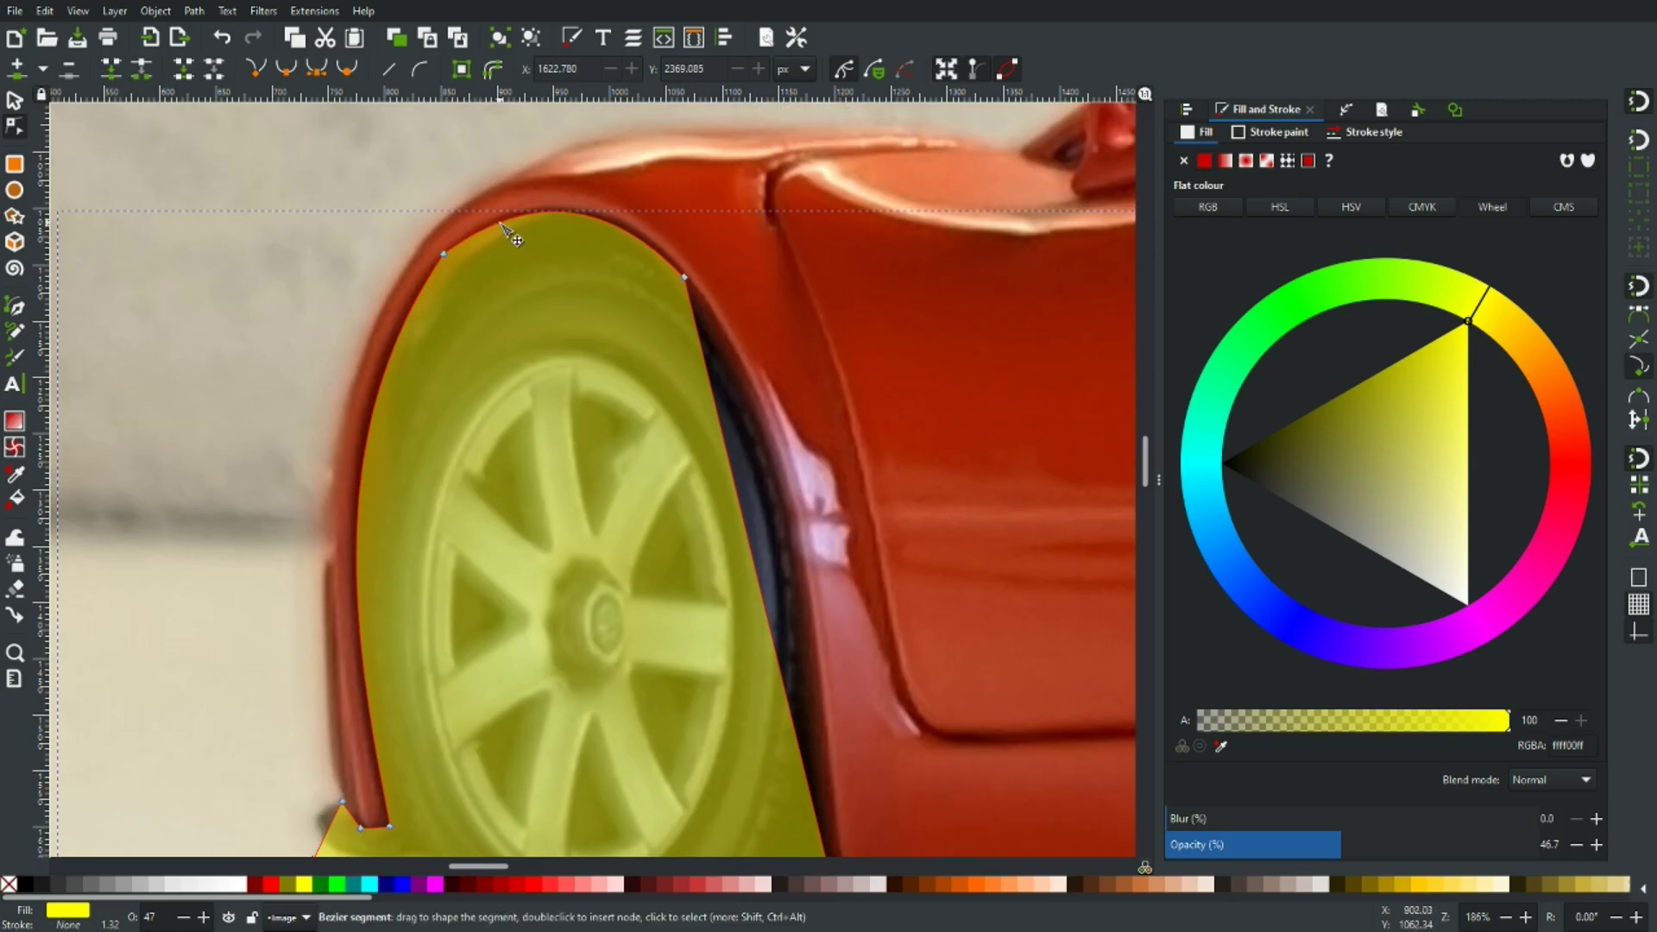
Refine the arch curve around its middle node, then fine-tune its upper and lower parts
{"action": "key", "text": "Escape"}
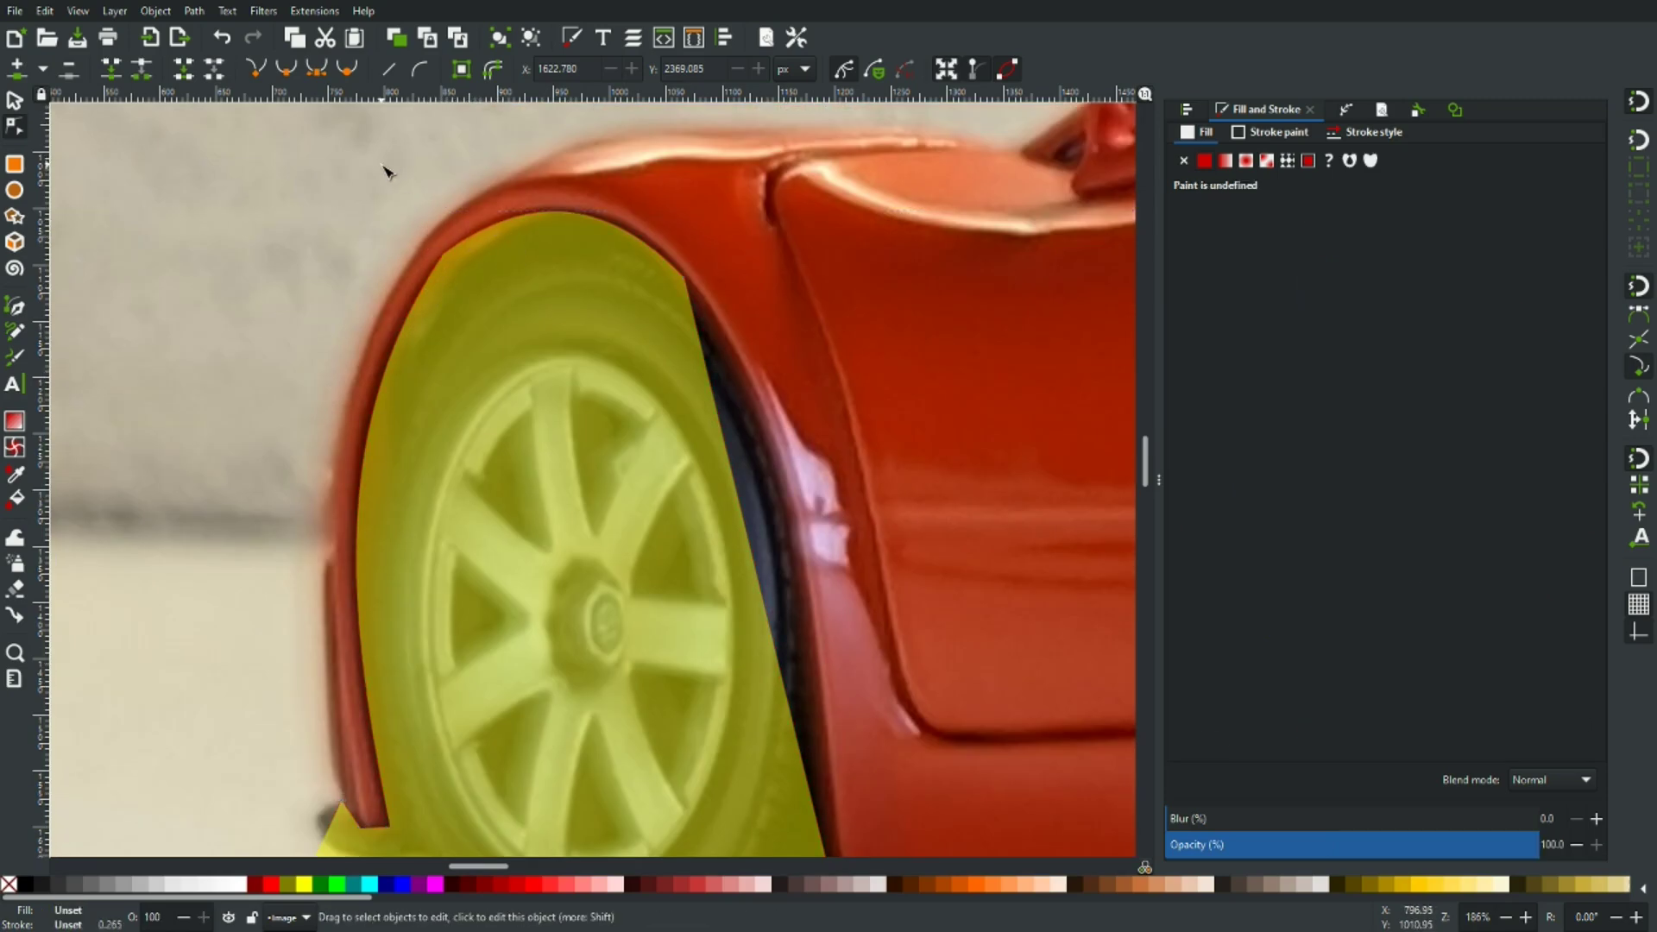
{"action": "scroll", "coordinate": [431, 266], "scroll_direction": "up", "scroll_amount": 2}
{"action": "scroll", "coordinate": [431, 265], "scroll_direction": "up", "scroll_amount": 3}
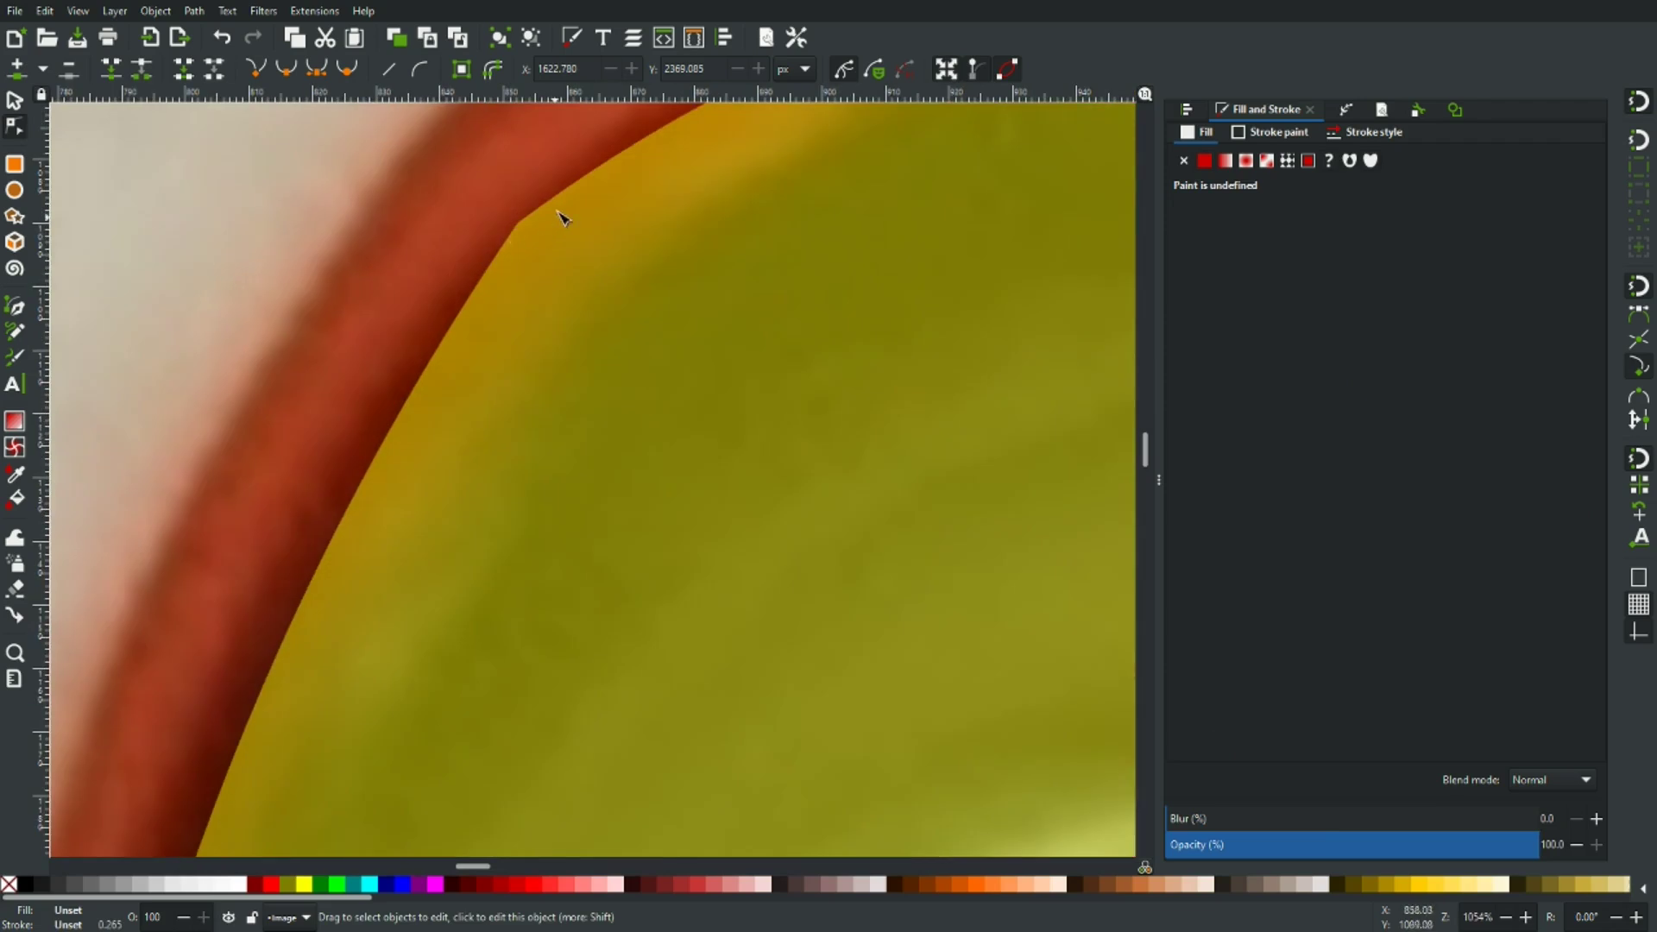
{"action": "scroll", "coordinate": [563, 270], "scroll_direction": "down", "scroll_amount": 4}
{"action": "left_click", "coordinate": [582, 274]}
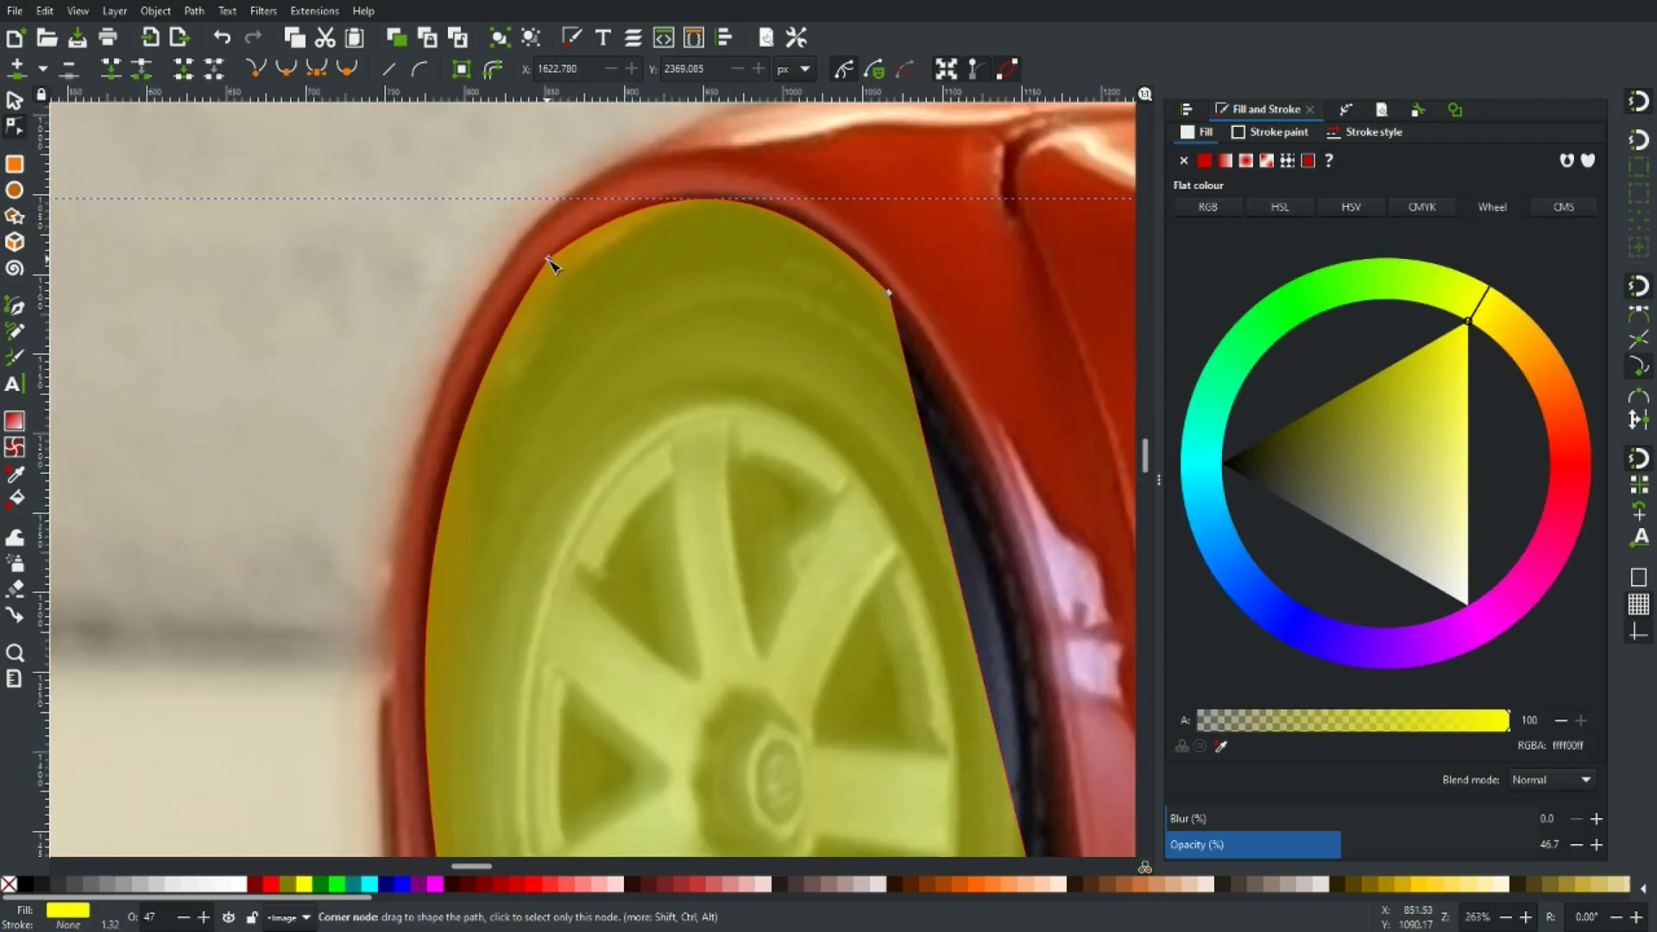
{"action": "left_click", "coordinate": [548, 259]}
{"action": "left_click_drag", "start_coordinate": [552, 263], "coordinate": [595, 237]}
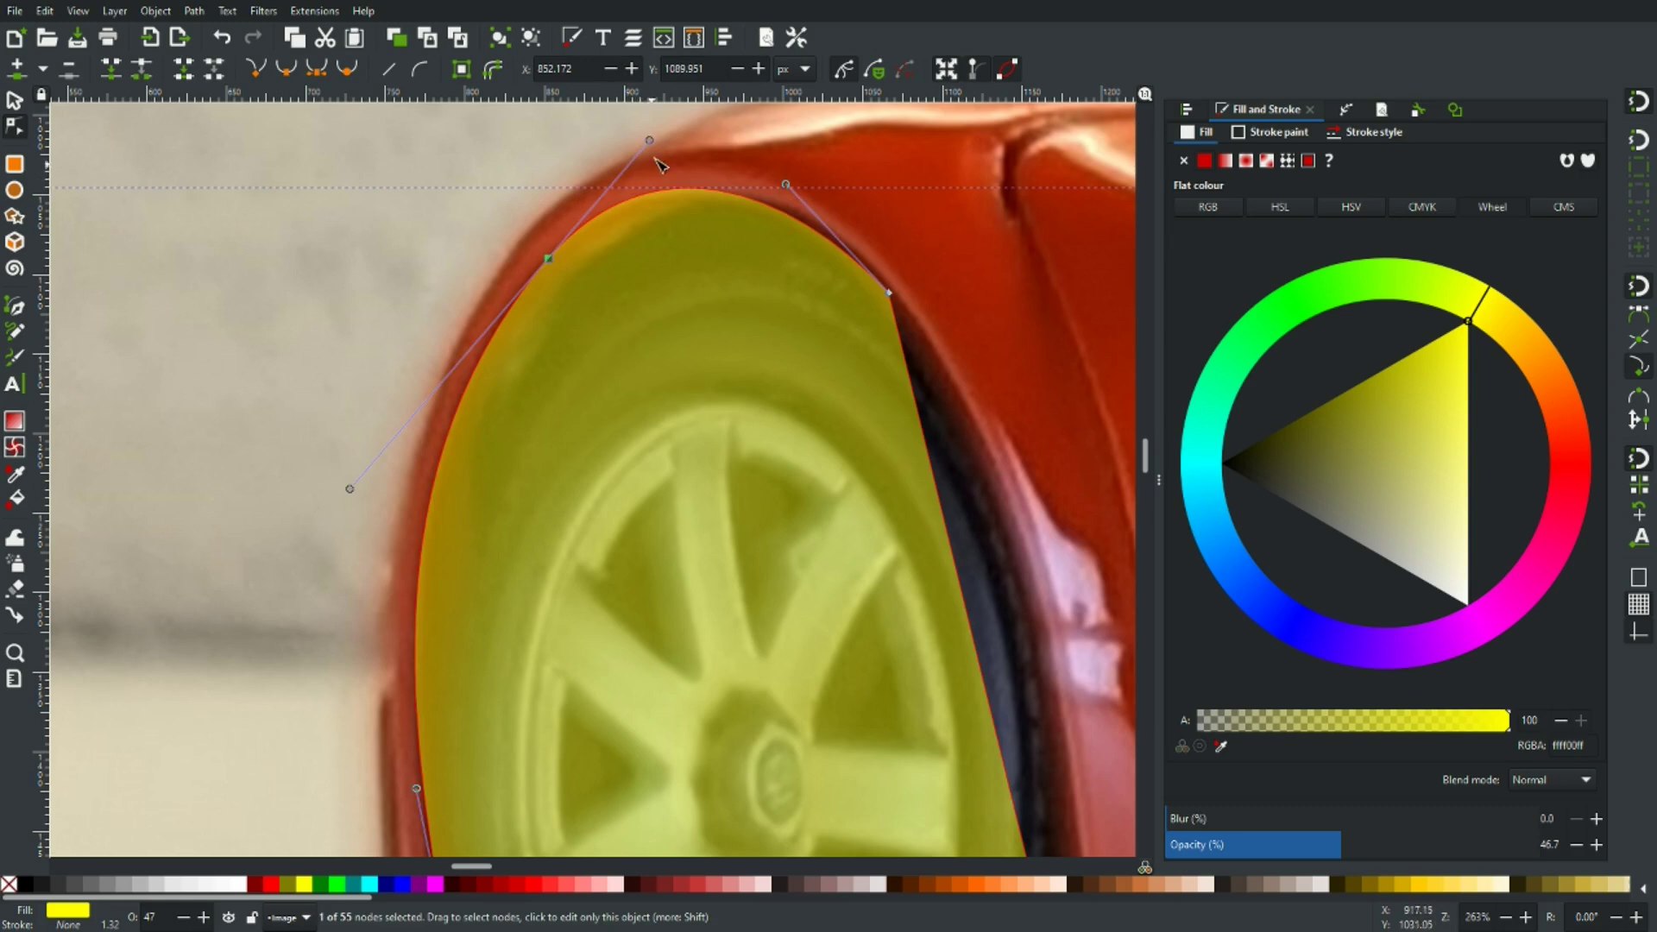
{"action": "left_click_drag", "start_coordinate": [656, 147], "coordinate": [660, 154]}
{"action": "left_click_drag", "start_coordinate": [341, 479], "coordinate": [359, 452]}
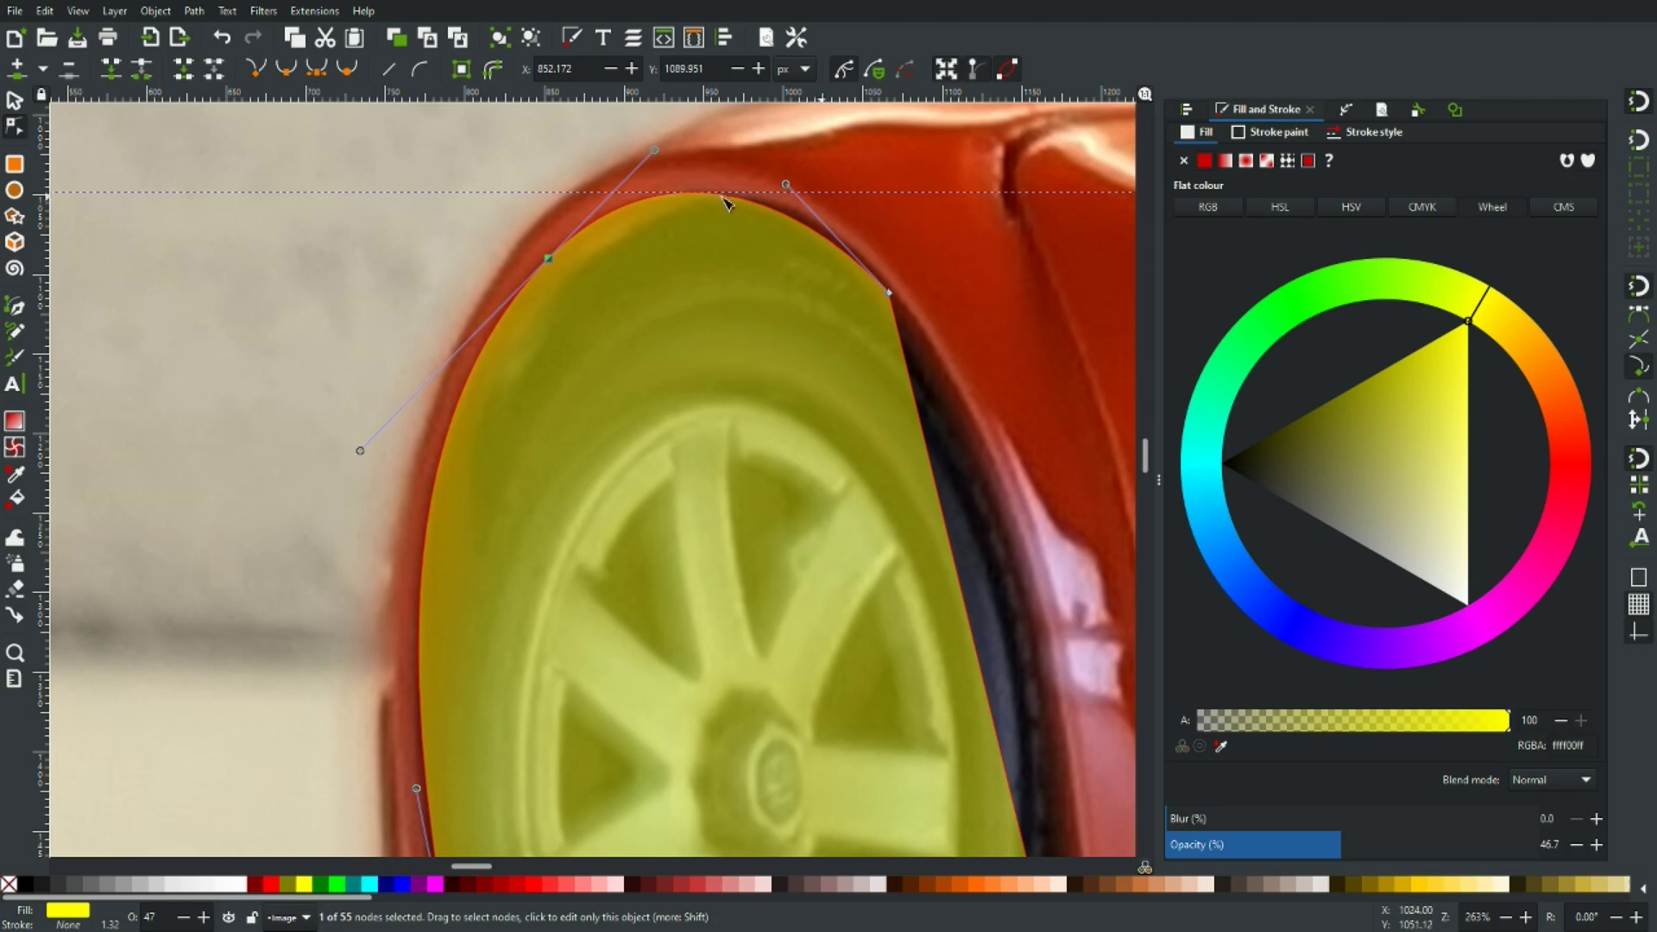
Curve the arch's right edge so it follows the wheel
{"action": "left_click", "coordinate": [442, 170]}
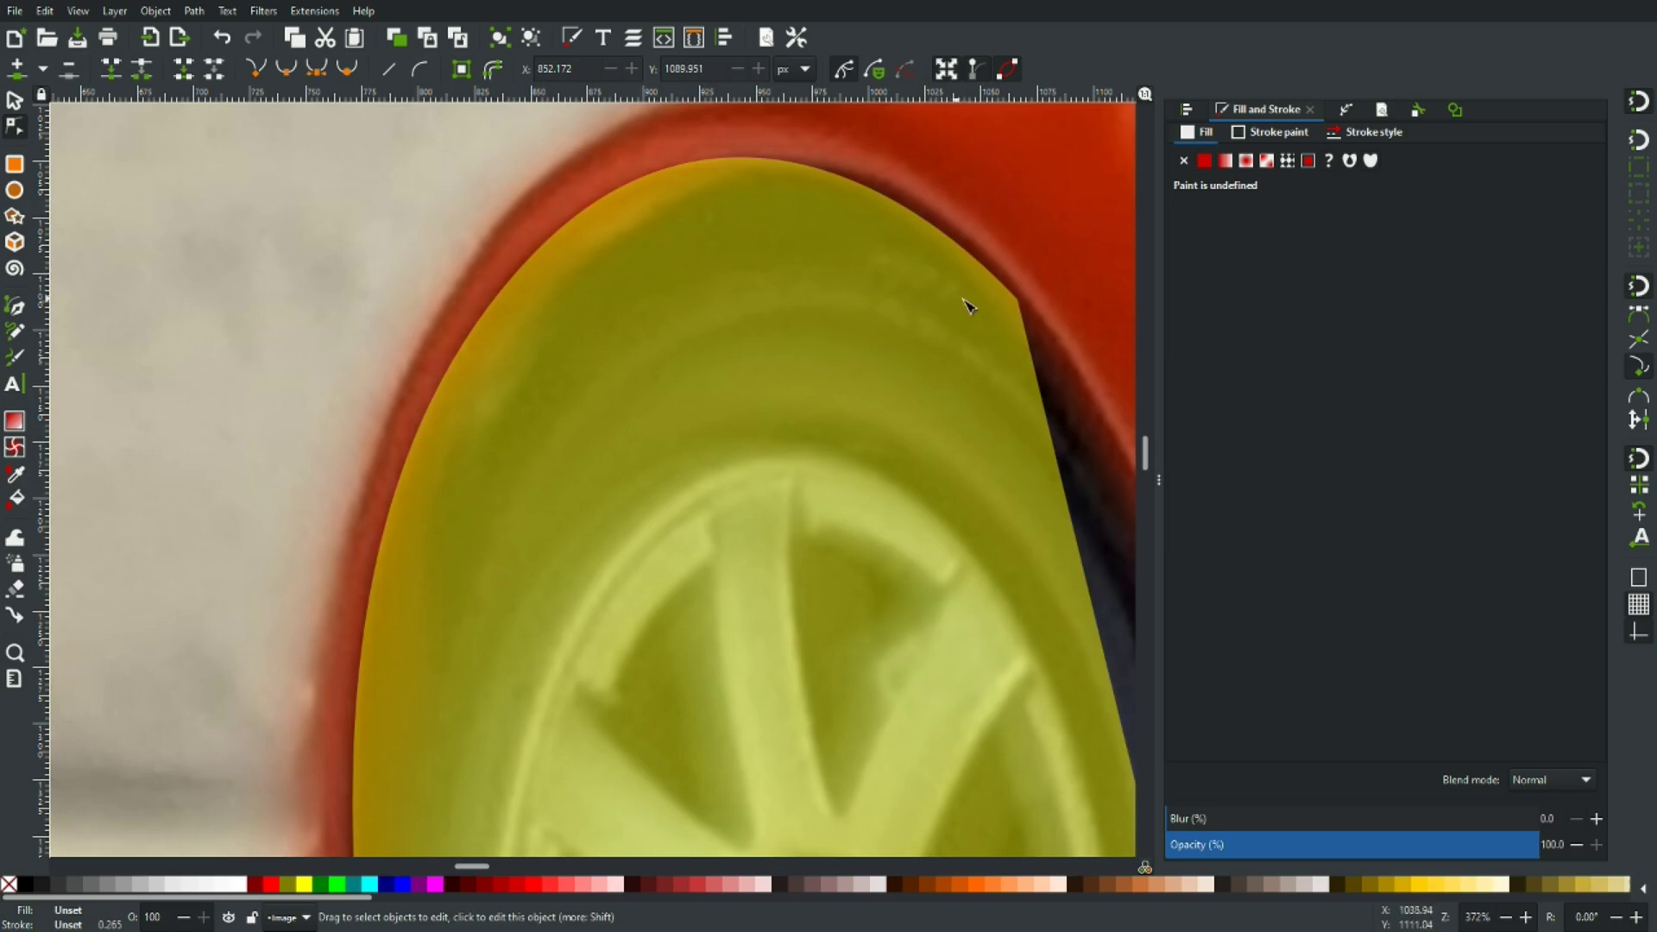
{"action": "left_click", "coordinate": [1007, 321]}
{"action": "mouse_move", "coordinate": [1018, 438]}
{"action": "left_mouse_down"}
{"action": "mouse_move", "coordinate": [1084, 399]}
{"action": "mouse_move", "coordinate": [617, 233]}
{"action": "left_mouse_up"}
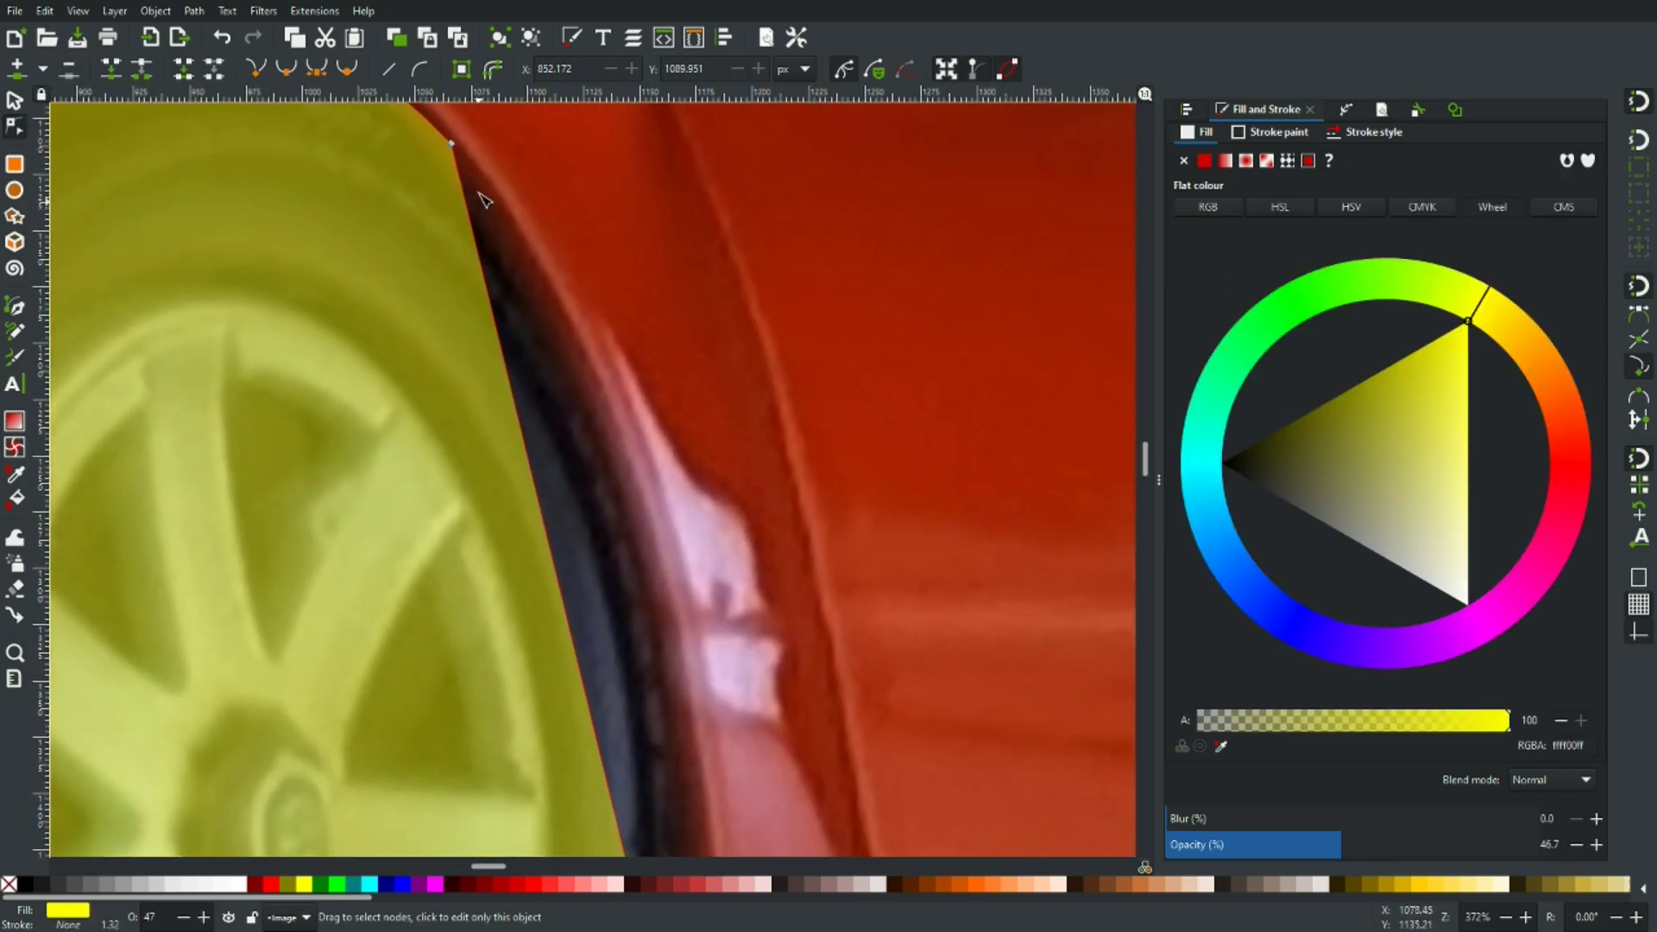
{"action": "scroll", "coordinate": [499, 368], "scroll_direction": "down", "scroll_amount": 2}
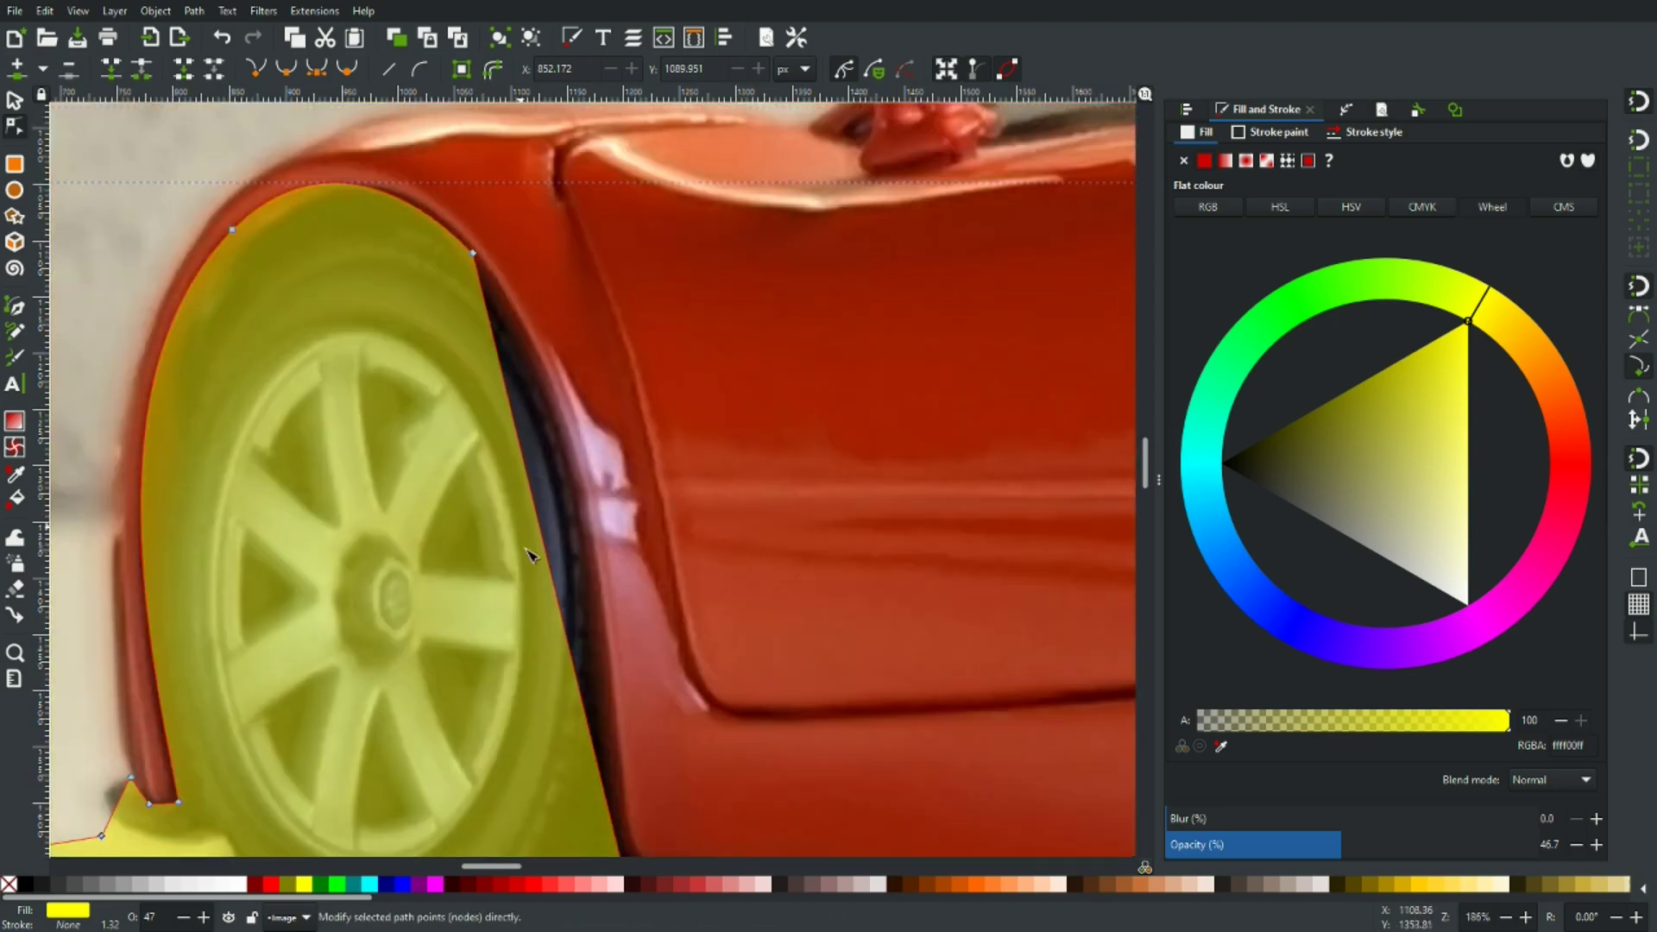
{"action": "scroll", "coordinate": [541, 501], "scroll_direction": "down", "scroll_amount": 1}
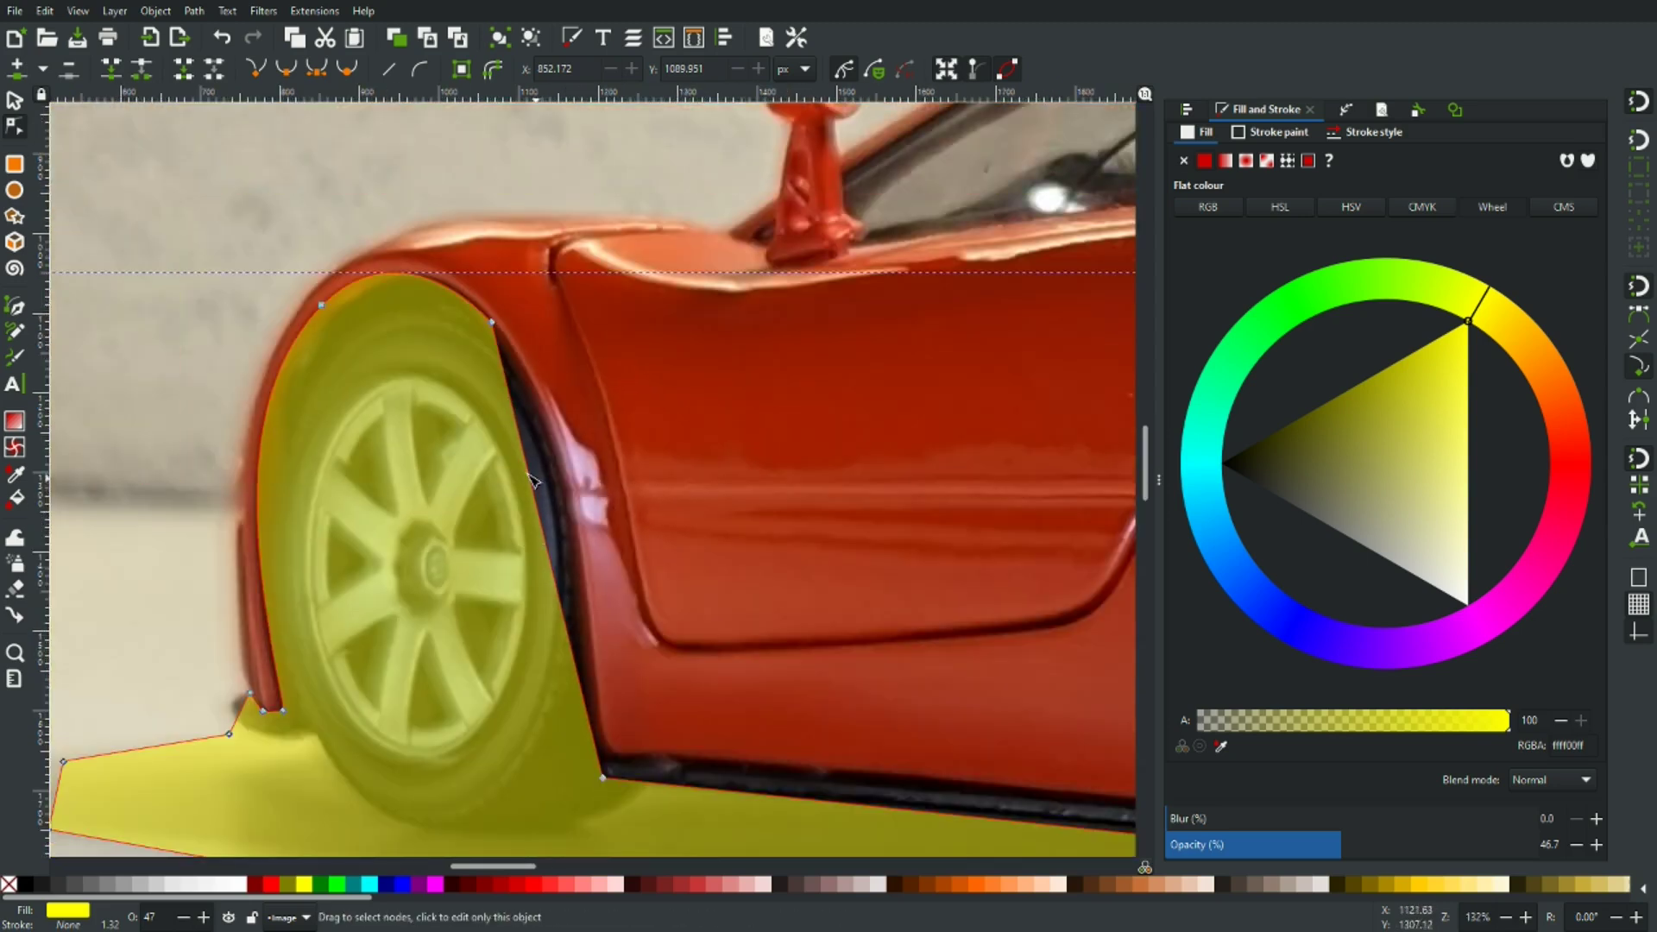
{"action": "scroll", "coordinate": [499, 467], "scroll_direction": "down", "scroll_amount": 2}
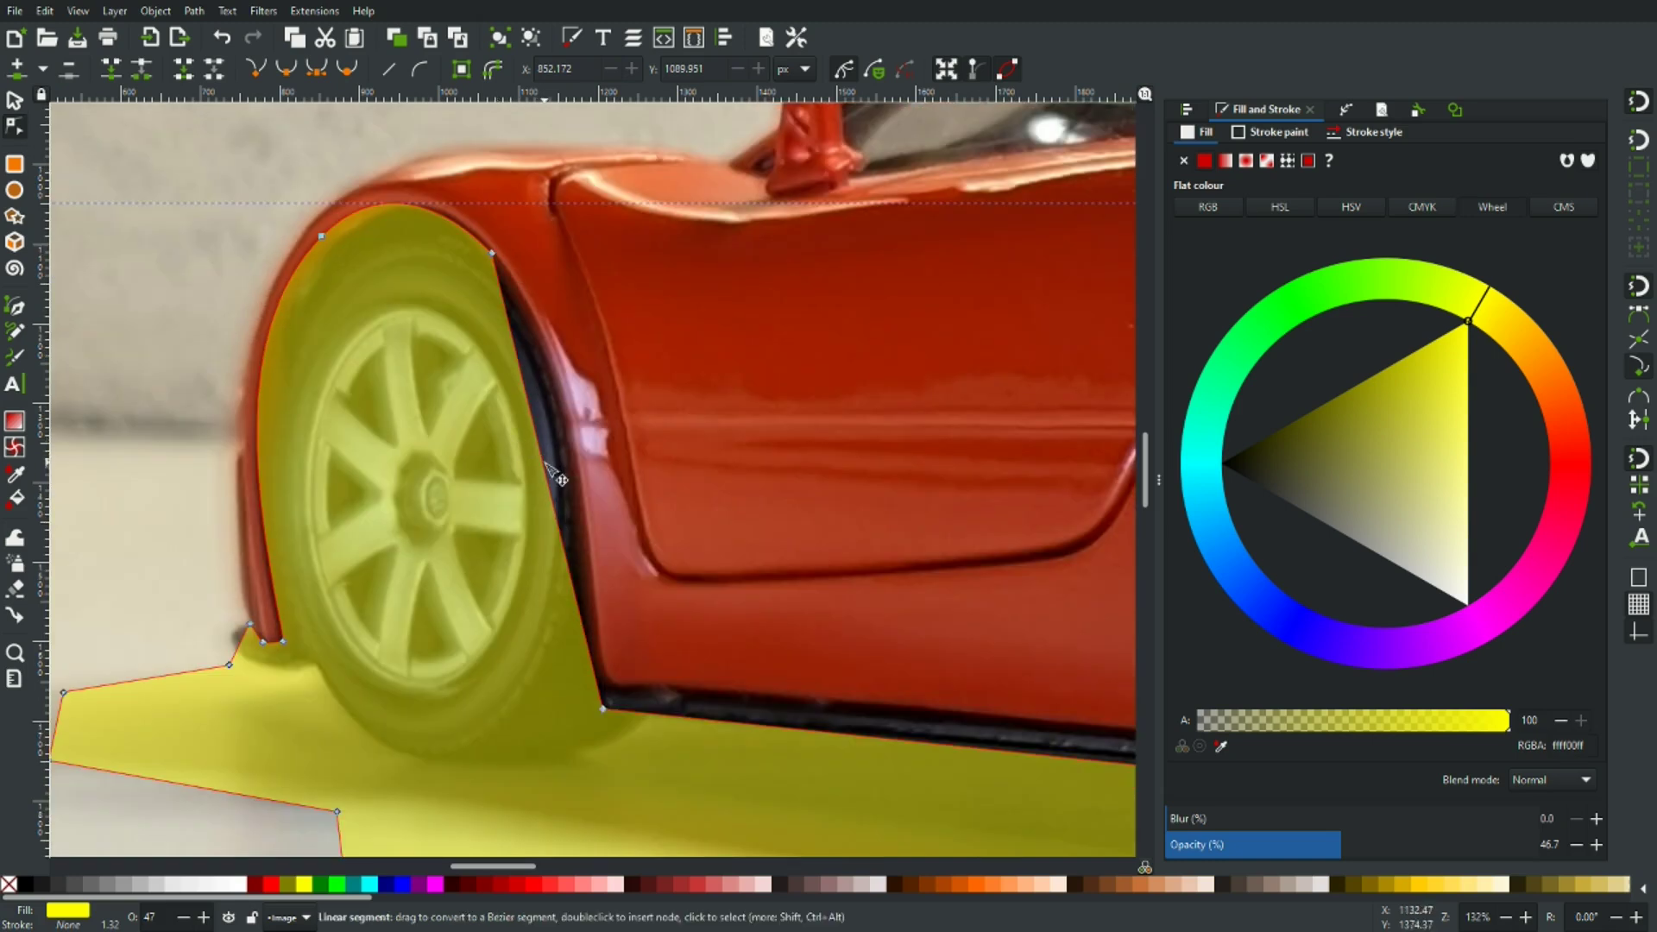
{"action": "left_click_drag", "start_coordinate": [552, 472], "coordinate": [577, 443]}
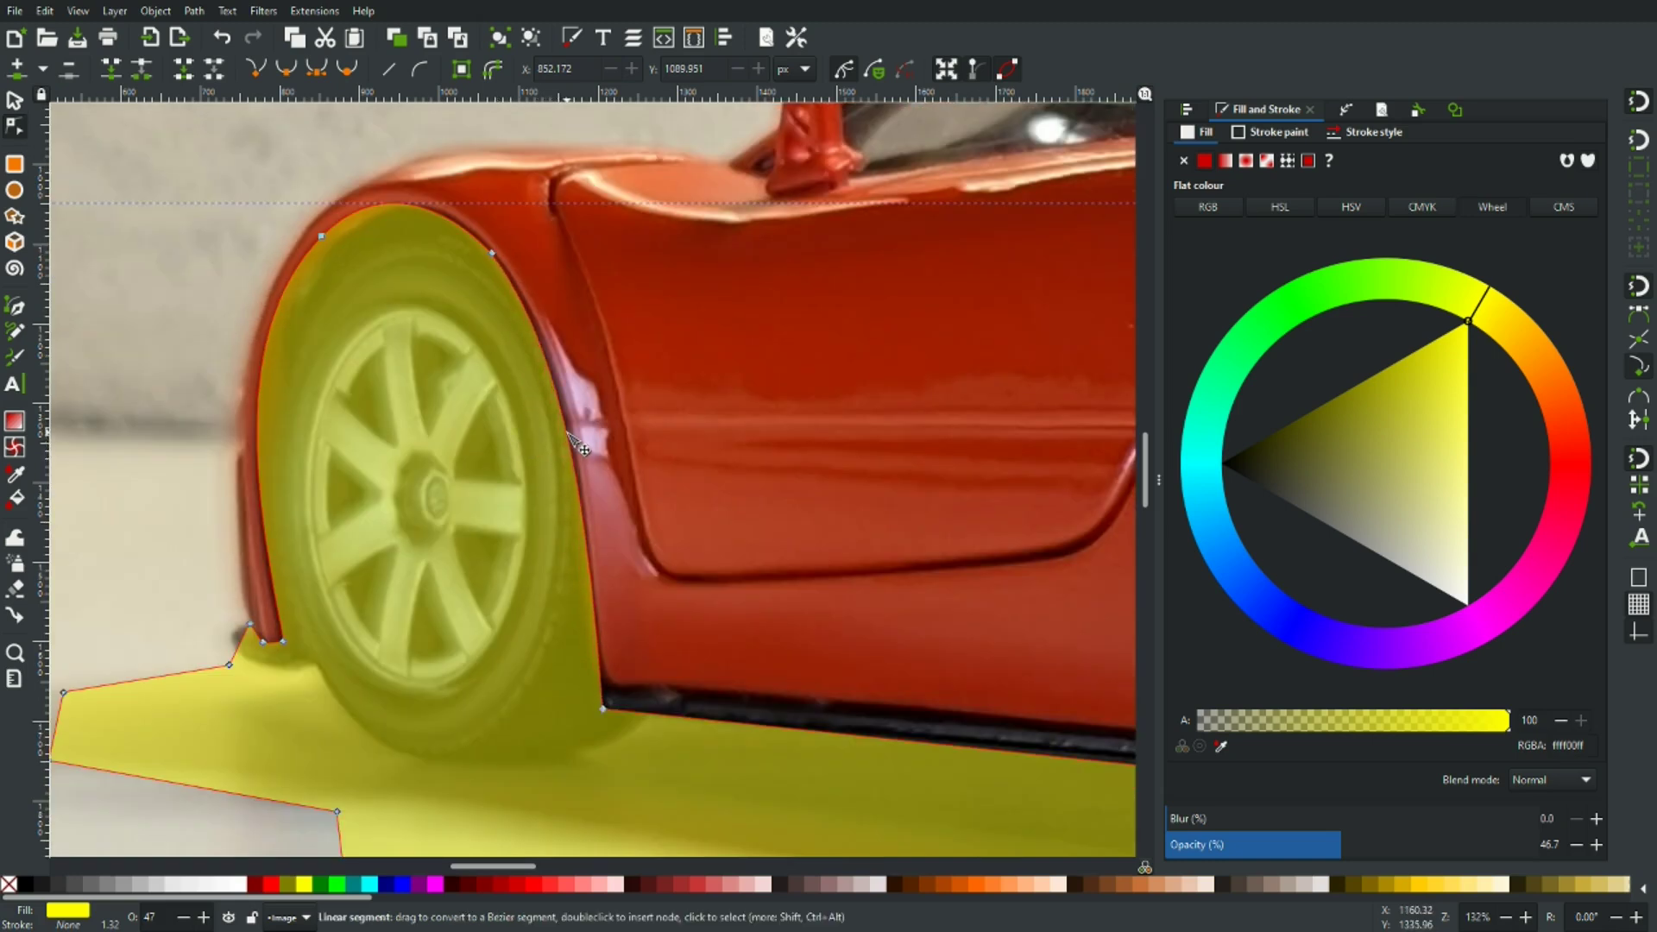
Centre the rear wheel and bend the path's edges along the arch and over the tyre gap
{"action": "scroll", "coordinate": [578, 457], "scroll_direction": "down", "scroll_amount": 6}
{"action": "scroll", "coordinate": [614, 449], "scroll_direction": "up", "scroll_amount": 5}
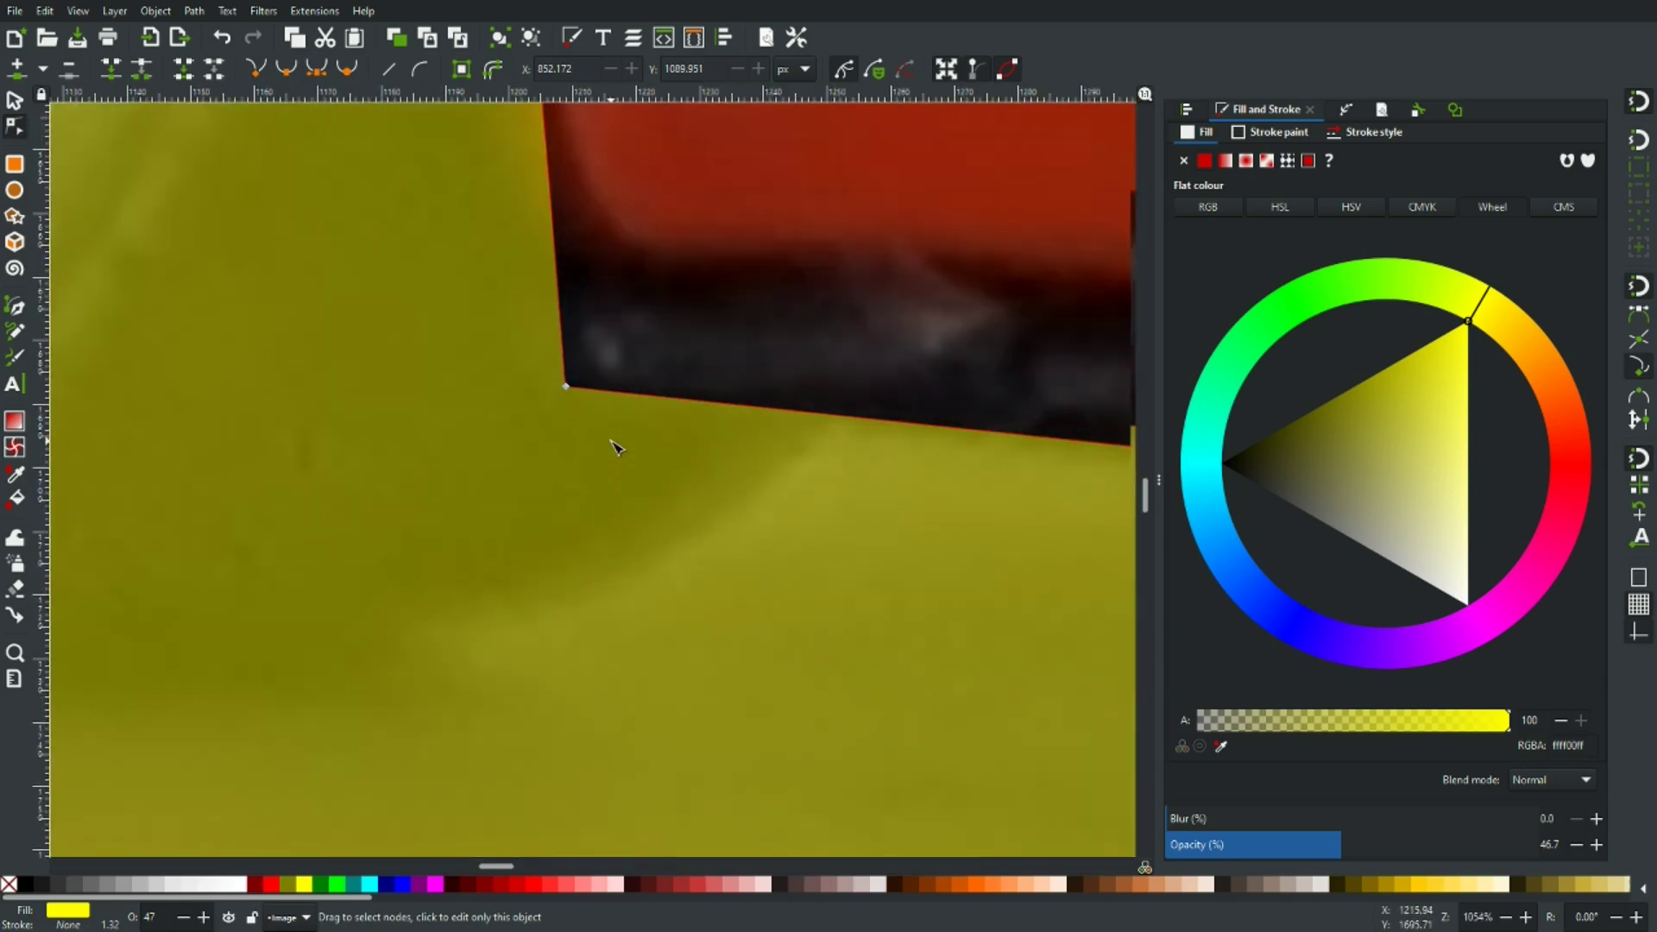
{"action": "scroll", "coordinate": [614, 449], "scroll_direction": "down", "scroll_amount": 6}
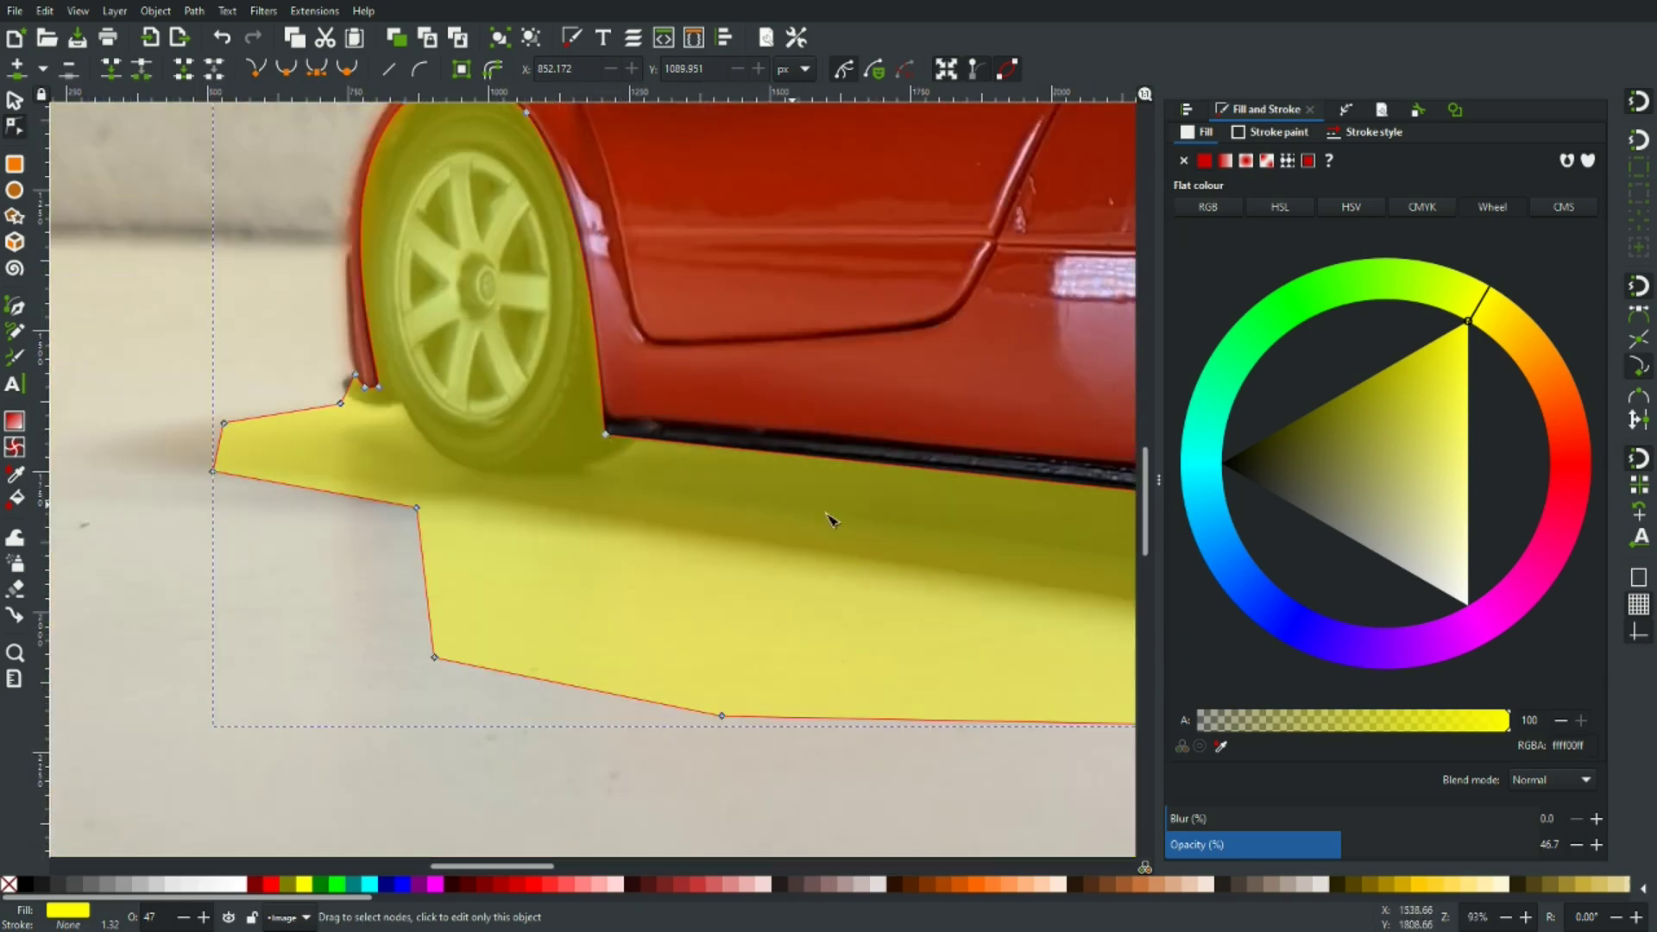
{"action": "left_click_drag", "start_coordinate": [830, 518], "coordinate": [537, 470]}
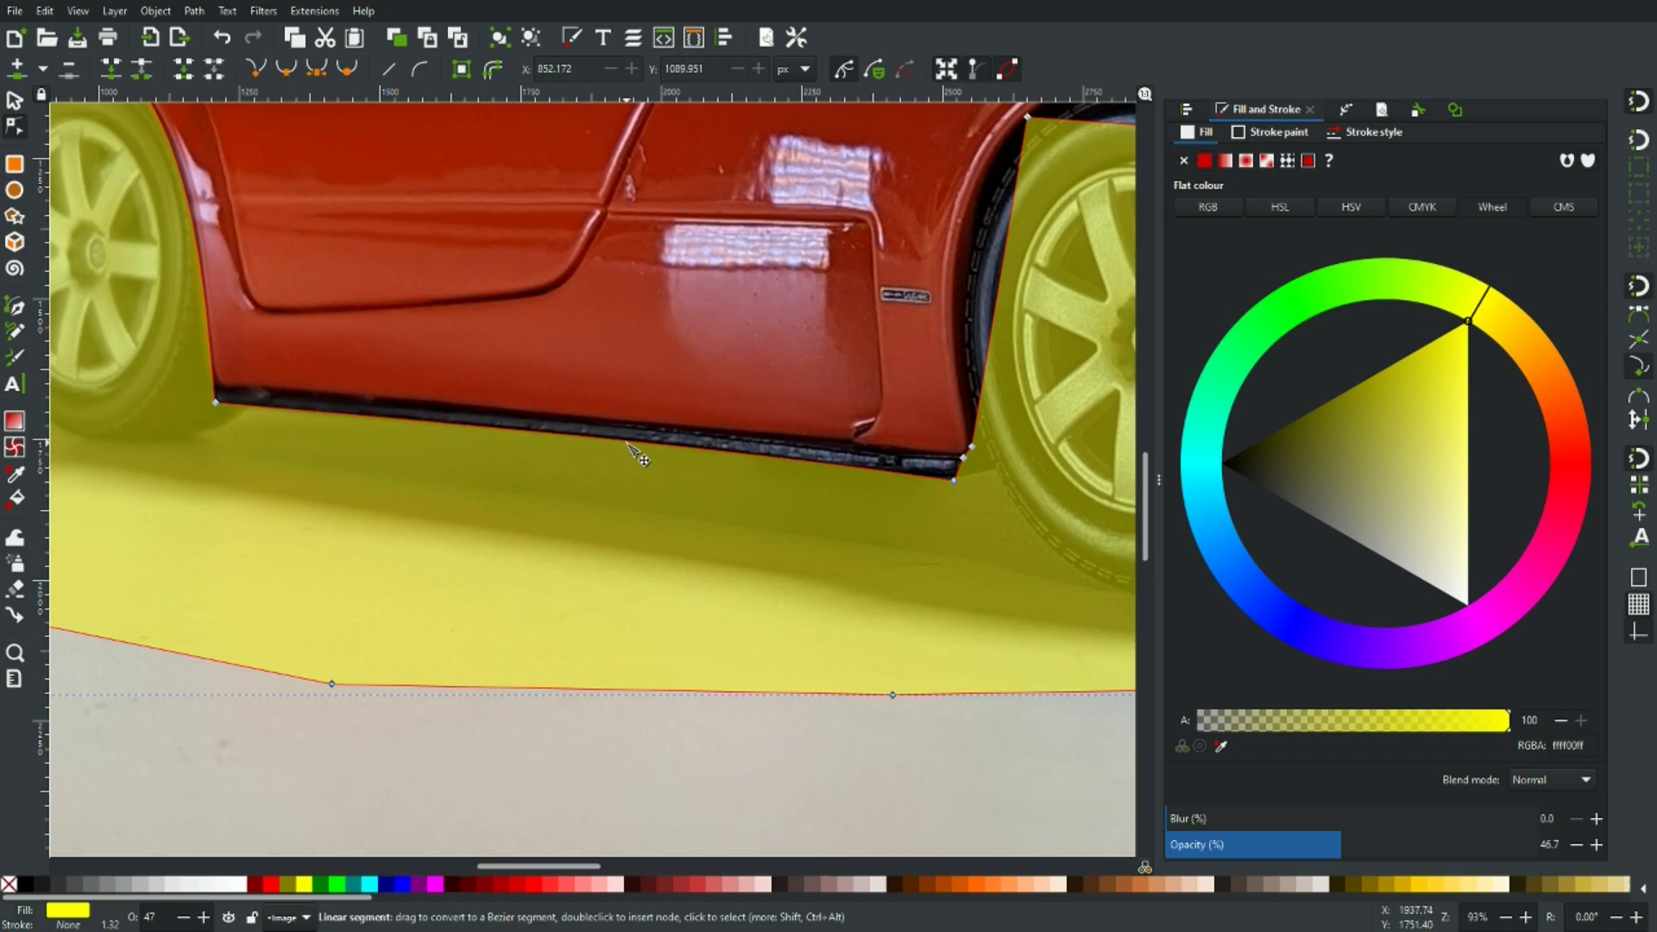
{"action": "left_click_drag", "start_coordinate": [876, 509], "coordinate": [559, 479]}
{"action": "scroll", "coordinate": [524, 489], "scroll_direction": "up", "scroll_amount": 4}
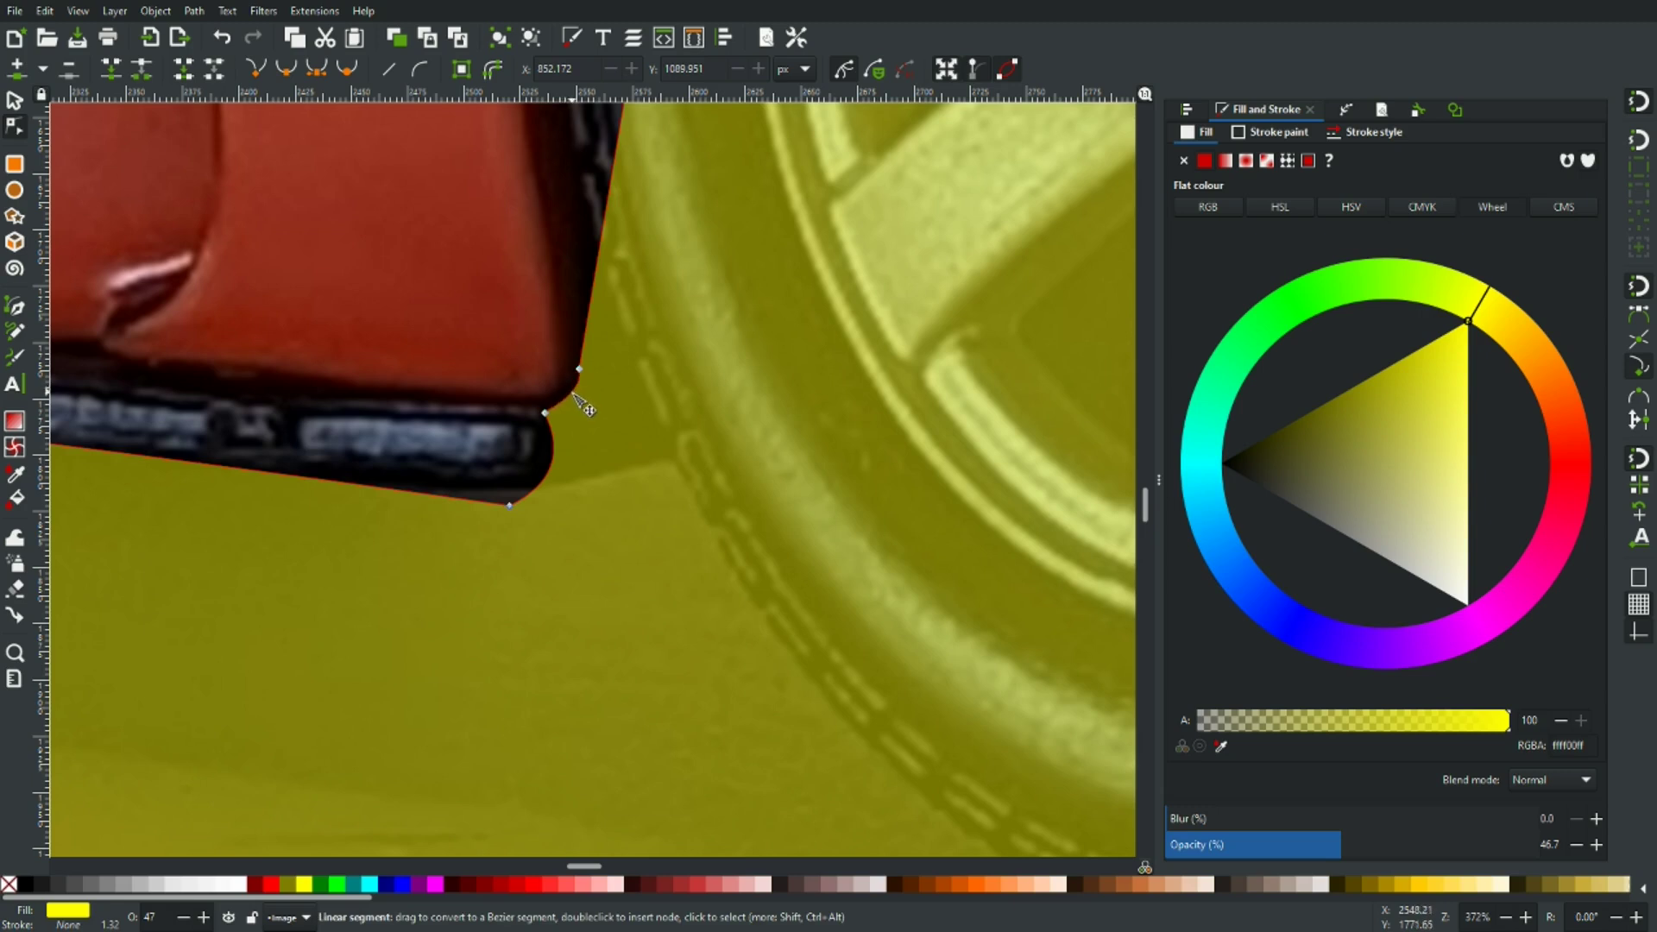
{"action": "scroll", "coordinate": [592, 424], "scroll_direction": "down", "scroll_amount": 5}
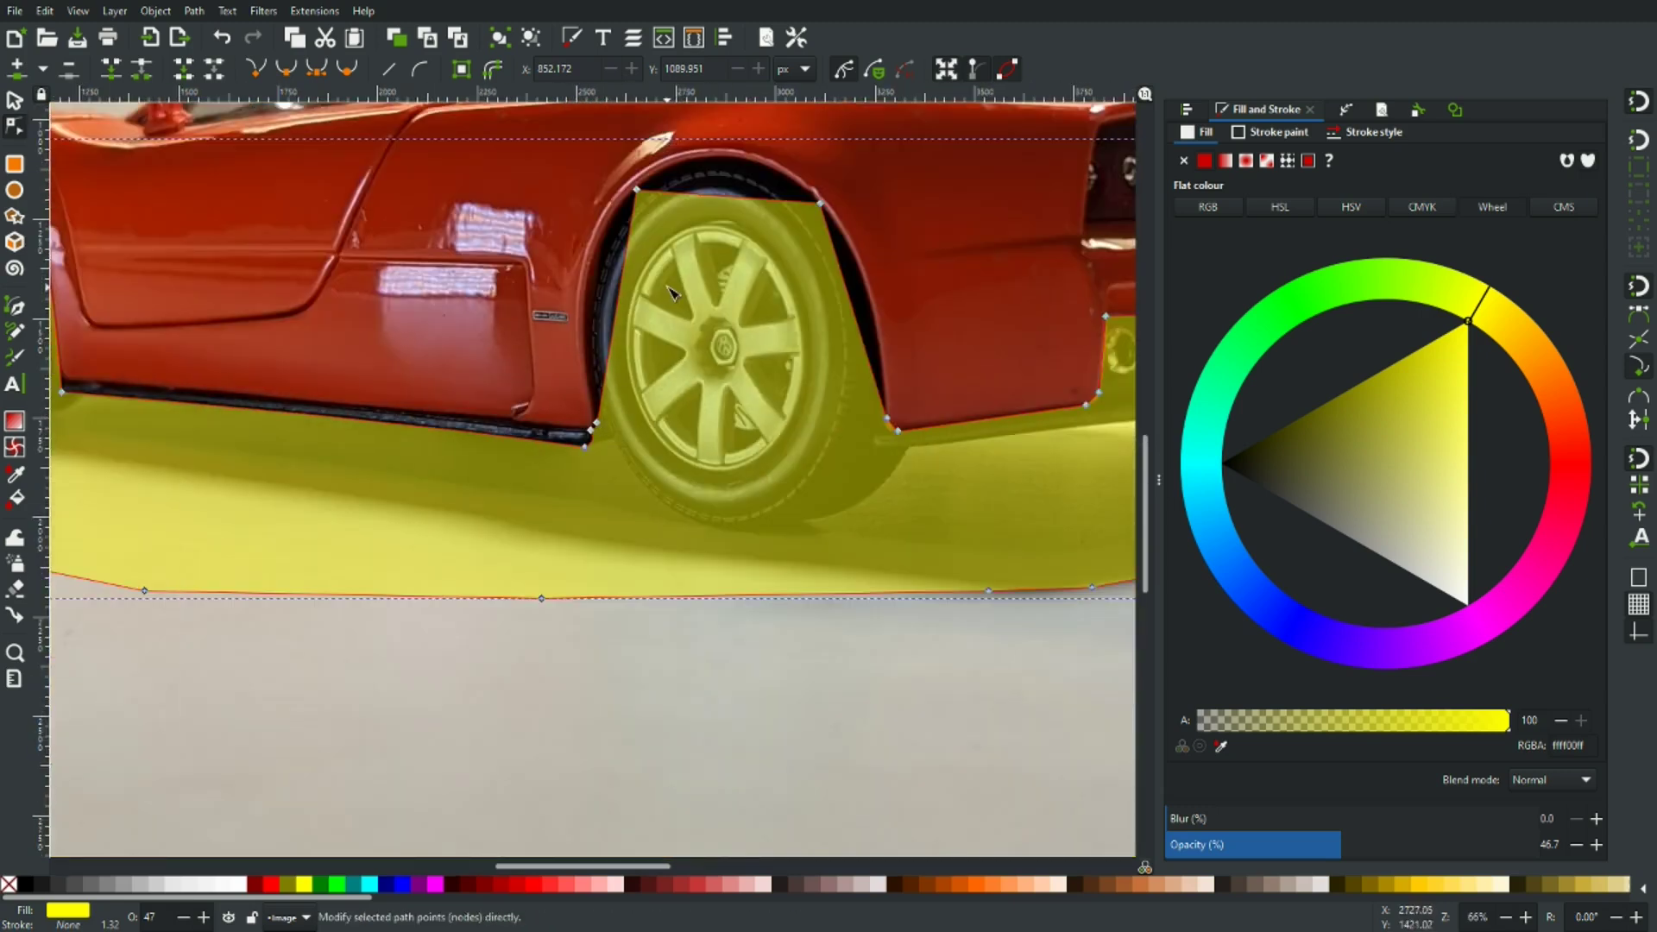
{"action": "mouse_move", "coordinate": [612, 304]}
{"action": "left_mouse_down"}
{"action": "mouse_move", "coordinate": [595, 284]}
{"action": "mouse_move", "coordinate": [604, 296]}
{"action": "left_mouse_up"}
{"action": "left_click_drag", "start_coordinate": [729, 196], "coordinate": [736, 177]}
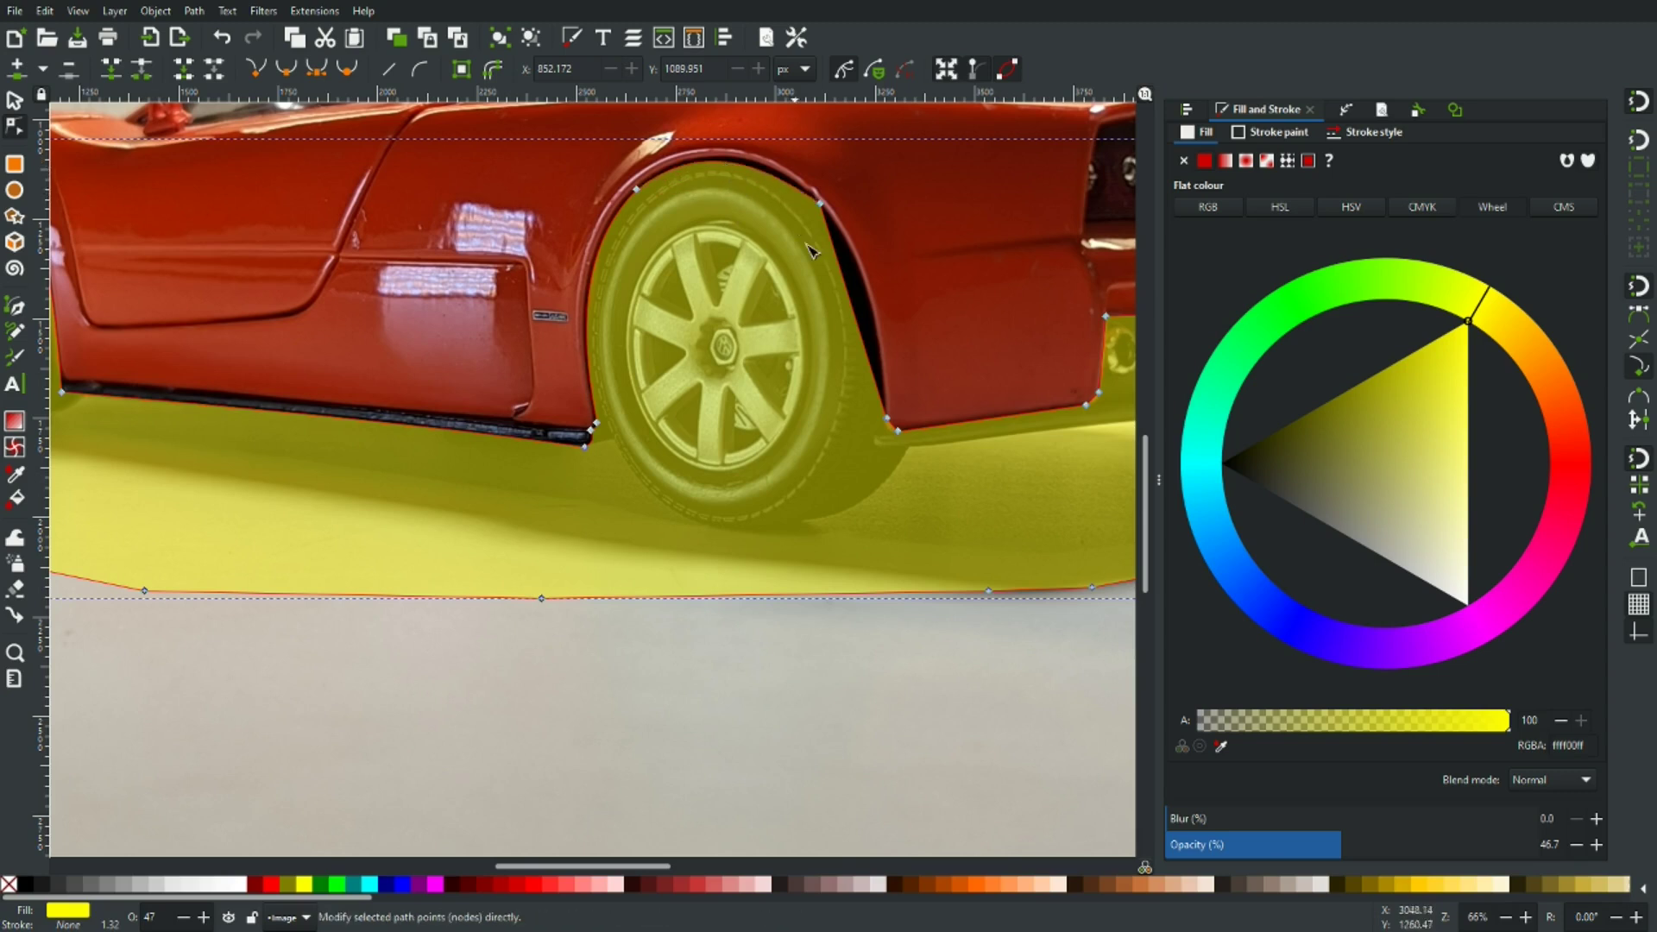
{"action": "left_click_drag", "start_coordinate": [852, 302], "coordinate": [870, 298]}
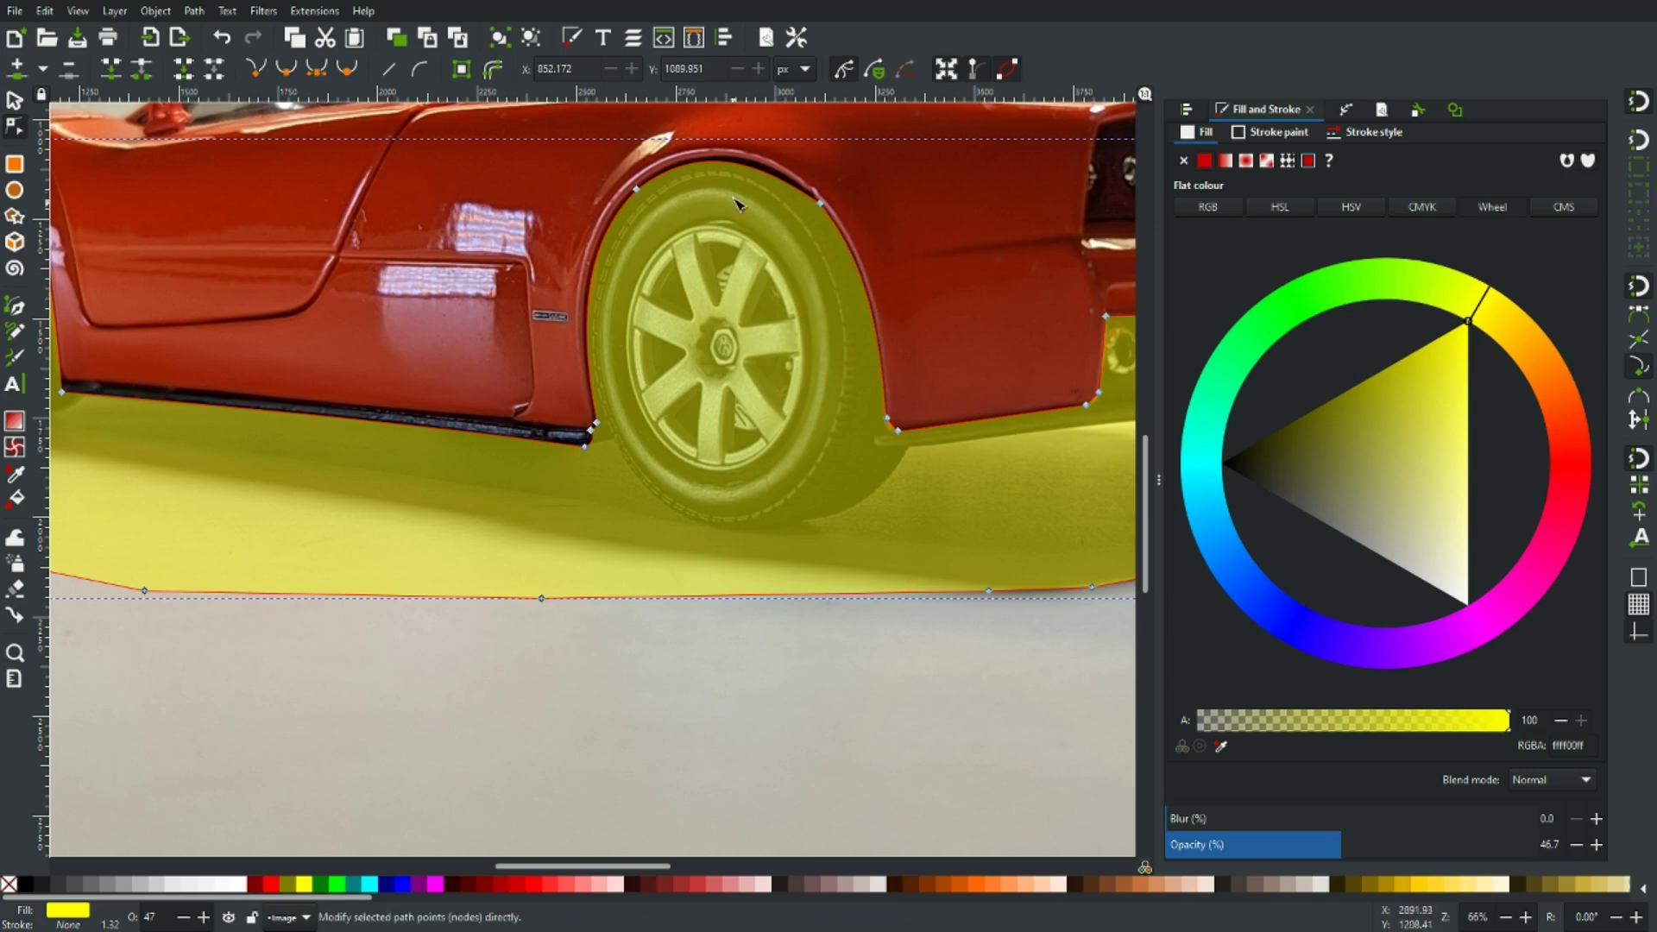
Push the arch edge over the dark gap and bend the right corner to the body panel
{"action": "scroll", "coordinate": [793, 186], "scroll_direction": "up", "scroll_amount": 3}
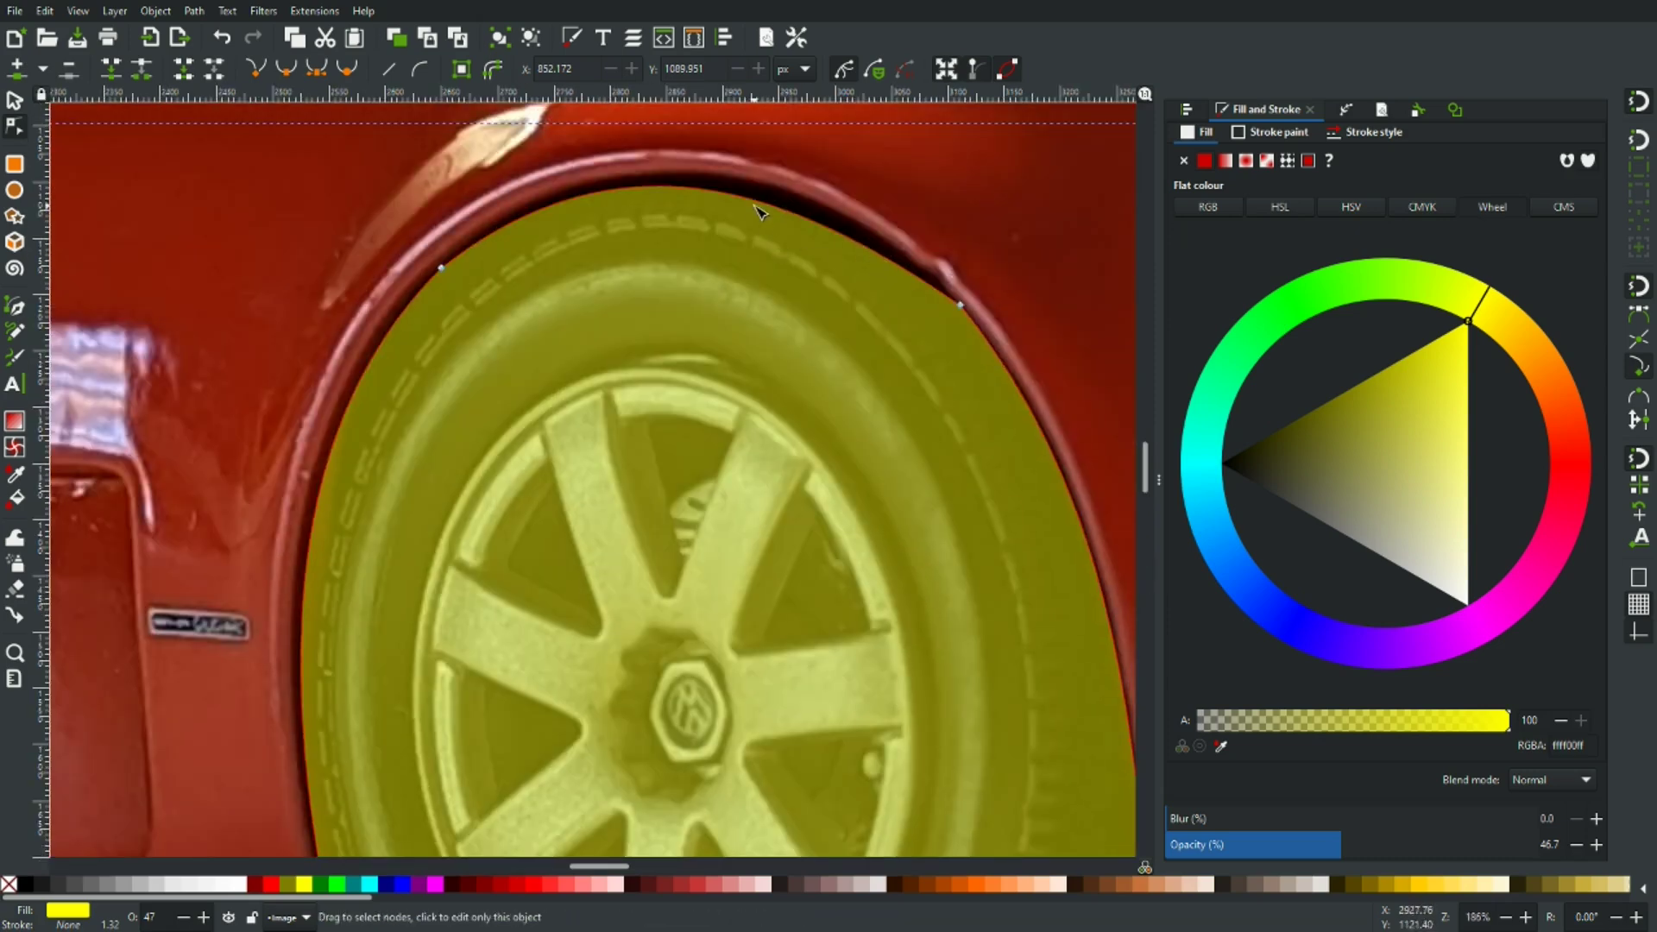
{"action": "left_click_drag", "start_coordinate": [756, 205], "coordinate": [771, 204]}
{"action": "left_click", "coordinate": [960, 307]}
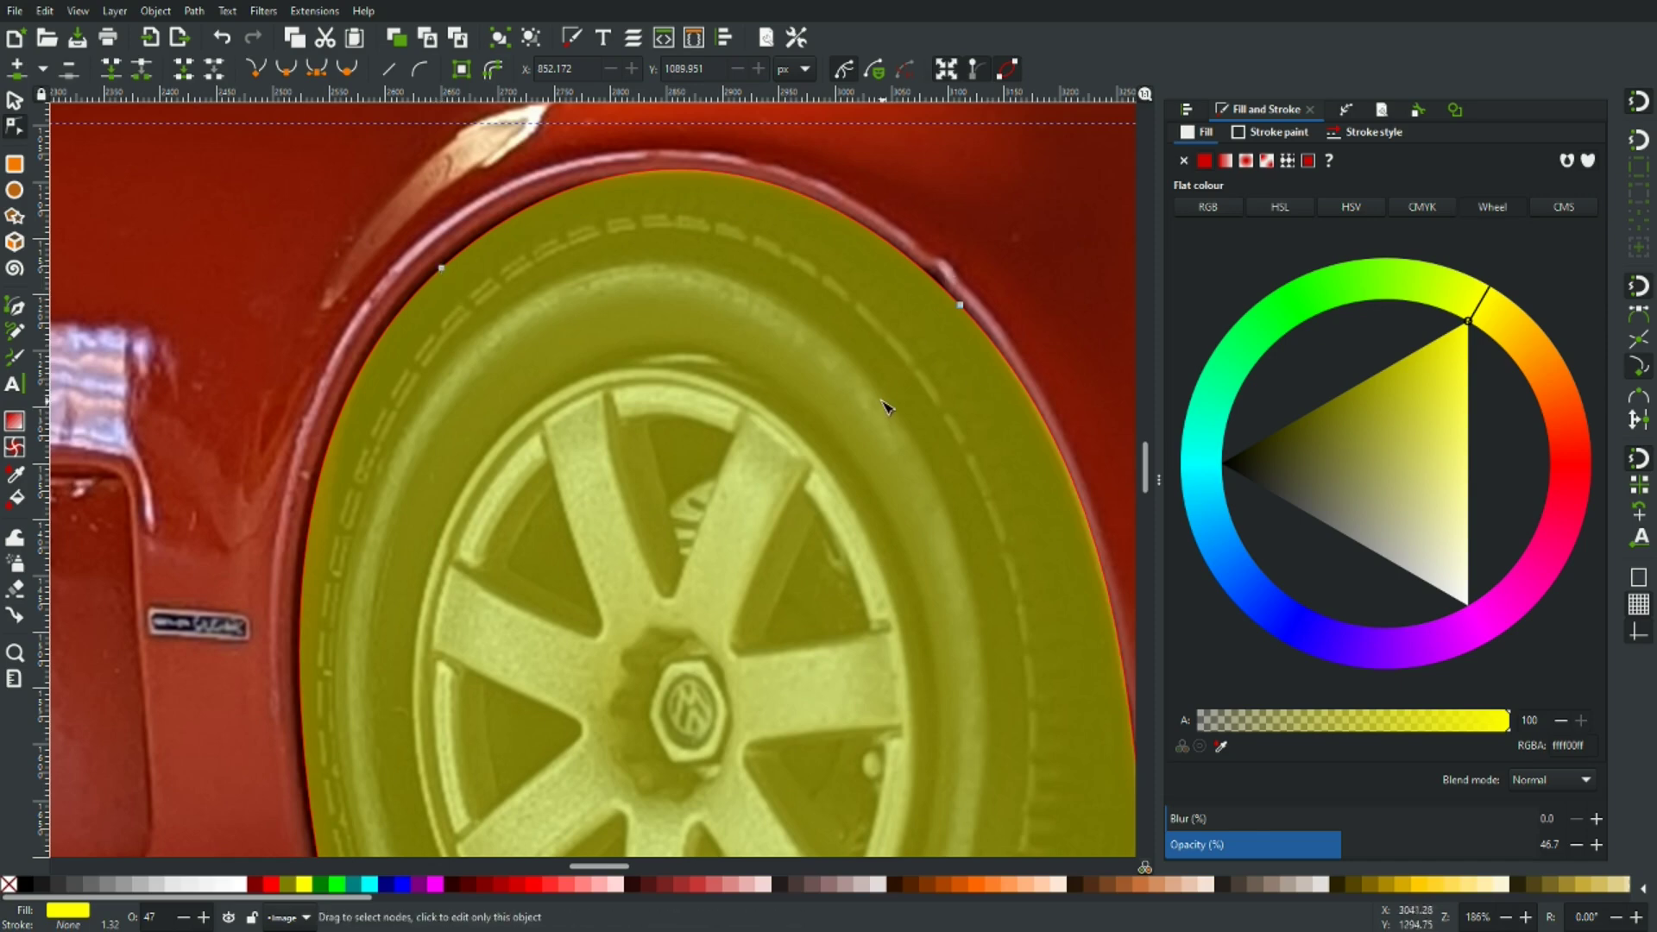
{"action": "scroll", "coordinate": [886, 405], "scroll_direction": "down", "scroll_amount": 5}
{"action": "scroll", "coordinate": [886, 406], "scroll_direction": "right", "scroll_amount": 5}
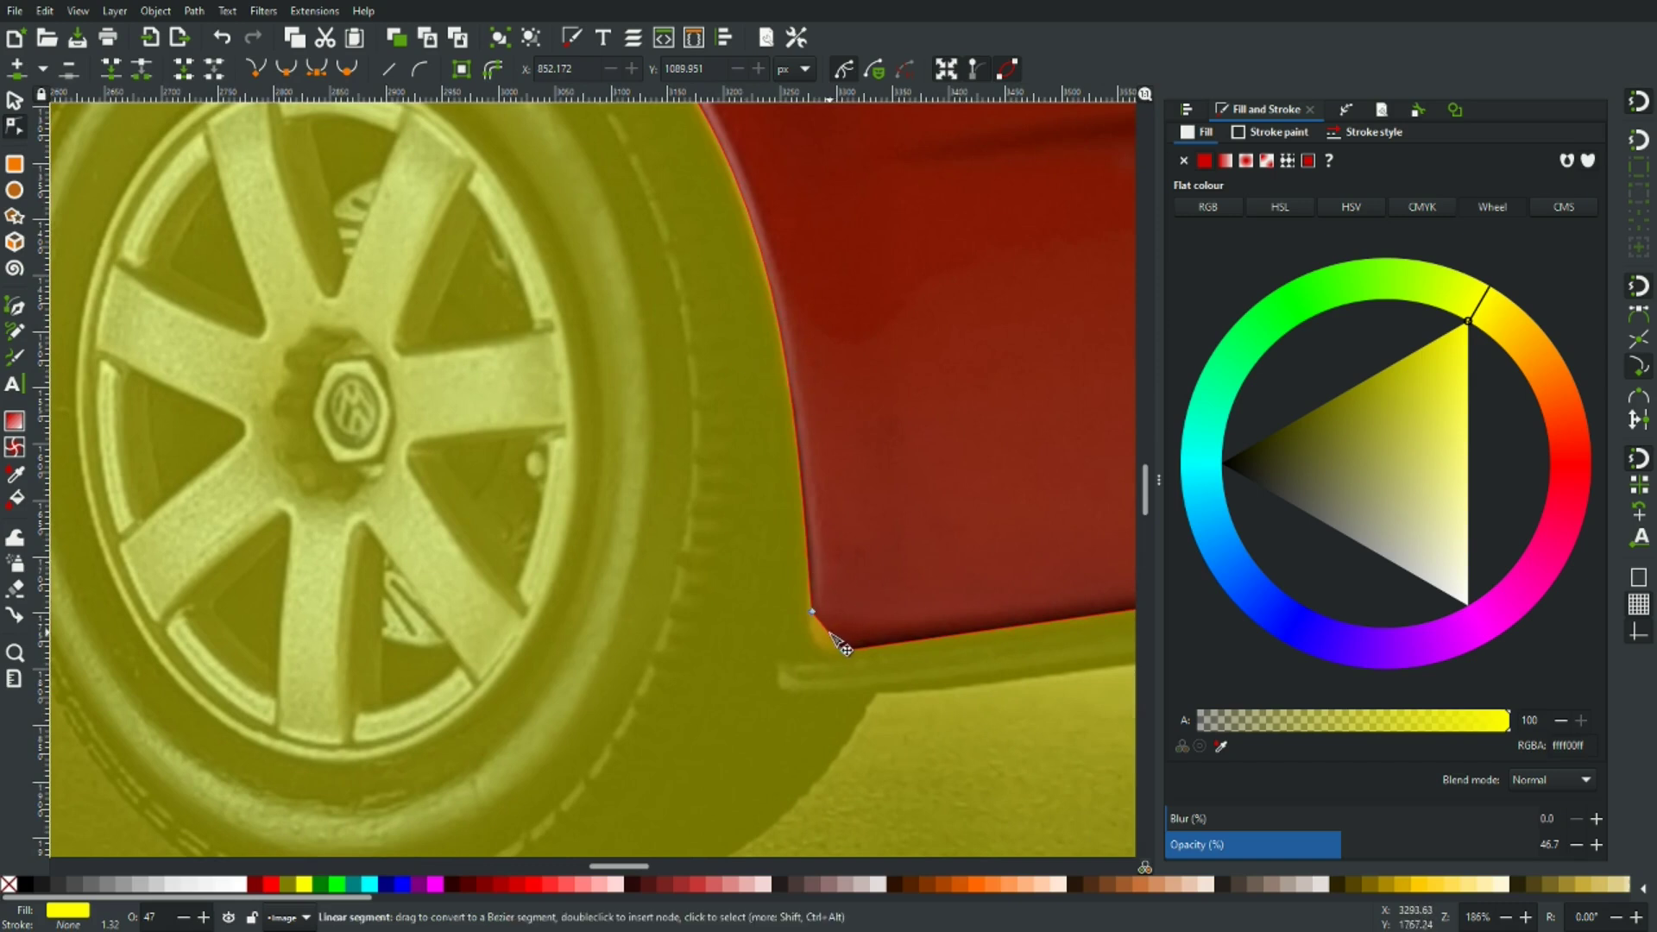
{"action": "left_click_drag", "start_coordinate": [830, 634], "coordinate": [822, 644]}
{"action": "key", "text": "Escape"}
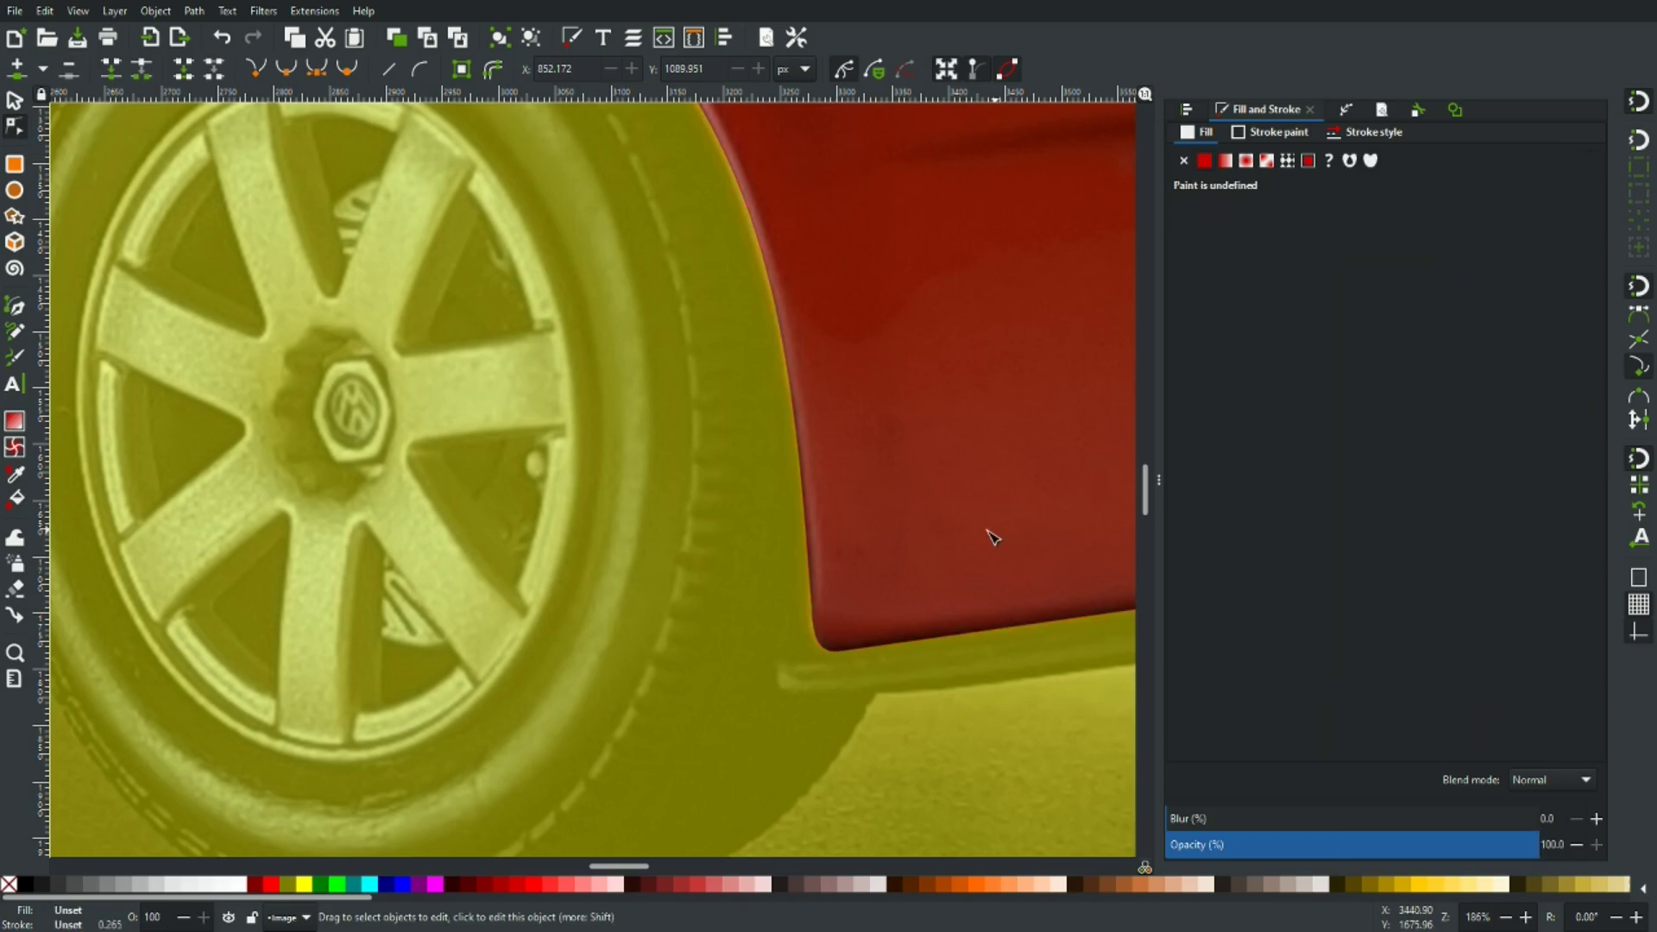
Bend the yellow path's bottom edge and corner to follow the bumper panel
{"action": "scroll", "coordinate": [992, 537], "scroll_direction": "down", "scroll_amount": 5}
{"action": "scroll", "coordinate": [1010, 569], "scroll_direction": "up", "scroll_amount": 1}
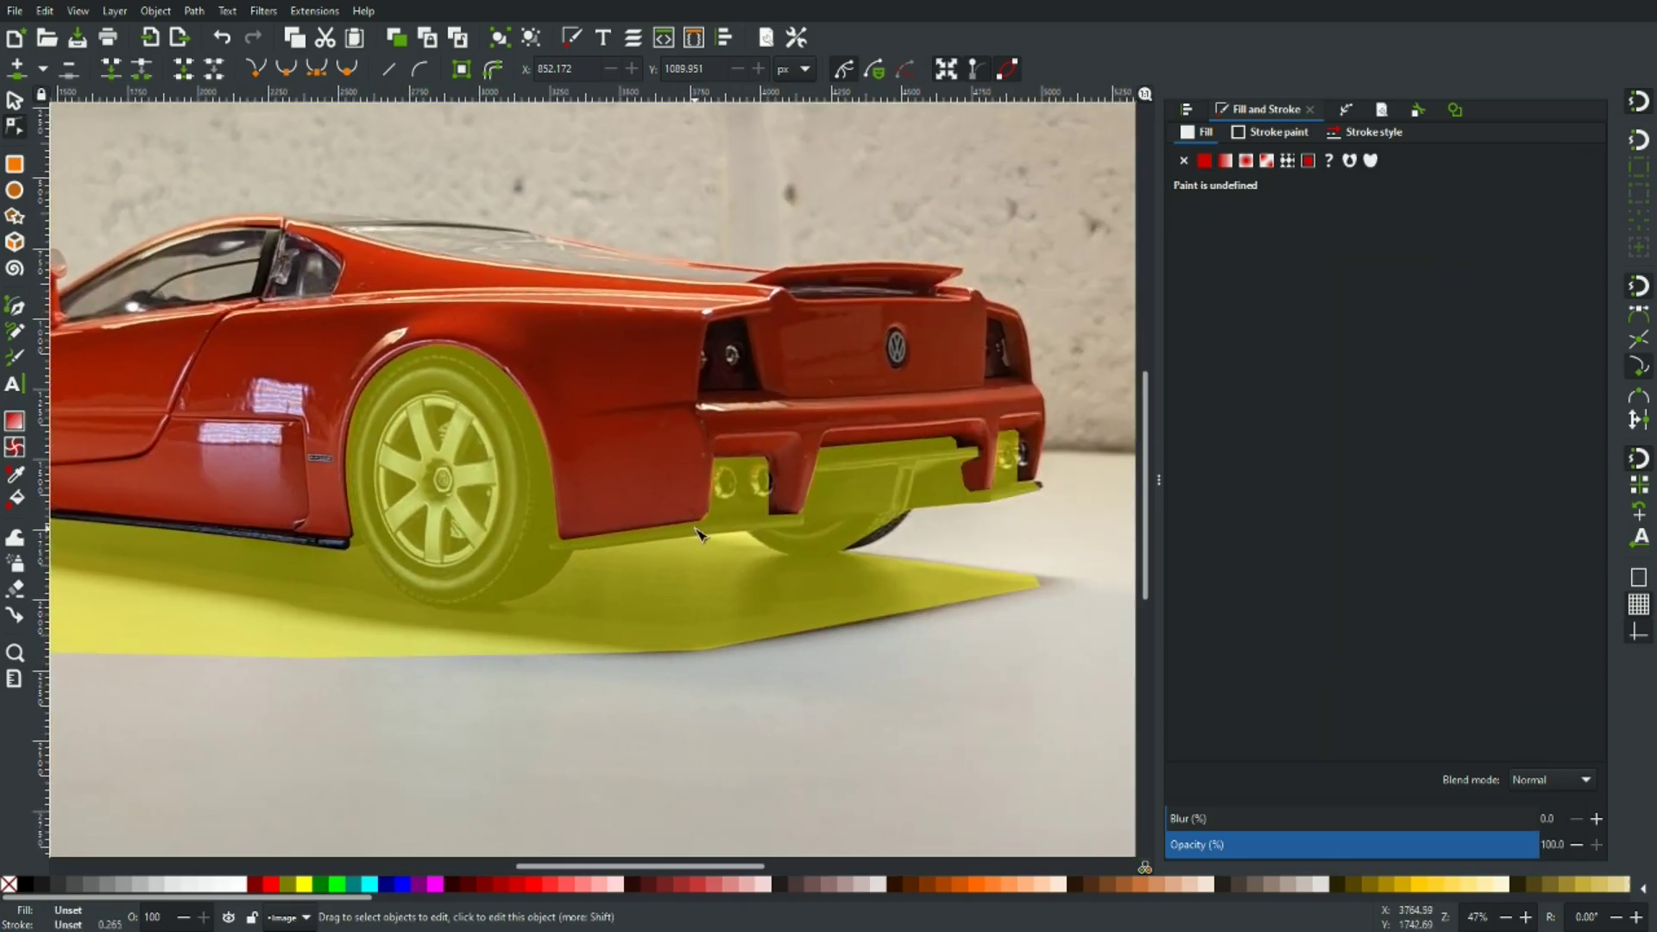
{"action": "scroll", "coordinate": [699, 532], "scroll_direction": "up", "scroll_amount": 5}
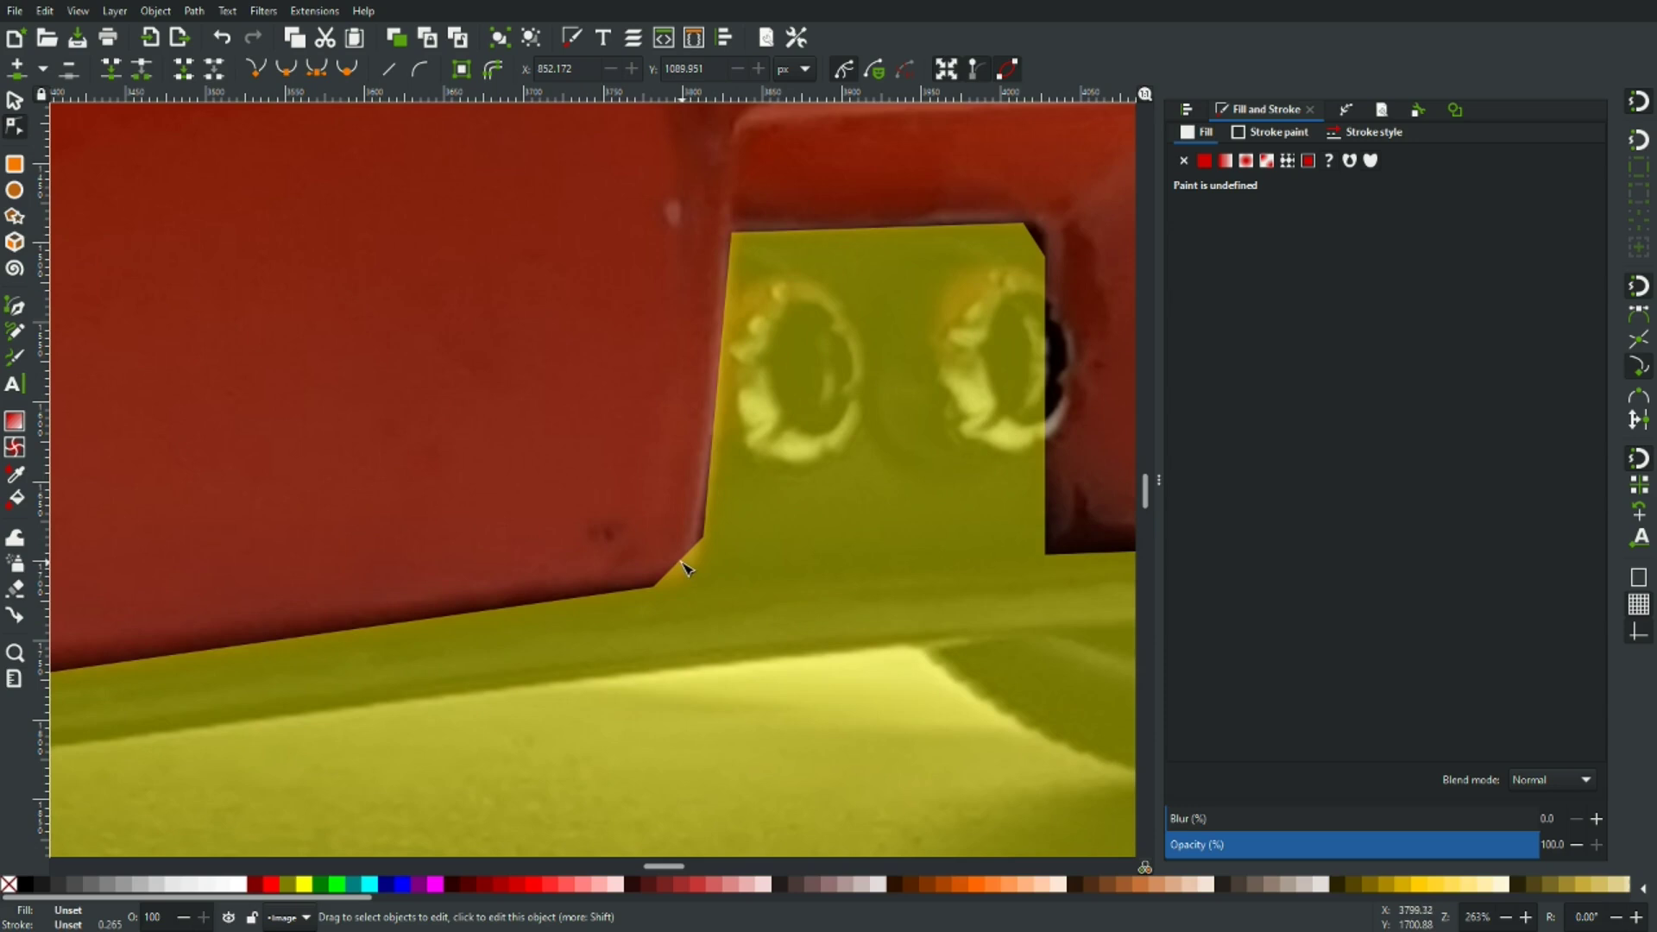
{"action": "left_click", "coordinate": [681, 567]}
{"action": "scroll", "coordinate": [447, 555], "scroll_direction": "left", "scroll_amount": 5}
{"action": "scroll", "coordinate": [447, 555], "scroll_direction": "down", "scroll_amount": 2}
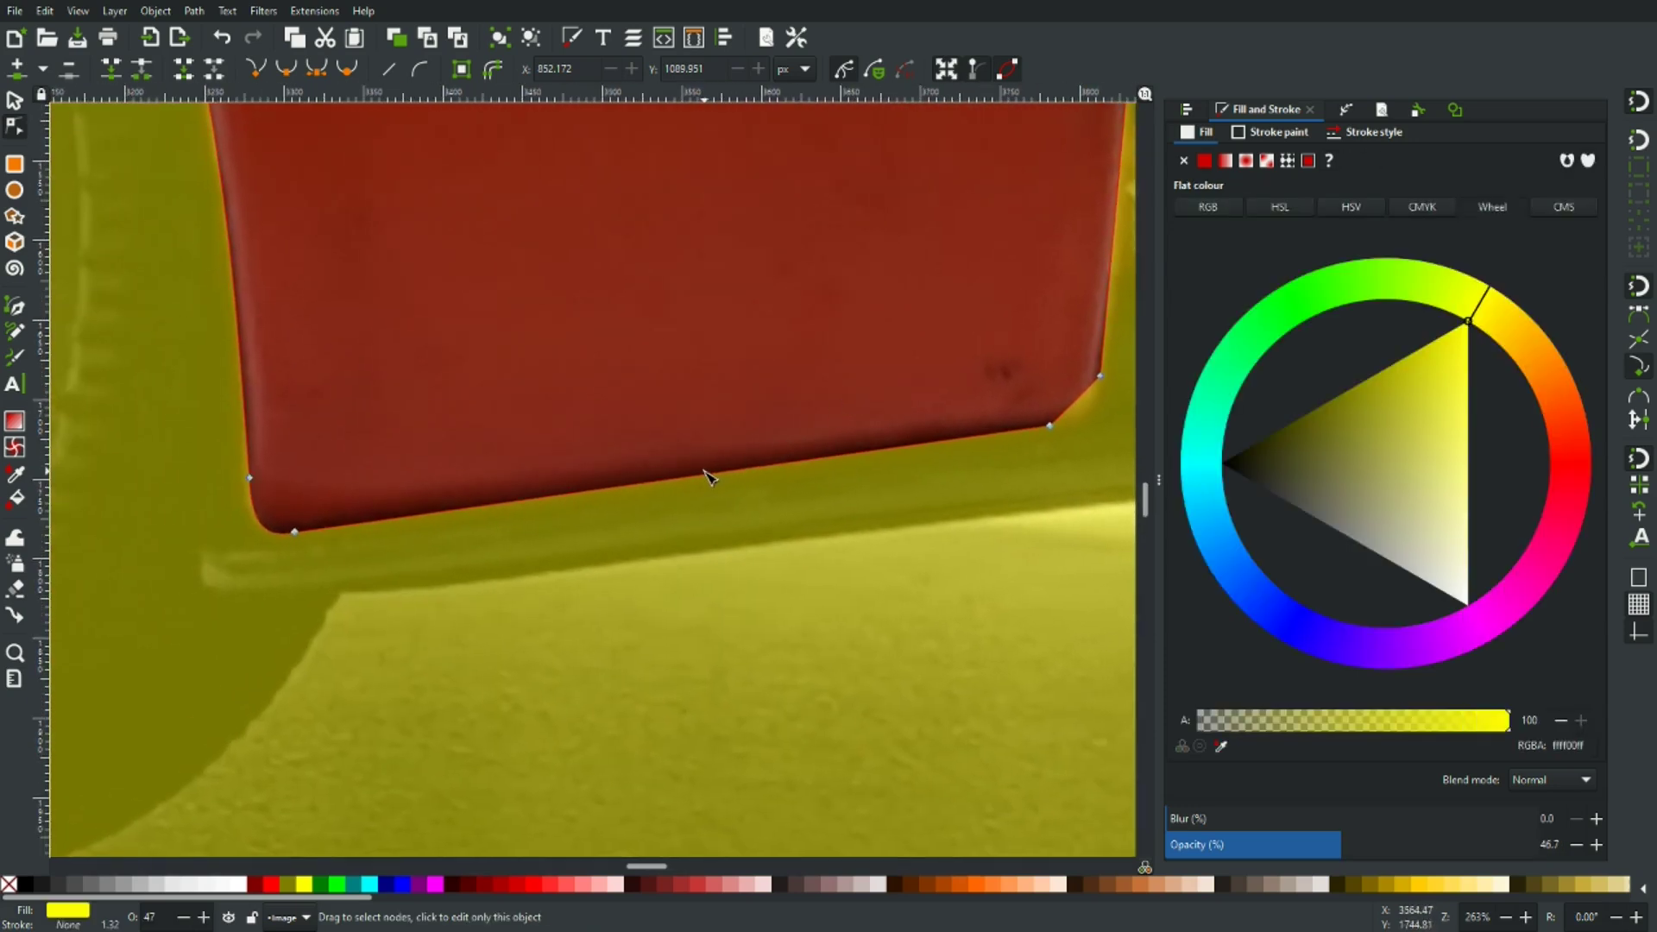
{"action": "left_click_drag", "start_coordinate": [692, 476], "coordinate": [694, 484]}
{"action": "scroll", "coordinate": [701, 492], "scroll_direction": "right", "scroll_amount": 5}
{"action": "left_click_drag", "start_coordinate": [692, 468], "coordinate": [704, 480]}
Round the bumper corner and the notch corner of the yellow path into curves
{"action": "scroll", "coordinate": [742, 484], "scroll_direction": "up", "scroll_amount": 6}
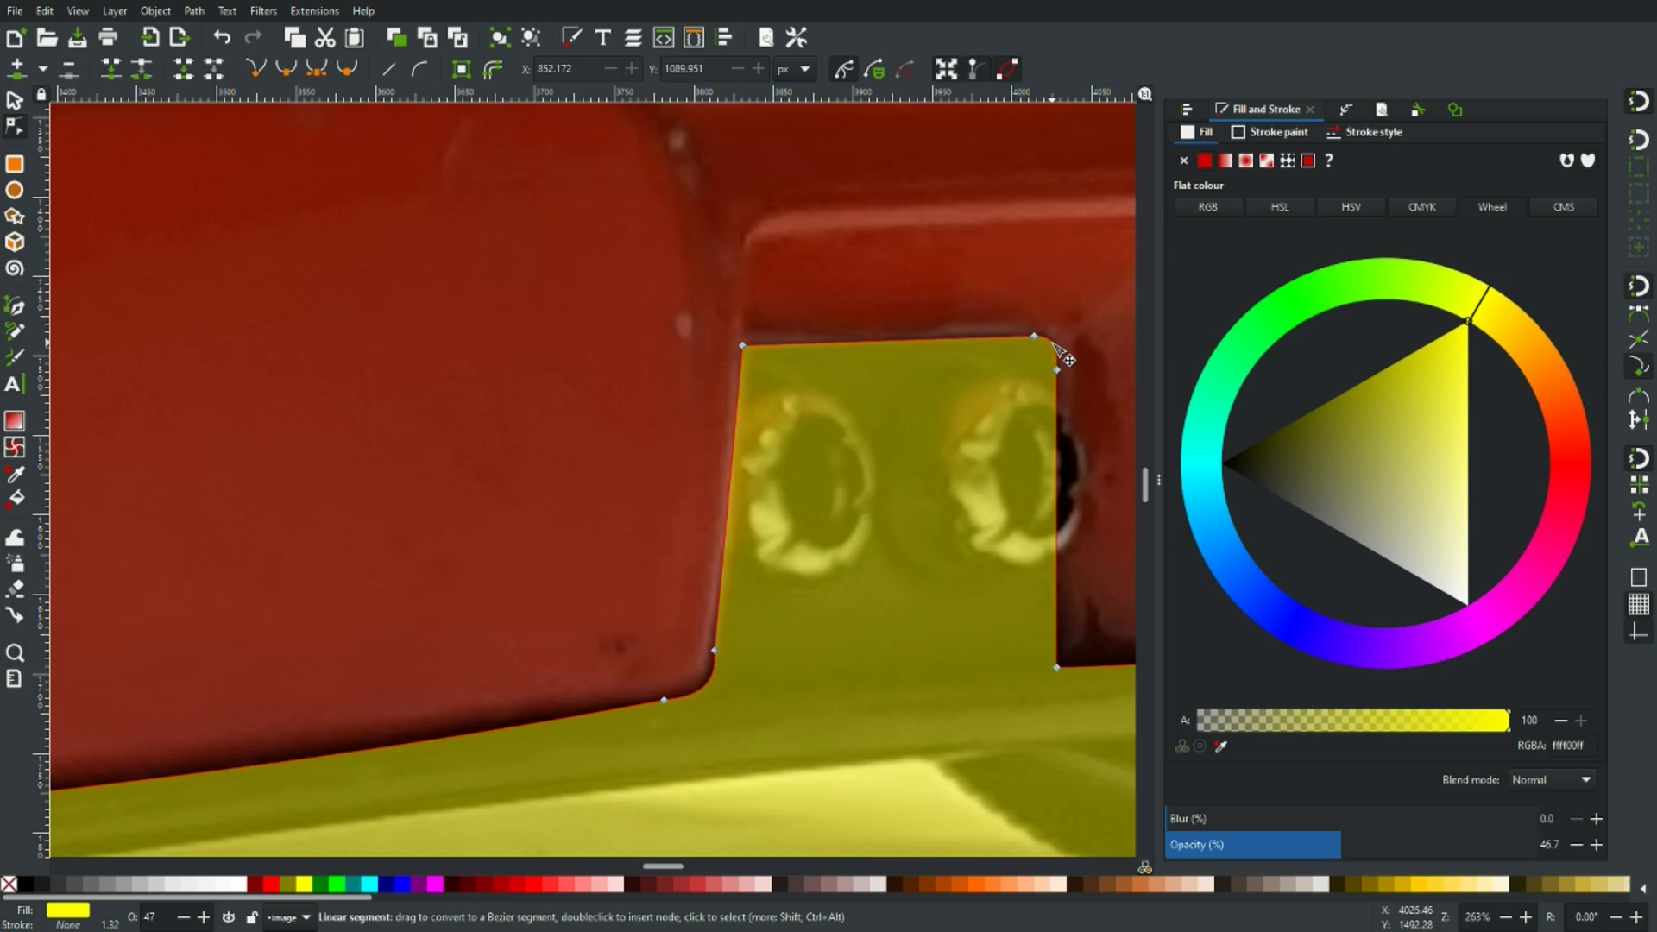
{"action": "scroll", "coordinate": [863, 311], "scroll_direction": "down", "scroll_amount": 6}
{"action": "scroll", "coordinate": [718, 267], "scroll_direction": "right", "scroll_amount": 10}
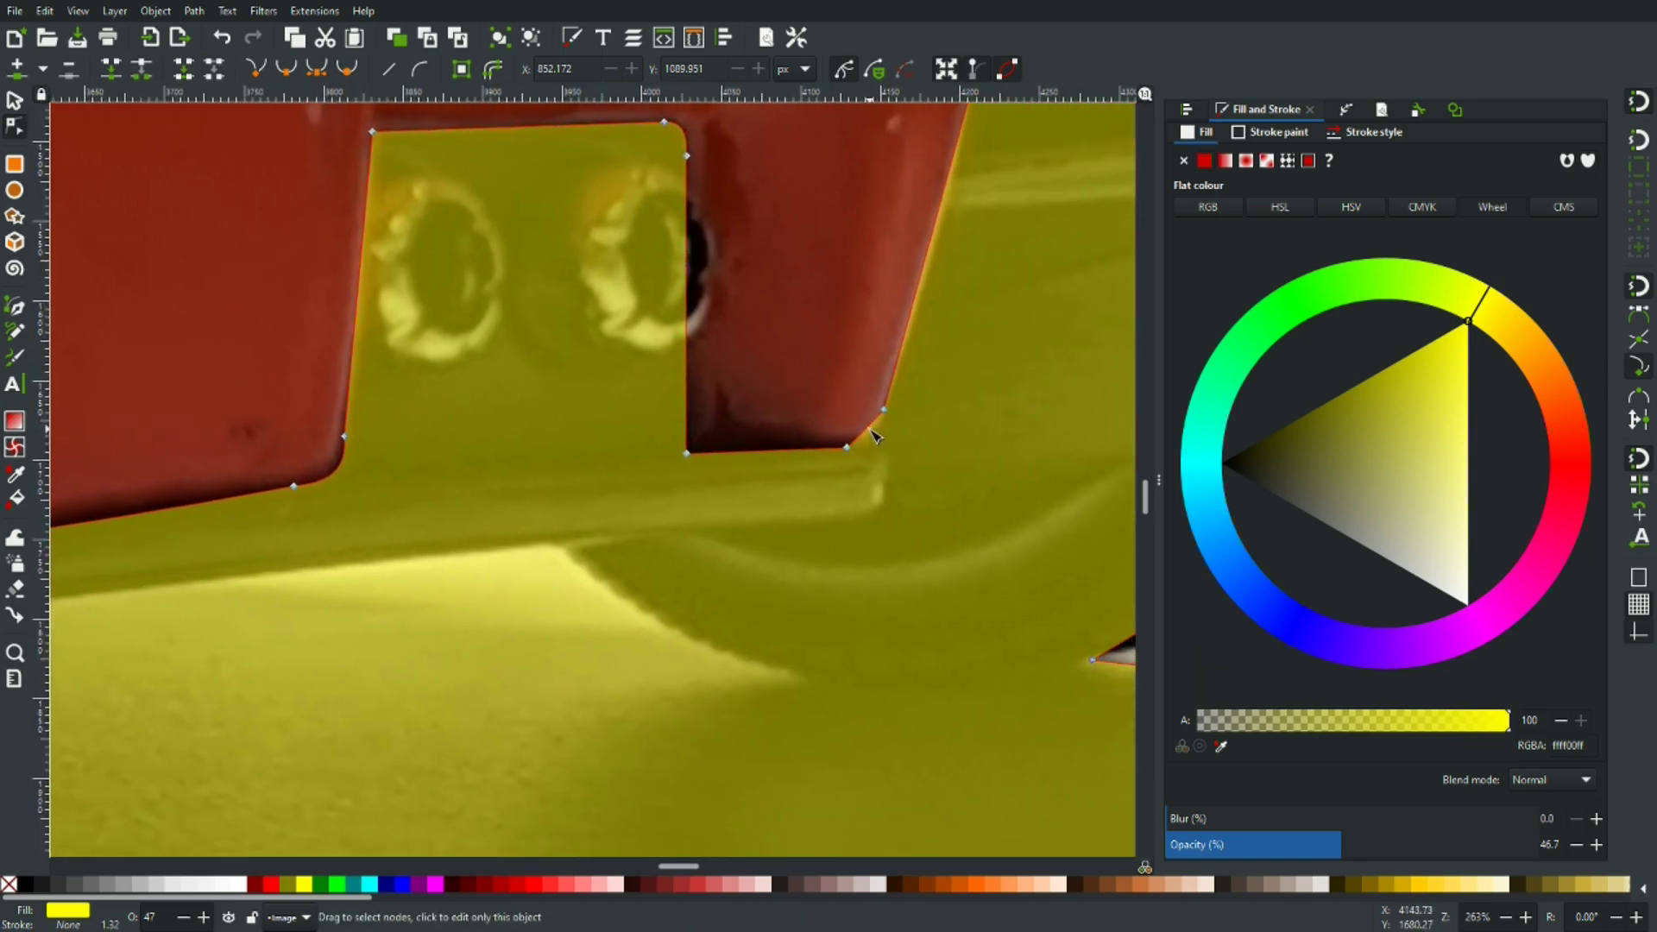
{"action": "left_click_drag", "start_coordinate": [872, 435], "coordinate": [875, 440]}
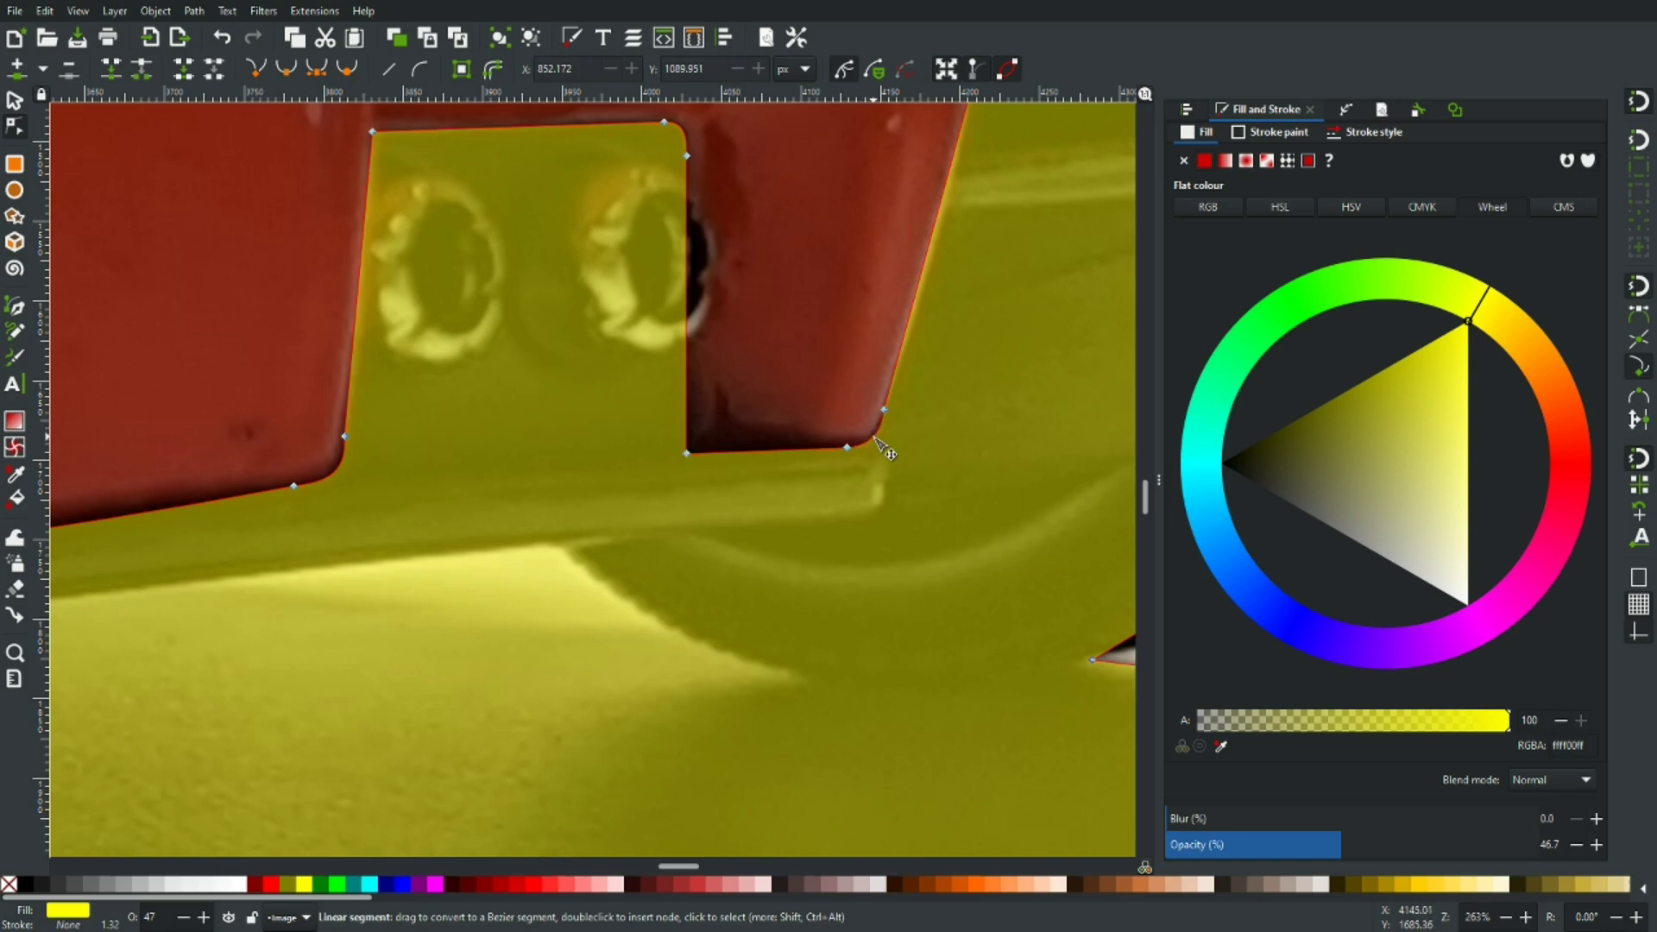
{"action": "scroll", "coordinate": [915, 423], "scroll_direction": "up", "scroll_amount": 7}
{"action": "scroll", "coordinate": [946, 392], "scroll_direction": "right", "scroll_amount": 7}
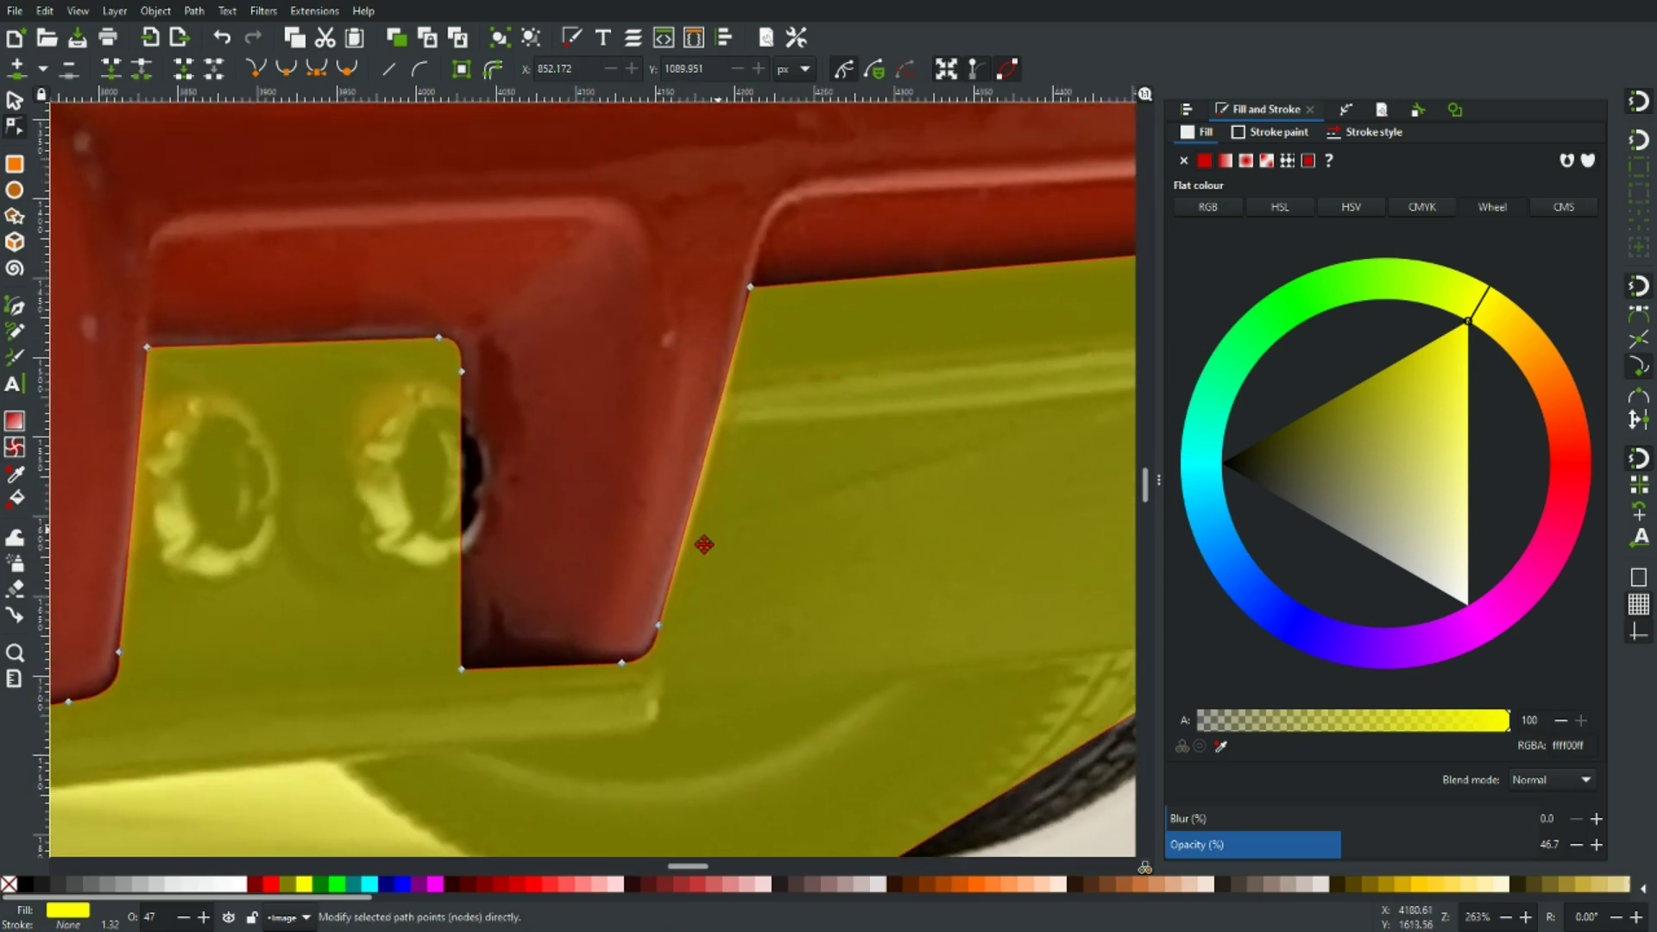
{"action": "scroll", "coordinate": [867, 417], "scroll_direction": "down", "scroll_amount": 2}
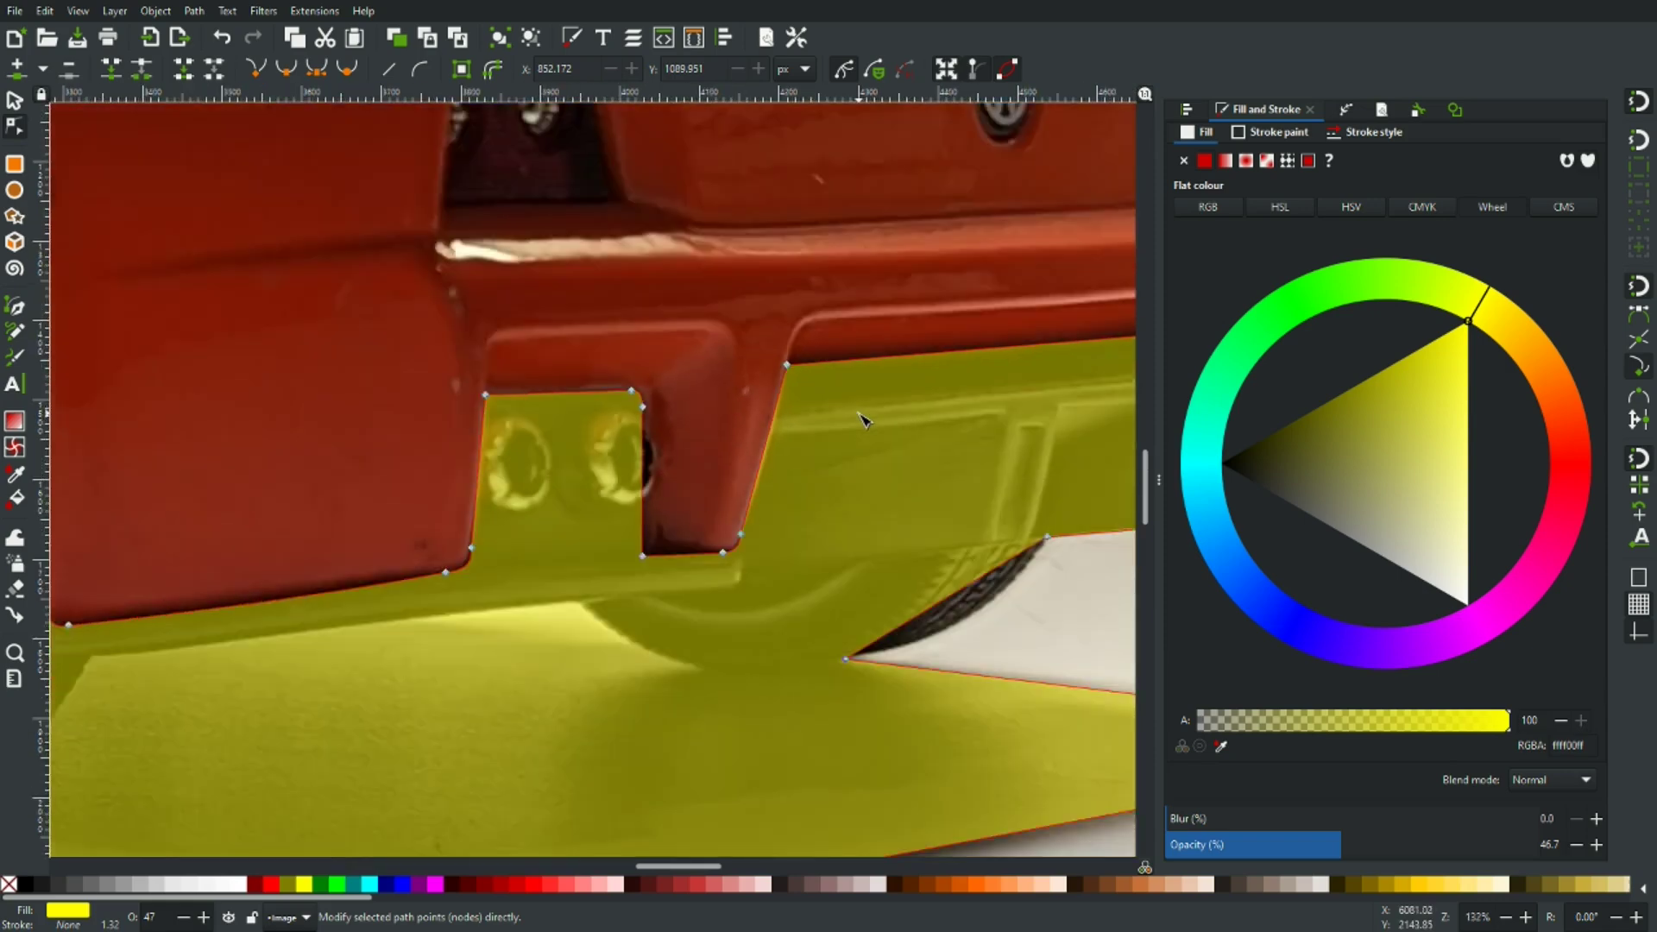
{"action": "scroll", "coordinate": [867, 416], "scroll_direction": "right", "scroll_amount": 10}
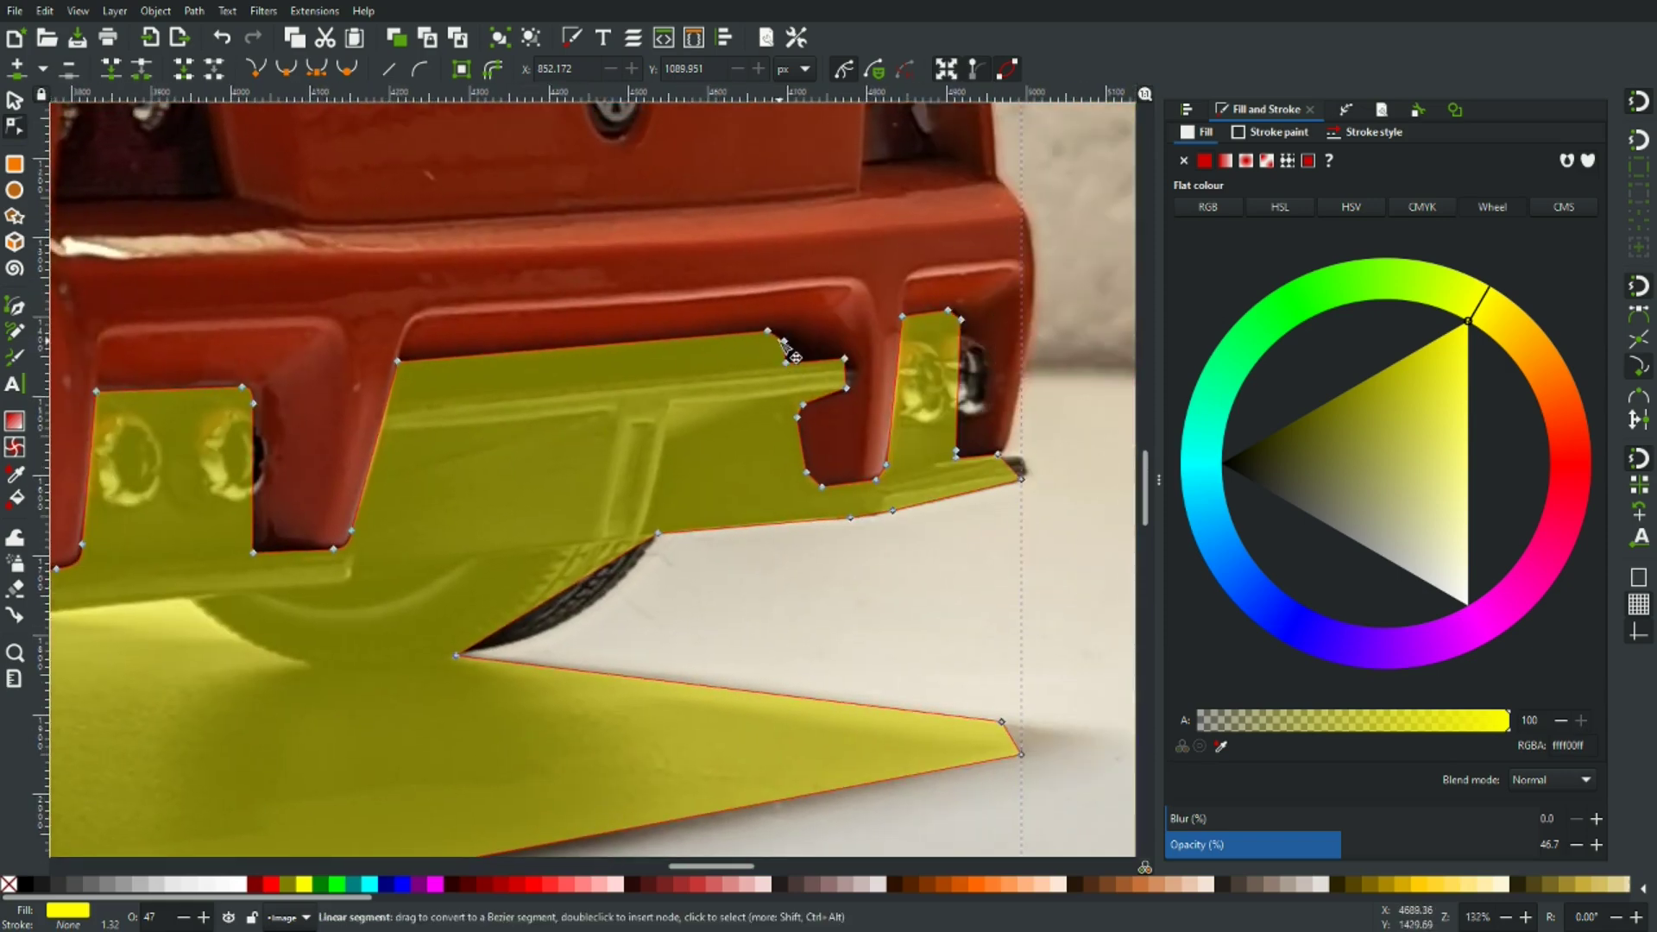
{"action": "scroll", "coordinate": [777, 341], "scroll_direction": "up", "scroll_amount": 5}
{"action": "left_click_drag", "start_coordinate": [777, 345], "coordinate": [794, 321]}
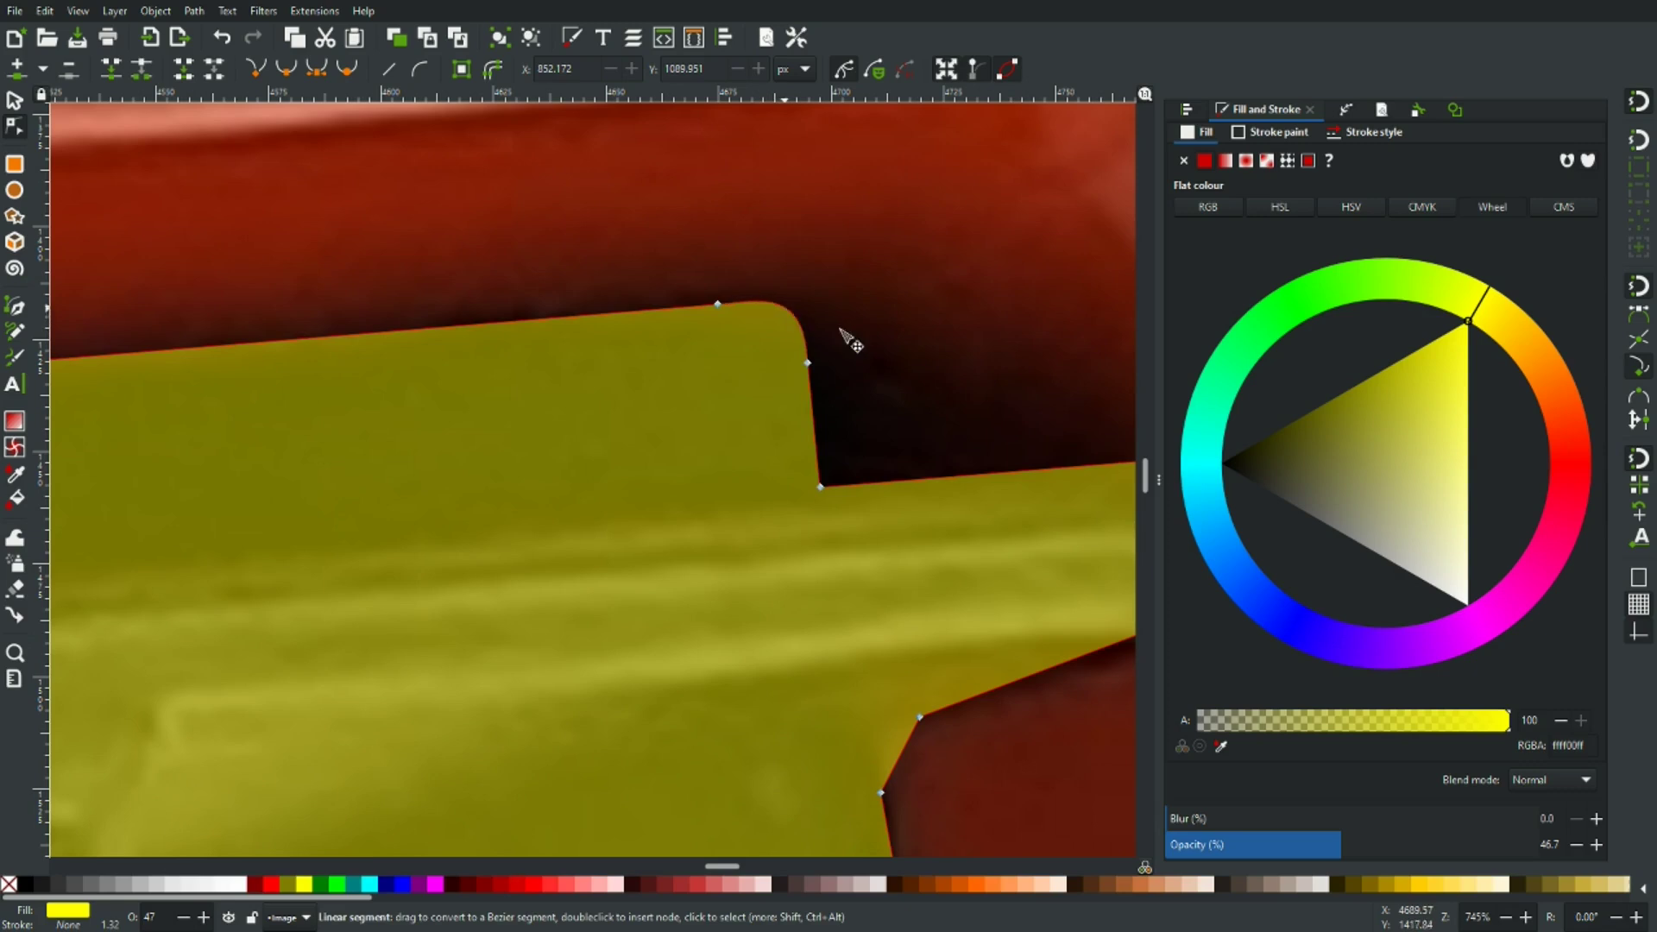
{"action": "scroll", "coordinate": [904, 362], "scroll_direction": "down", "scroll_amount": 3}
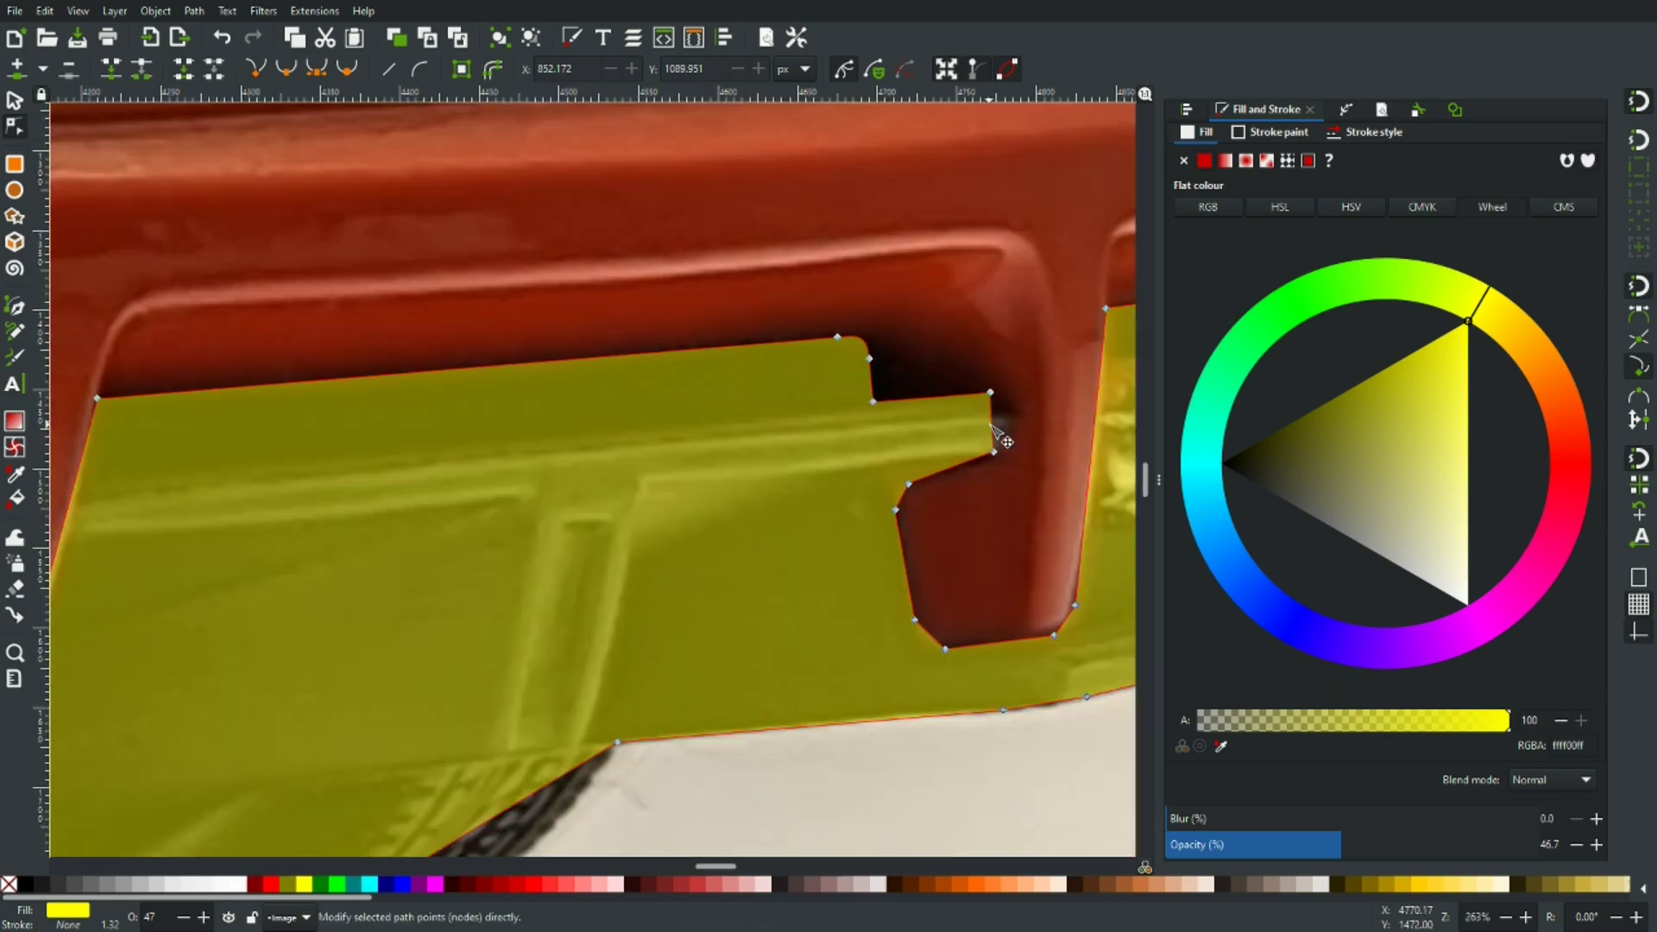
{"action": "left_click_drag", "start_coordinate": [1006, 425], "coordinate": [876, 399]}
{"action": "scroll", "coordinate": [818, 408], "scroll_direction": "up", "scroll_amount": 3}
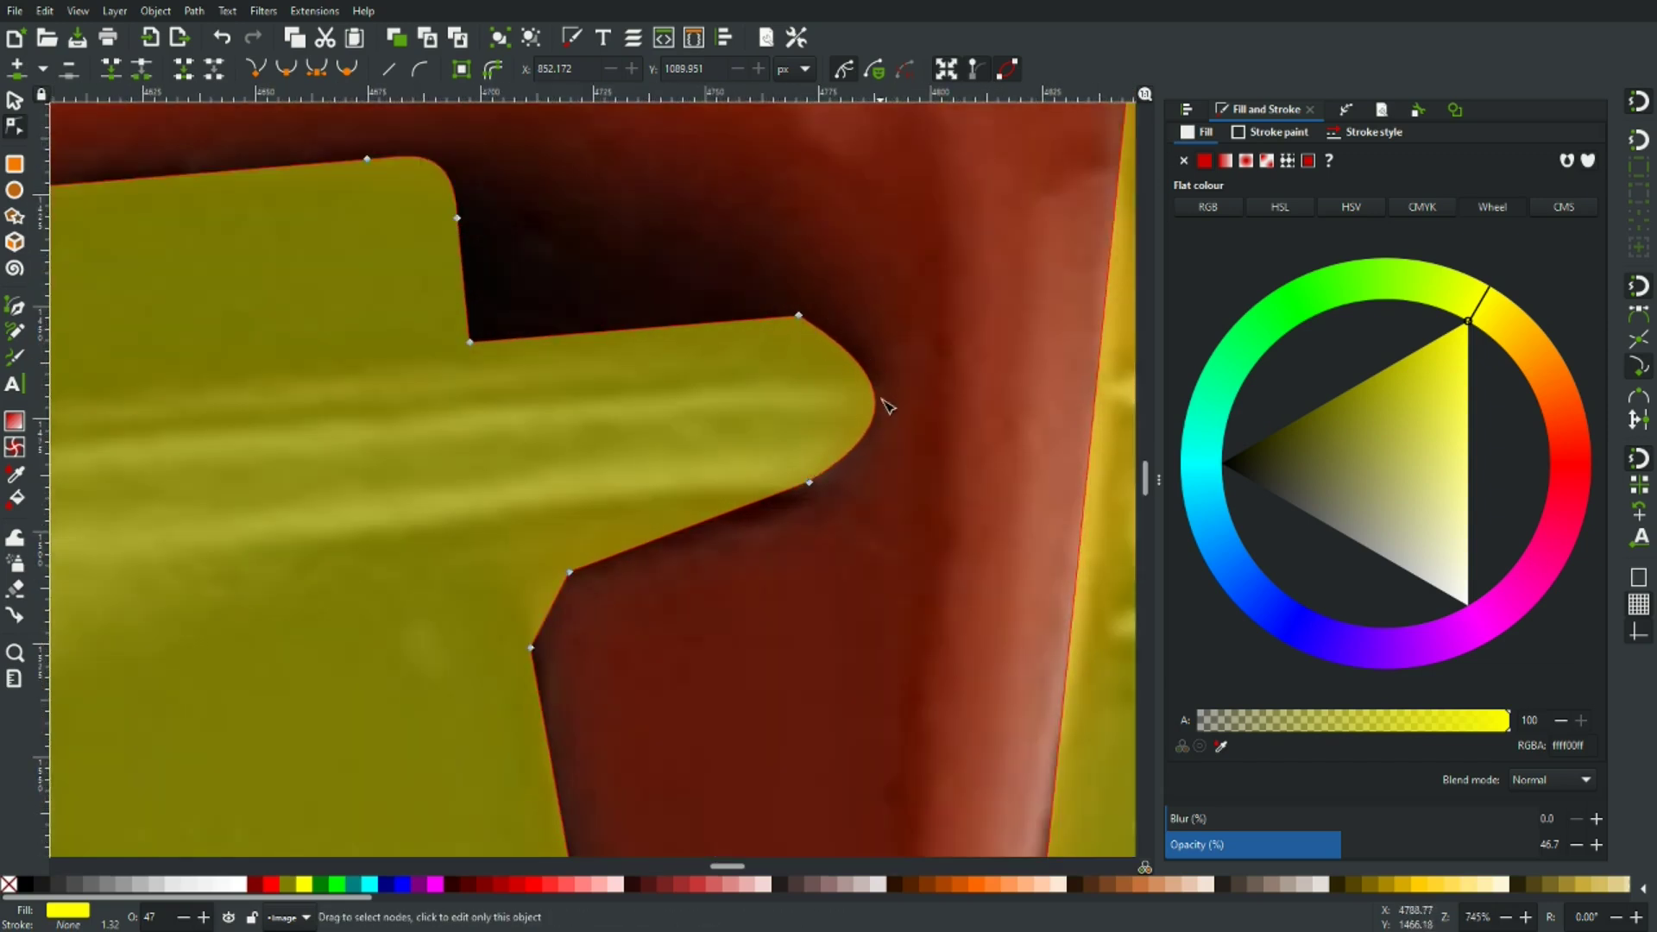
Add a node at the notch tip, lift it, and shorten the upper corner's handle to remove the bump
{"action": "double_click", "coordinate": [830, 336]}
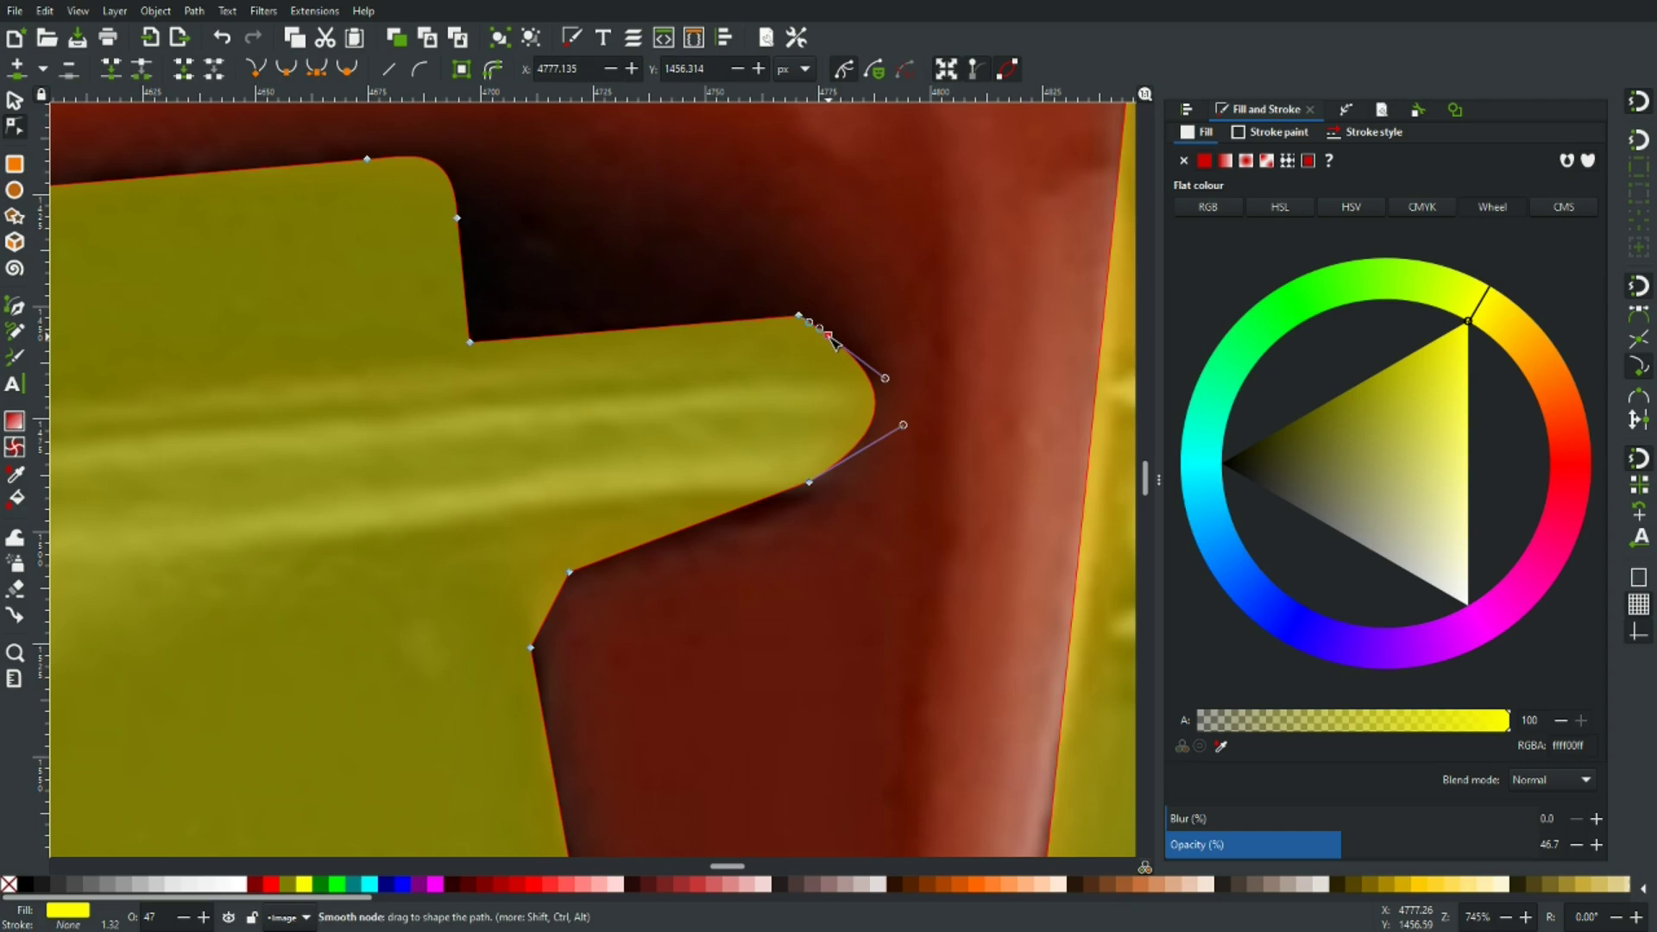
{"action": "left_click_drag", "start_coordinate": [834, 343], "coordinate": [835, 329]}
{"action": "left_click", "coordinate": [887, 310]}
{"action": "left_click", "coordinate": [846, 333]}
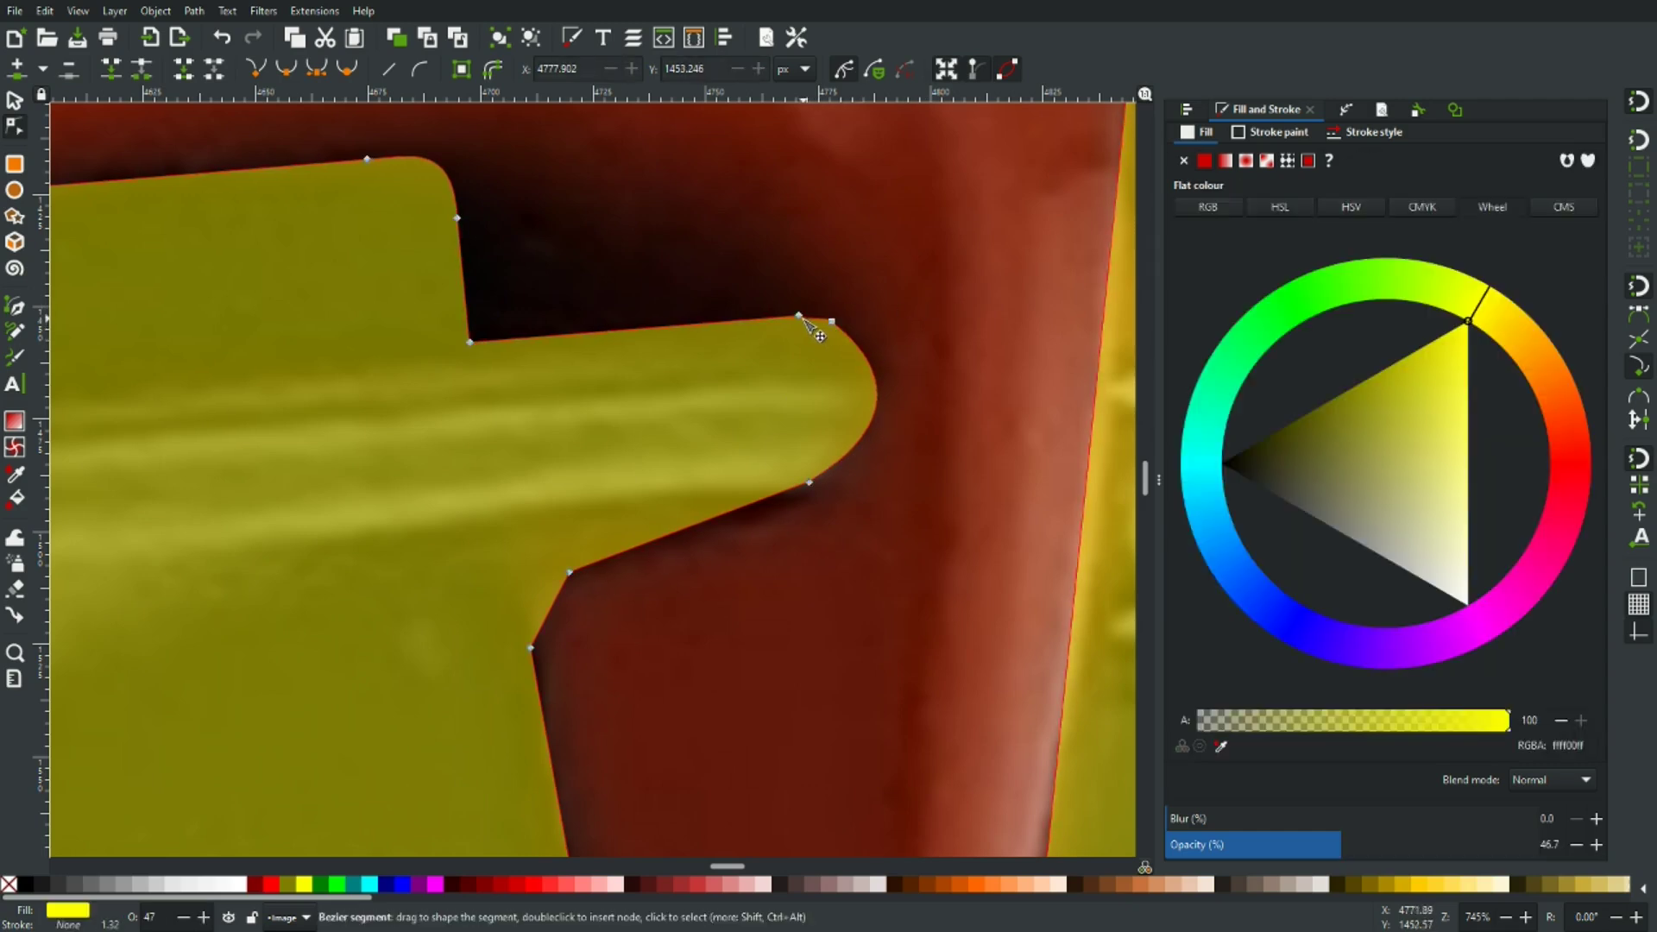
{"action": "left_click", "coordinate": [799, 316]}
{"action": "scroll", "coordinate": [820, 332], "scroll_direction": "up", "scroll_amount": 3, "text": "ctrl"}
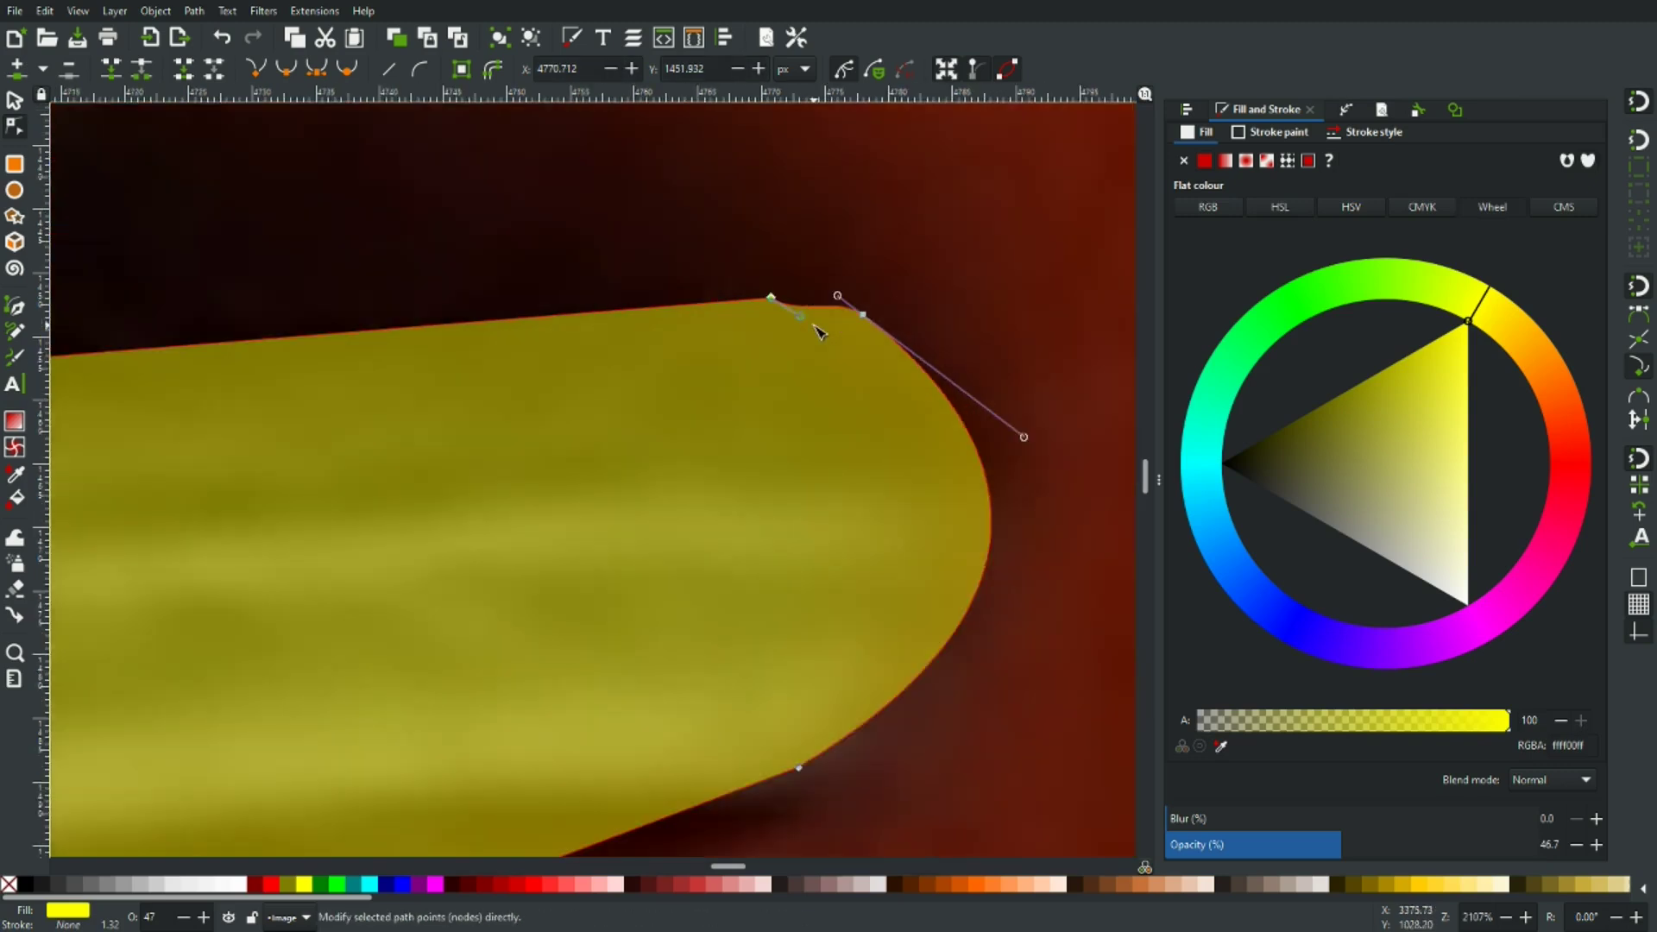
{"action": "scroll", "coordinate": [815, 331], "scroll_direction": "up", "scroll_amount": 2, "text": "ctrl"}
{"action": "left_click_drag", "start_coordinate": [791, 313], "coordinate": [744, 284]}
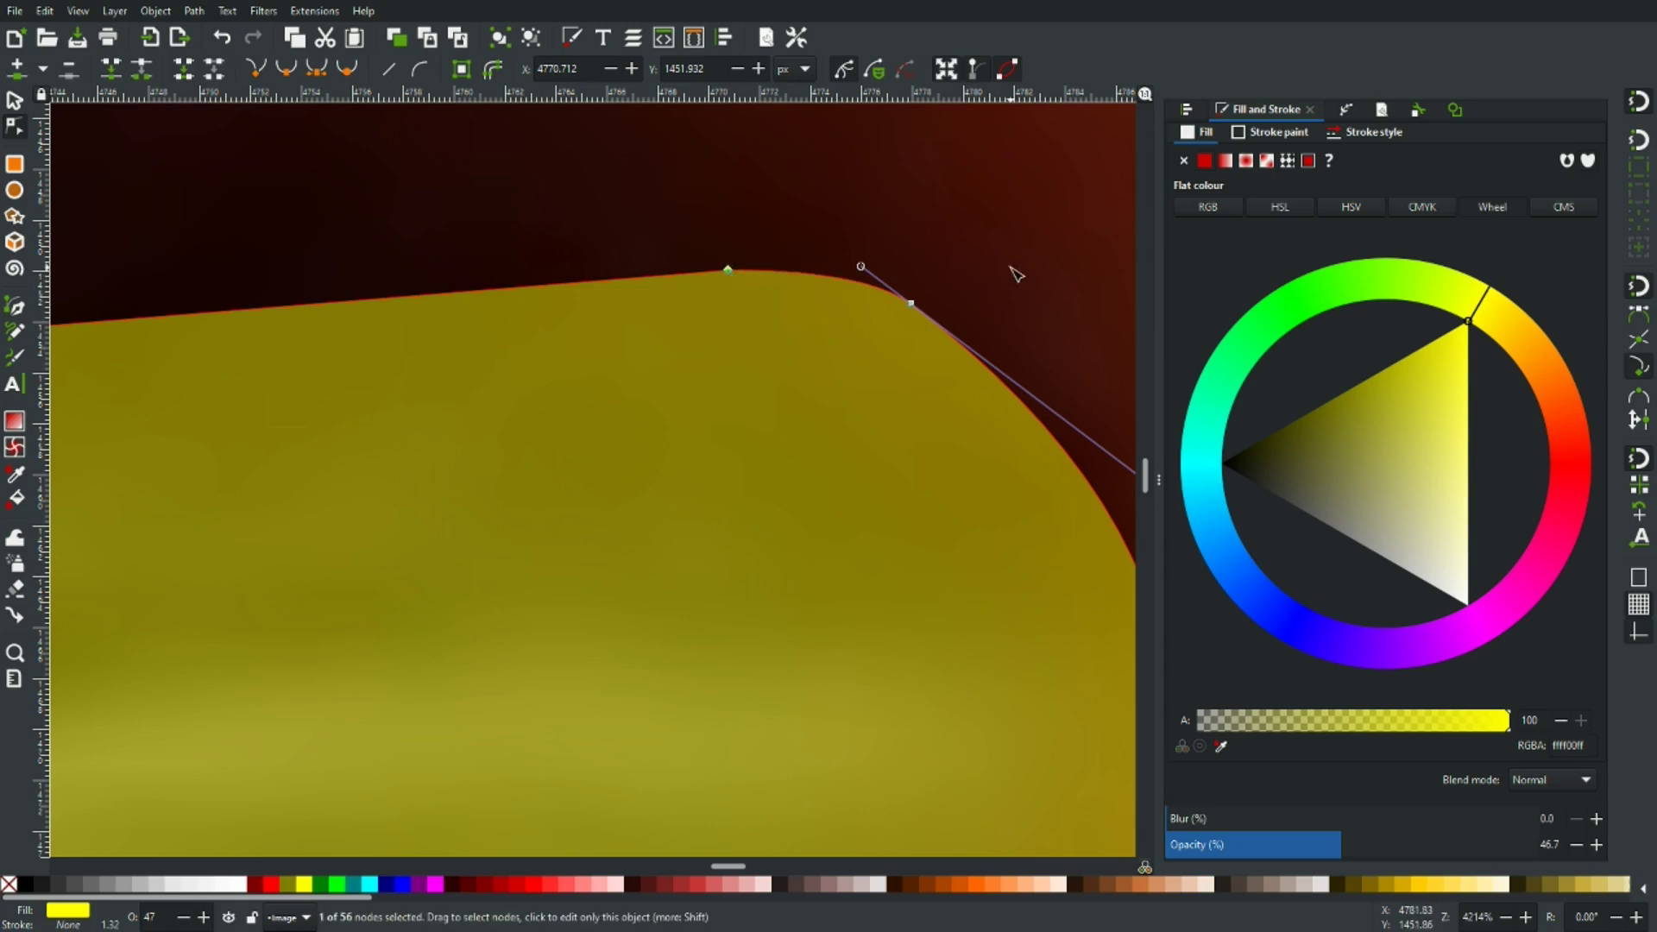
{"action": "key", "text": "Escape"}
{"action": "scroll", "coordinate": [956, 421], "scroll_direction": "down", "scroll_amount": 4}
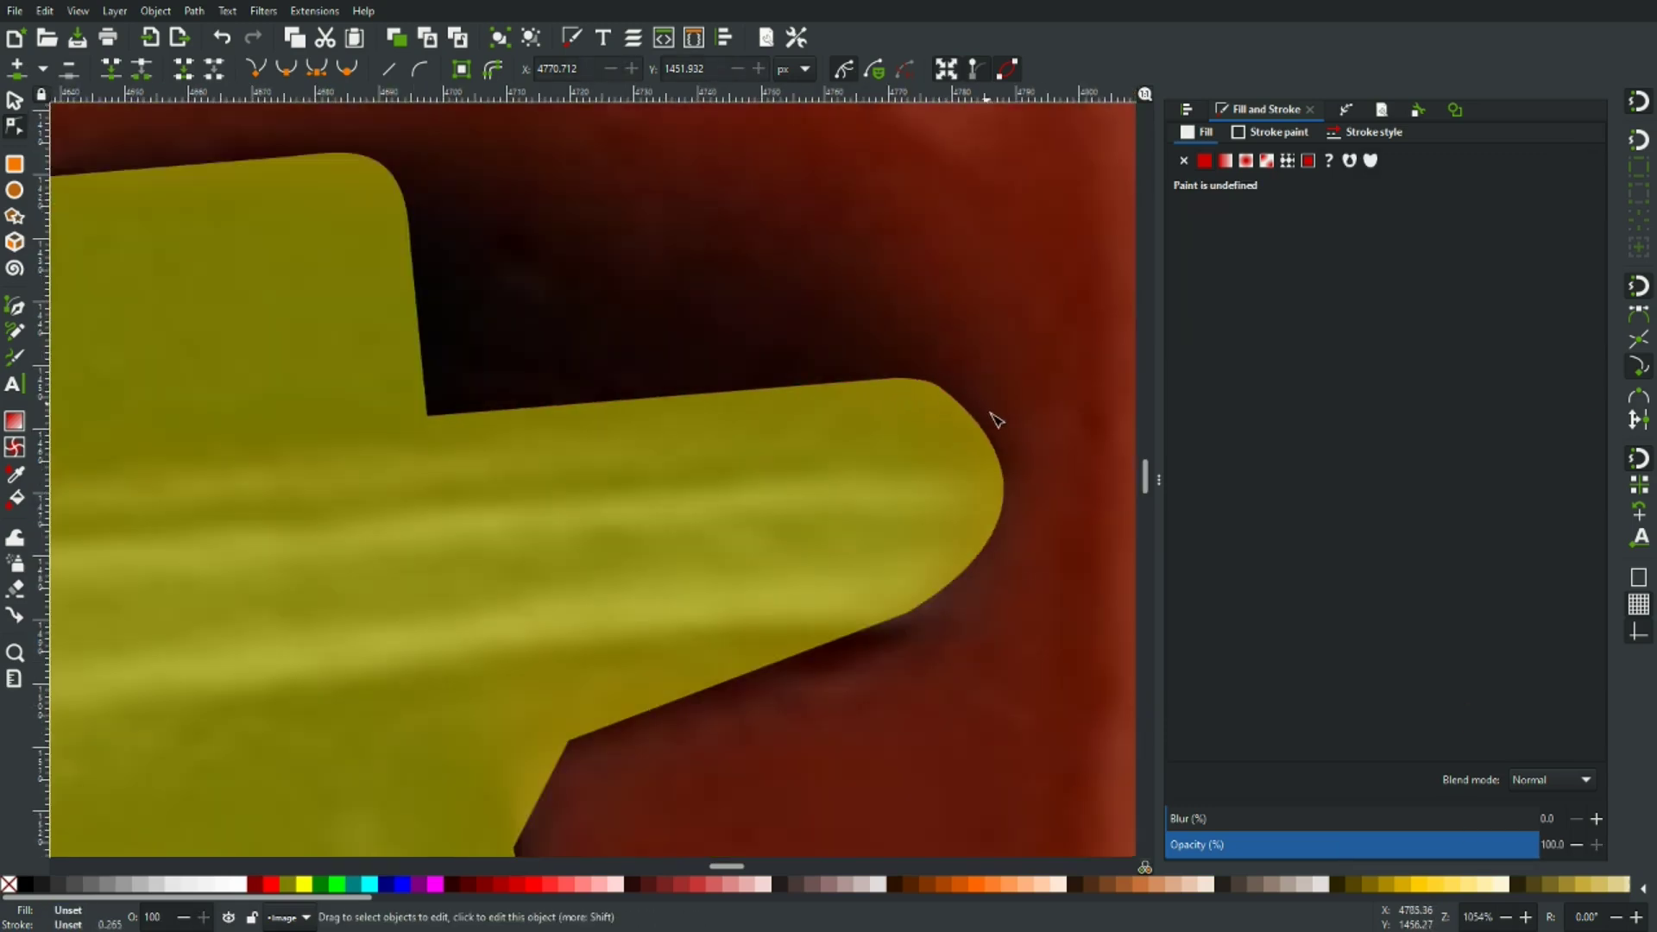
{"action": "scroll", "coordinate": [948, 499], "scroll_direction": "down", "scroll_amount": 10}
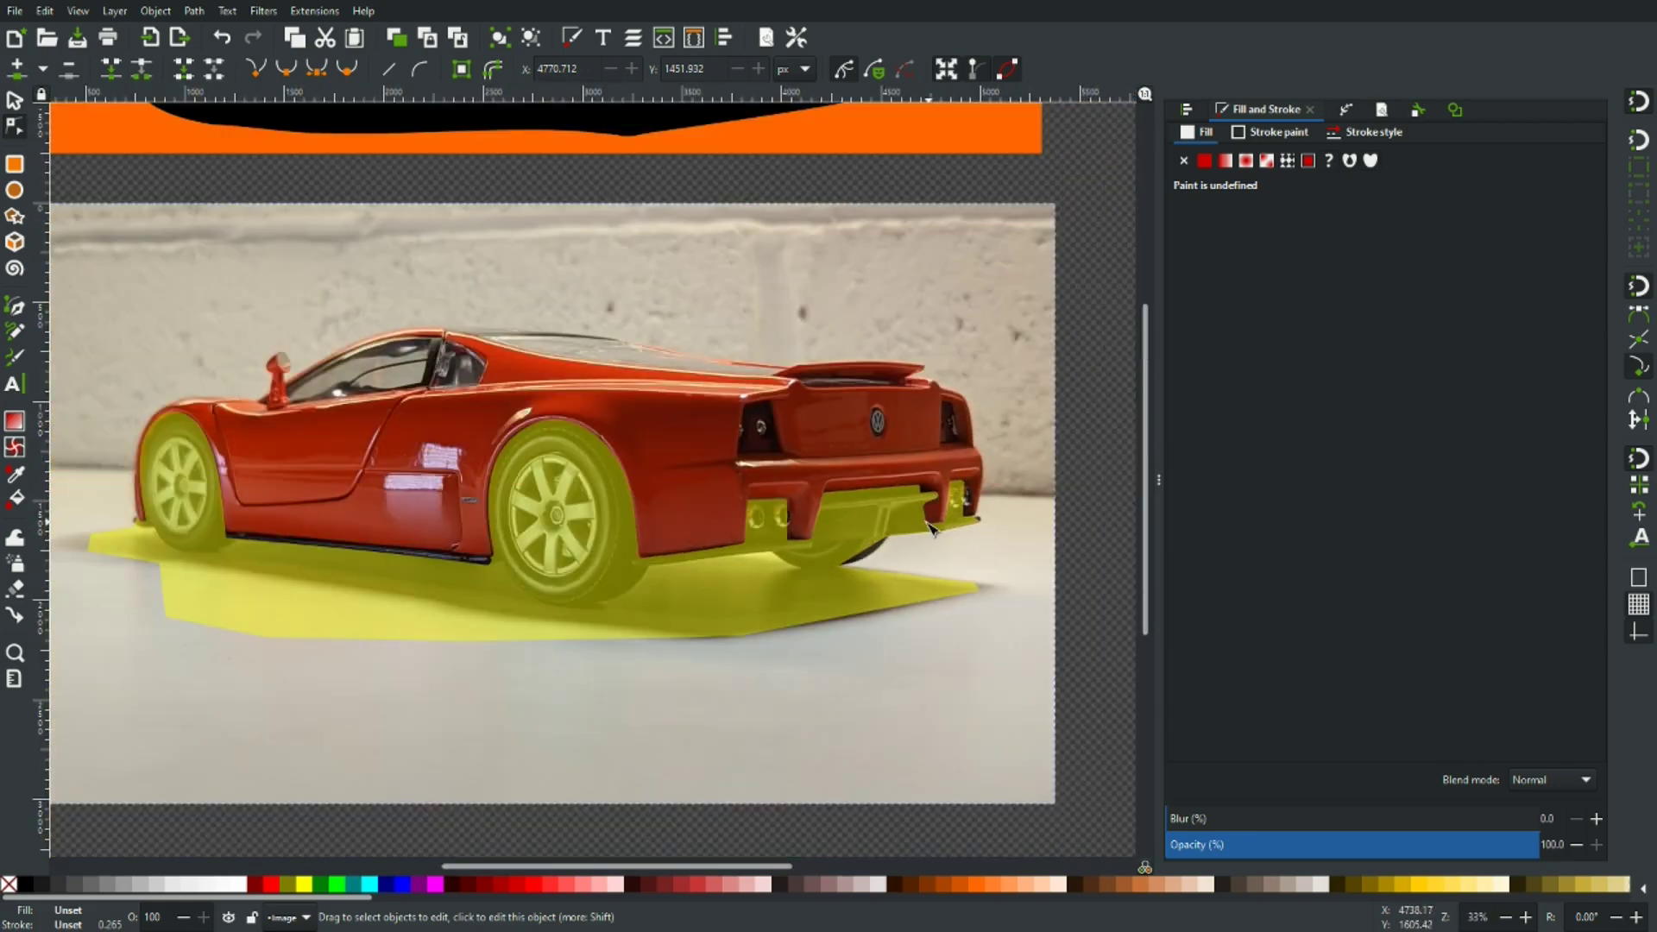
Curve the lower notch edge of the yellow path to follow the bumper
{"action": "scroll", "coordinate": [929, 511], "scroll_direction": "up", "scroll_amount": 10}
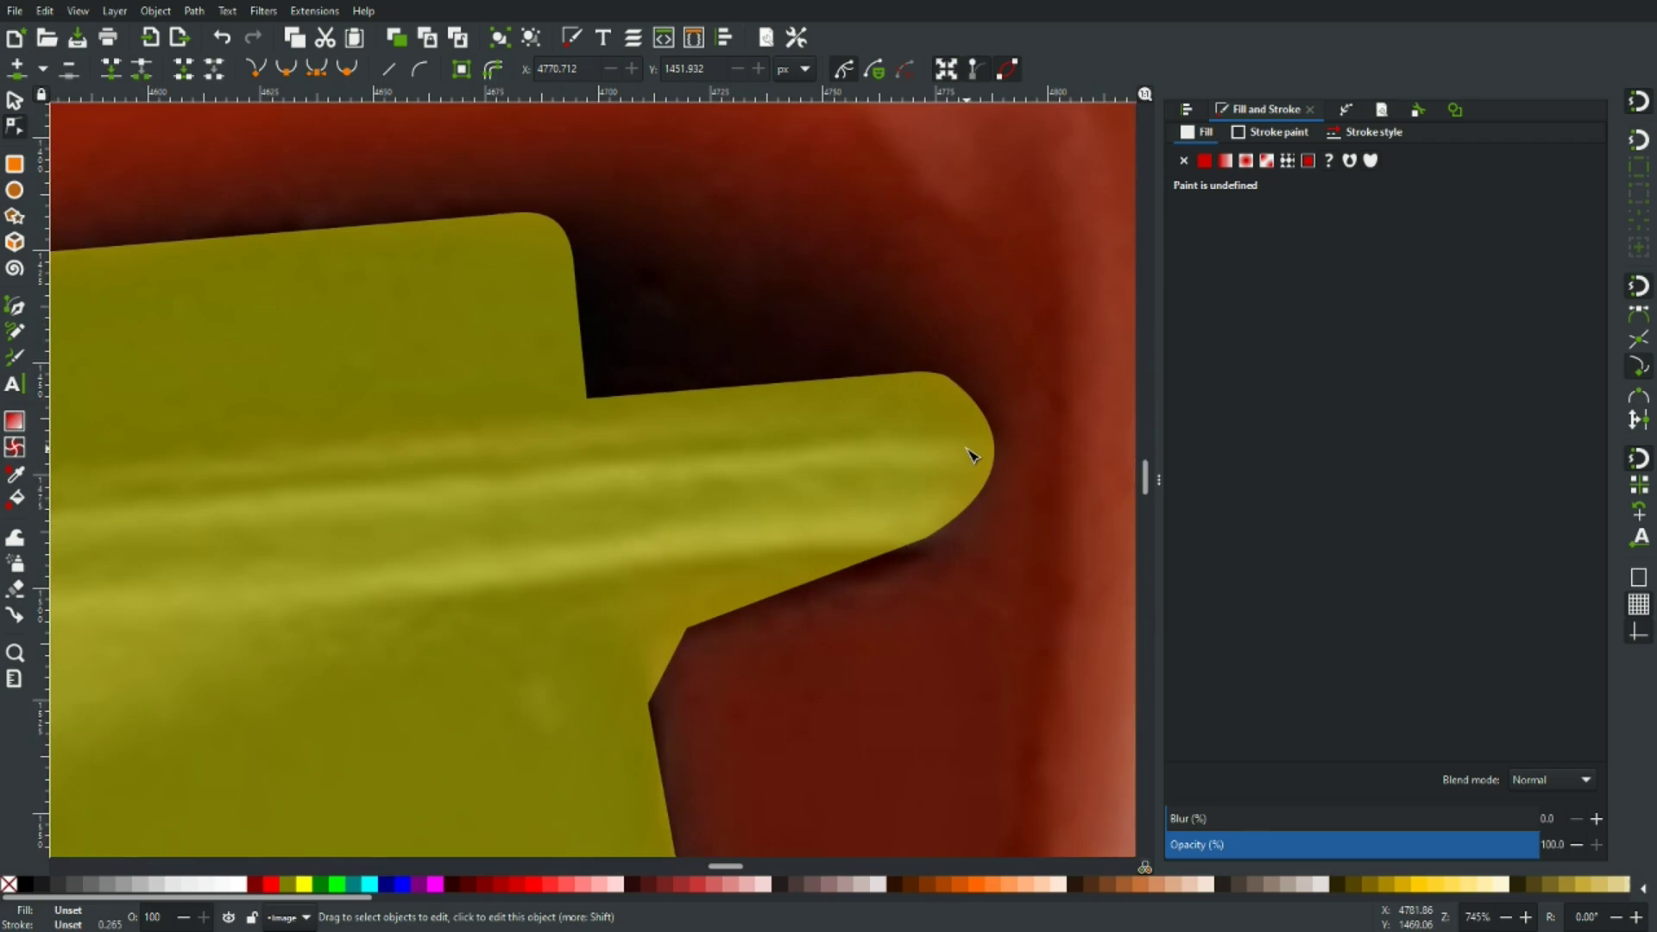
{"action": "scroll", "coordinate": [801, 547], "scroll_direction": "down", "scroll_amount": 4}
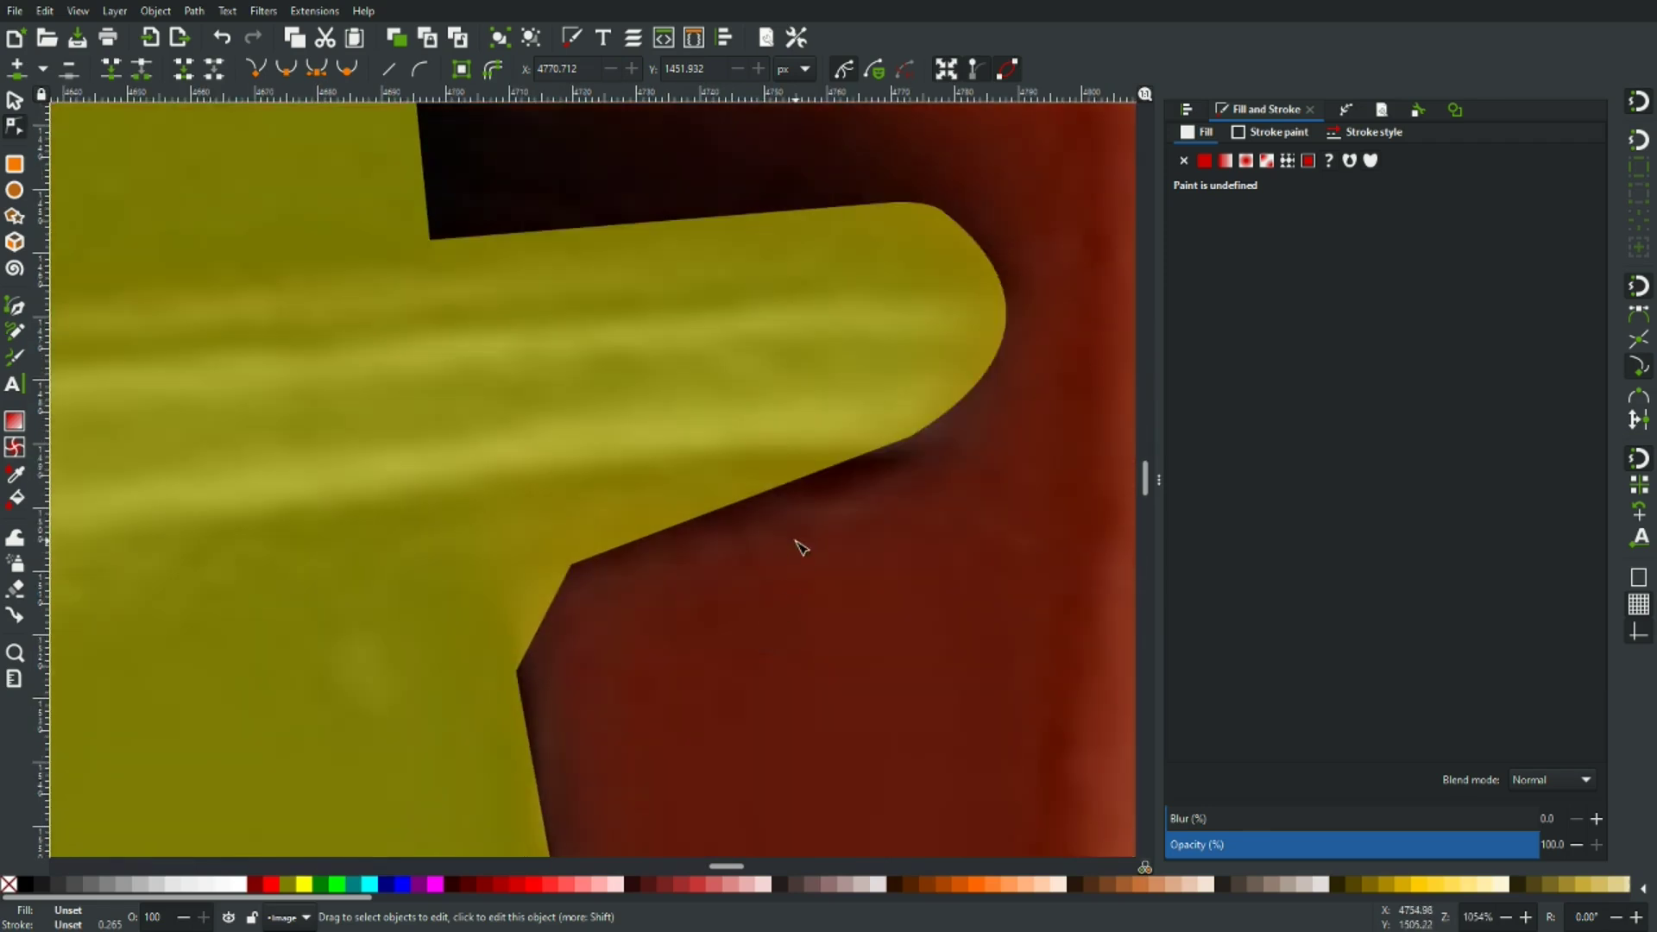
{"action": "left_click", "coordinate": [918, 427]}
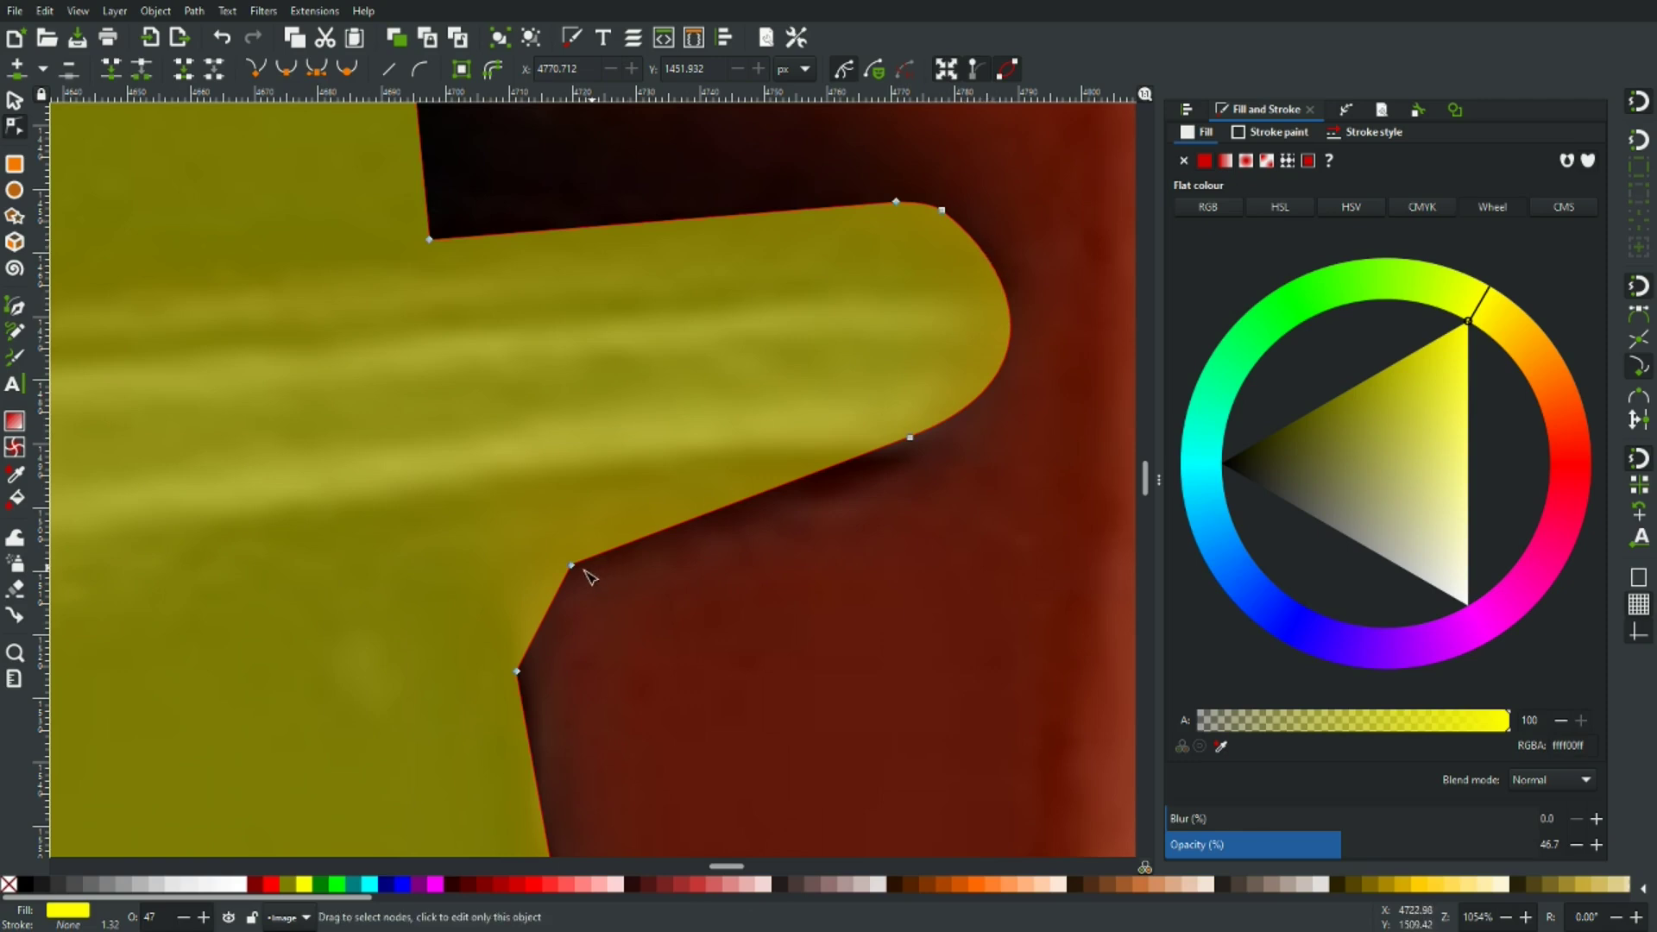
{"action": "mouse_move", "coordinate": [554, 608]}
{"action": "left_mouse_down"}
{"action": "mouse_move", "coordinate": [510, 599]}
{"action": "mouse_move", "coordinate": [528, 591]}
{"action": "left_mouse_up"}
{"action": "left_click", "coordinate": [658, 623]}
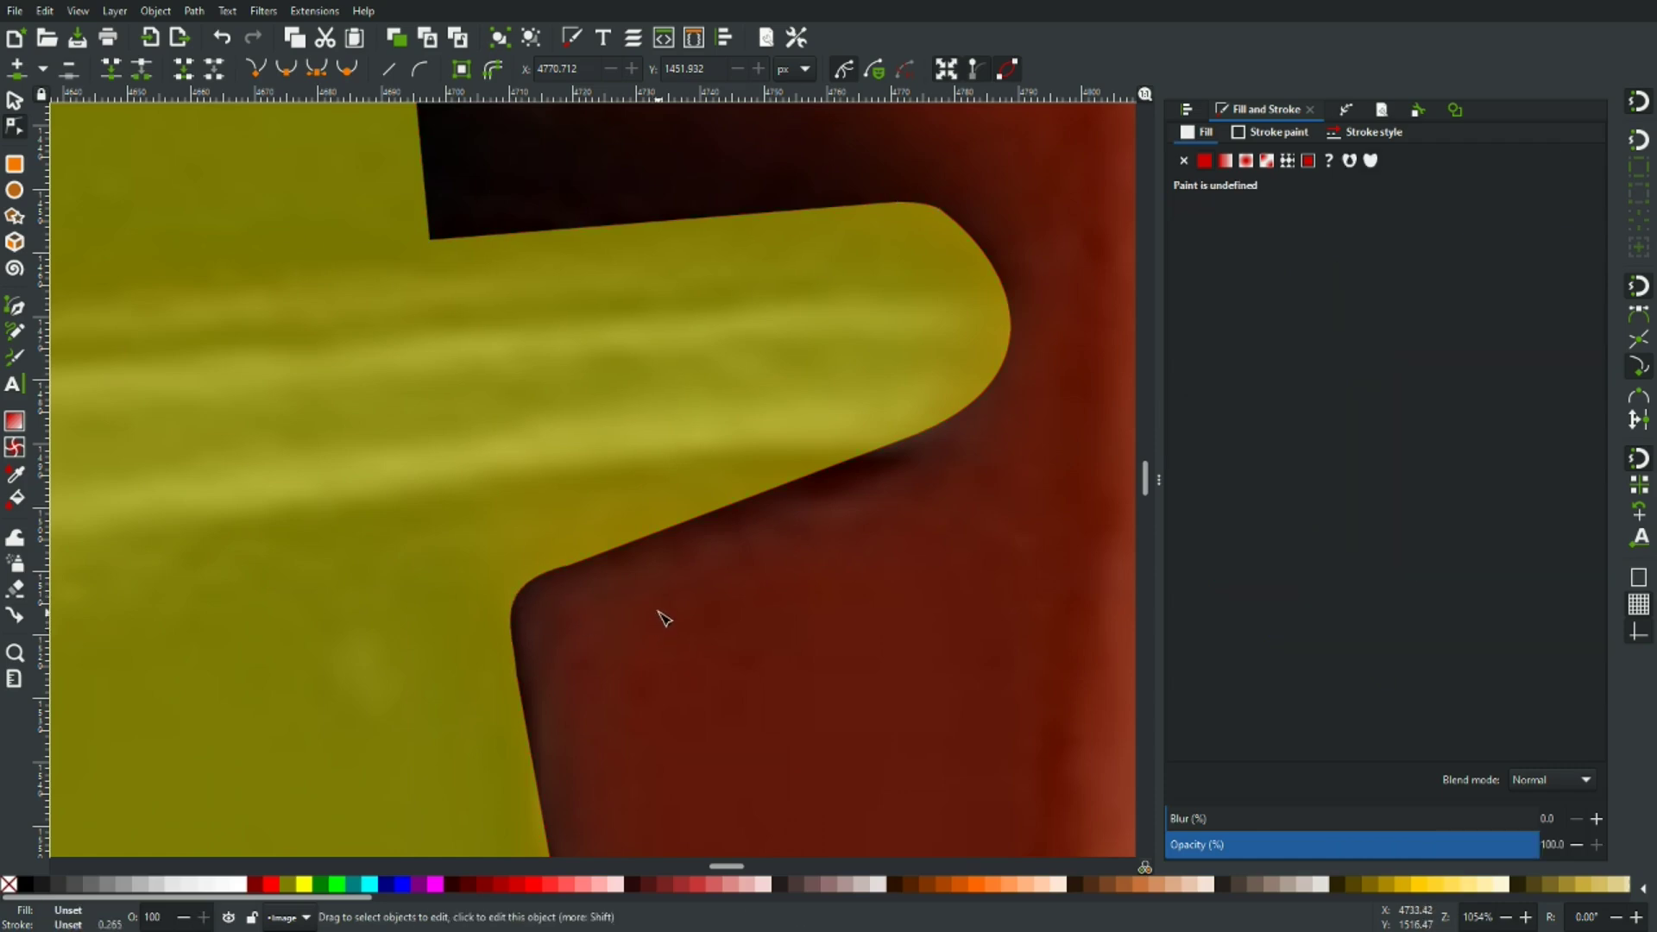
Round the cutout's two lower corners to match the red panel's curved edges
{"action": "scroll", "coordinate": [664, 619], "scroll_direction": "down", "scroll_amount": 4}
{"action": "scroll", "coordinate": [669, 620], "scroll_direction": "down", "scroll_amount": 5}
{"action": "scroll", "coordinate": [656, 470], "scroll_direction": "up", "scroll_amount": 4}
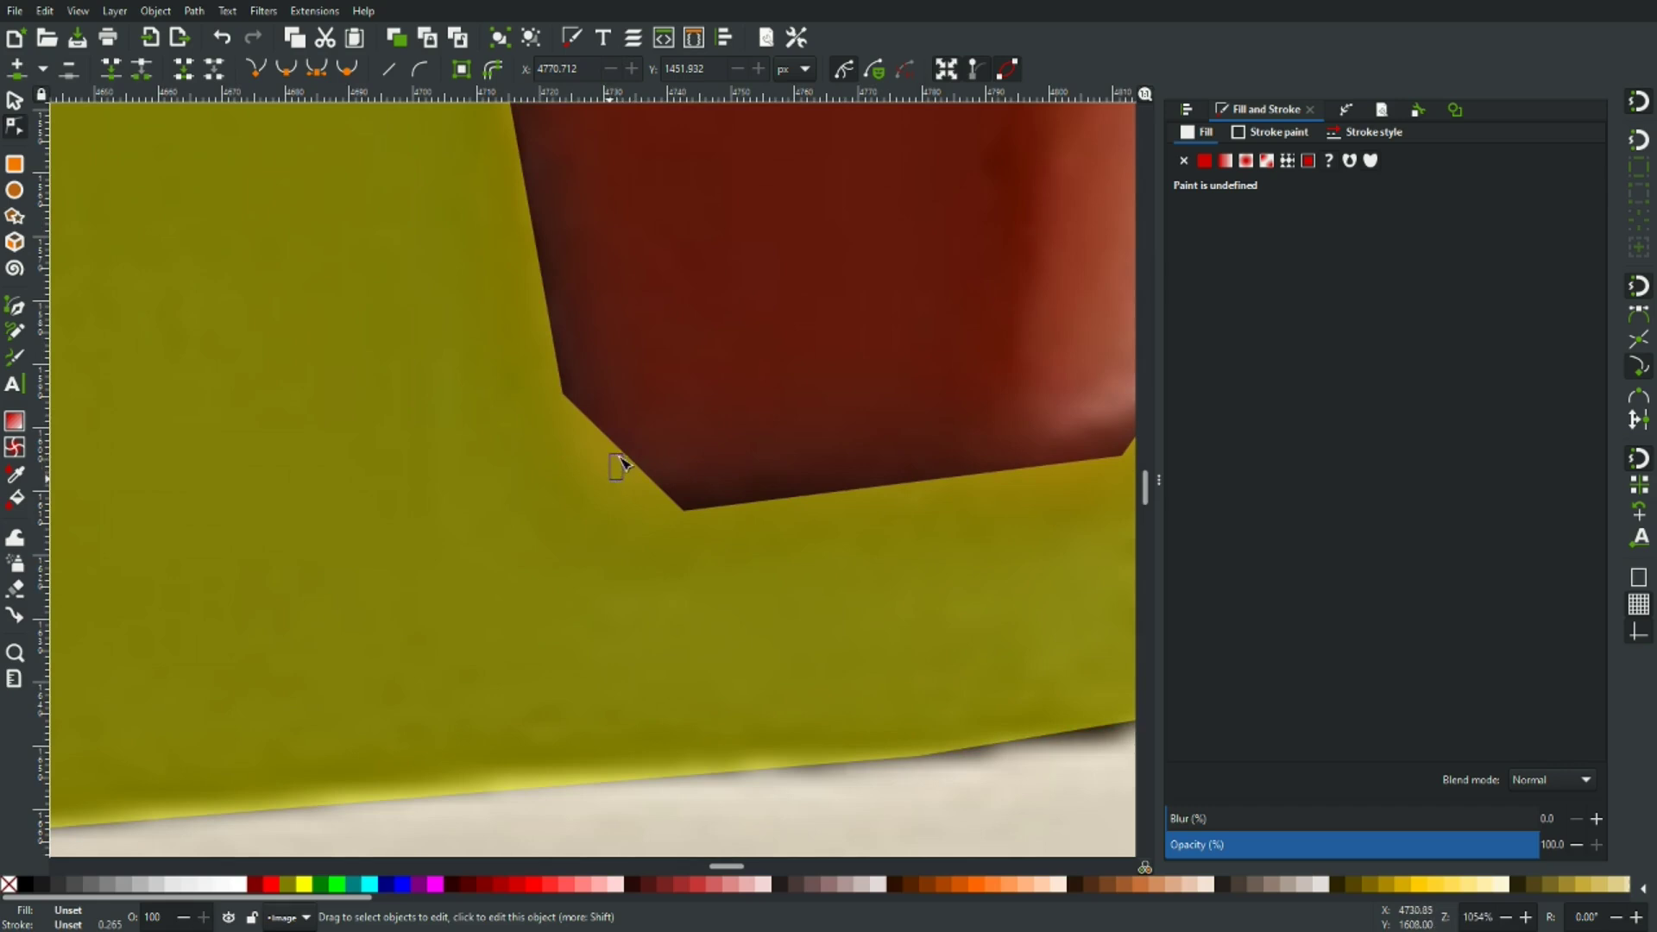
{"action": "left_click", "coordinate": [624, 459]}
{"action": "left_click_drag", "start_coordinate": [637, 466], "coordinate": [606, 486]}
{"action": "left_click", "coordinate": [743, 455]}
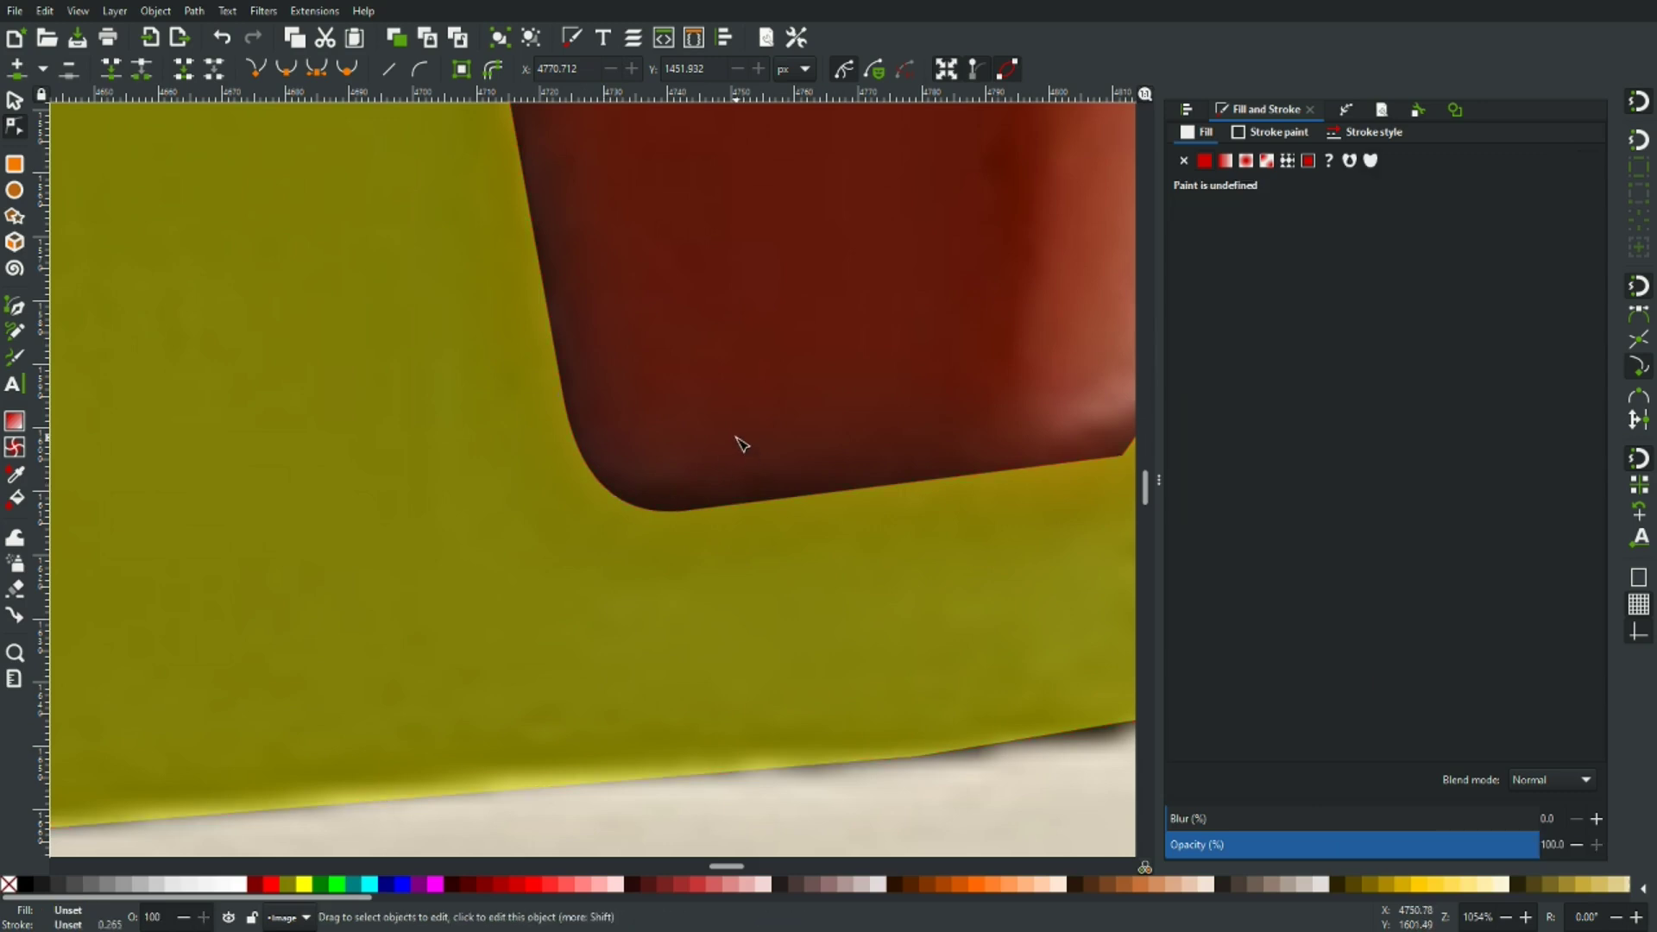
{"action": "scroll", "coordinate": [881, 427], "scroll_direction": "right", "scroll_amount": 5}
{"action": "scroll", "coordinate": [880, 427], "scroll_direction": "up", "scroll_amount": 1}
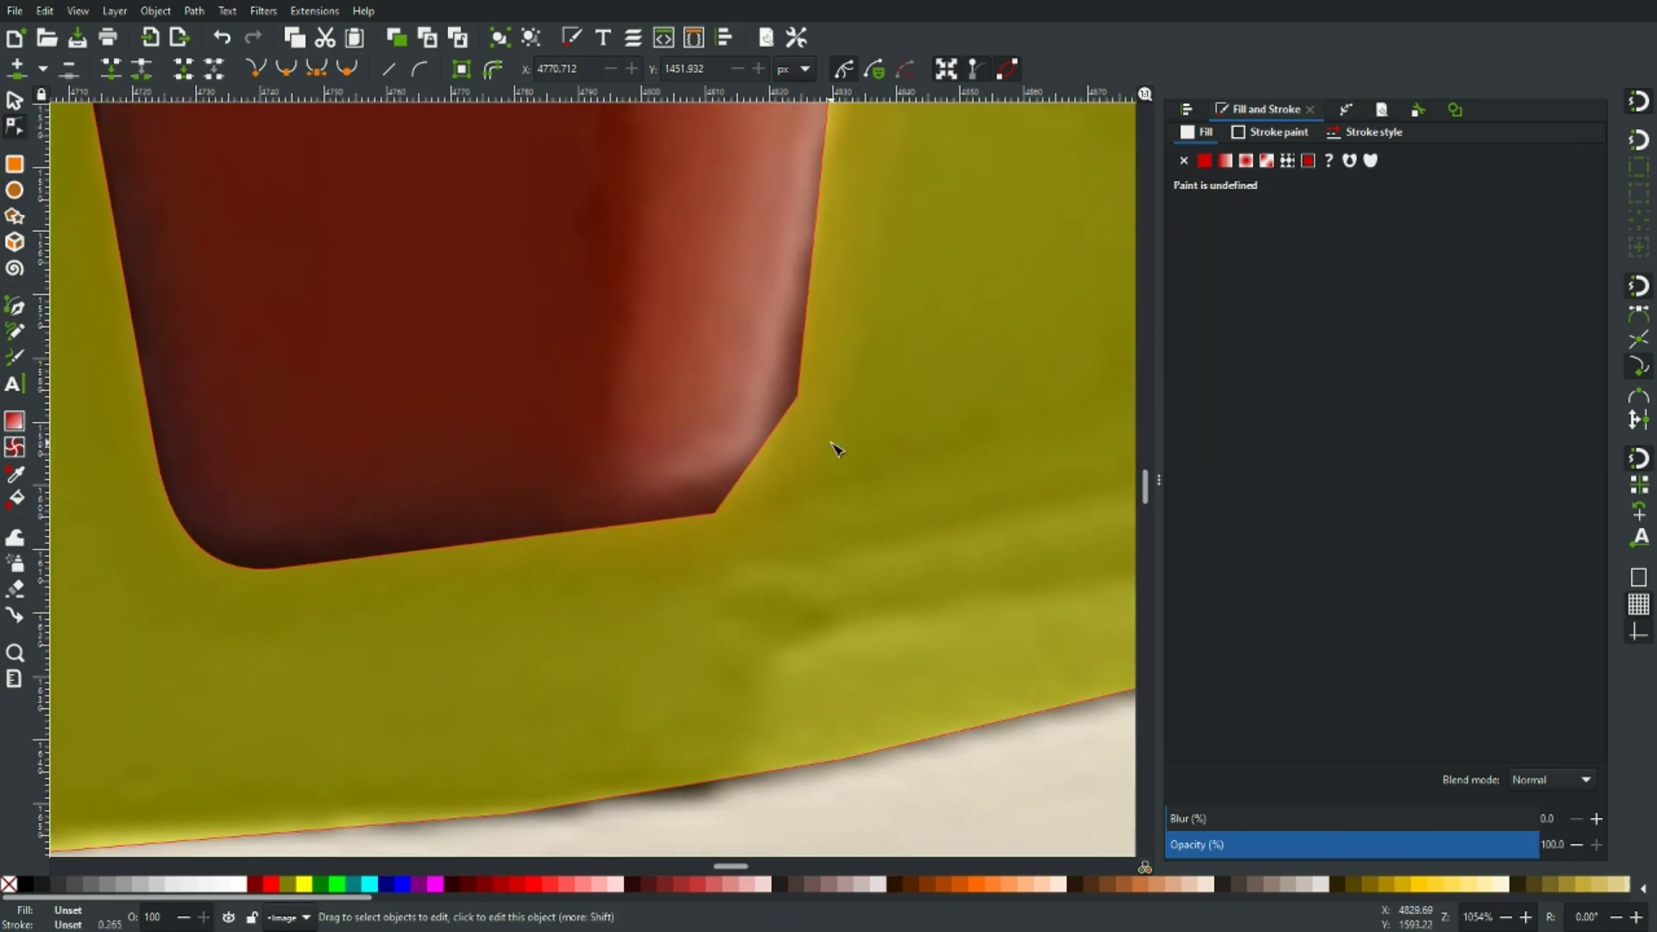
{"action": "left_click", "coordinate": [766, 456]}
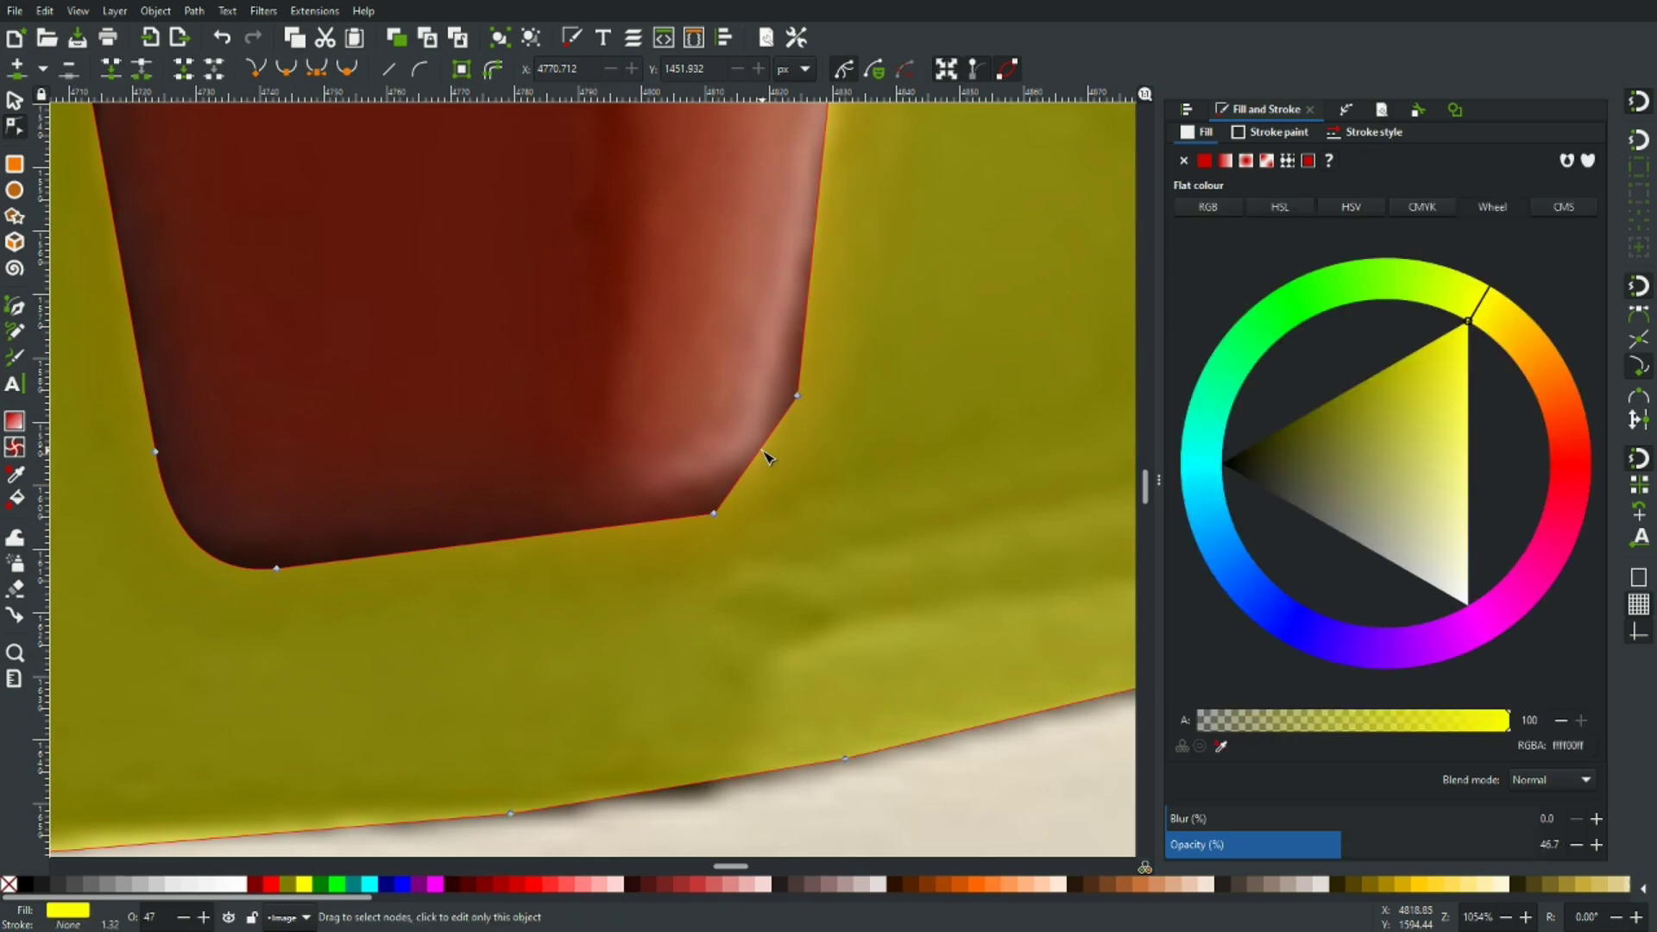
{"action": "mouse_move", "coordinate": [766, 456]}
{"action": "left_mouse_down"}
{"action": "mouse_move", "coordinate": [794, 487]}
{"action": "mouse_move", "coordinate": [781, 484]}
{"action": "left_mouse_up"}
Round the yellow piece's top-right corner into a curve
{"action": "scroll", "coordinate": [898, 469], "scroll_direction": "up", "scroll_amount": 20}
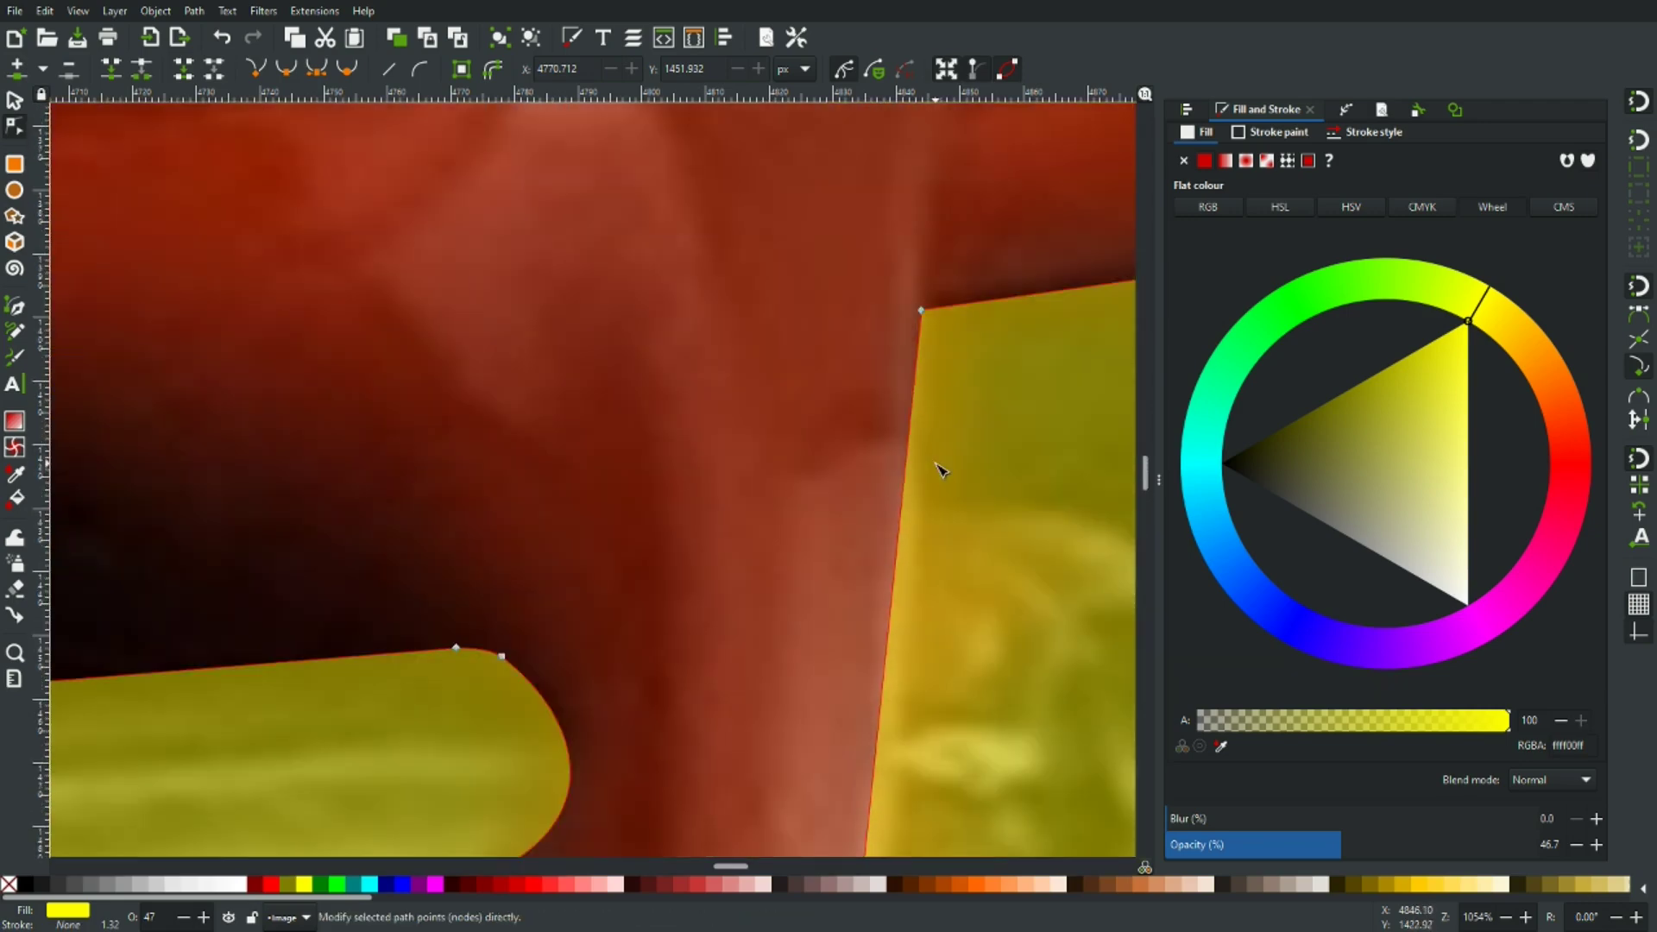
{"action": "scroll", "coordinate": [582, 375], "scroll_direction": "down", "scroll_amount": 4}
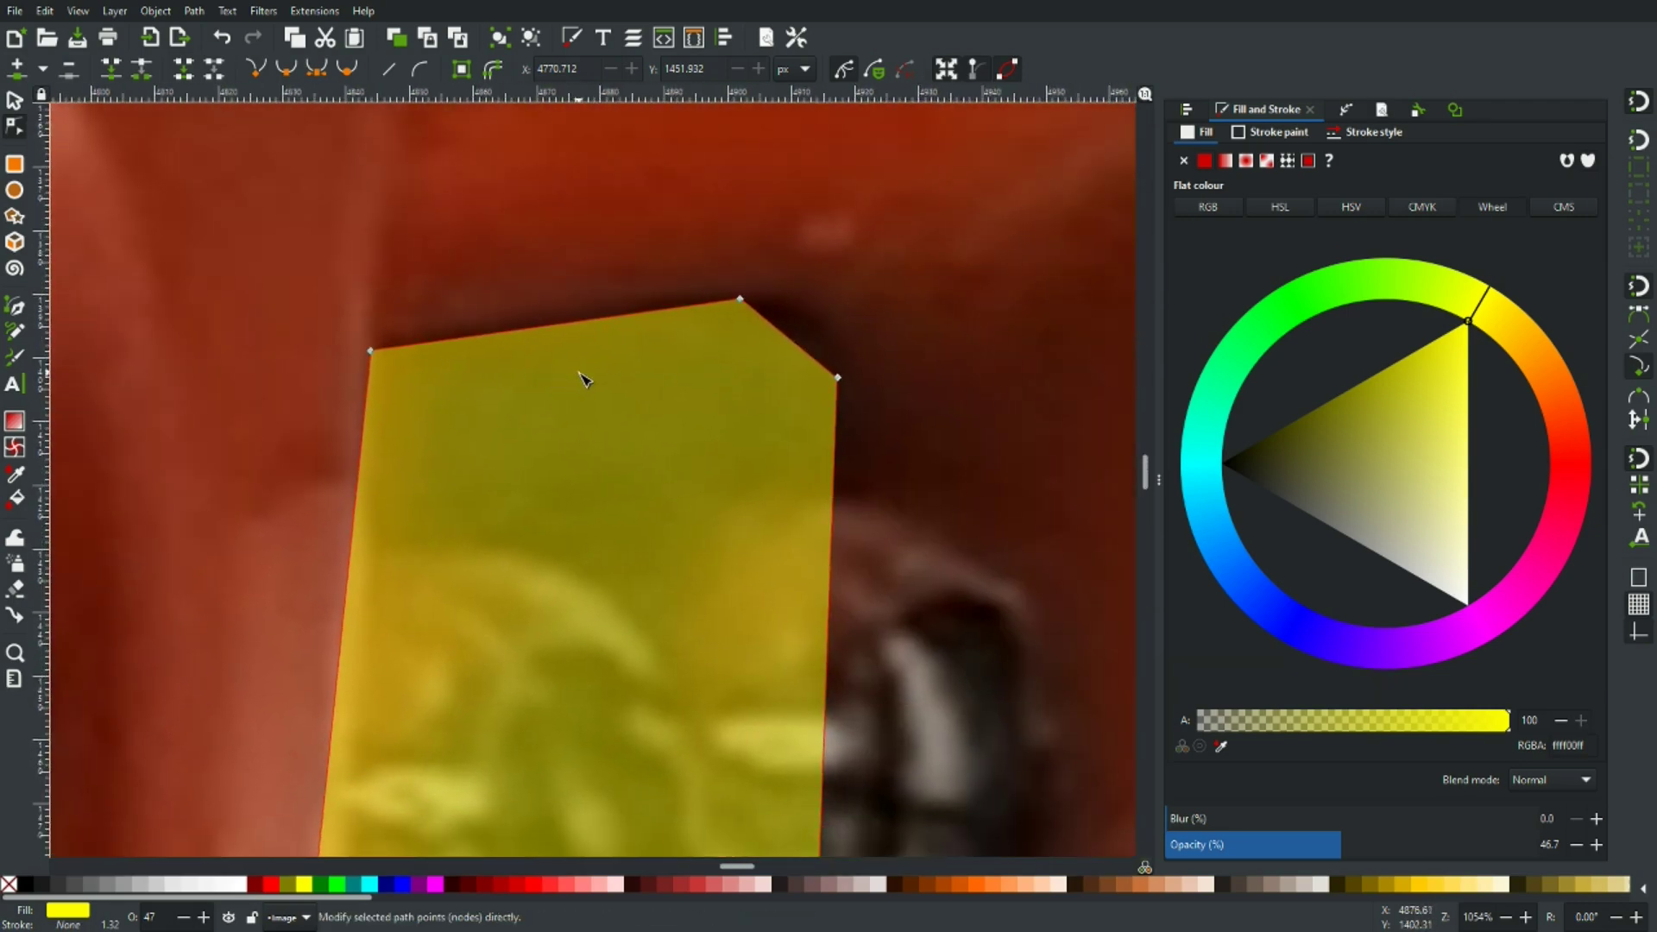
{"action": "scroll", "coordinate": [583, 377], "scroll_direction": "up", "scroll_amount": 5}
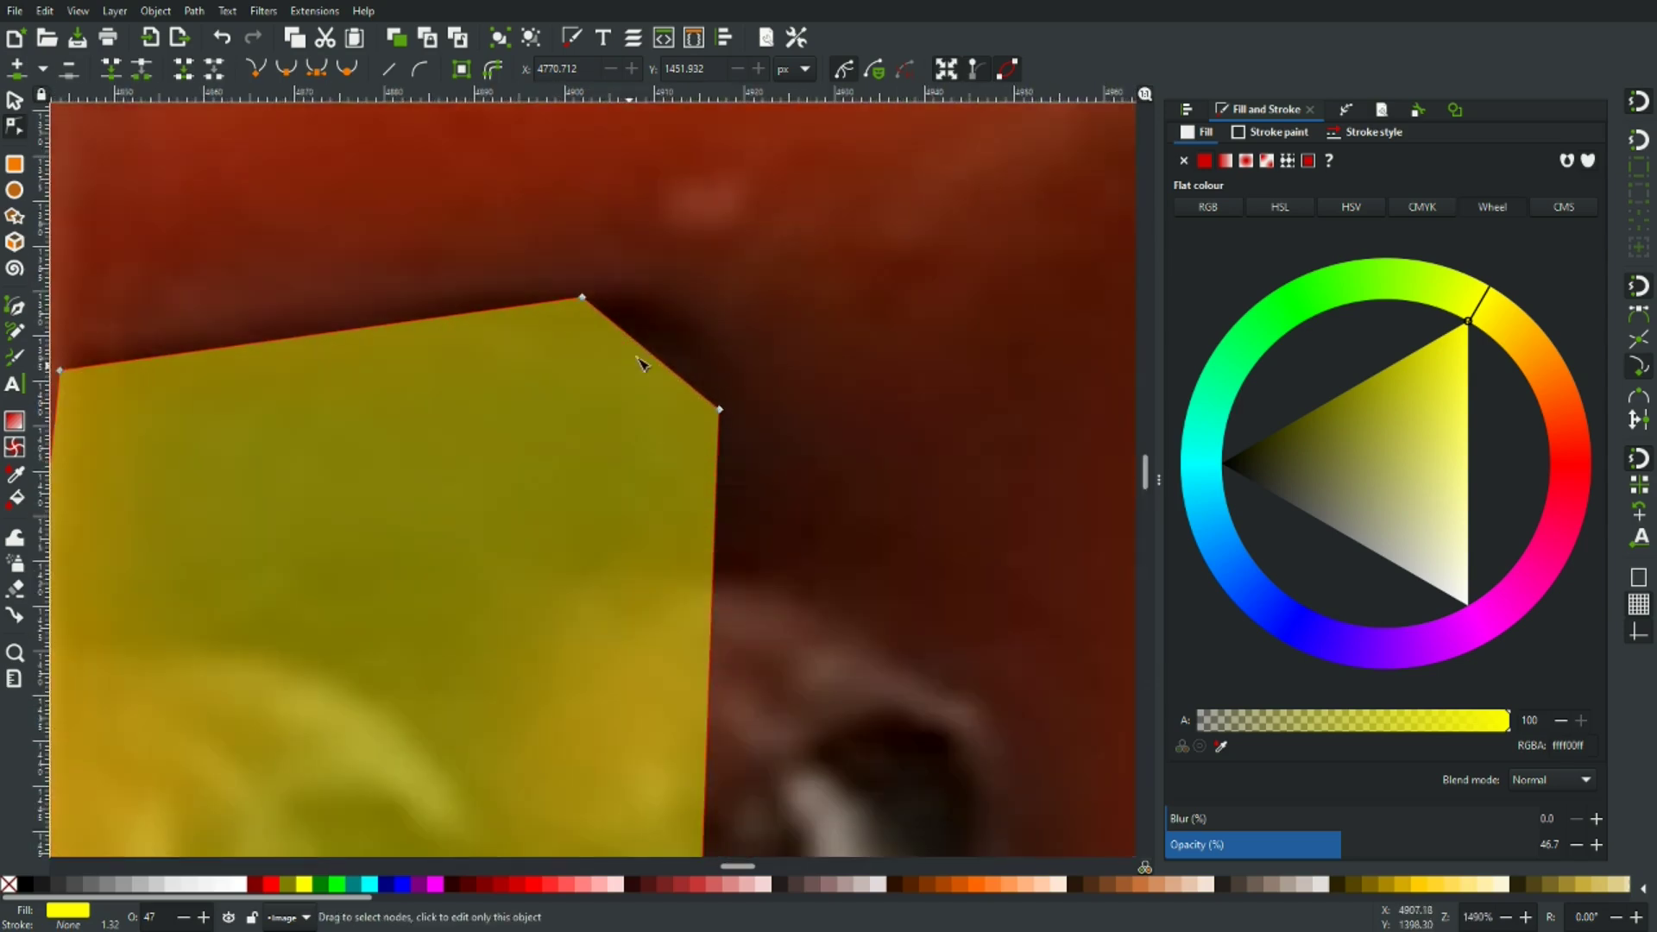
{"action": "left_click_drag", "start_coordinate": [649, 353], "coordinate": [697, 314]}
{"action": "left_click", "coordinate": [764, 327]}
Round off the bumper lip's right tip, then nudge its node and handle to smooth the curve
{"action": "scroll", "coordinate": [781, 356], "scroll_direction": "down", "scroll_amount": 20}
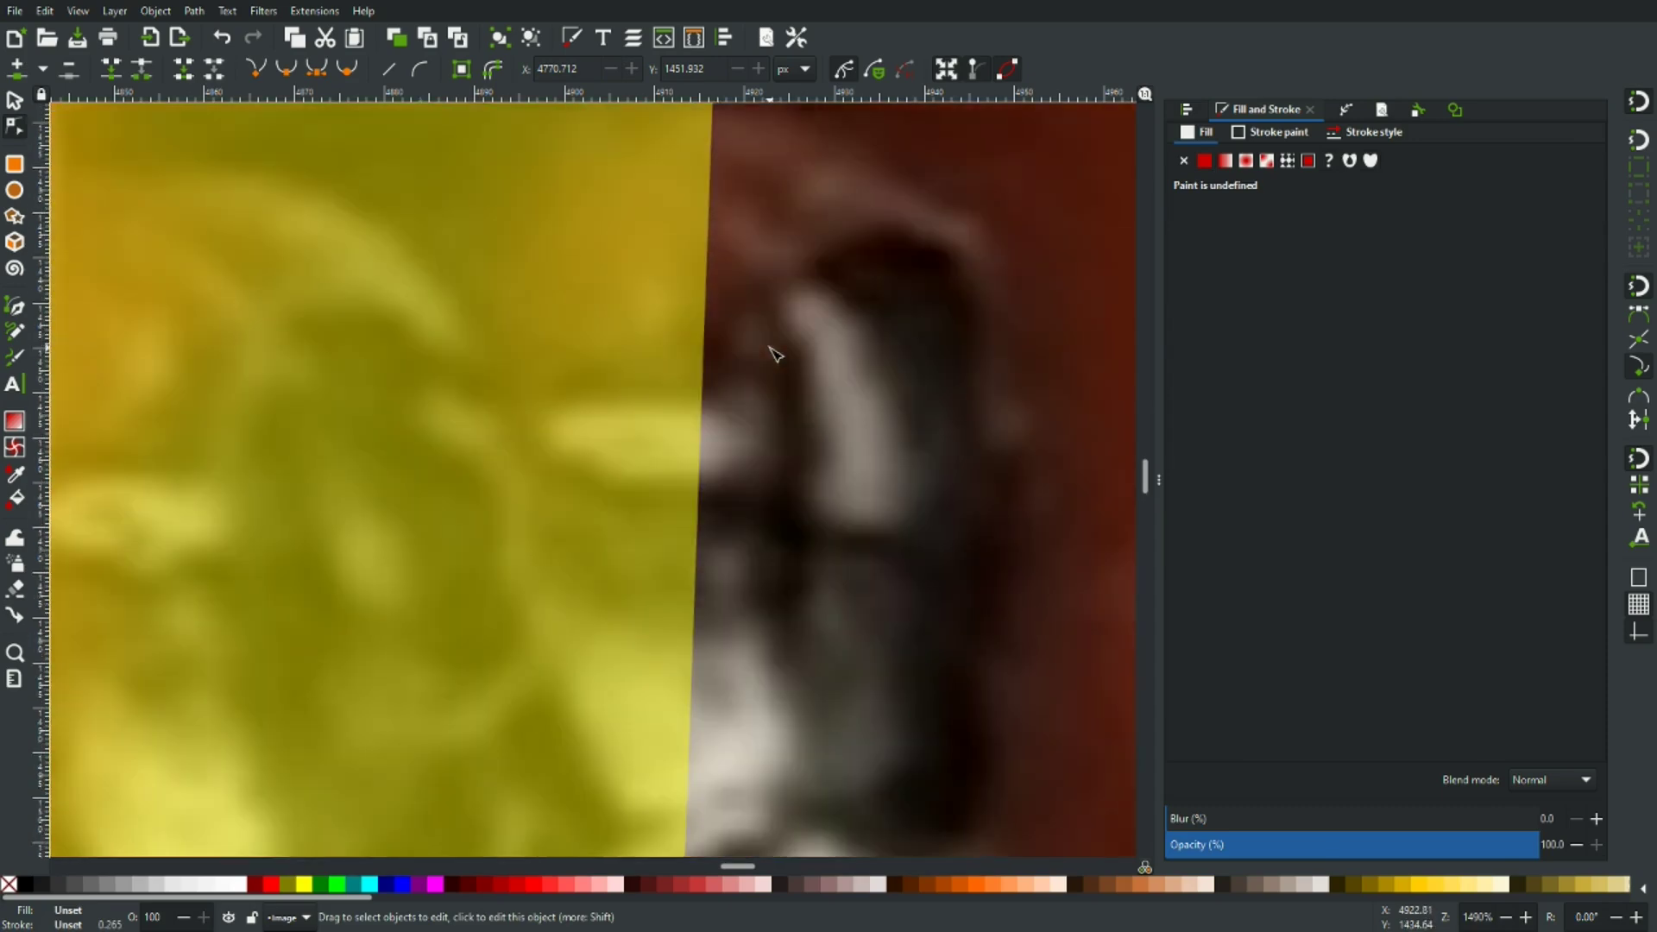
{"action": "scroll", "coordinate": [774, 356], "scroll_direction": "down", "scroll_amount": 5}
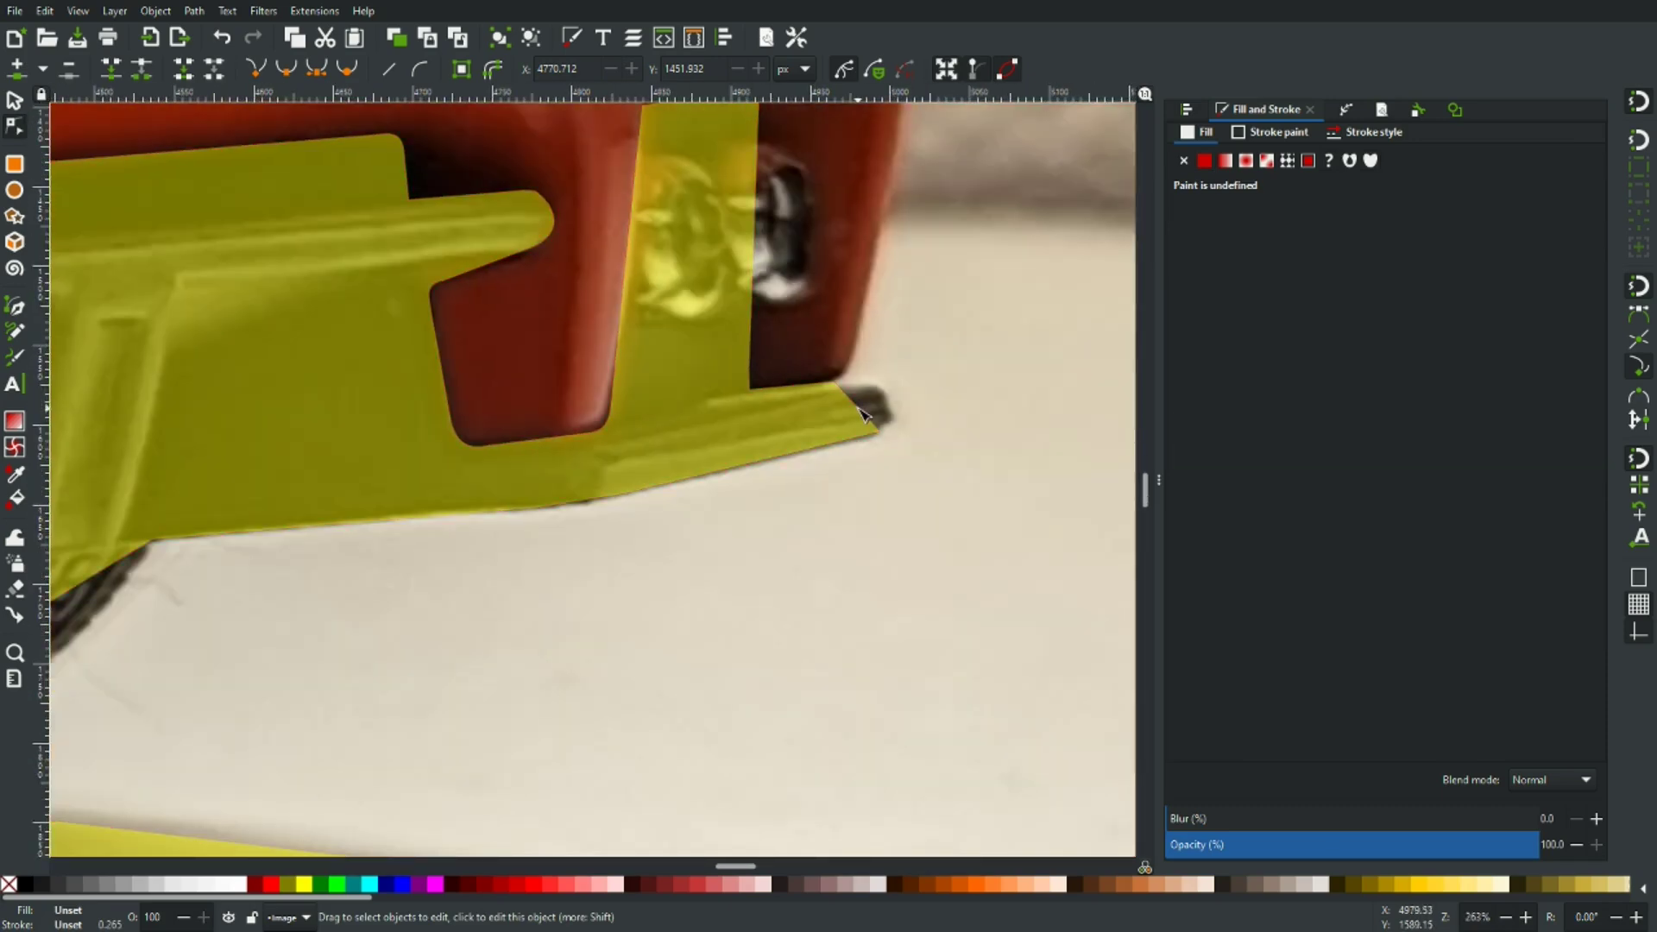
{"action": "scroll", "coordinate": [863, 402], "scroll_direction": "up", "scroll_amount": 4}
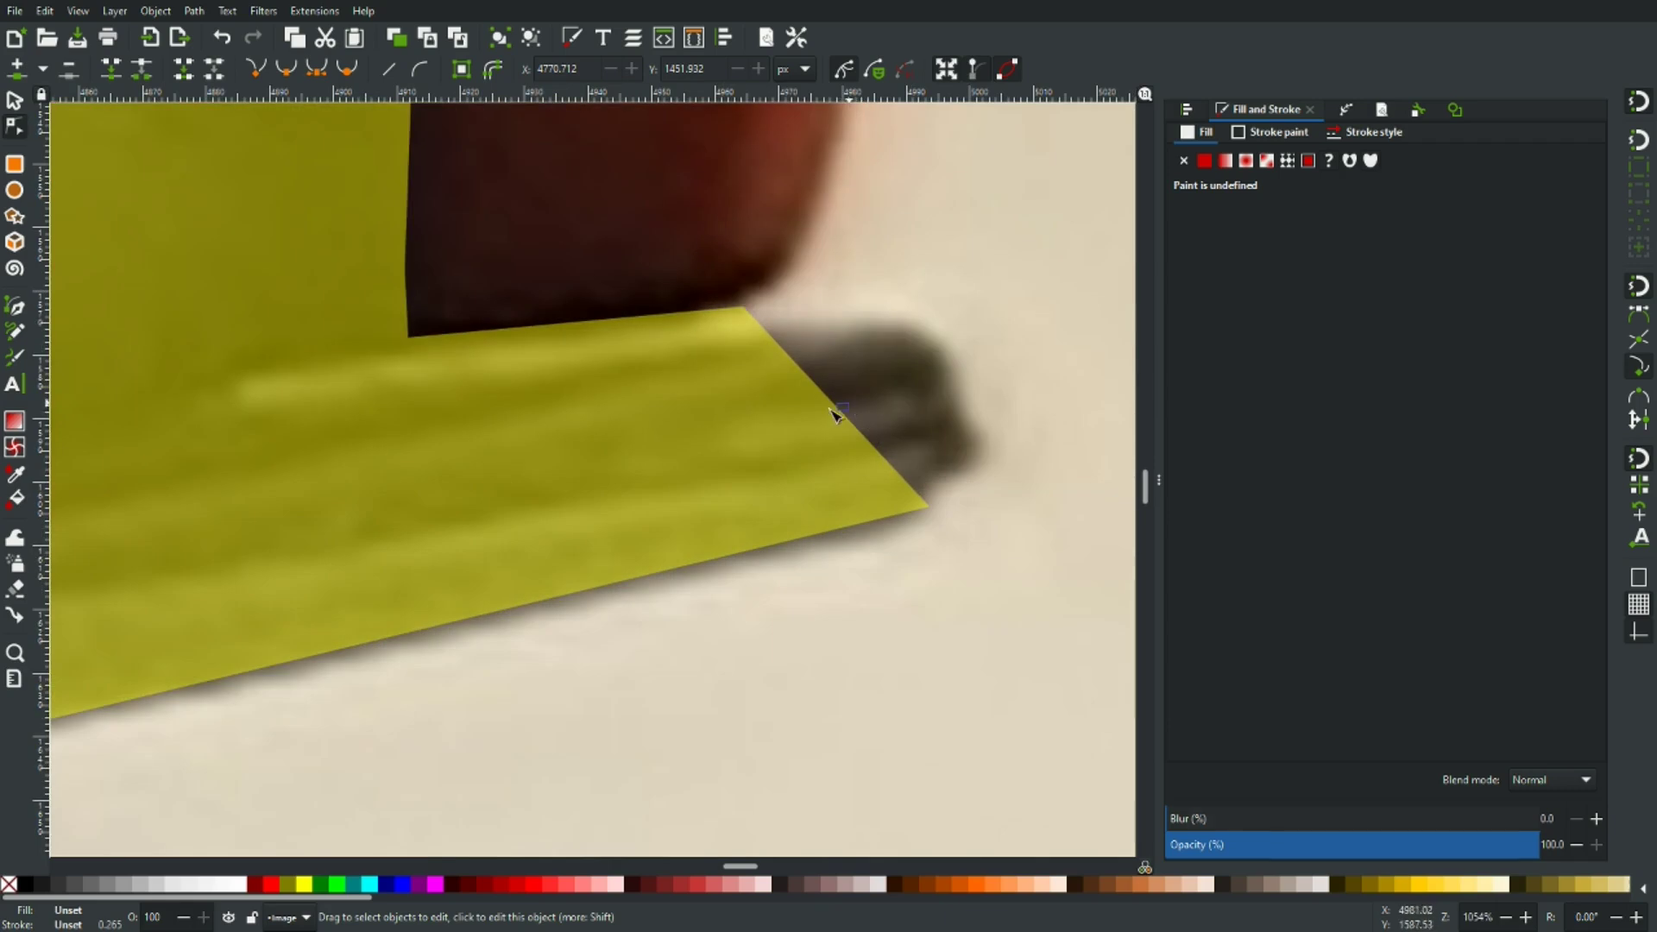
{"action": "left_click", "coordinate": [835, 416]}
{"action": "left_click_drag", "start_coordinate": [845, 421], "coordinate": [978, 347]}
{"action": "left_click", "coordinate": [953, 475]}
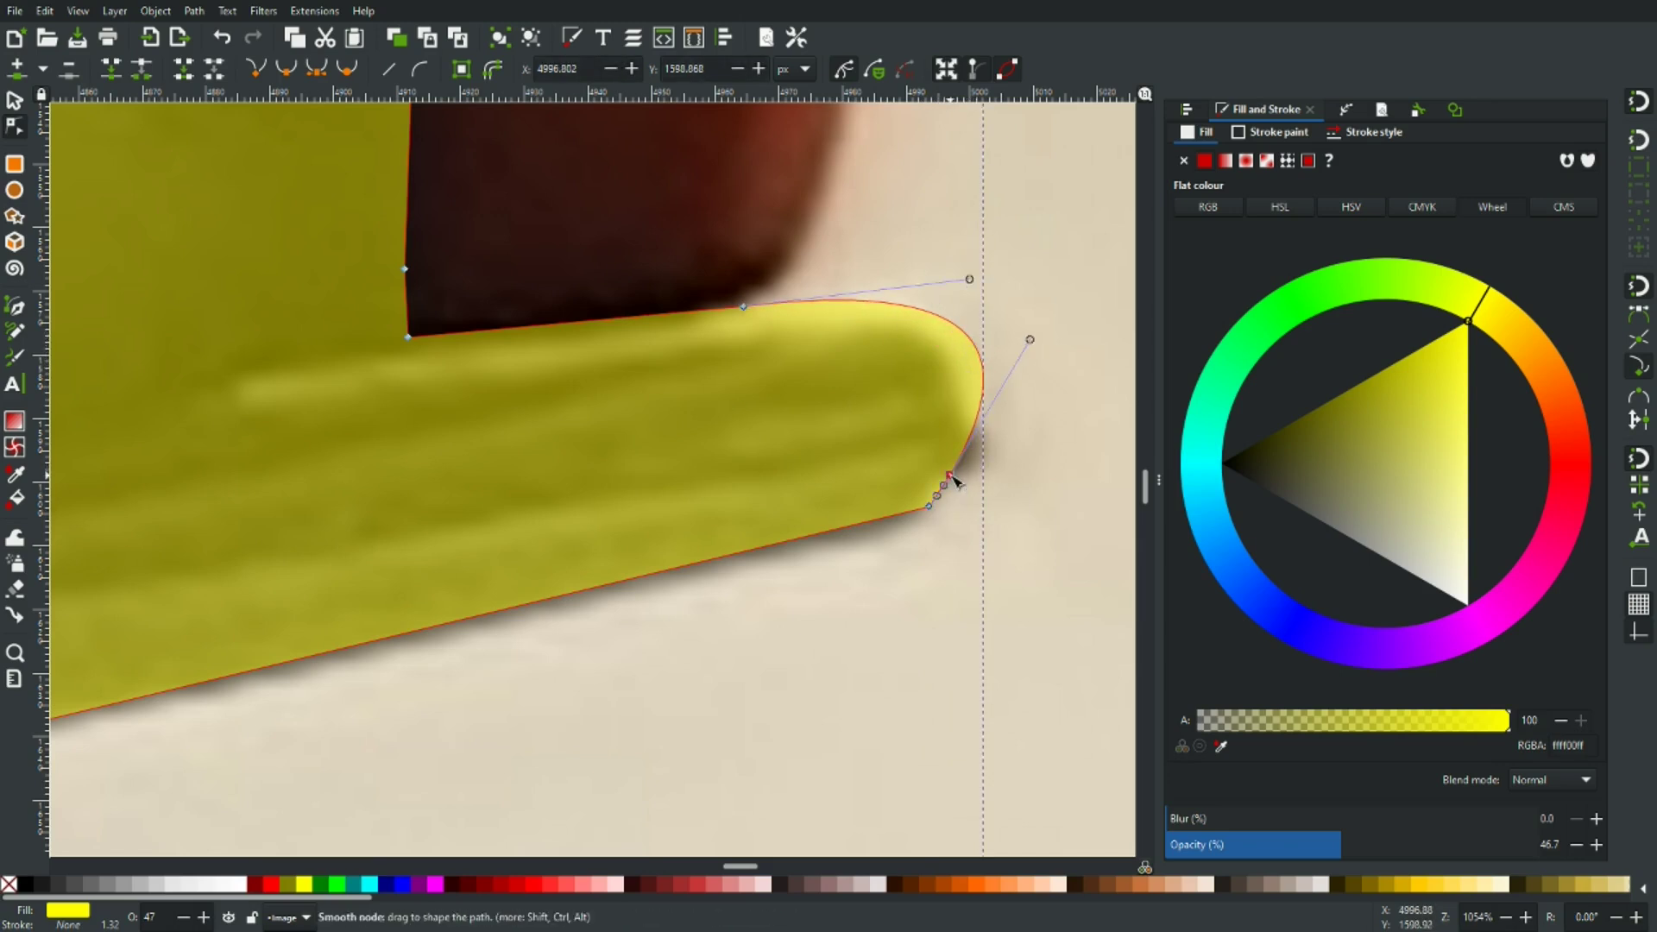
{"action": "left_click_drag", "start_coordinate": [955, 481], "coordinate": [963, 494]}
{"action": "scroll", "coordinate": [950, 492], "scroll_direction": "up", "scroll_amount": 5}
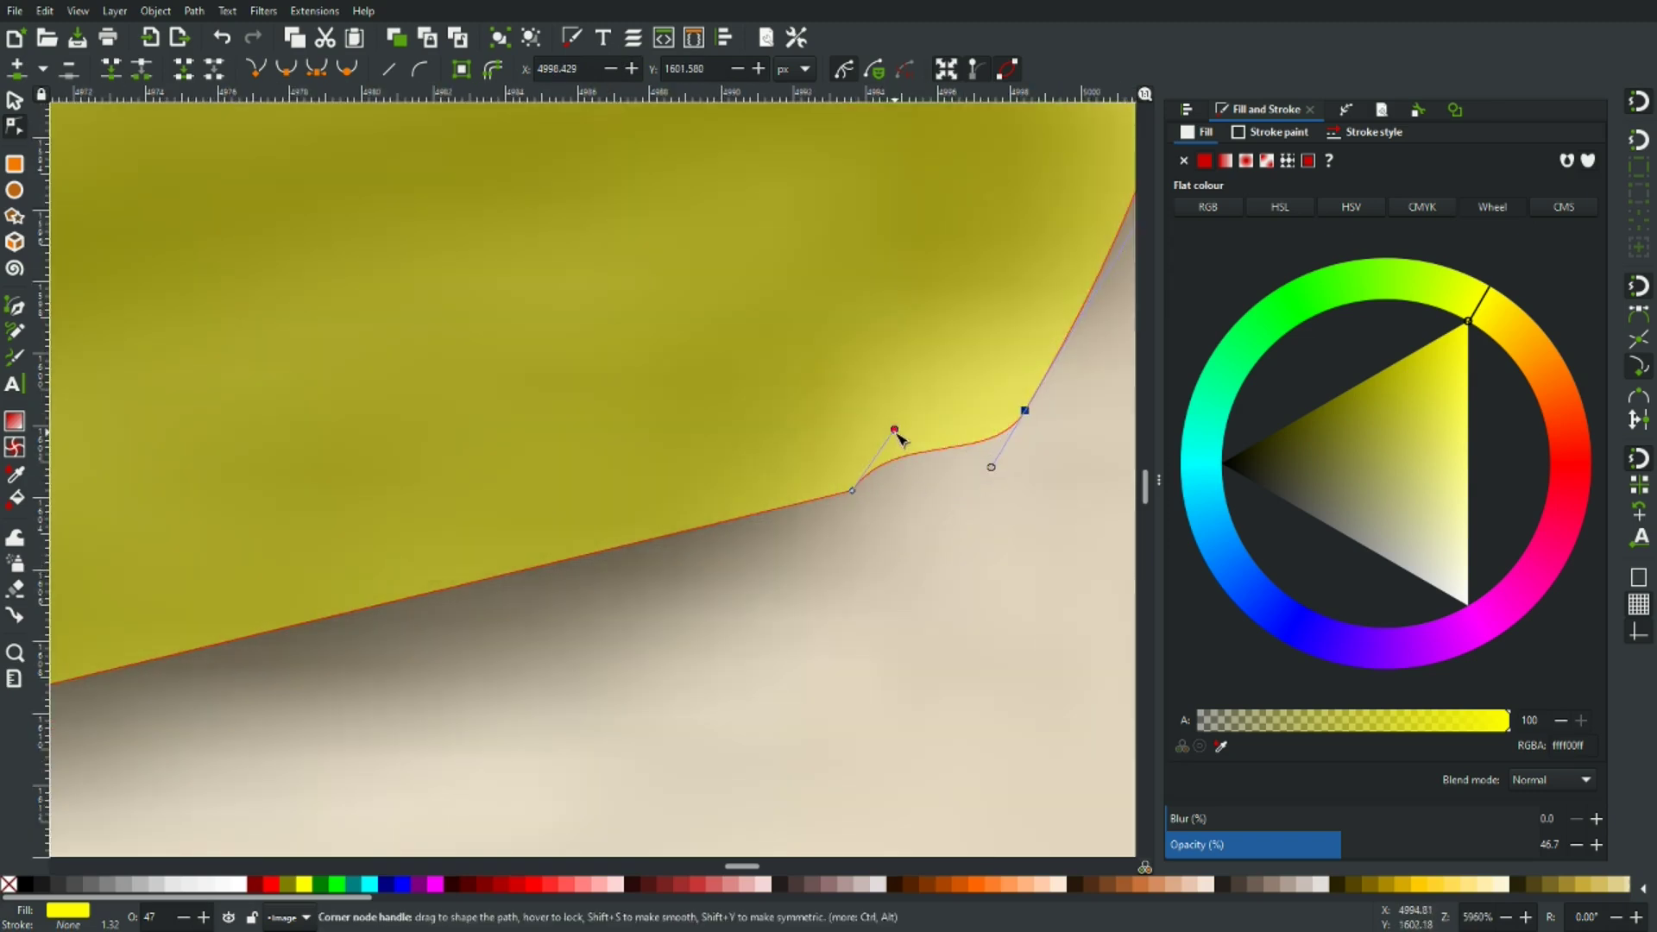
{"action": "left_click_drag", "start_coordinate": [895, 436], "coordinate": [858, 492]}
{"action": "left_click", "coordinate": [914, 509]}
{"action": "scroll", "coordinate": [876, 517], "scroll_direction": "down", "scroll_amount": 11}
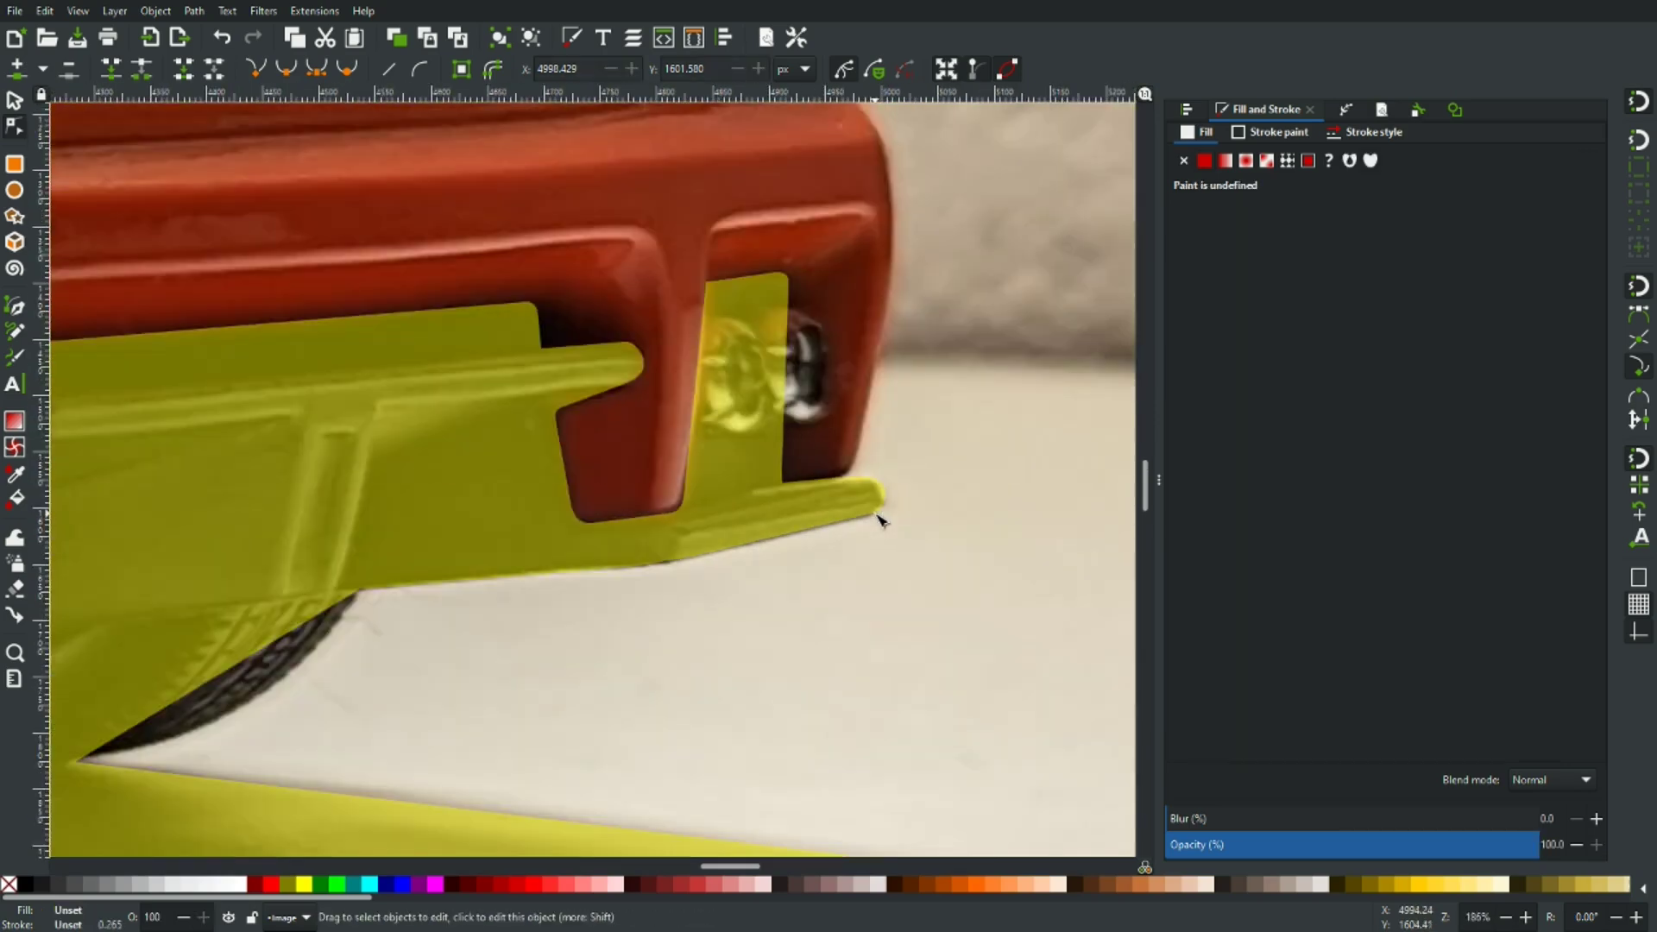
{"action": "scroll", "coordinate": [780, 416], "scroll_direction": "up", "scroll_amount": 4}
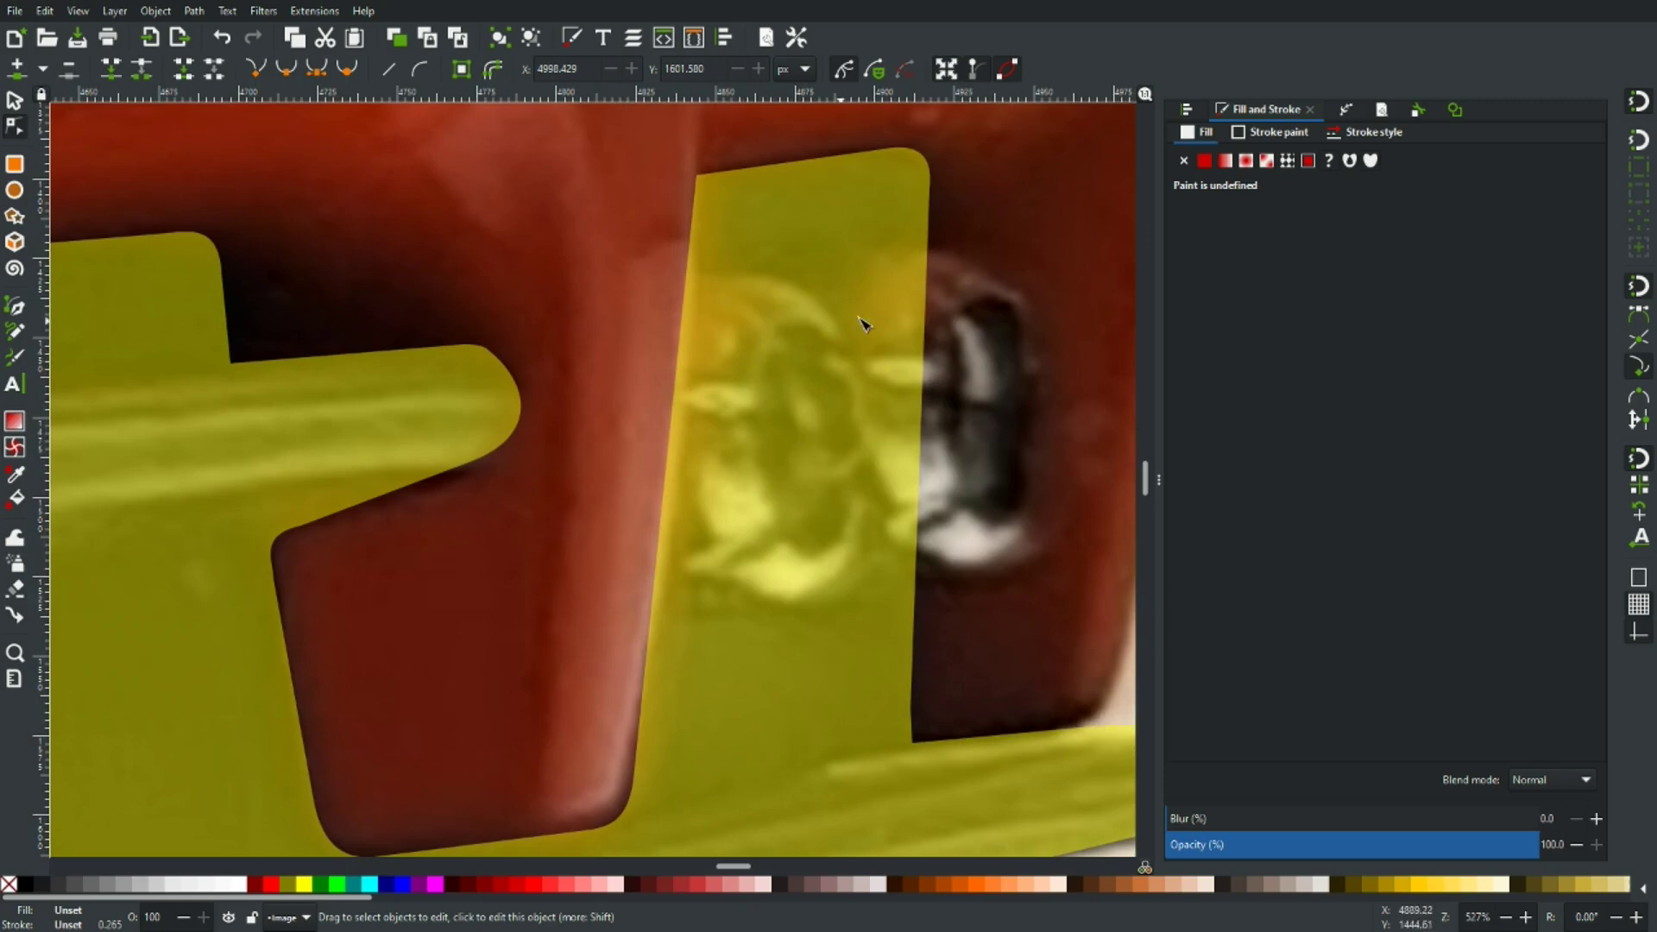
{"action": "scroll", "coordinate": [841, 432], "scroll_direction": "down", "scroll_amount": 6}
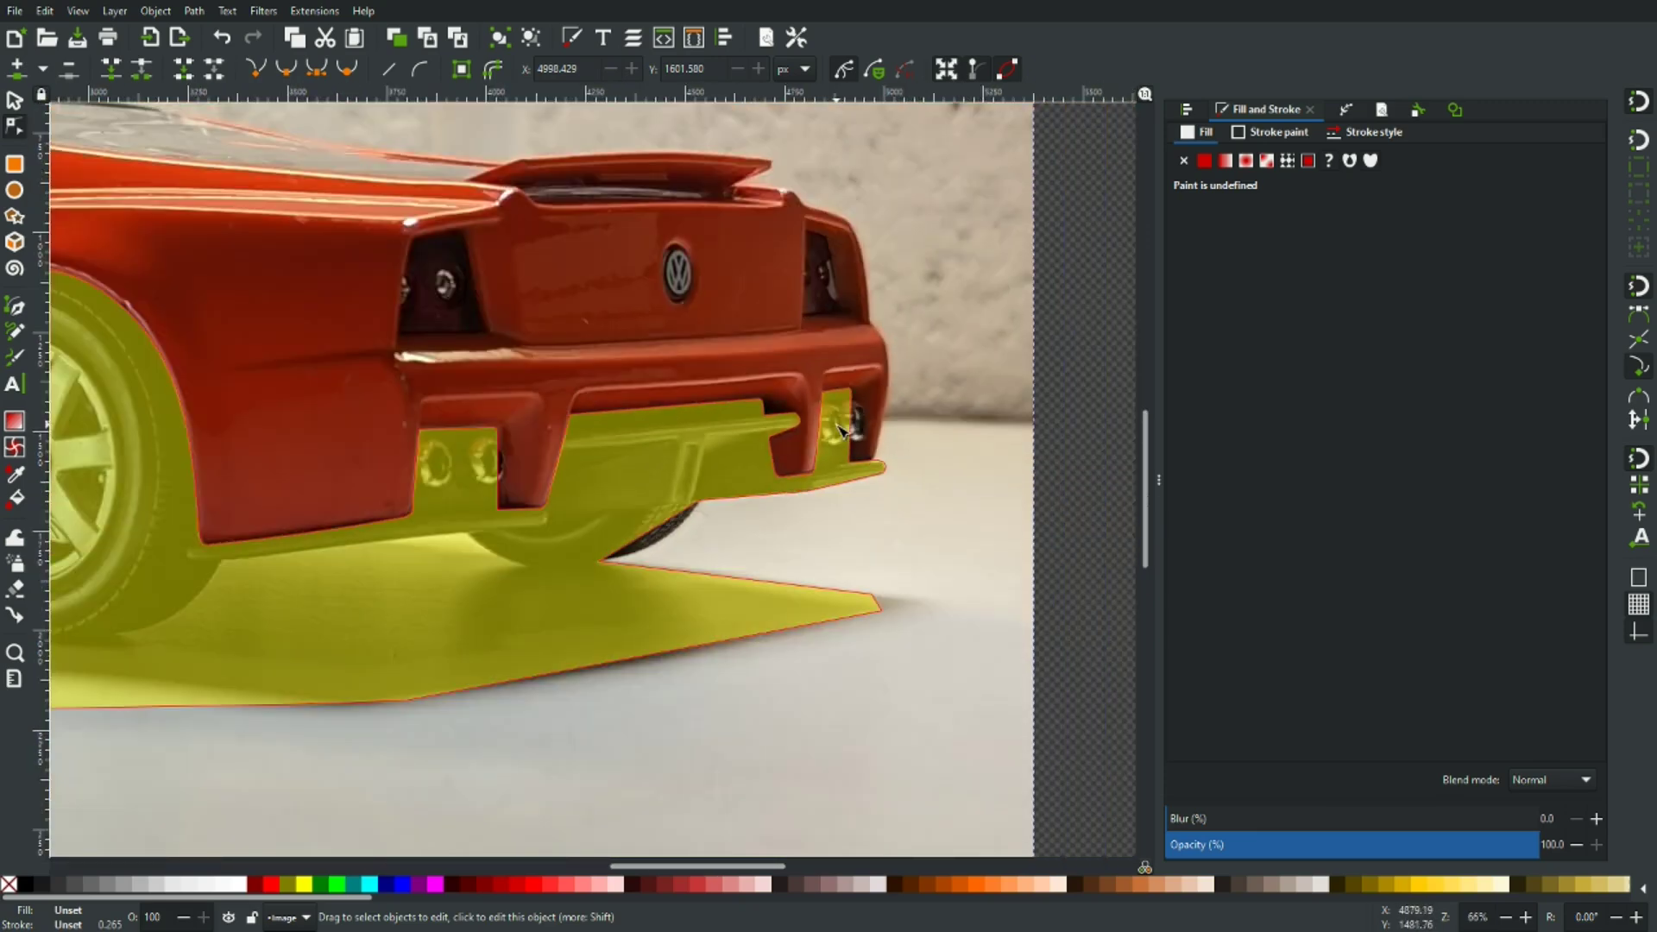
{"action": "scroll", "coordinate": [843, 428], "scroll_direction": "up", "scroll_amount": 10}
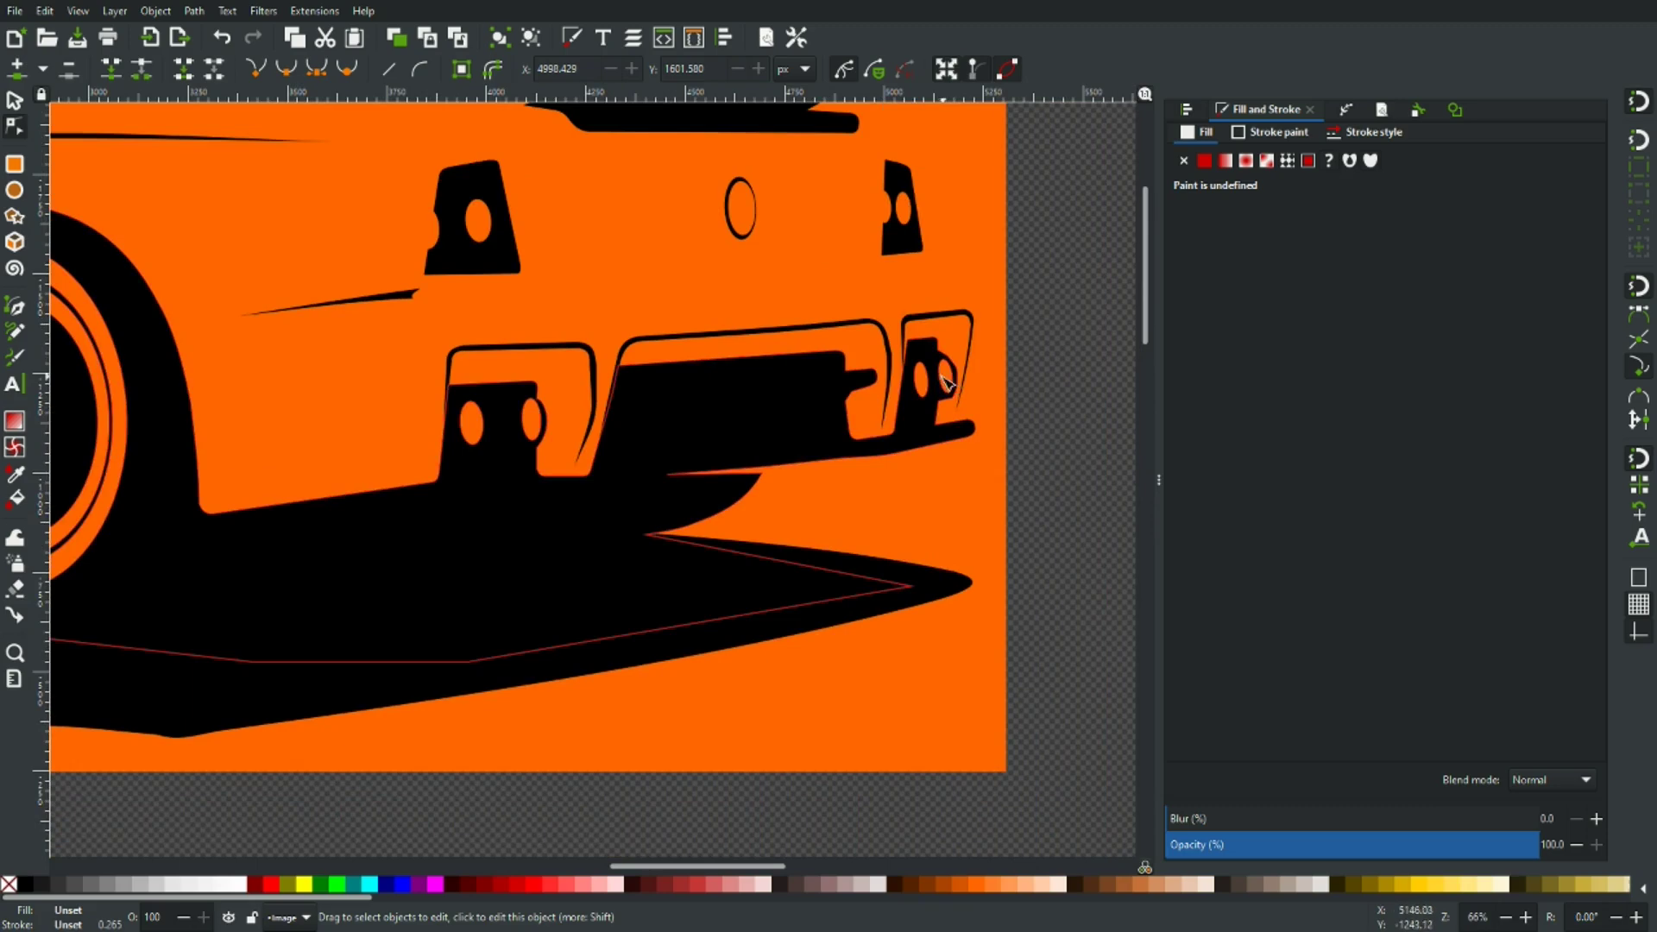
{"action": "scroll", "coordinate": [941, 384], "scroll_direction": "up", "scroll_amount": 4}
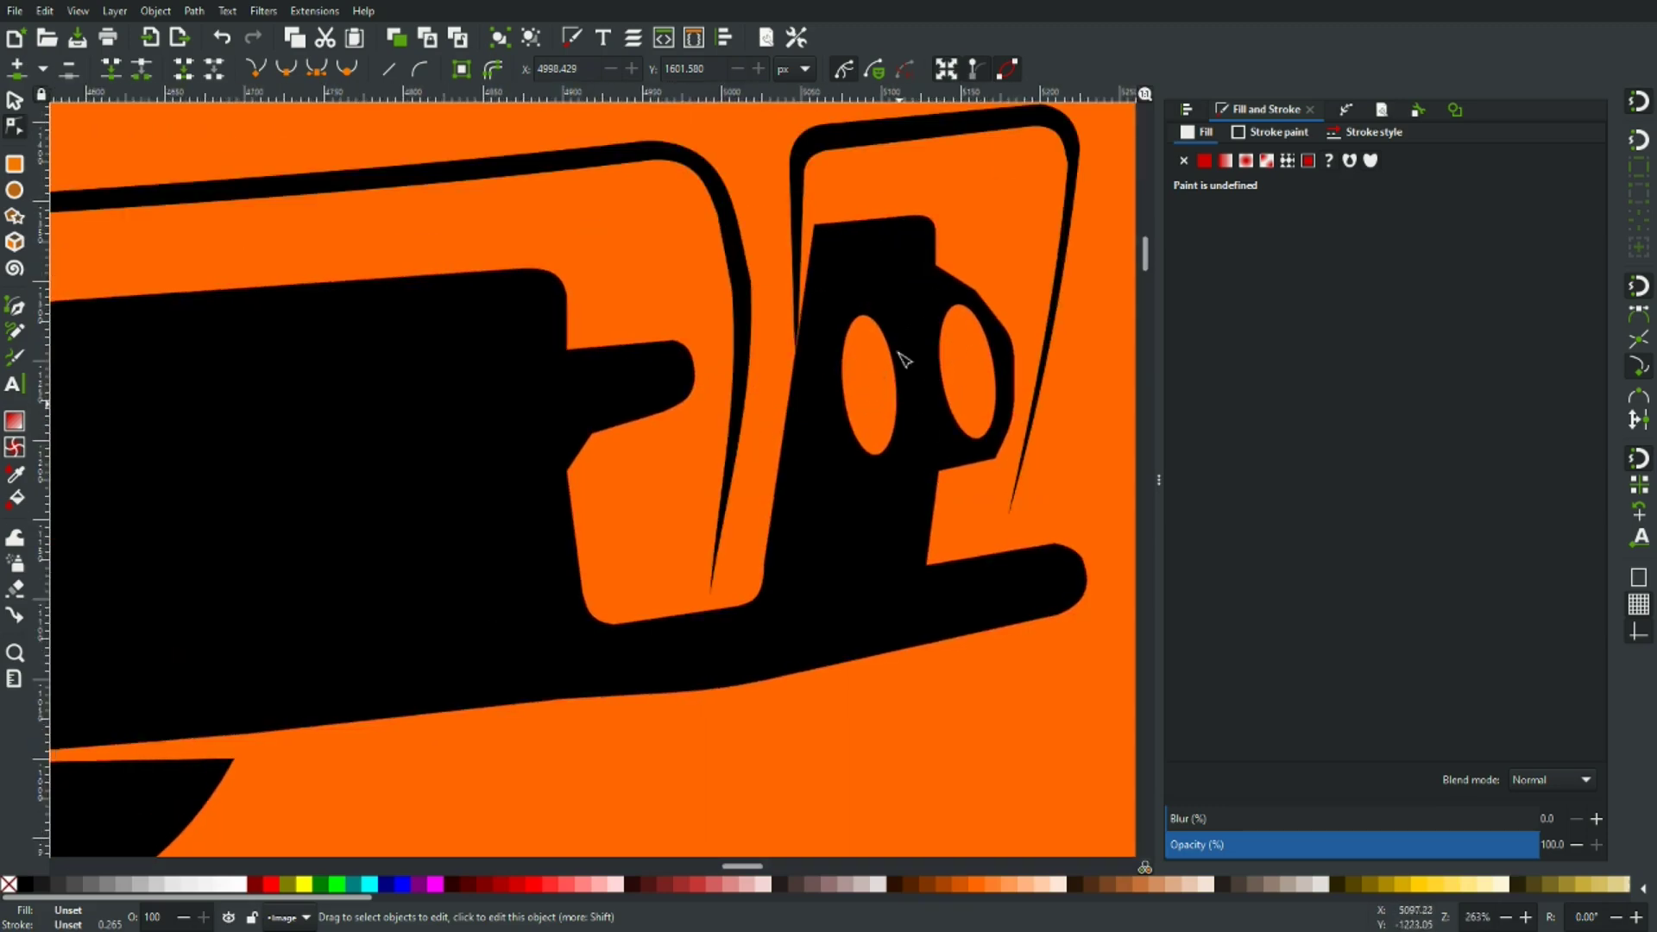
{"action": "scroll", "coordinate": [857, 460], "scroll_direction": "down", "scroll_amount": 2}
{"action": "scroll", "coordinate": [856, 460], "scroll_direction": "down", "scroll_amount": 5}
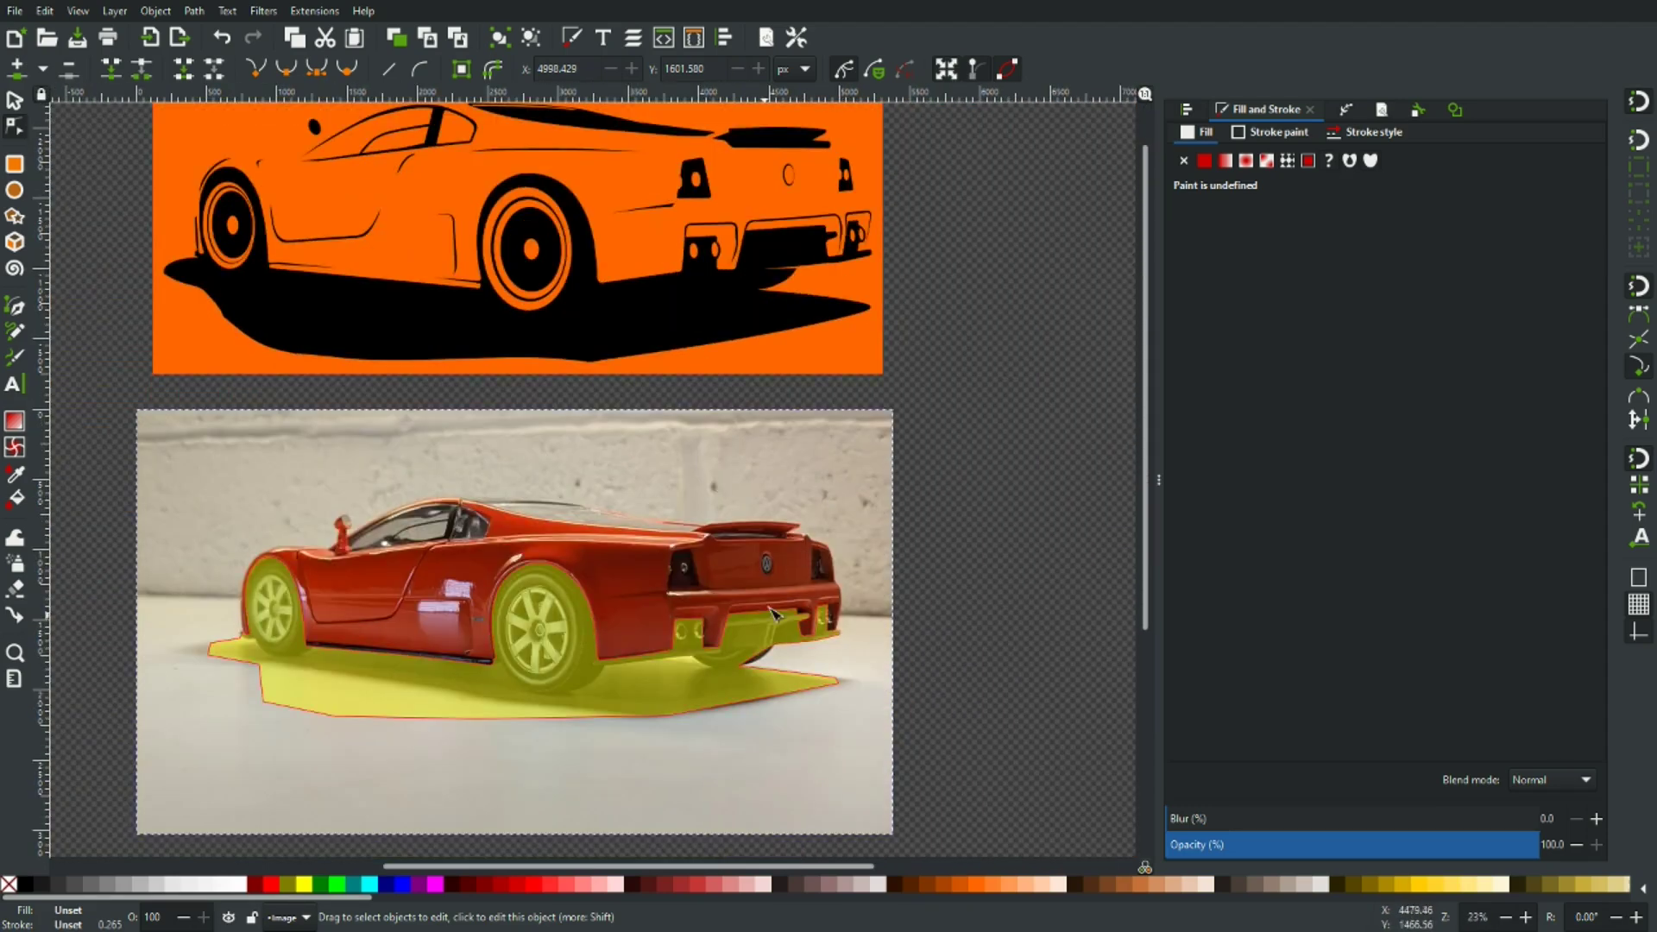
{"action": "scroll", "coordinate": [768, 647], "scroll_direction": "up", "scroll_amount": 3}
{"action": "scroll", "coordinate": [602, 673], "scroll_direction": "up", "scroll_amount": 3}
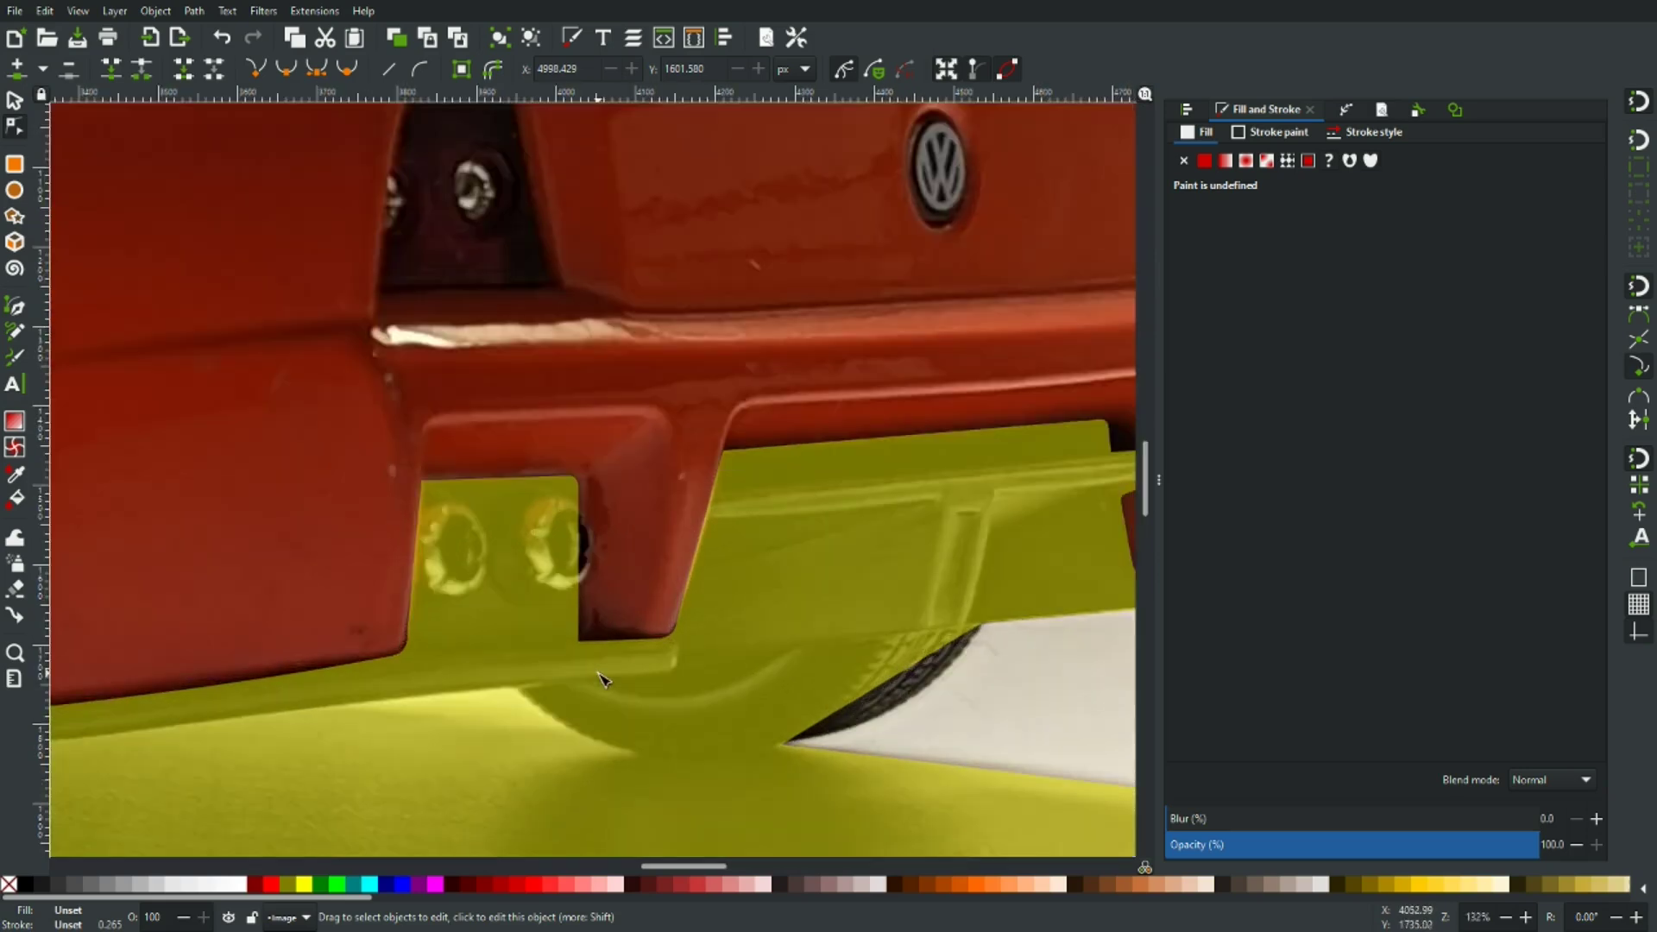
{"action": "scroll", "coordinate": [589, 613], "scroll_direction": "down", "scroll_amount": 3}
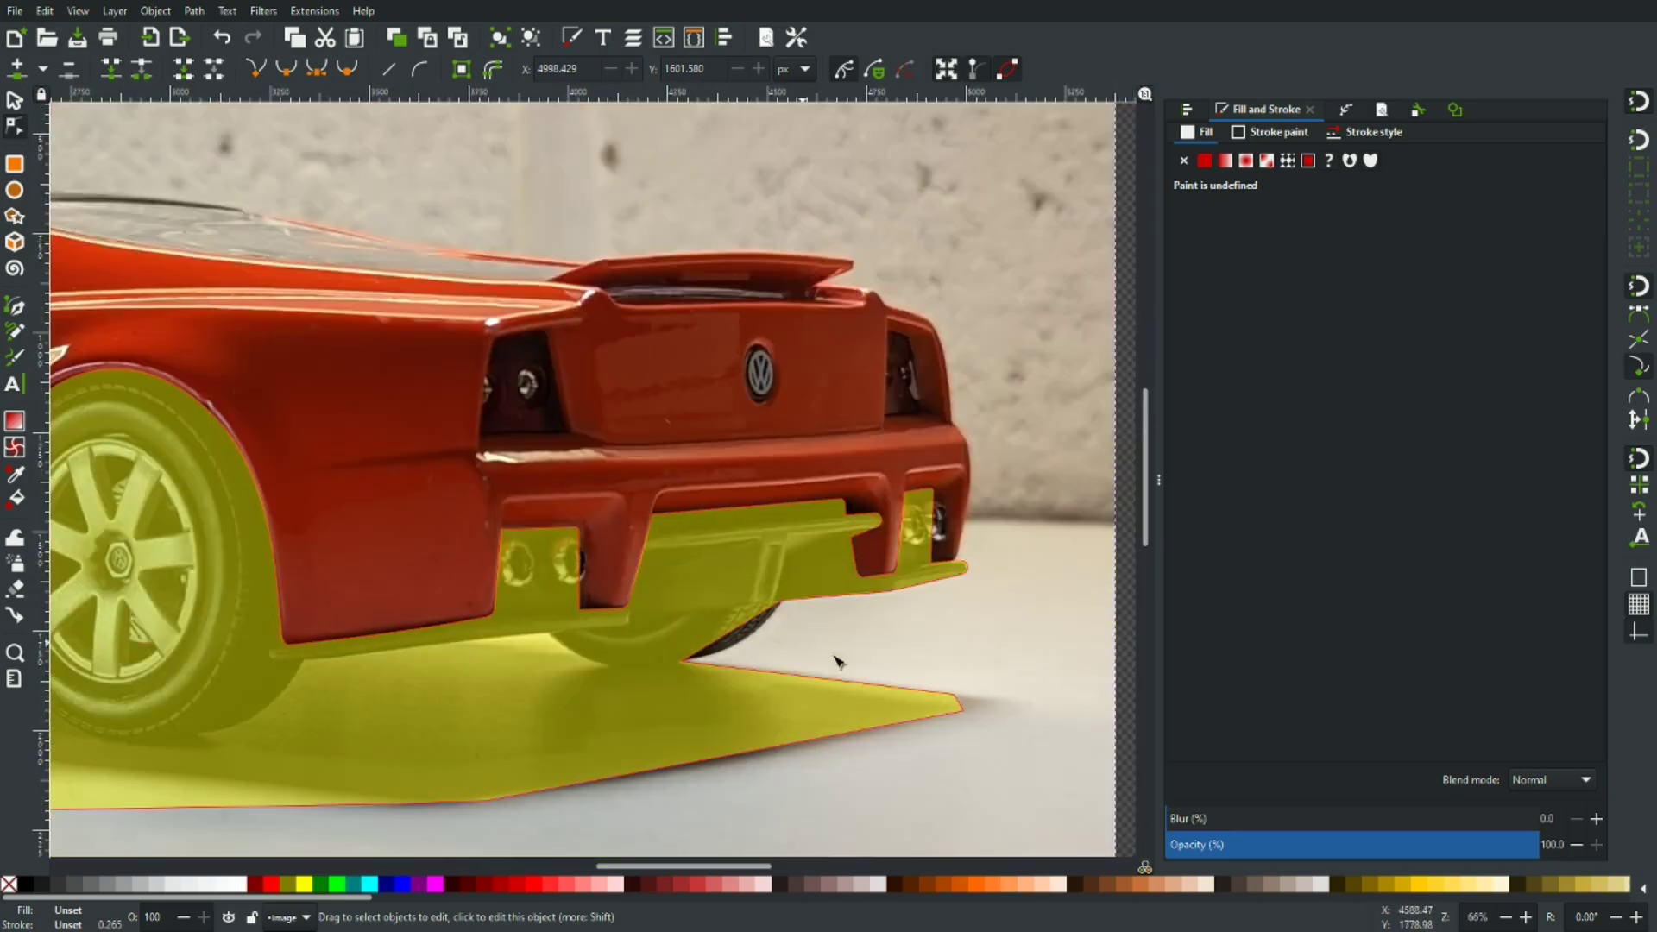
{"action": "scroll", "coordinate": [858, 691], "scroll_direction": "up", "scroll_amount": 3}
{"action": "left_click_drag", "start_coordinate": [835, 703], "coordinate": [751, 650]}
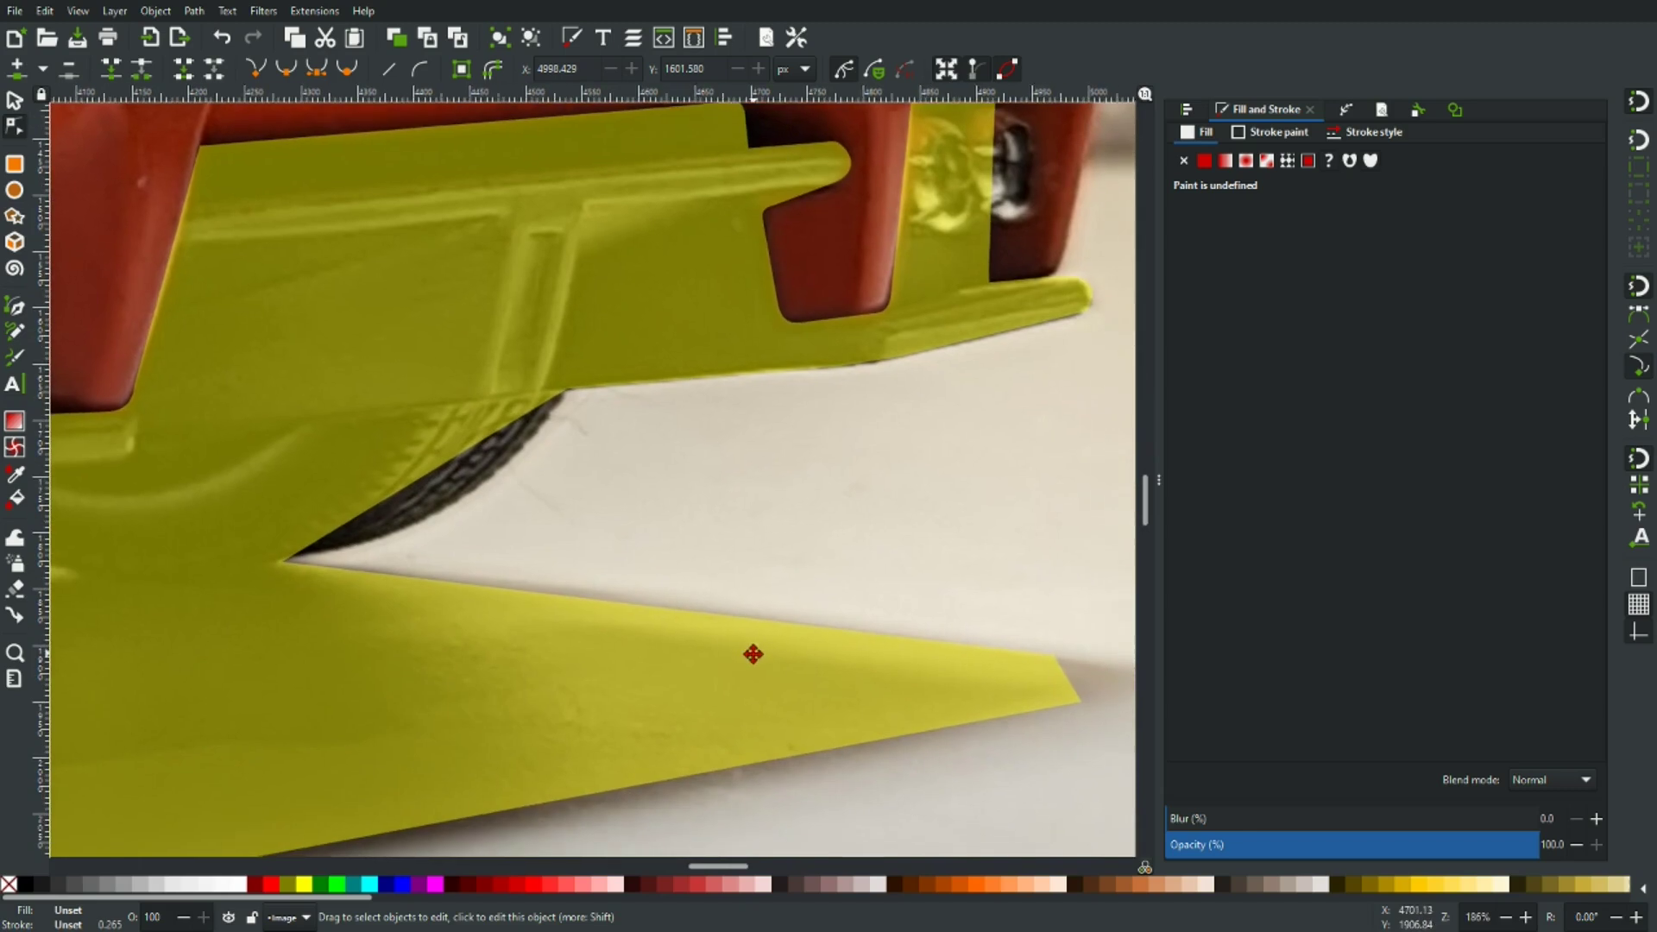
Curve the shadow edge along the tyre rim and round off its pointed right tip
{"action": "left_click", "coordinate": [425, 471]}
{"action": "left_click_drag", "start_coordinate": [425, 470], "coordinate": [462, 510]}
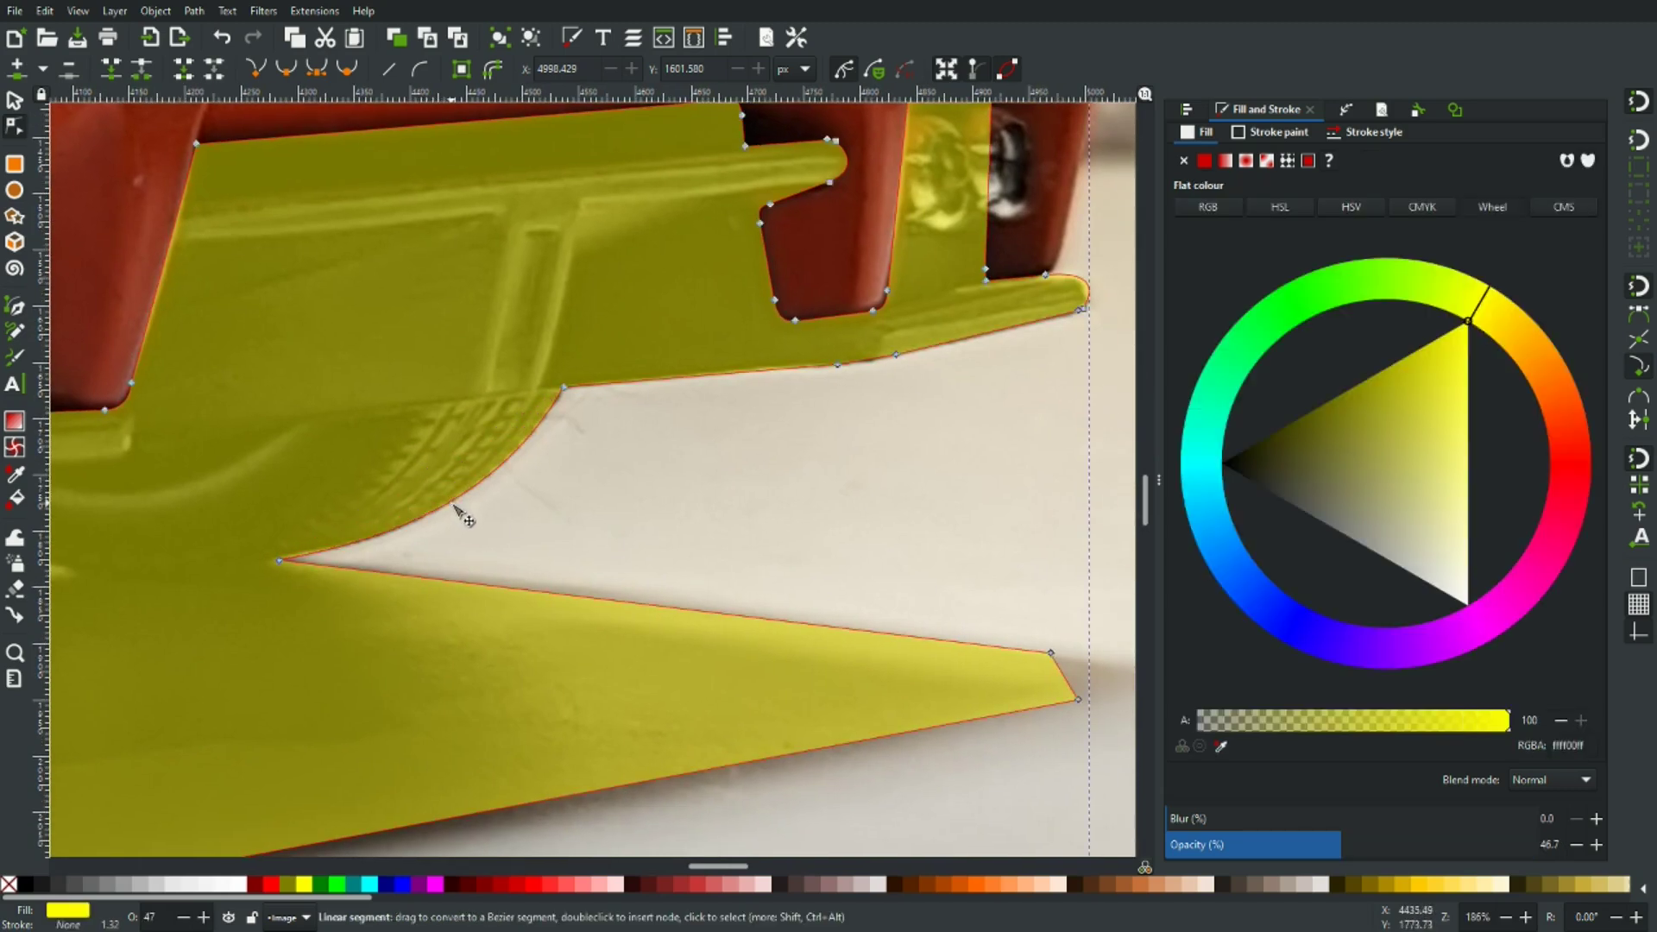
{"action": "left_click_drag", "start_coordinate": [688, 667], "coordinate": [327, 498]}
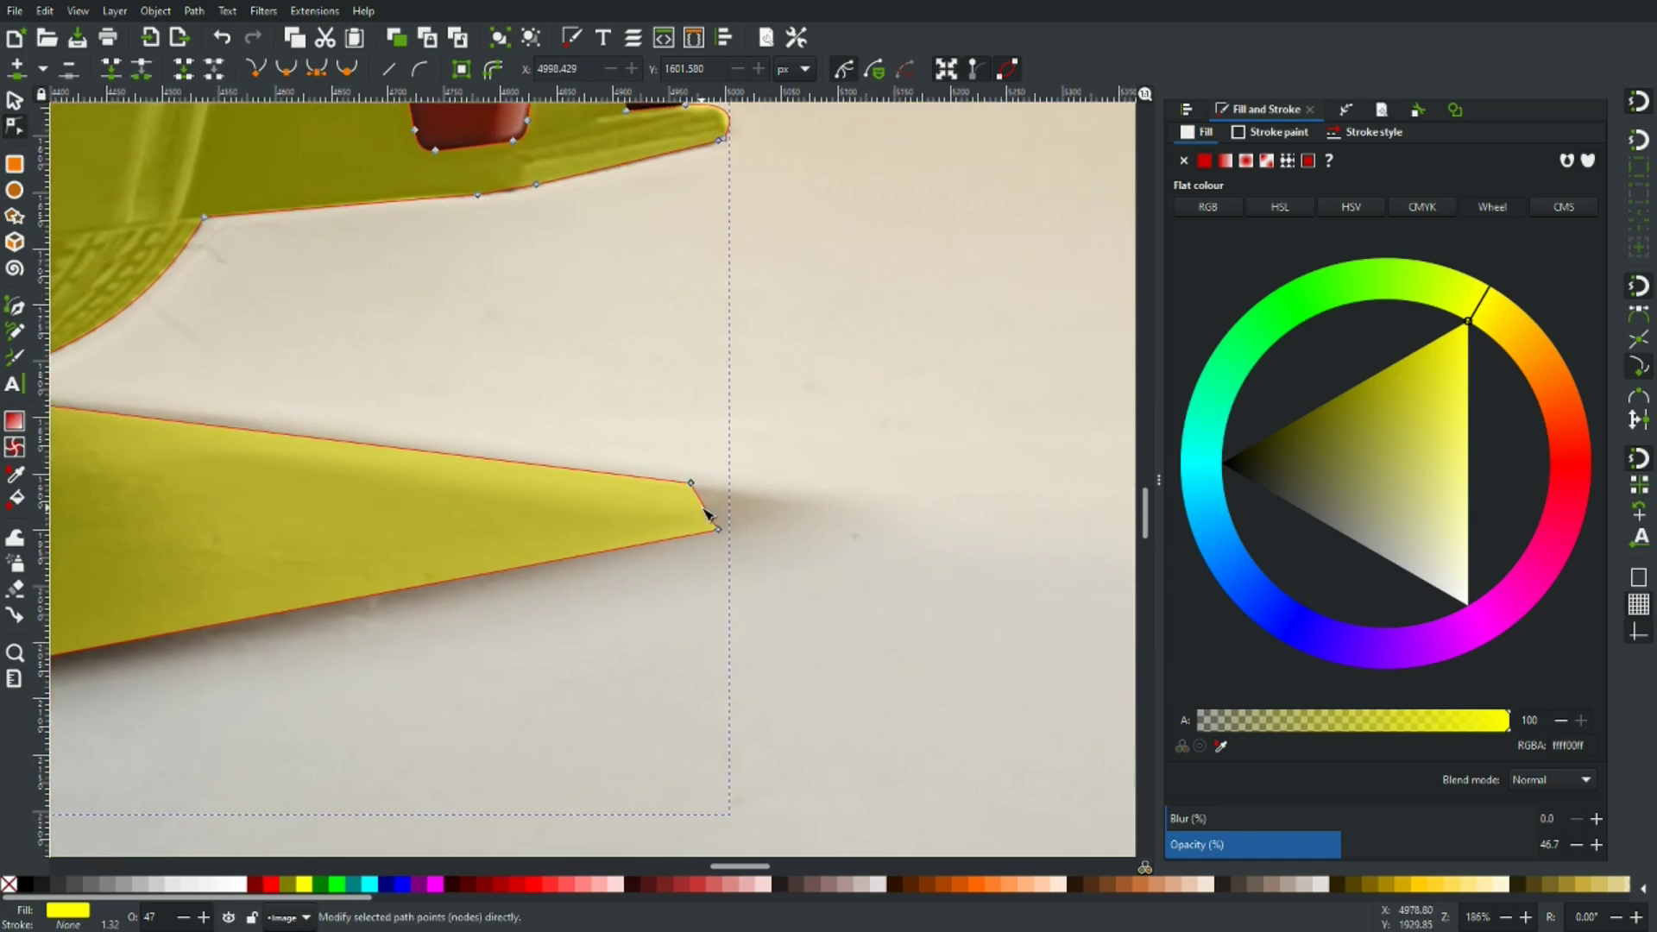
{"action": "left_click_drag", "start_coordinate": [711, 510], "coordinate": [780, 518]}
{"action": "left_click", "coordinate": [857, 523]}
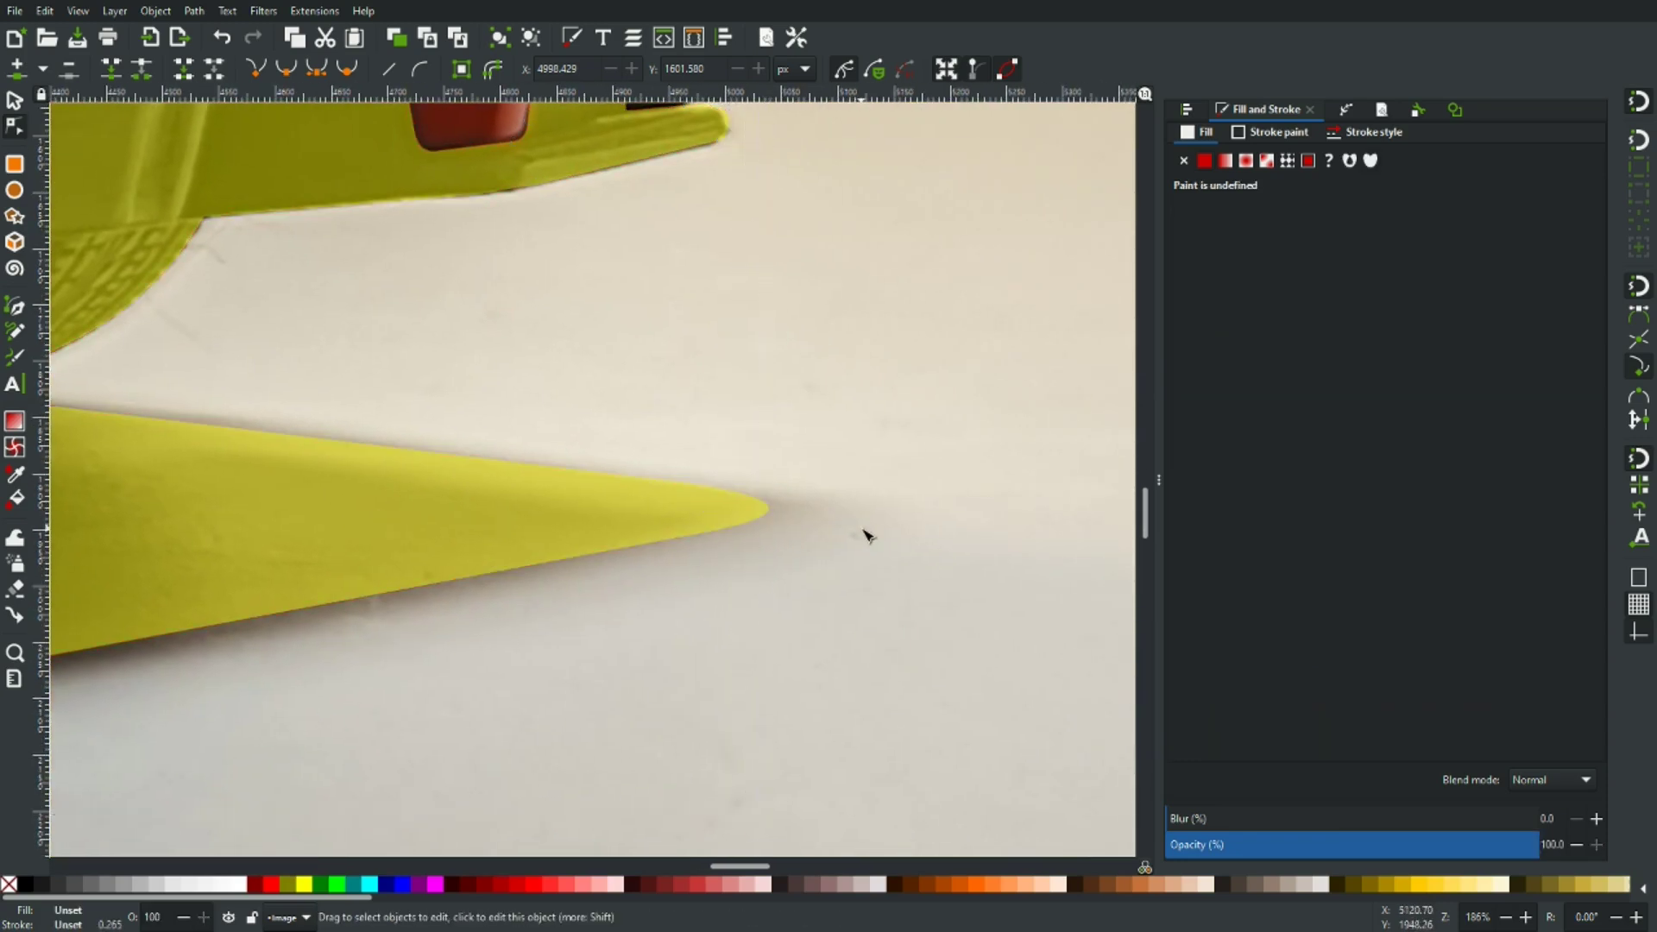
Bow the shadow shape's bottom edge into a gentle curve
{"action": "scroll", "coordinate": [783, 565], "scroll_direction": "down", "scroll_amount": 4}
{"action": "scroll", "coordinate": [766, 574], "scroll_direction": "up", "scroll_amount": 2}
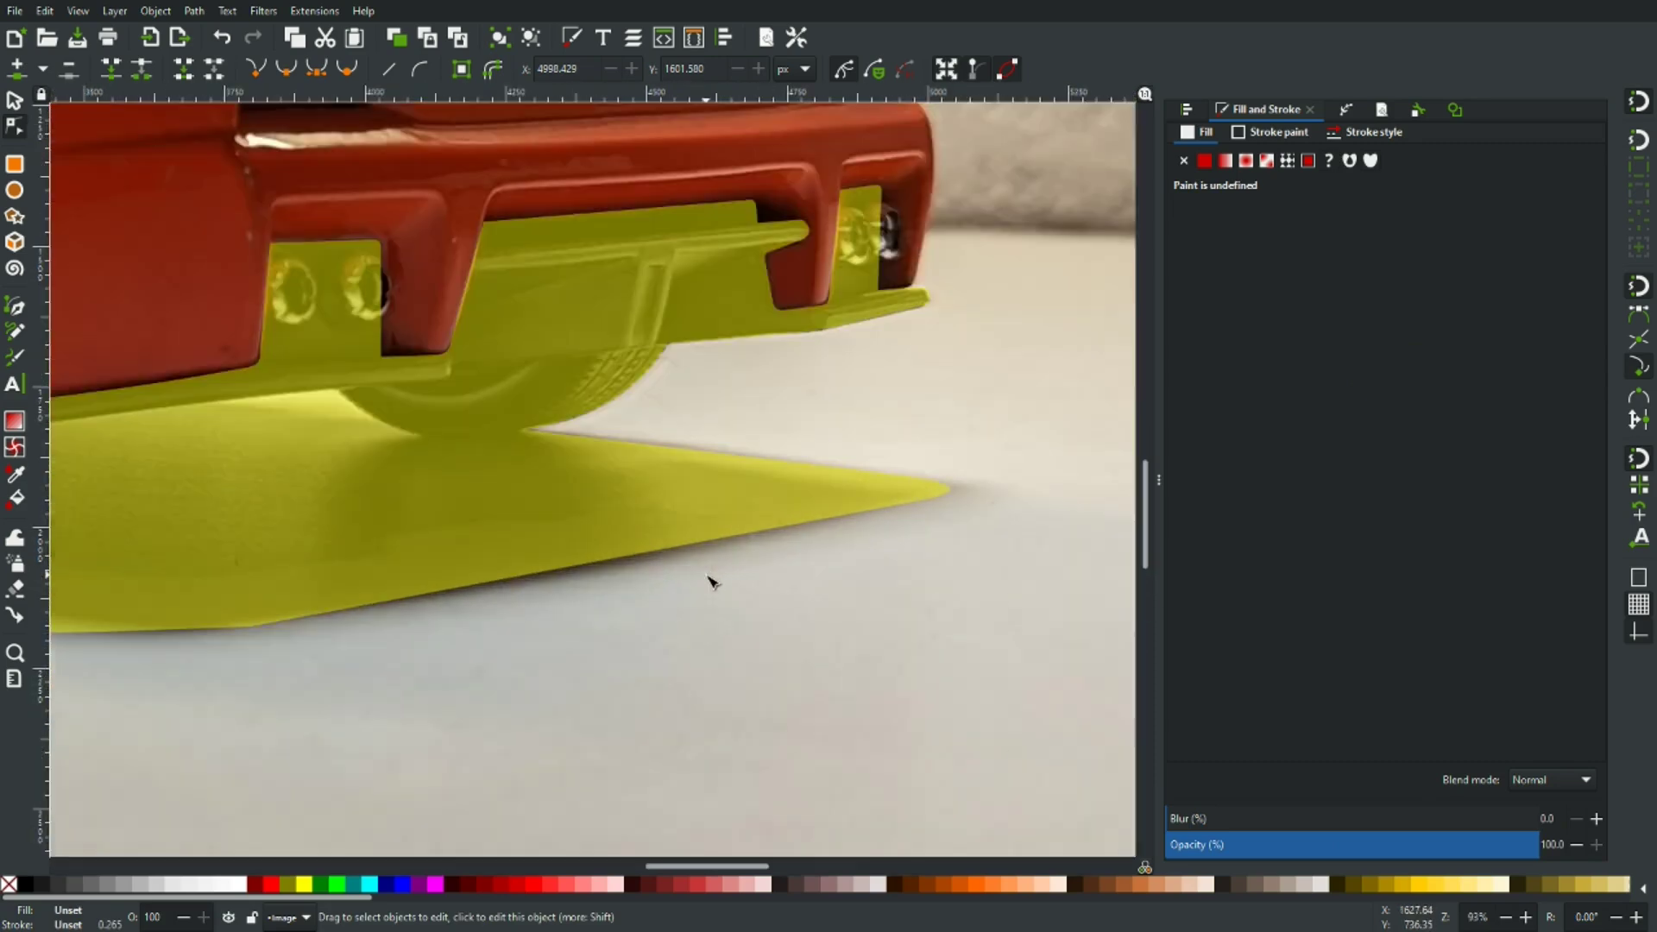
{"action": "left_click", "coordinate": [649, 557]}
{"action": "left_click_drag", "start_coordinate": [647, 552], "coordinate": [657, 562]}
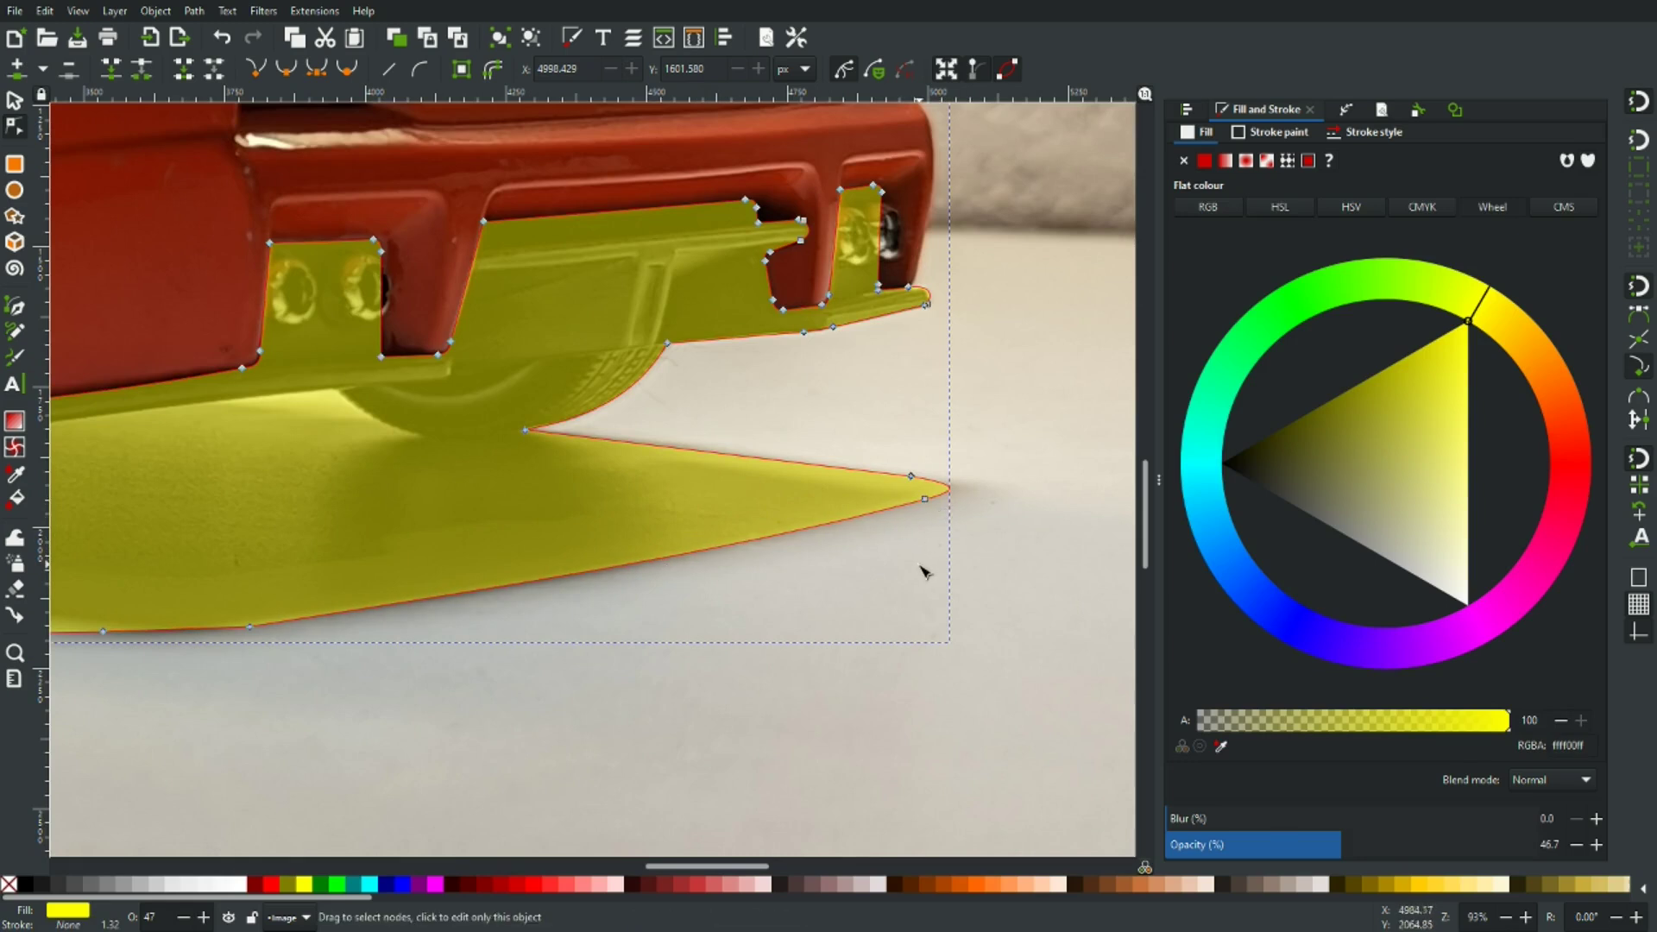
{"action": "left_click", "coordinate": [790, 575]}
{"action": "scroll", "coordinate": [451, 633], "scroll_direction": "left", "scroll_amount": 15}
{"action": "scroll", "coordinate": [451, 632], "scroll_direction": "down", "scroll_amount": 4}
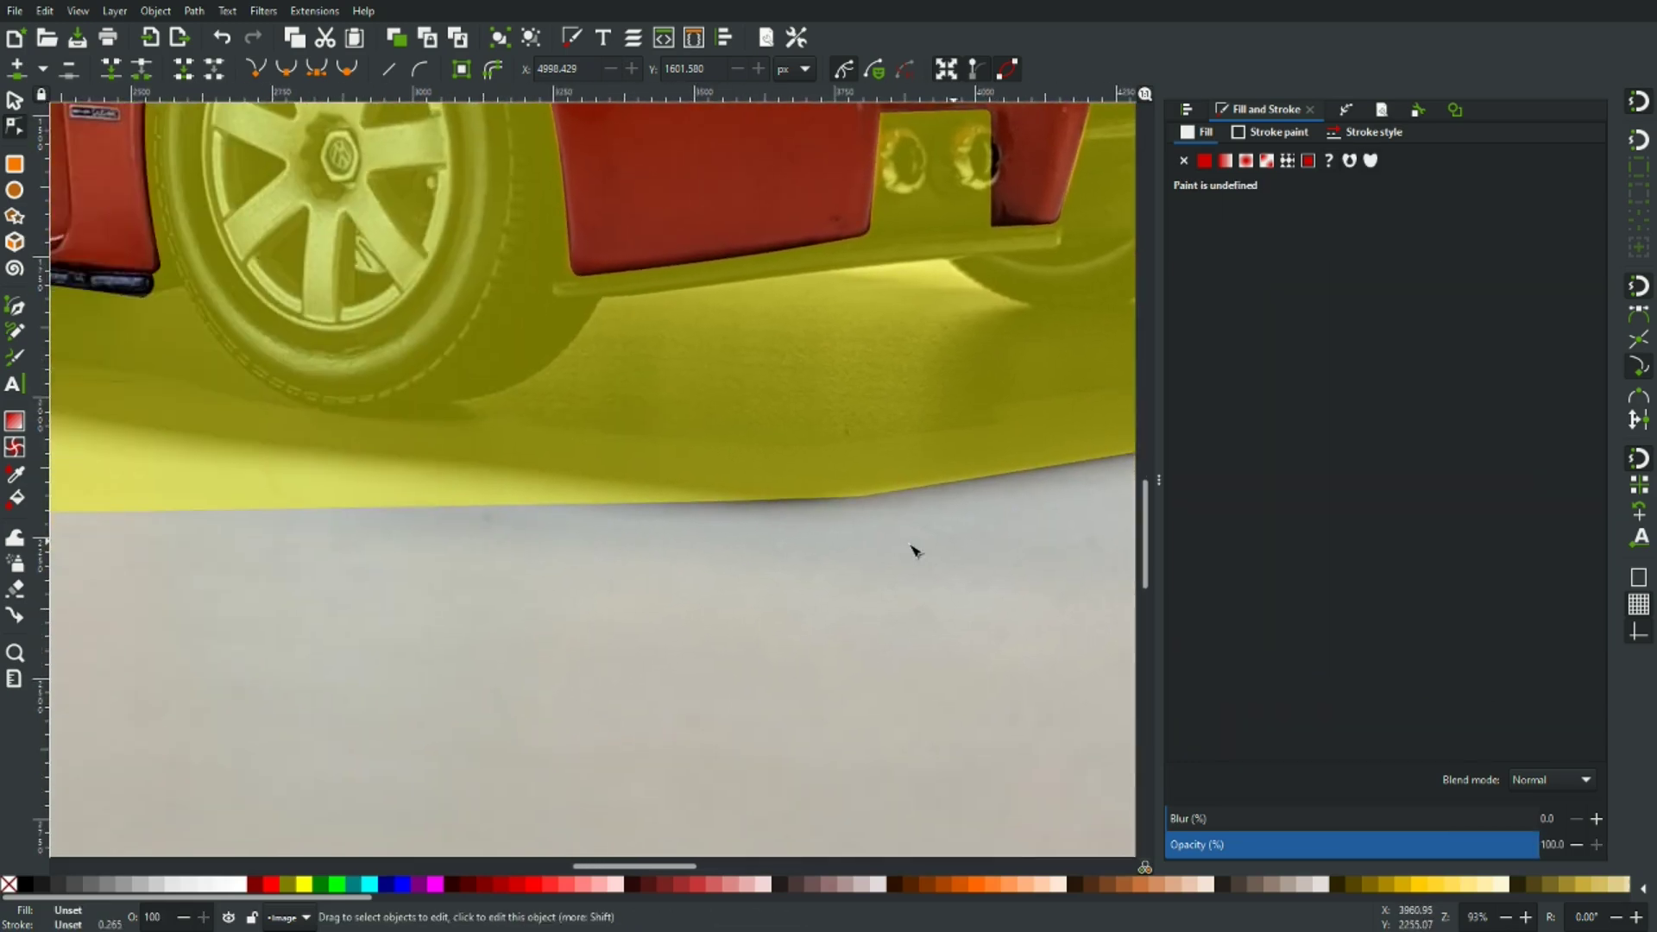
{"action": "scroll", "coordinate": [531, 584], "scroll_direction": "down", "scroll_amount": 3, "text": "ctrl"}
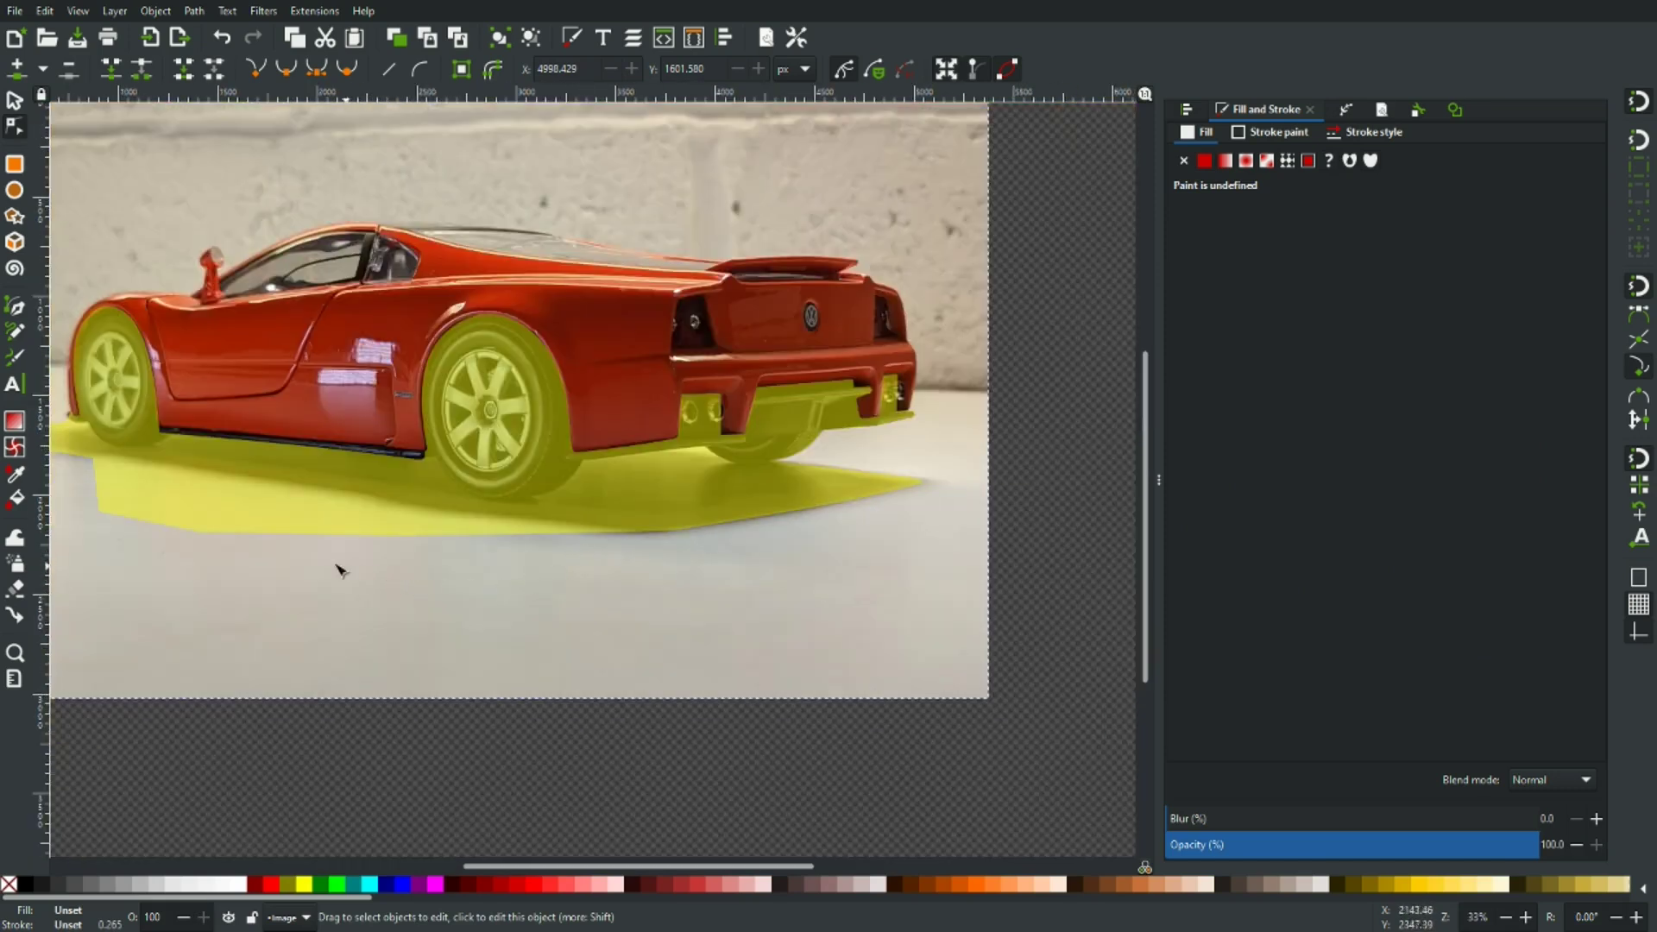
{"action": "scroll", "coordinate": [379, 566], "scroll_direction": "left", "scroll_amount": 6}
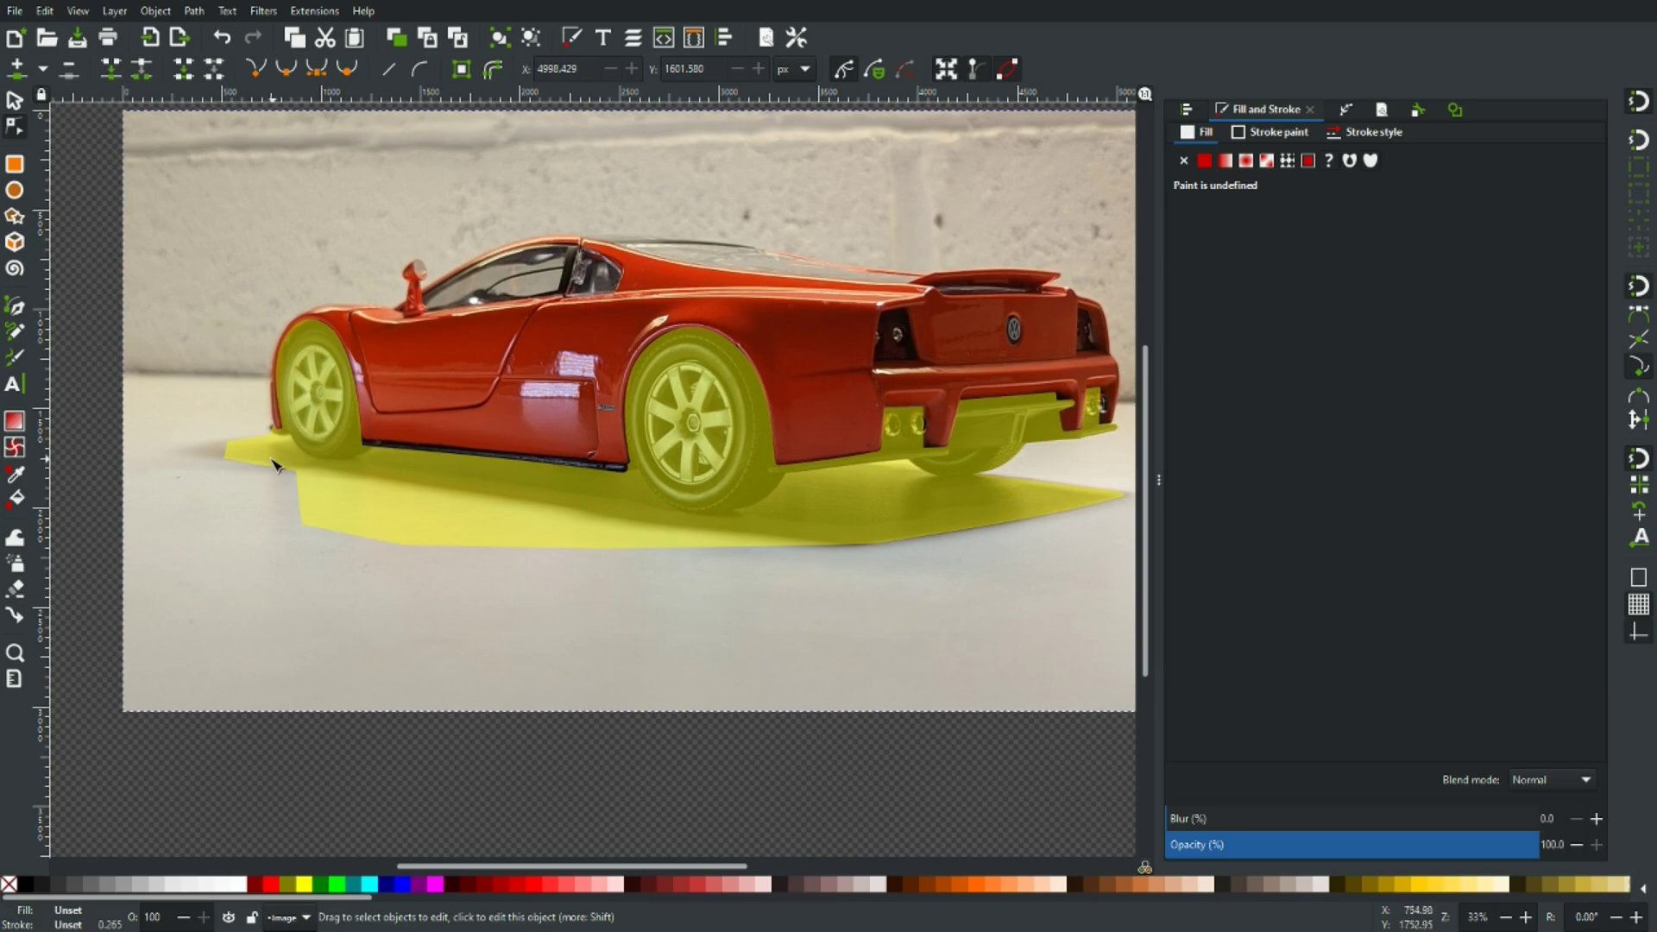
Curve the shadow's left edge outward and lower its corner node slightly
{"action": "scroll", "coordinate": [224, 456], "scroll_direction": "up", "scroll_amount": 3, "text": "ctrl"}
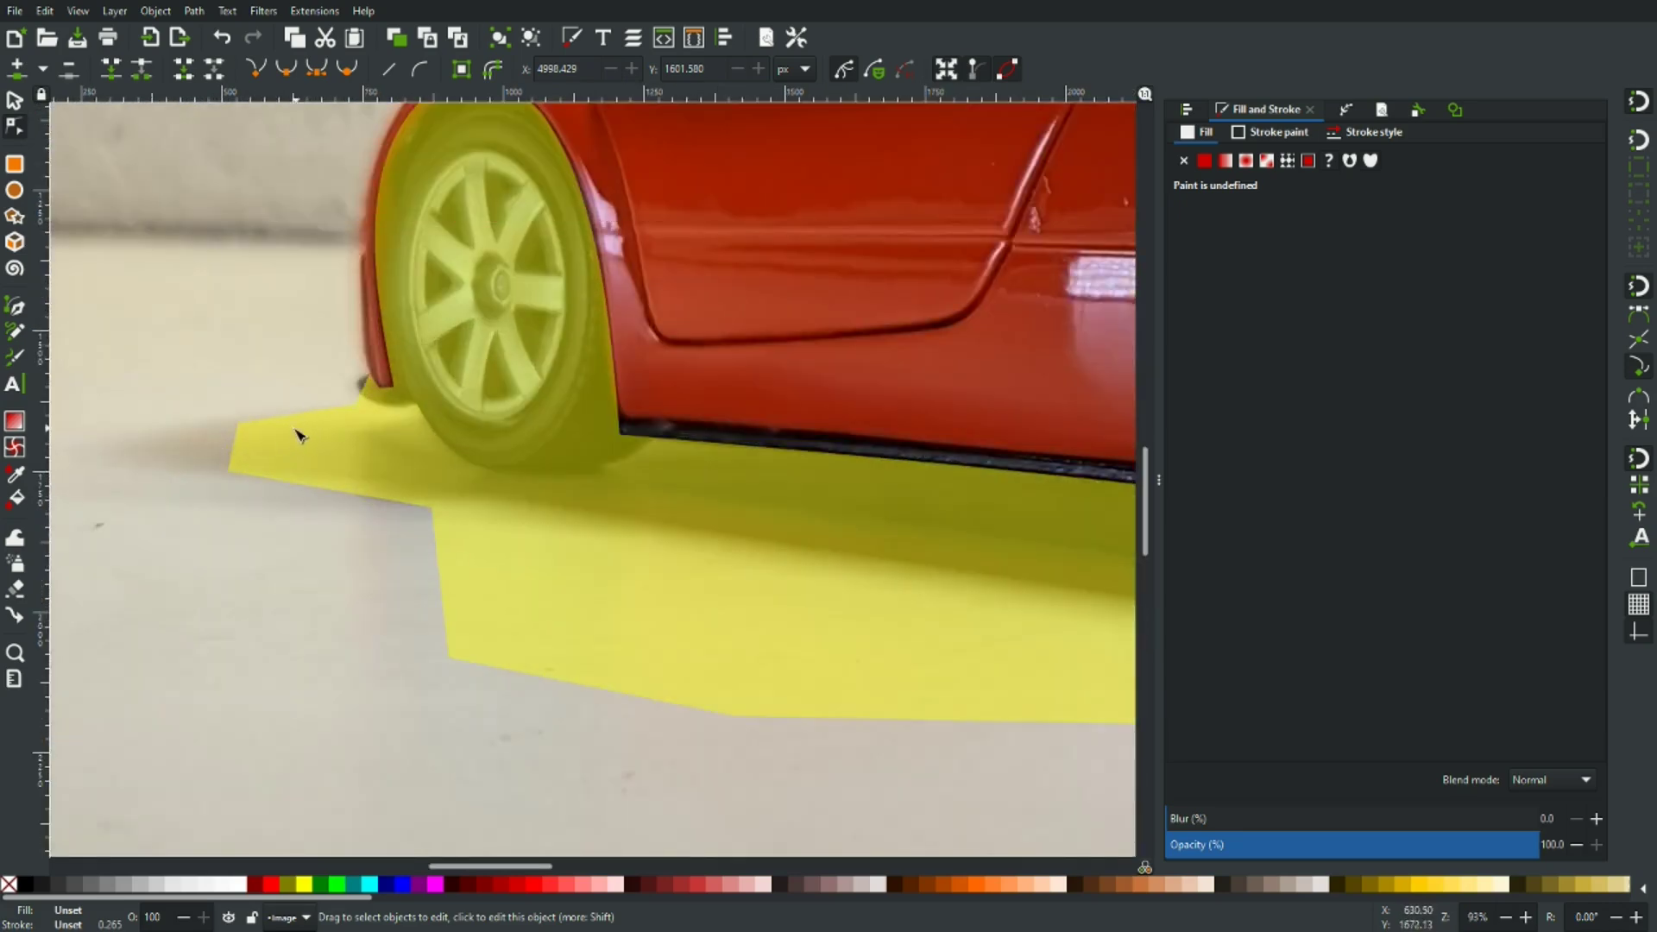
{"action": "scroll", "coordinate": [294, 457], "scroll_direction": "down", "scroll_amount": 4, "text": "ctrl"}
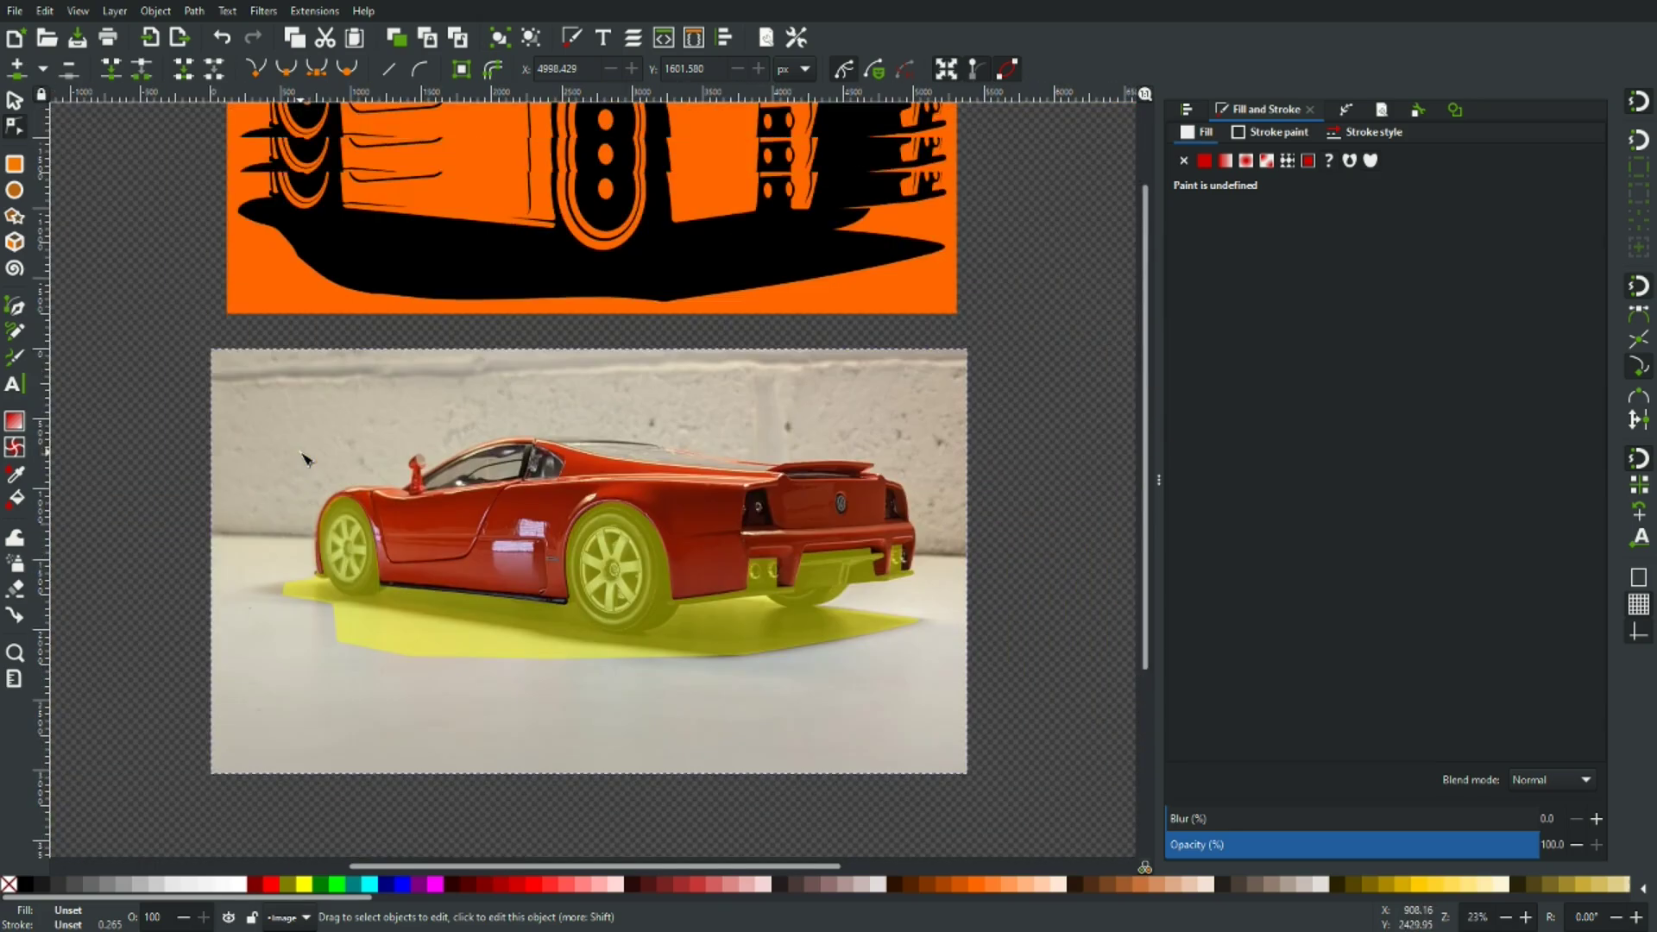
{"action": "scroll", "coordinate": [297, 543], "scroll_direction": "down", "scroll_amount": 3}
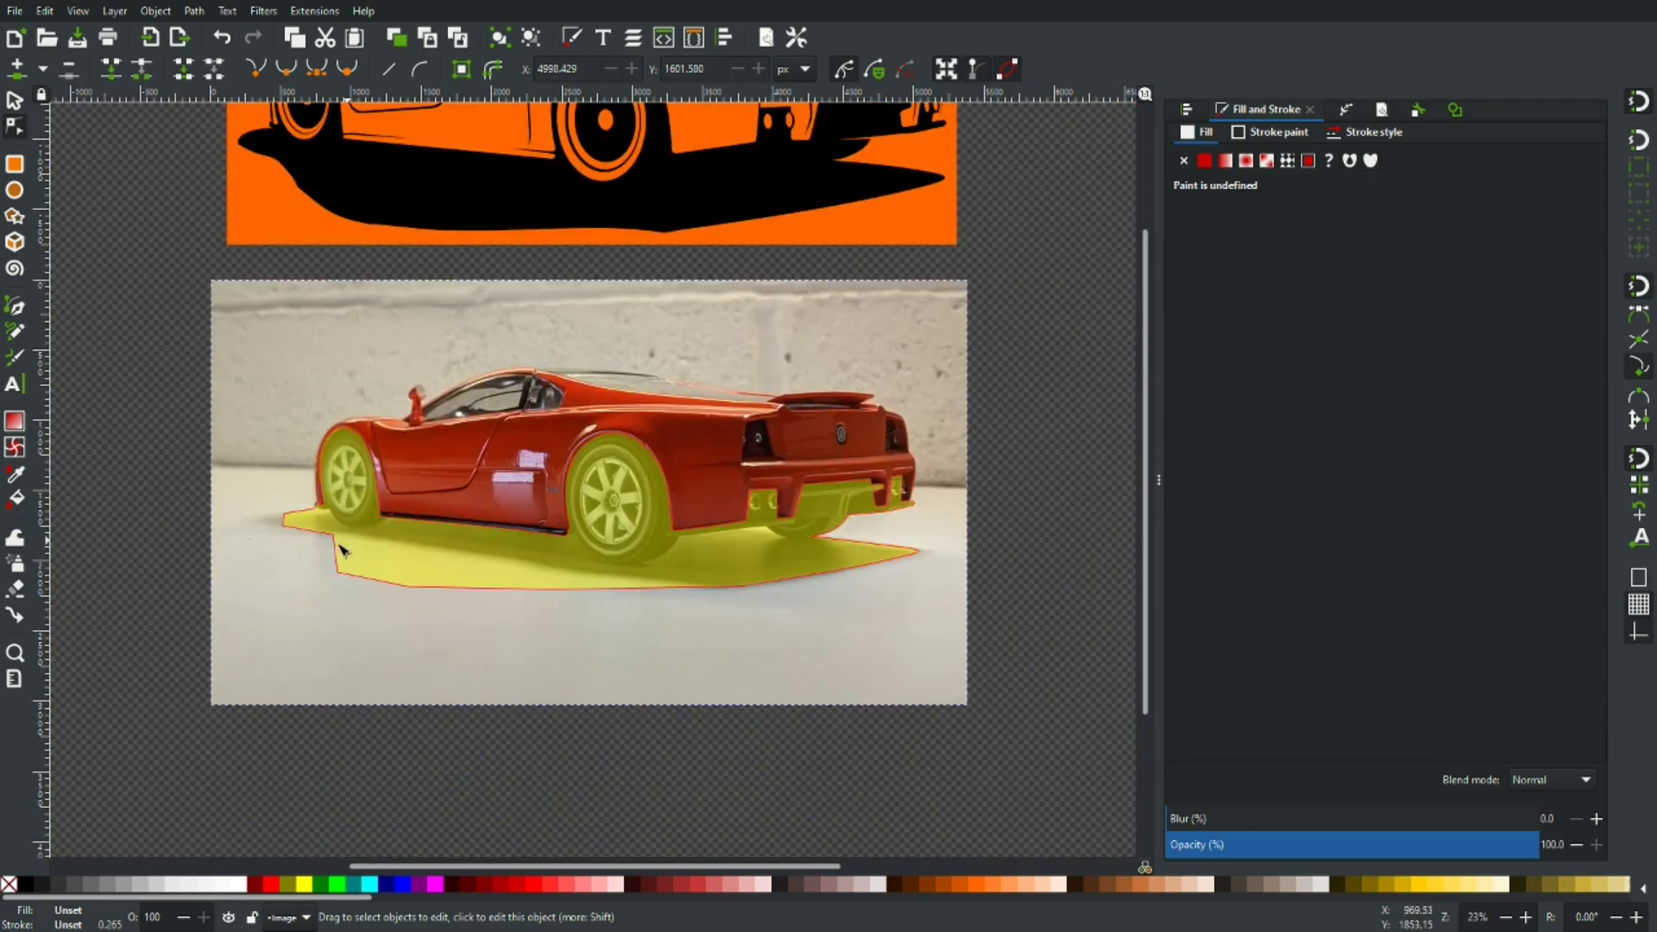
{"action": "scroll", "coordinate": [300, 544], "scroll_direction": "up", "scroll_amount": 3, "text": "ctrl"}
{"action": "scroll", "coordinate": [293, 537], "scroll_direction": "up", "scroll_amount": 1, "text": "ctrl"}
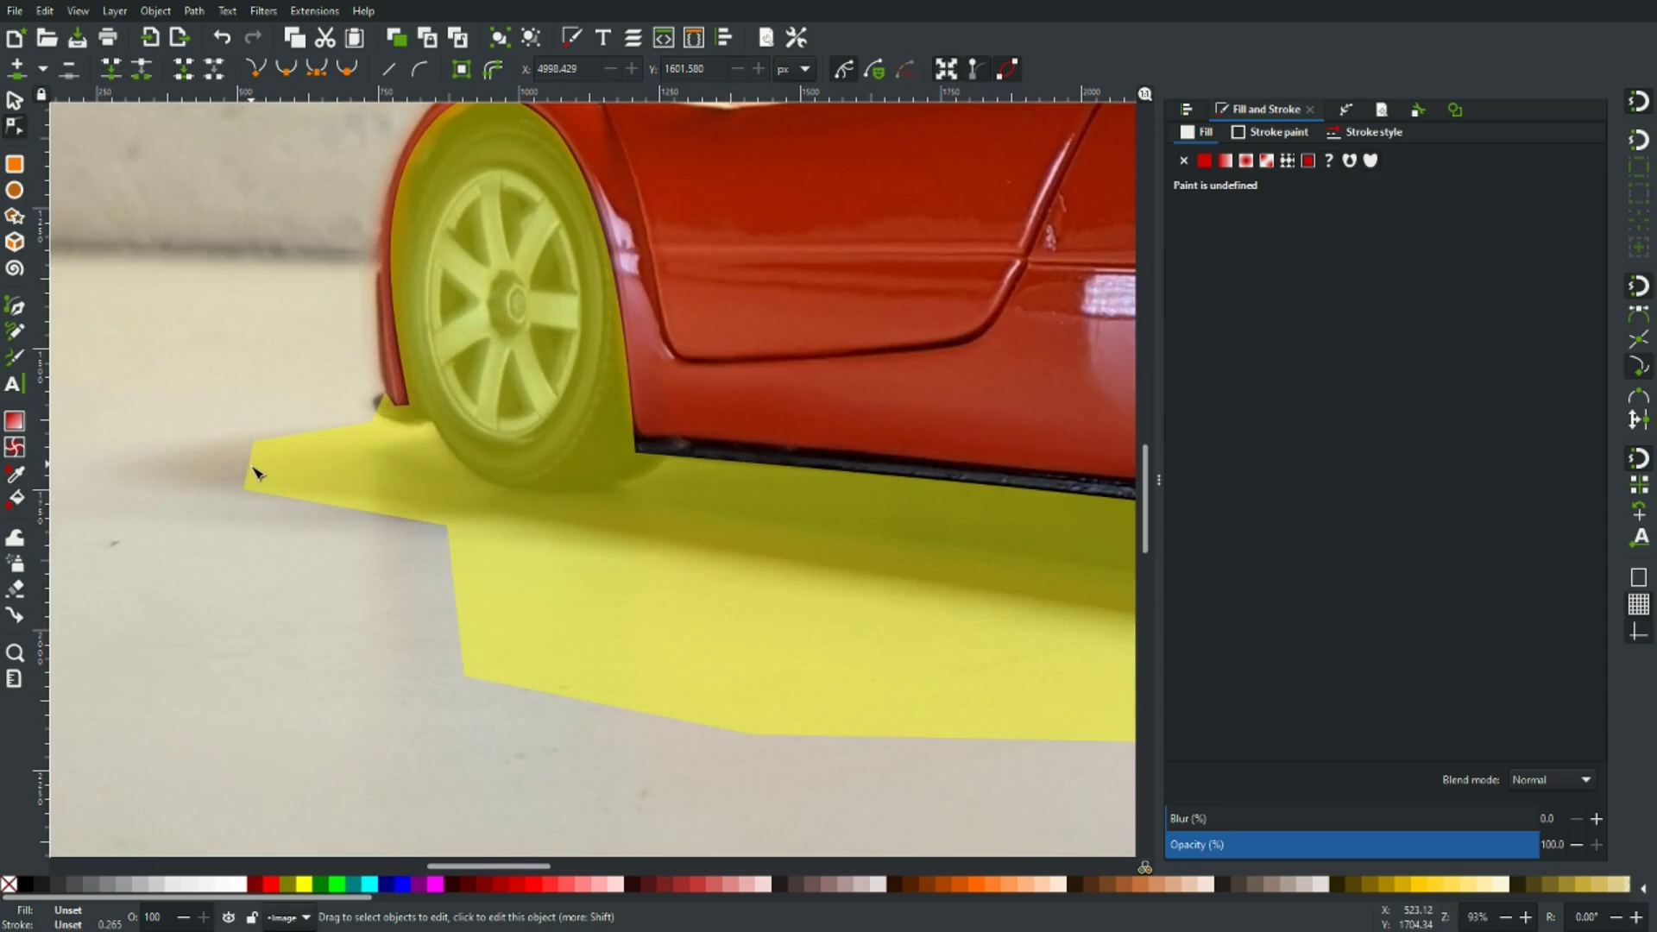
{"action": "left_click", "coordinate": [254, 473]}
{"action": "left_click_drag", "start_coordinate": [253, 472], "coordinate": [214, 463]}
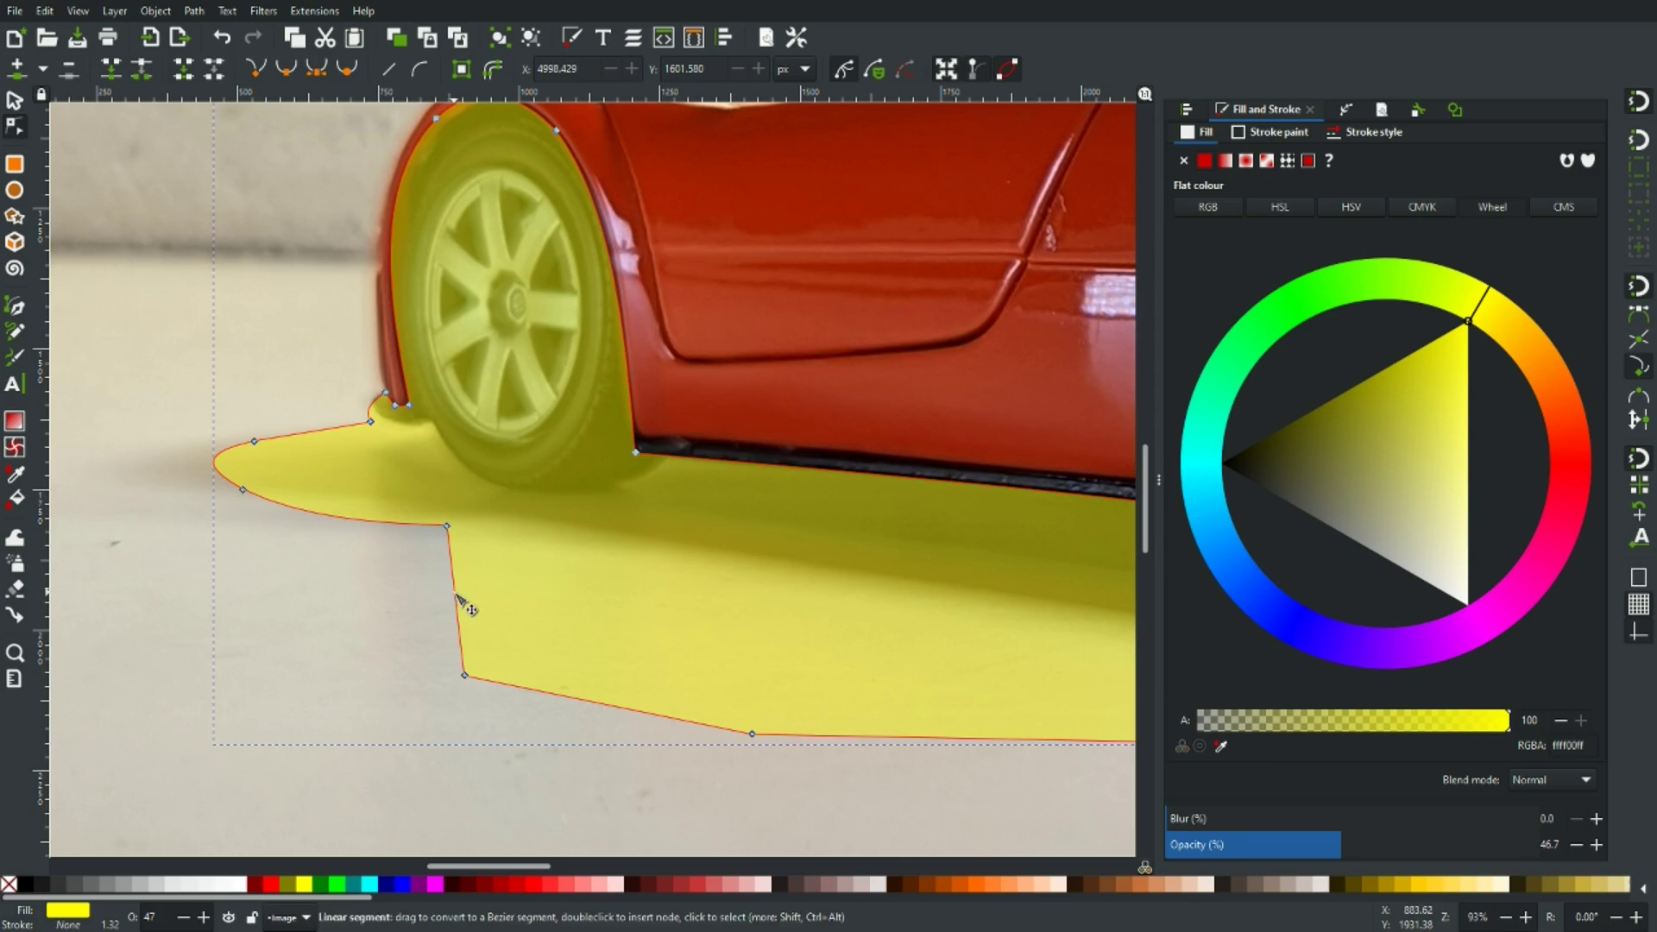
{"action": "left_click_drag", "start_coordinate": [457, 596], "coordinate": [447, 600]}
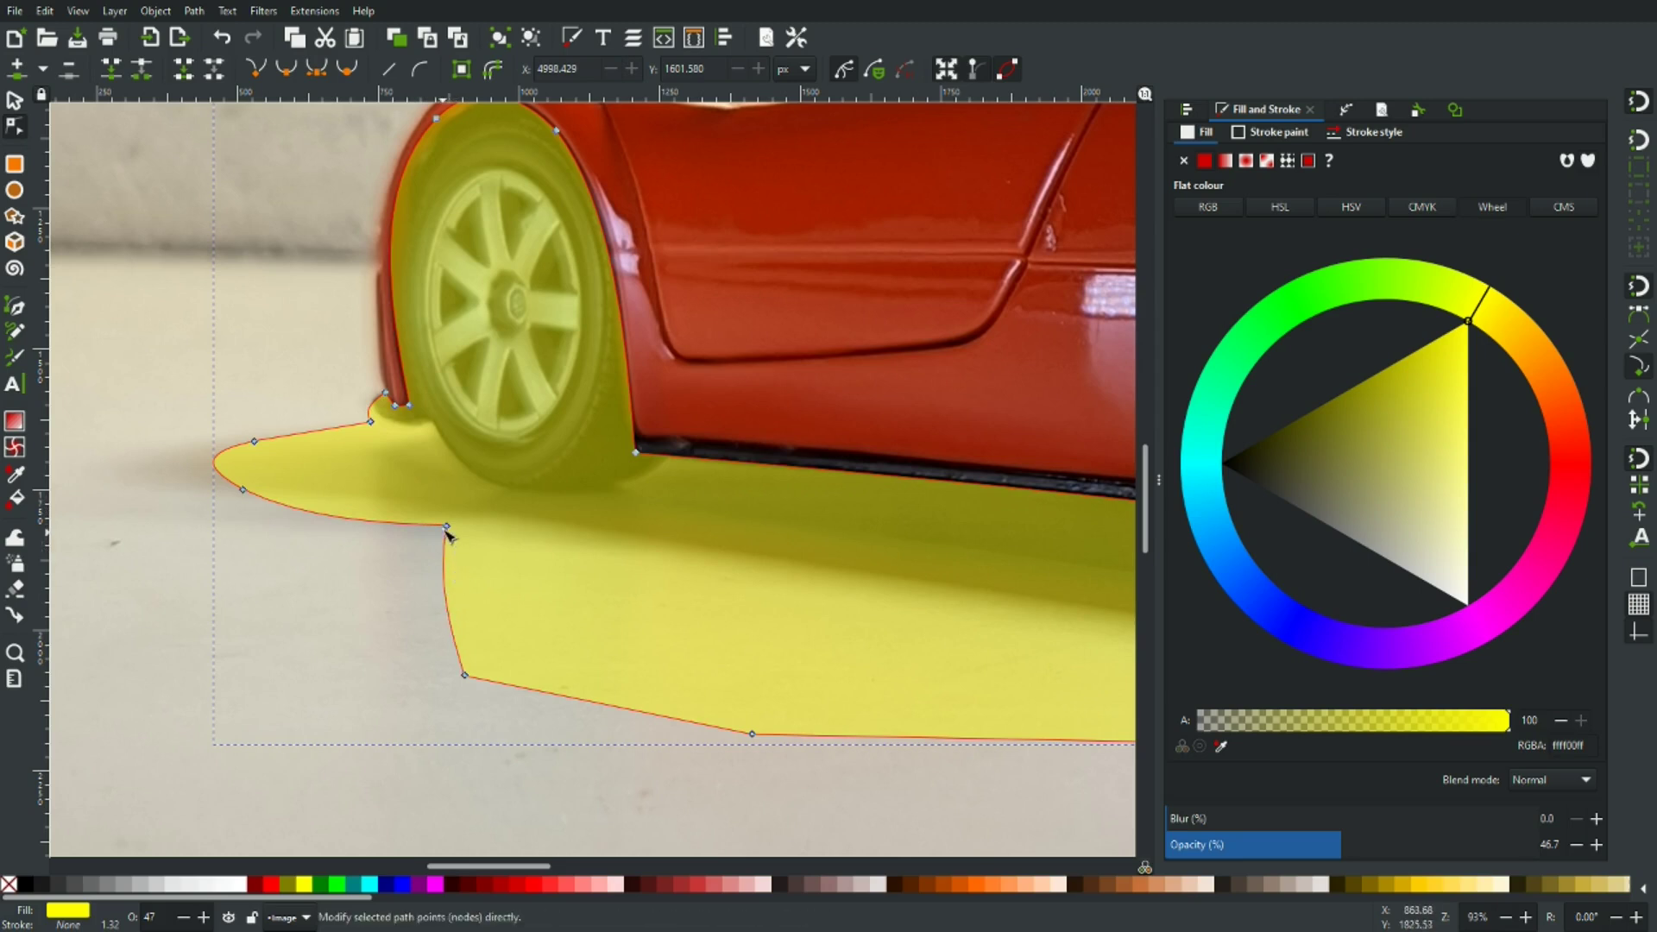
{"action": "left_click_drag", "start_coordinate": [448, 535], "coordinate": [445, 557]}
Curve the shadow's bottom edge to trace the floor shadow, then zoom out to review it
{"action": "scroll", "coordinate": [587, 552], "scroll_direction": "down", "scroll_amount": 6}
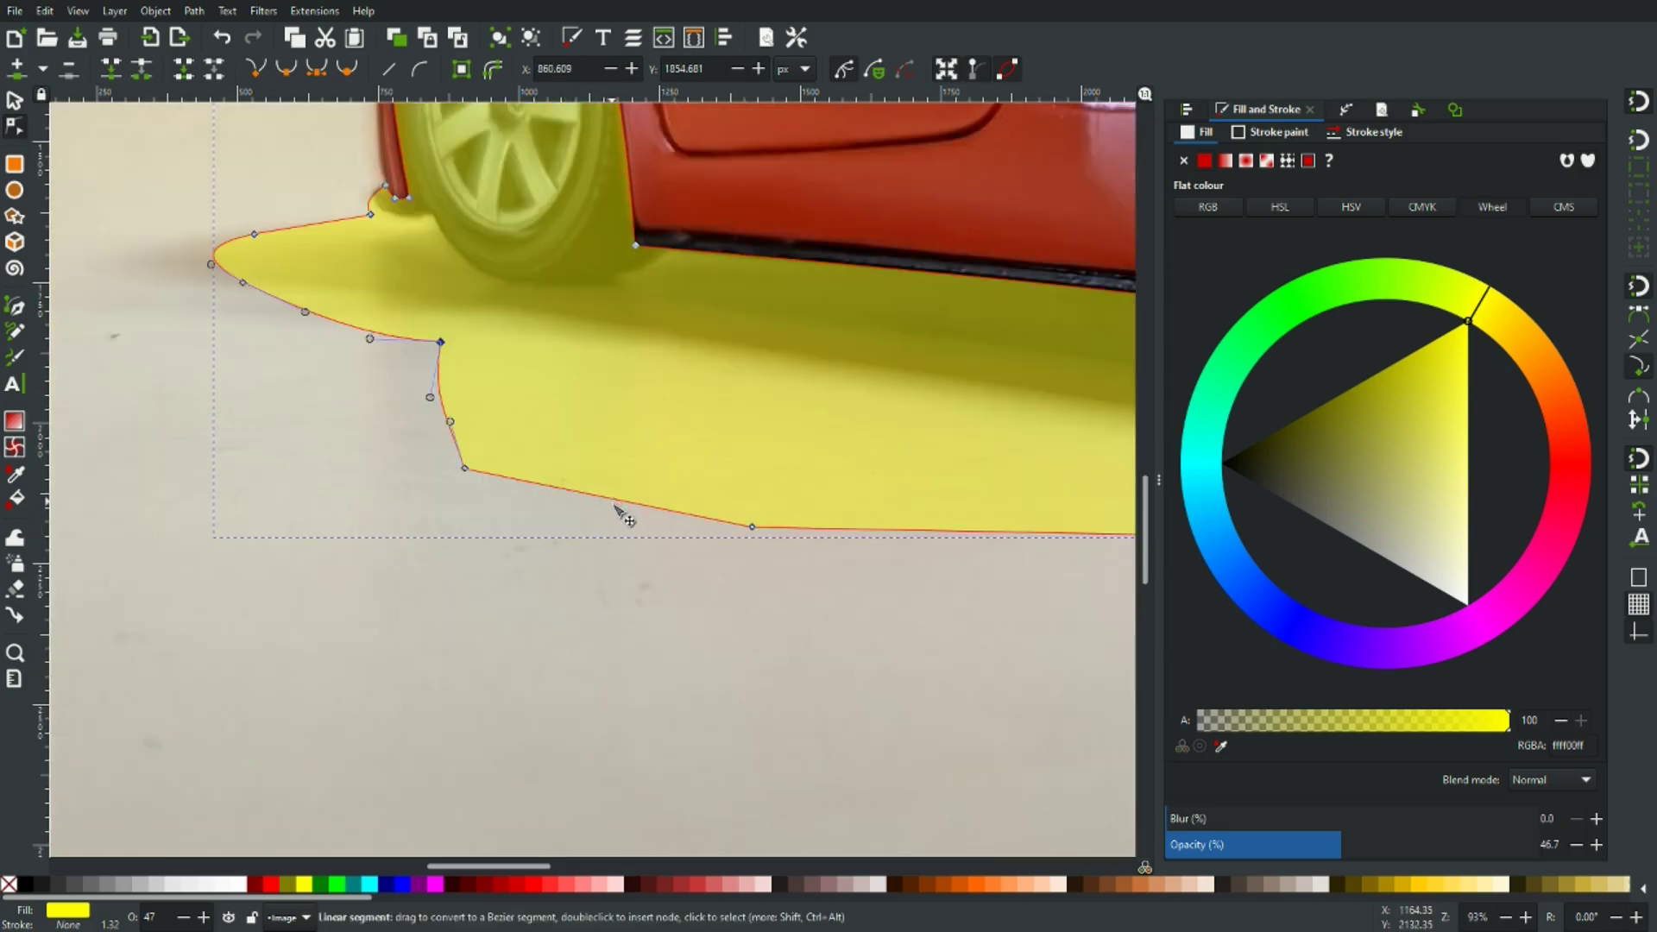
{"action": "left_click_drag", "start_coordinate": [614, 506], "coordinate": [611, 513]}
{"action": "scroll", "coordinate": [858, 584], "scroll_direction": "right", "scroll_amount": 10}
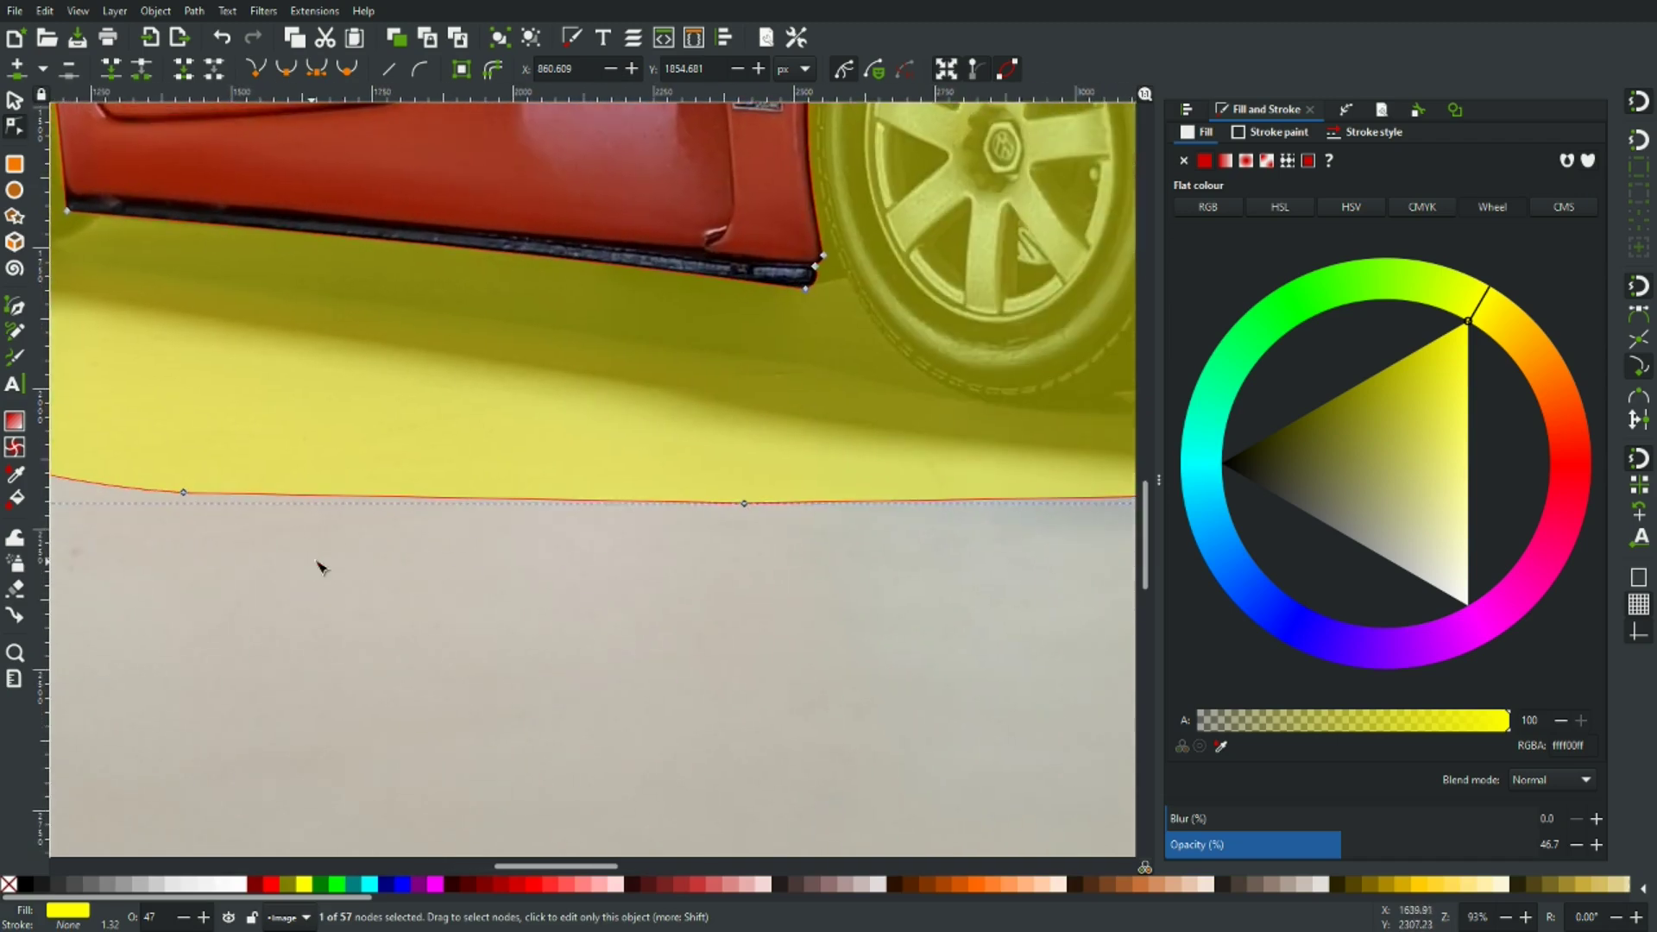
{"action": "left_click_drag", "start_coordinate": [540, 506], "coordinate": [530, 510]}
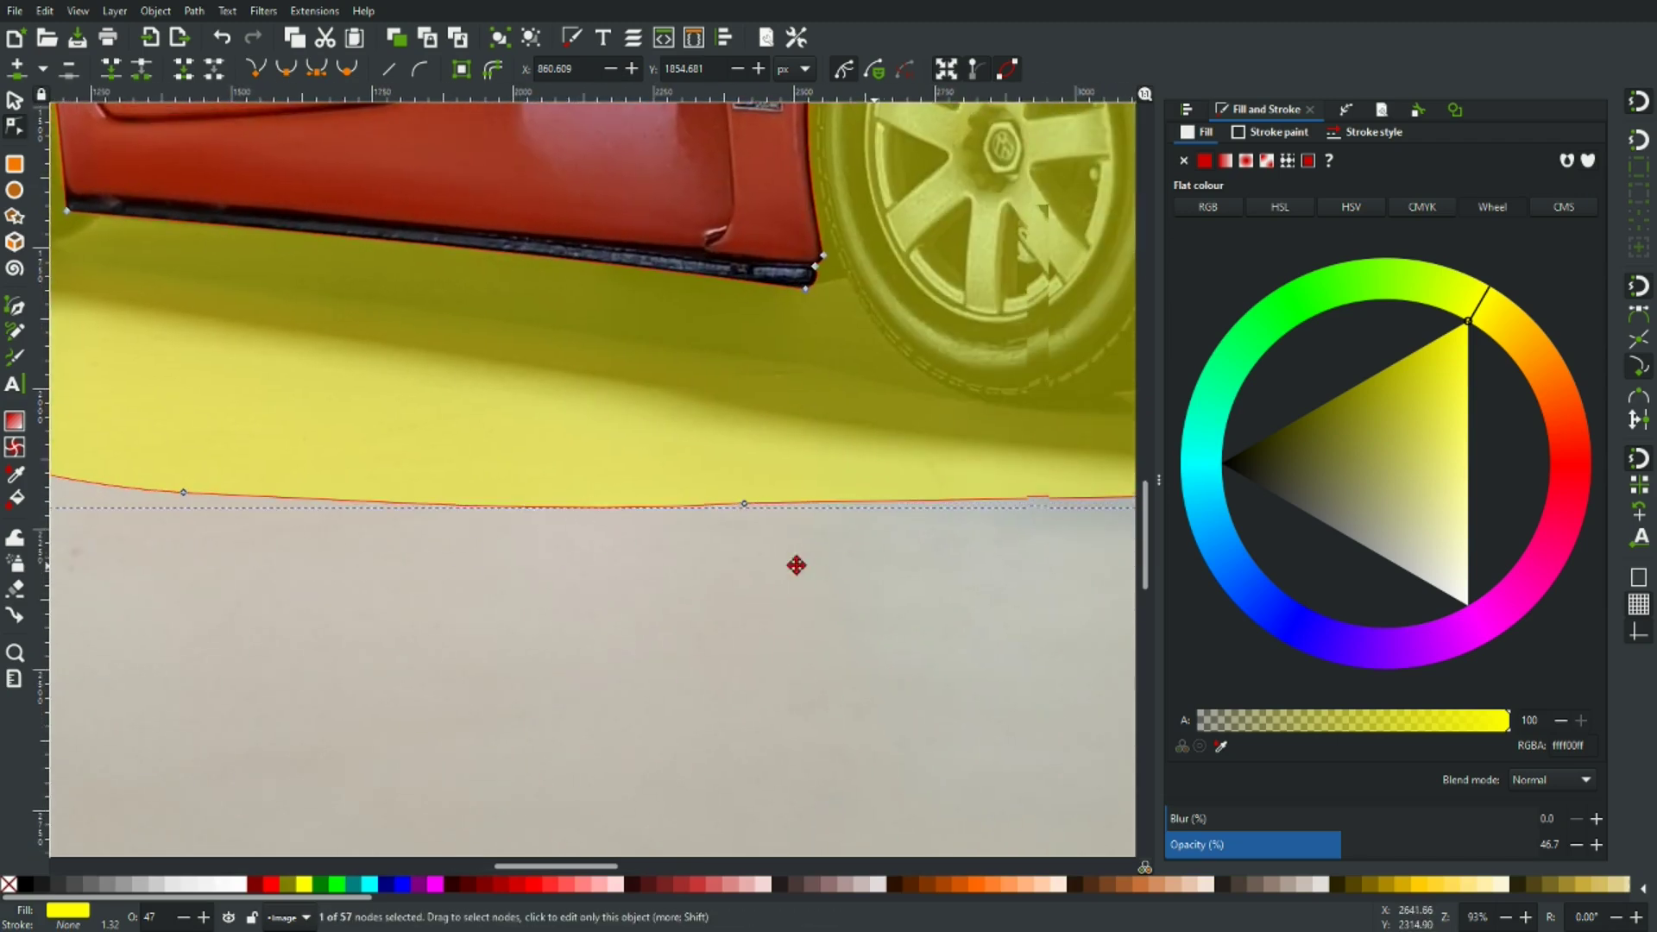
{"action": "scroll", "coordinate": [540, 517], "scroll_direction": "right", "scroll_amount": 7}
{"action": "left_click_drag", "start_coordinate": [672, 502], "coordinate": [674, 494]}
{"action": "left_click", "coordinate": [662, 561]}
{"action": "key", "text": "5"}
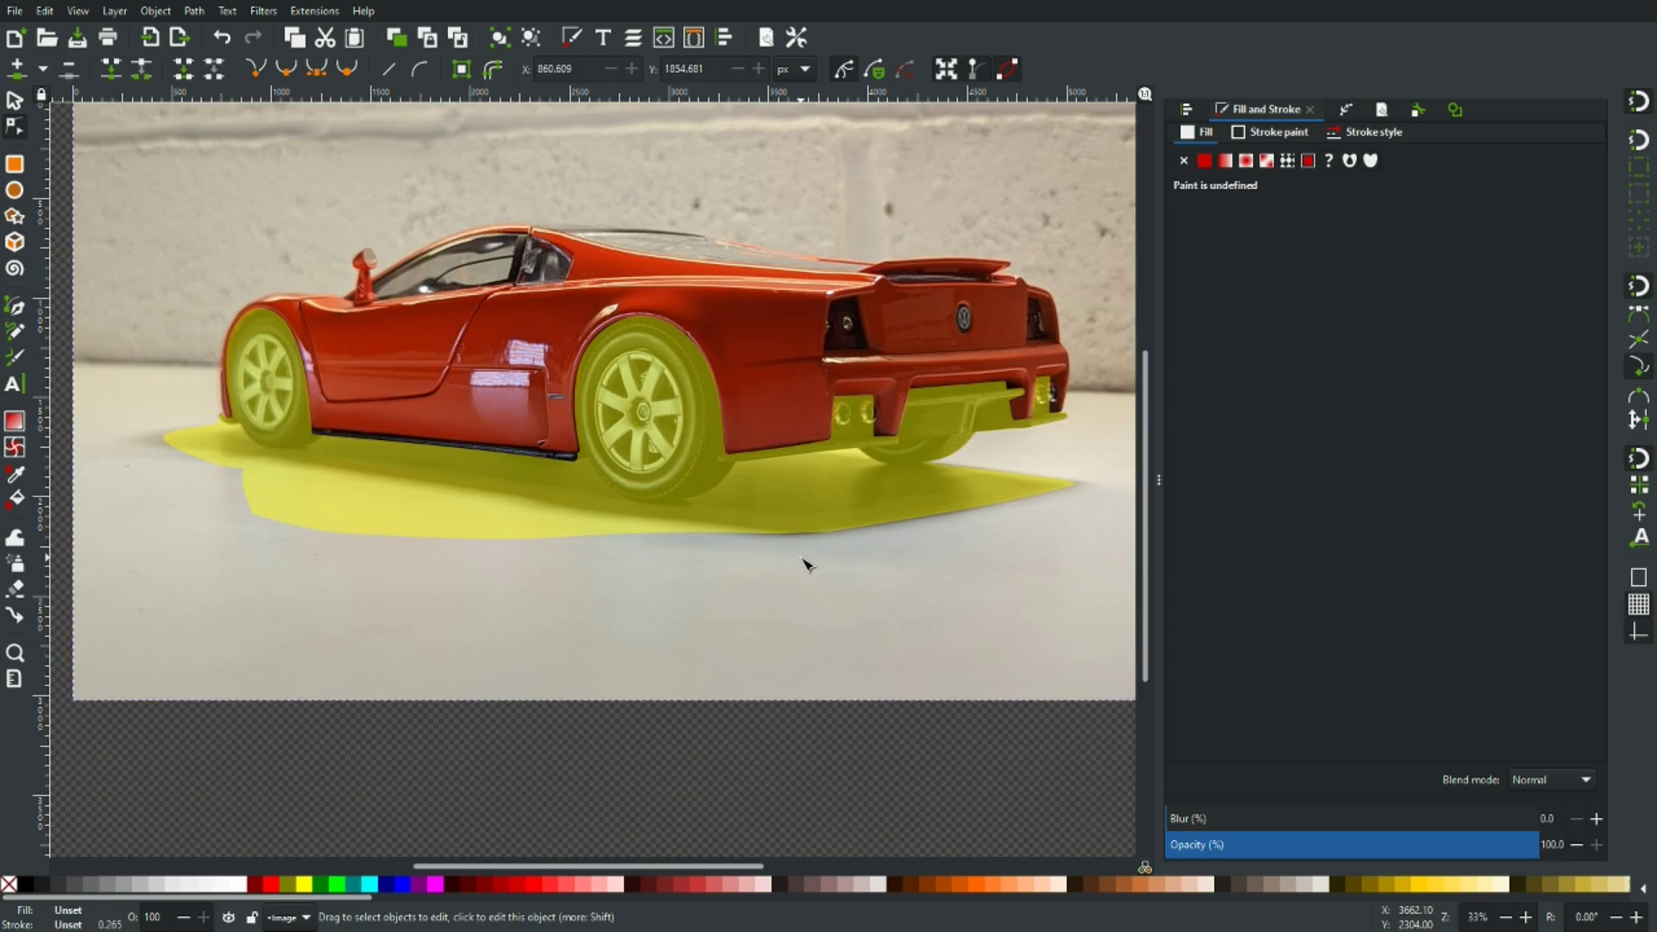
Make the shadow's lower-left corner node smooth and drag its handle into a rounded curve
{"action": "scroll", "coordinate": [263, 535], "scroll_direction": "up", "scroll_amount": 4}
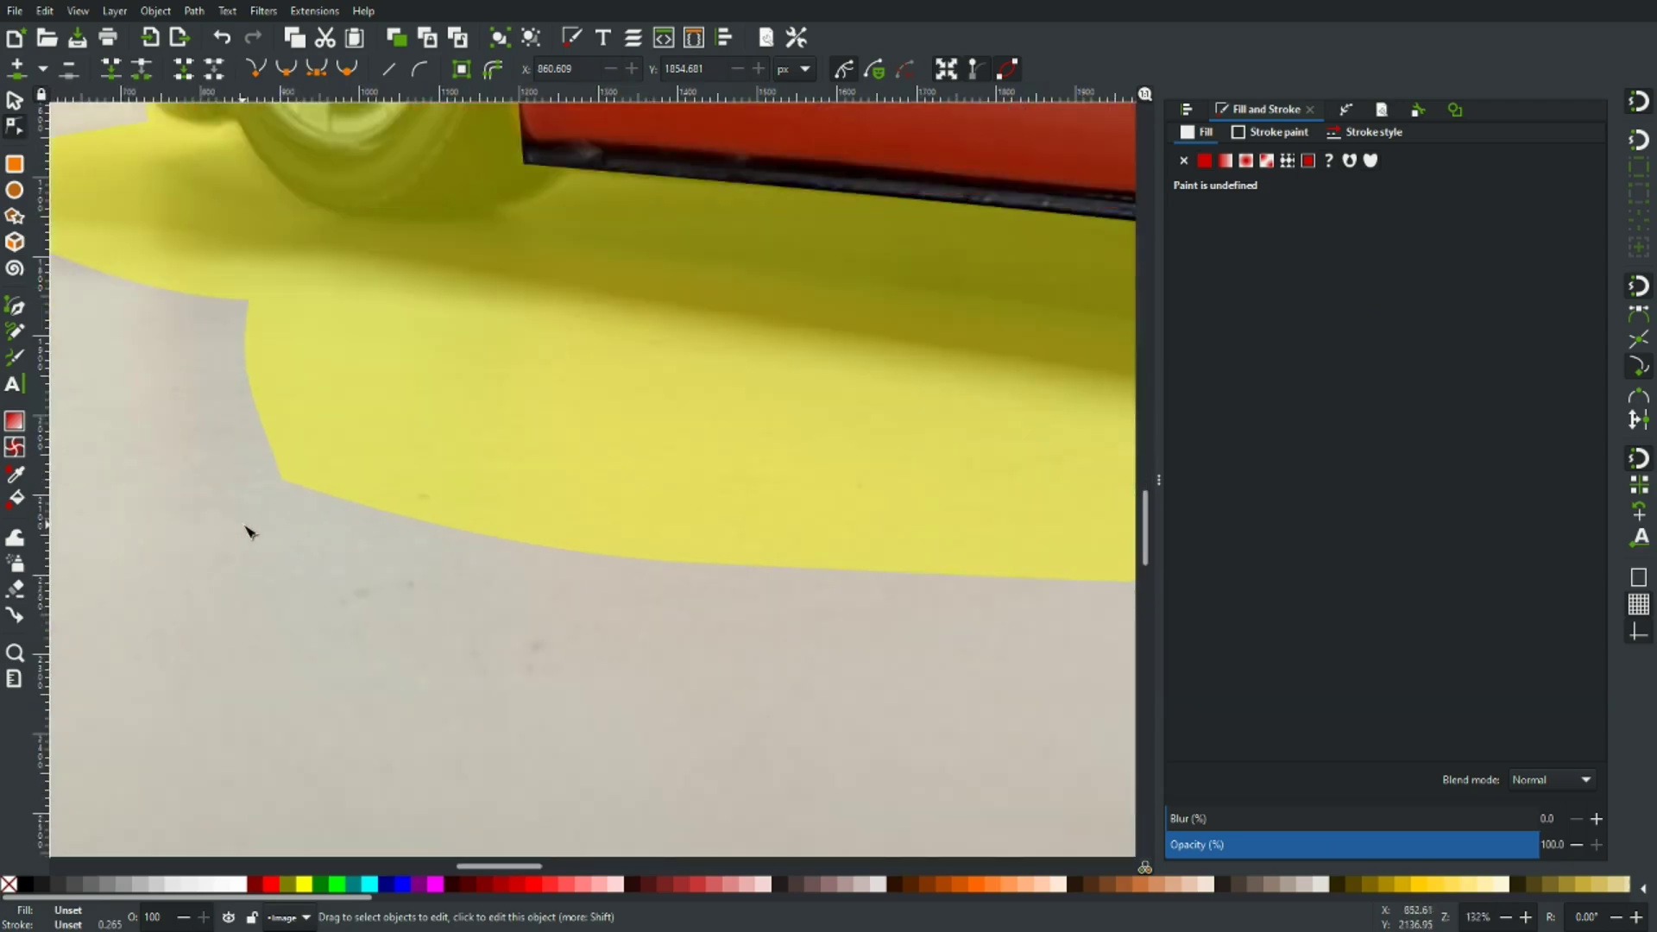
{"action": "left_click", "coordinate": [289, 485]}
{"action": "left_click", "coordinate": [285, 483], "text": "ctrl"}
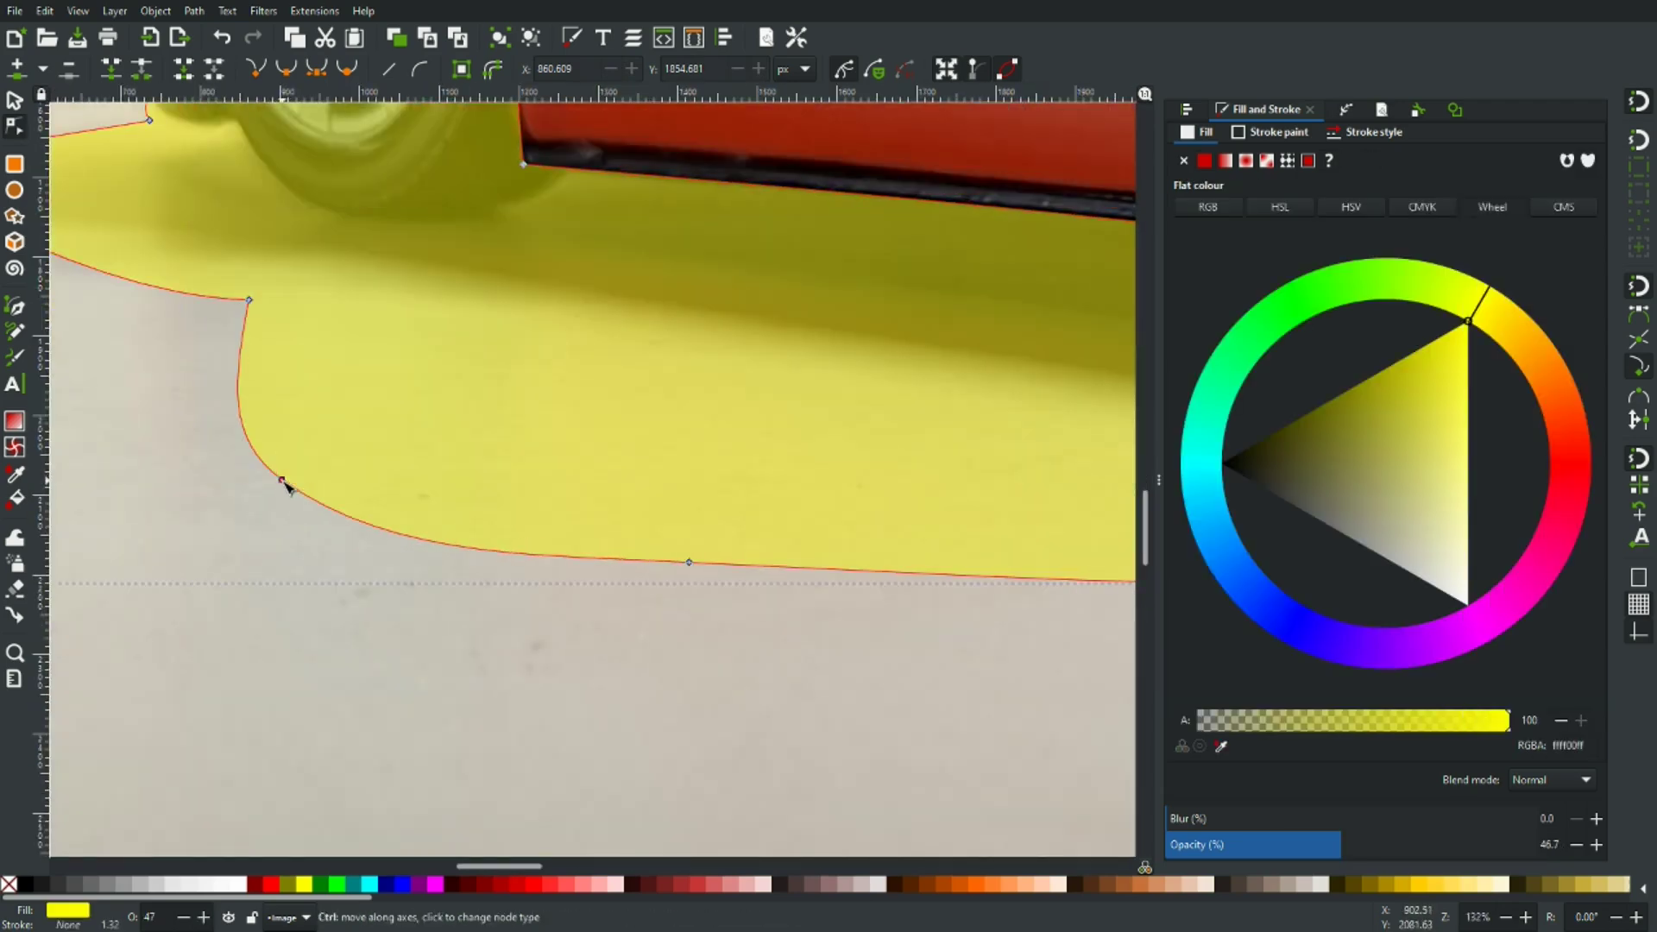
{"action": "left_click", "coordinate": [282, 481]}
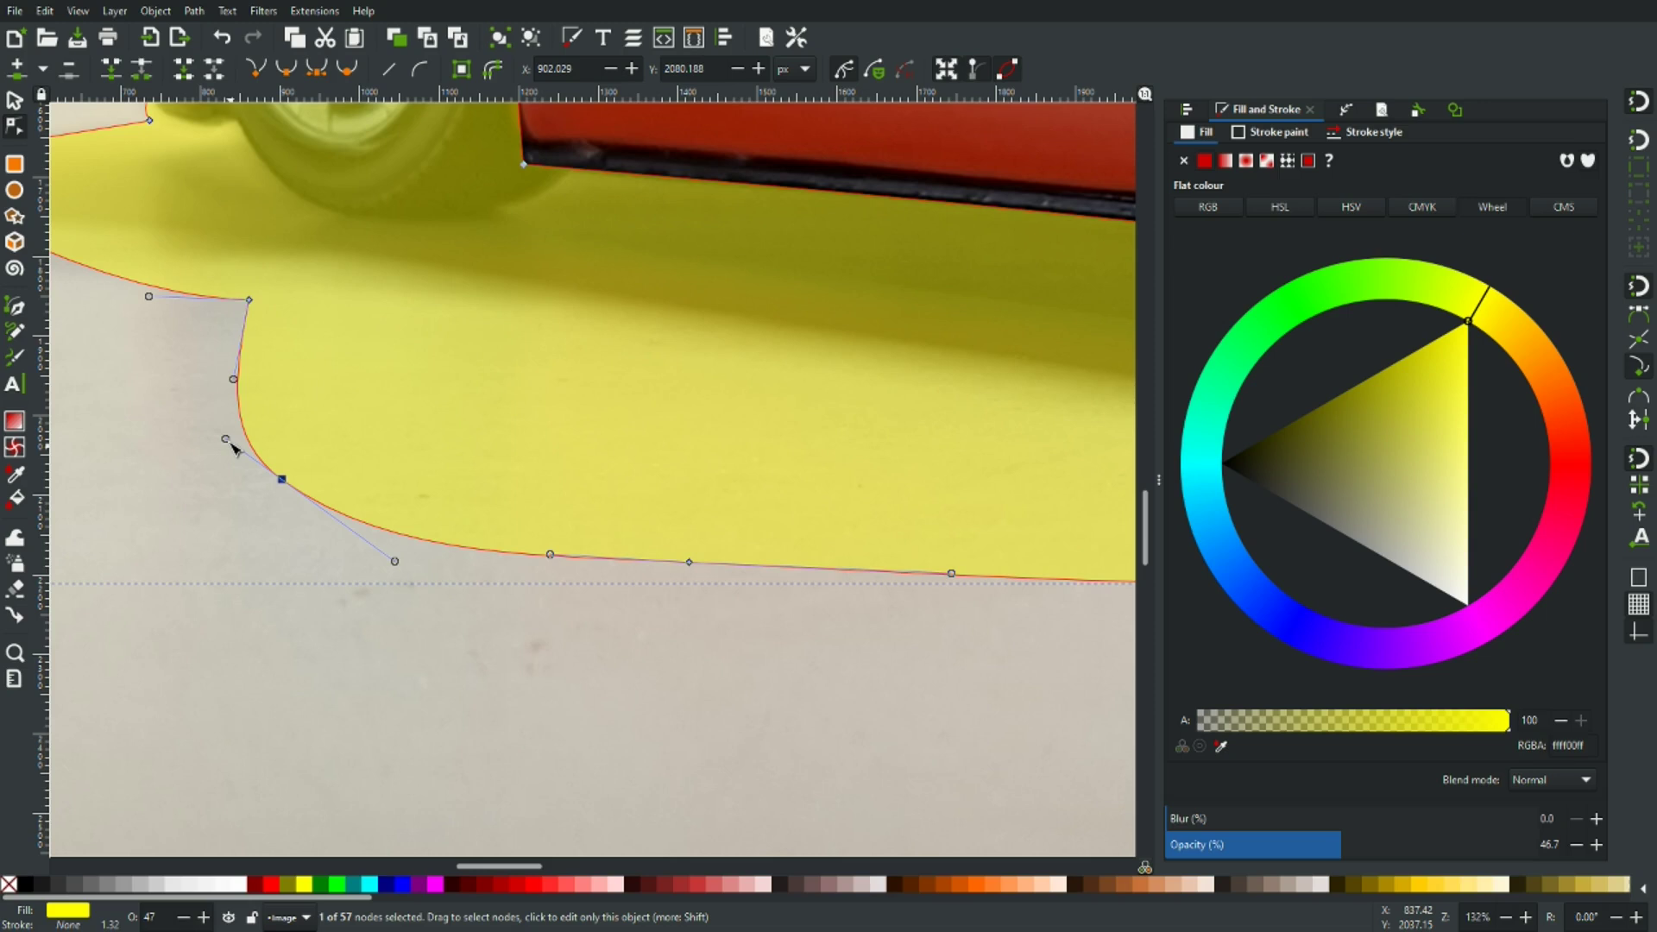
{"action": "left_click_drag", "start_coordinate": [232, 445], "coordinate": [254, 460]}
{"action": "left_click", "coordinate": [442, 609]}
{"action": "scroll", "coordinate": [442, 610], "scroll_direction": "down", "scroll_amount": 5}
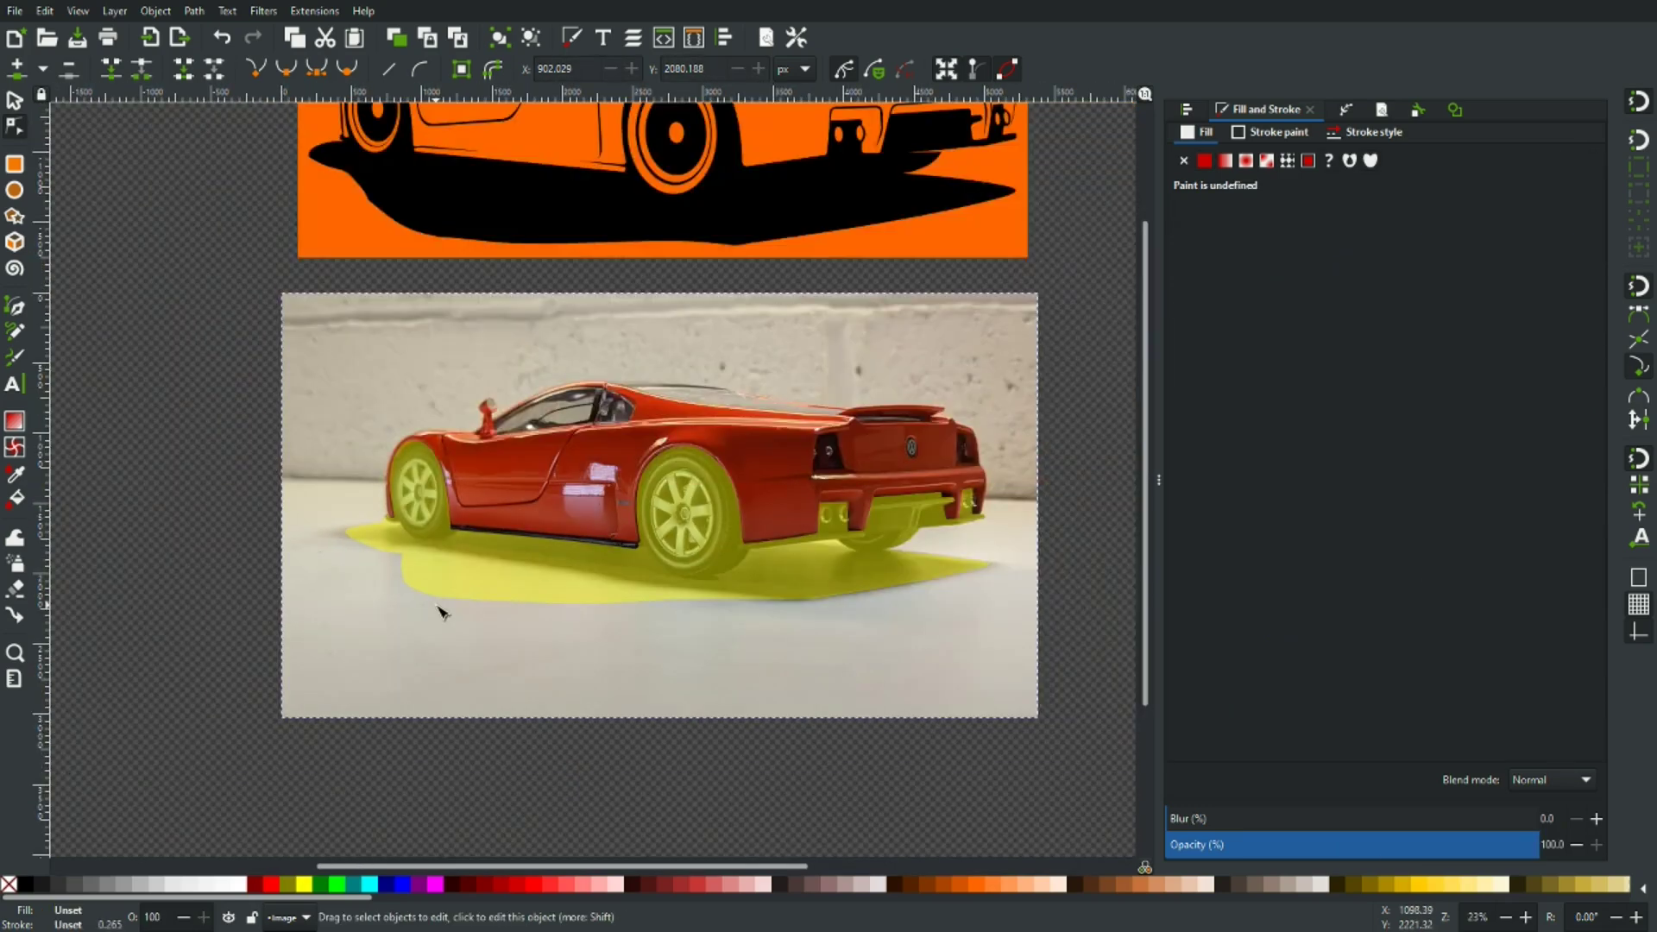
Set the yellow shadow shape to 100% opacity and fill it solid black
{"action": "left_click", "coordinate": [515, 578]}
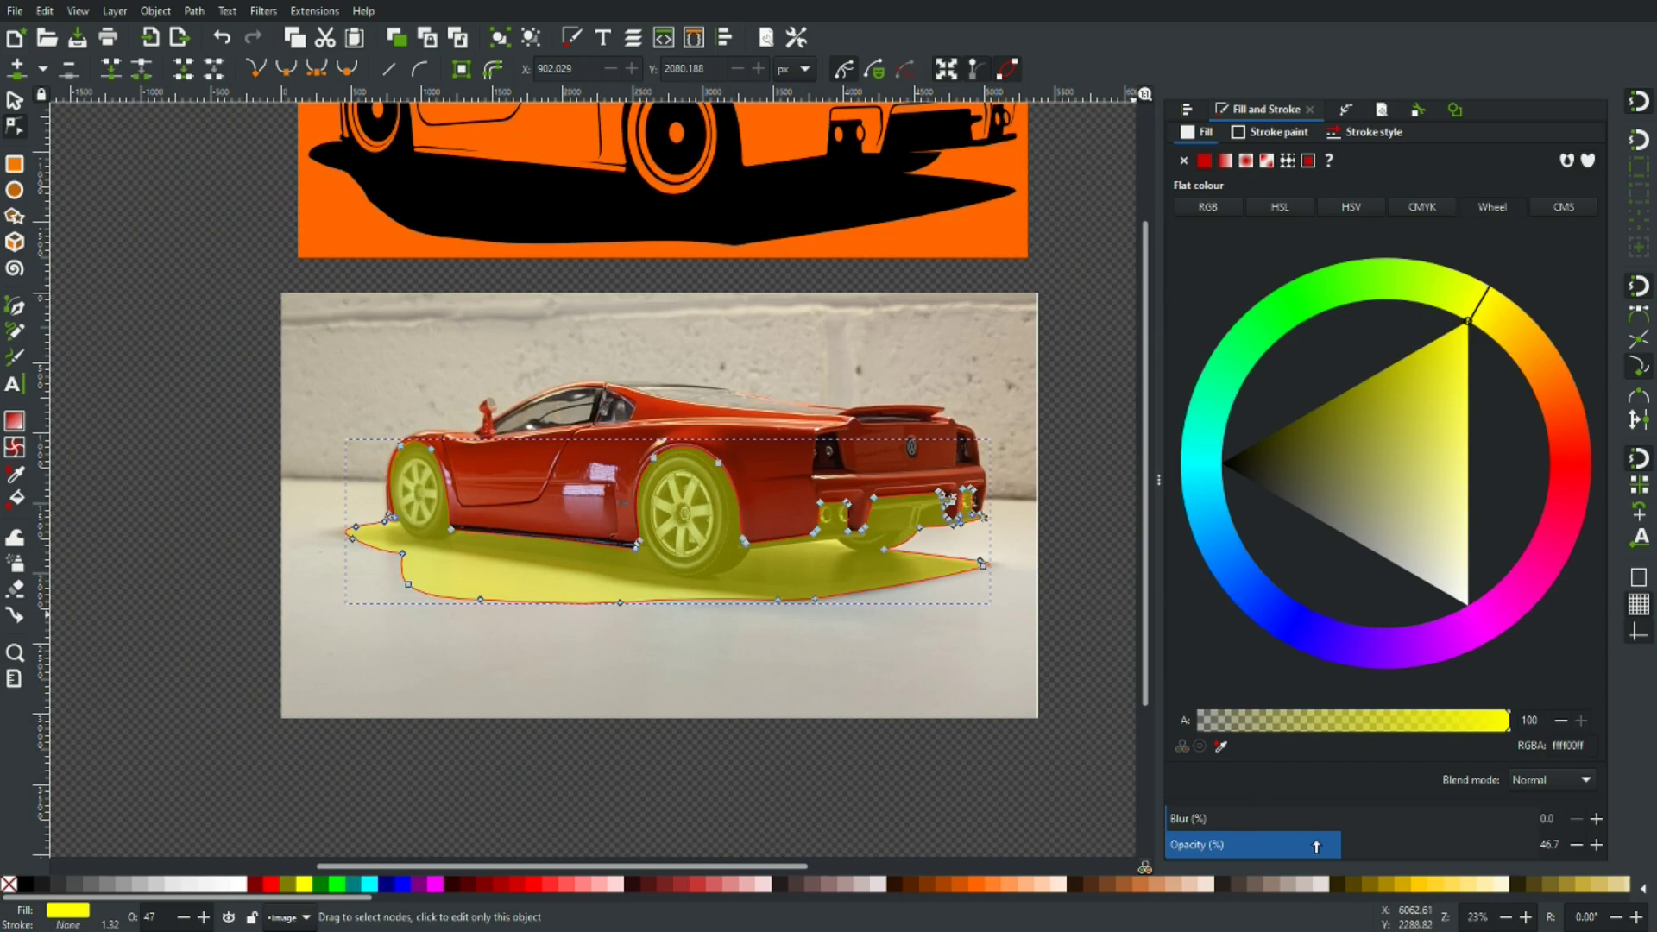
{"action": "left_click_drag", "start_coordinate": [1320, 847], "coordinate": [1546, 836]}
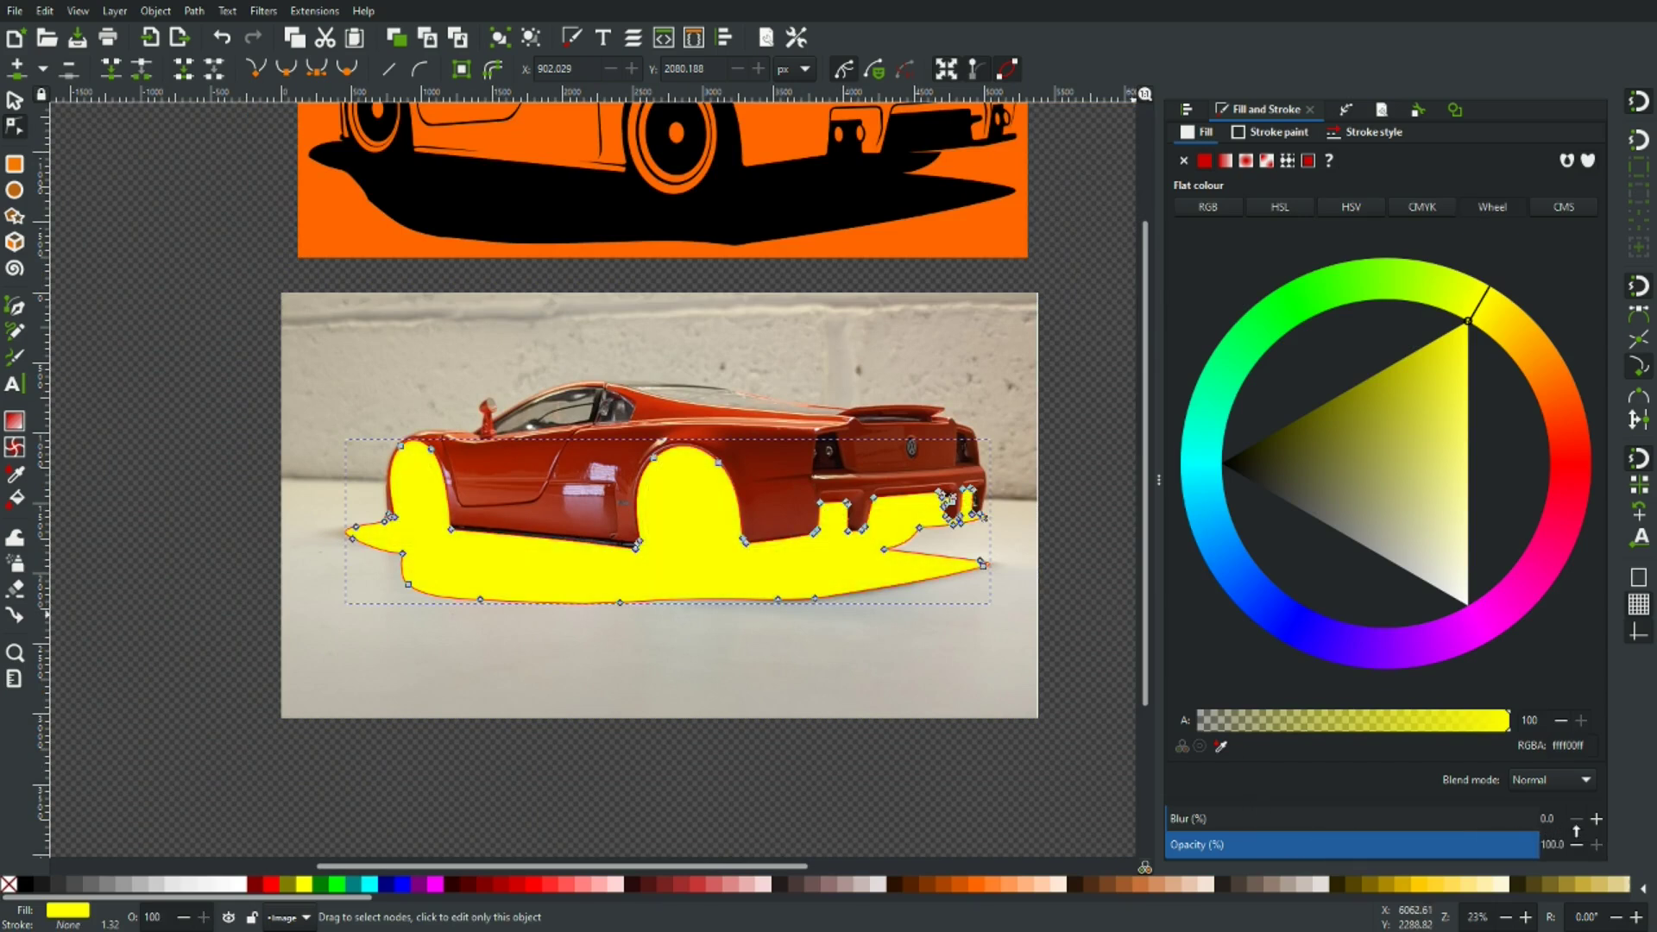
{"action": "left_click", "coordinate": [26, 889]}
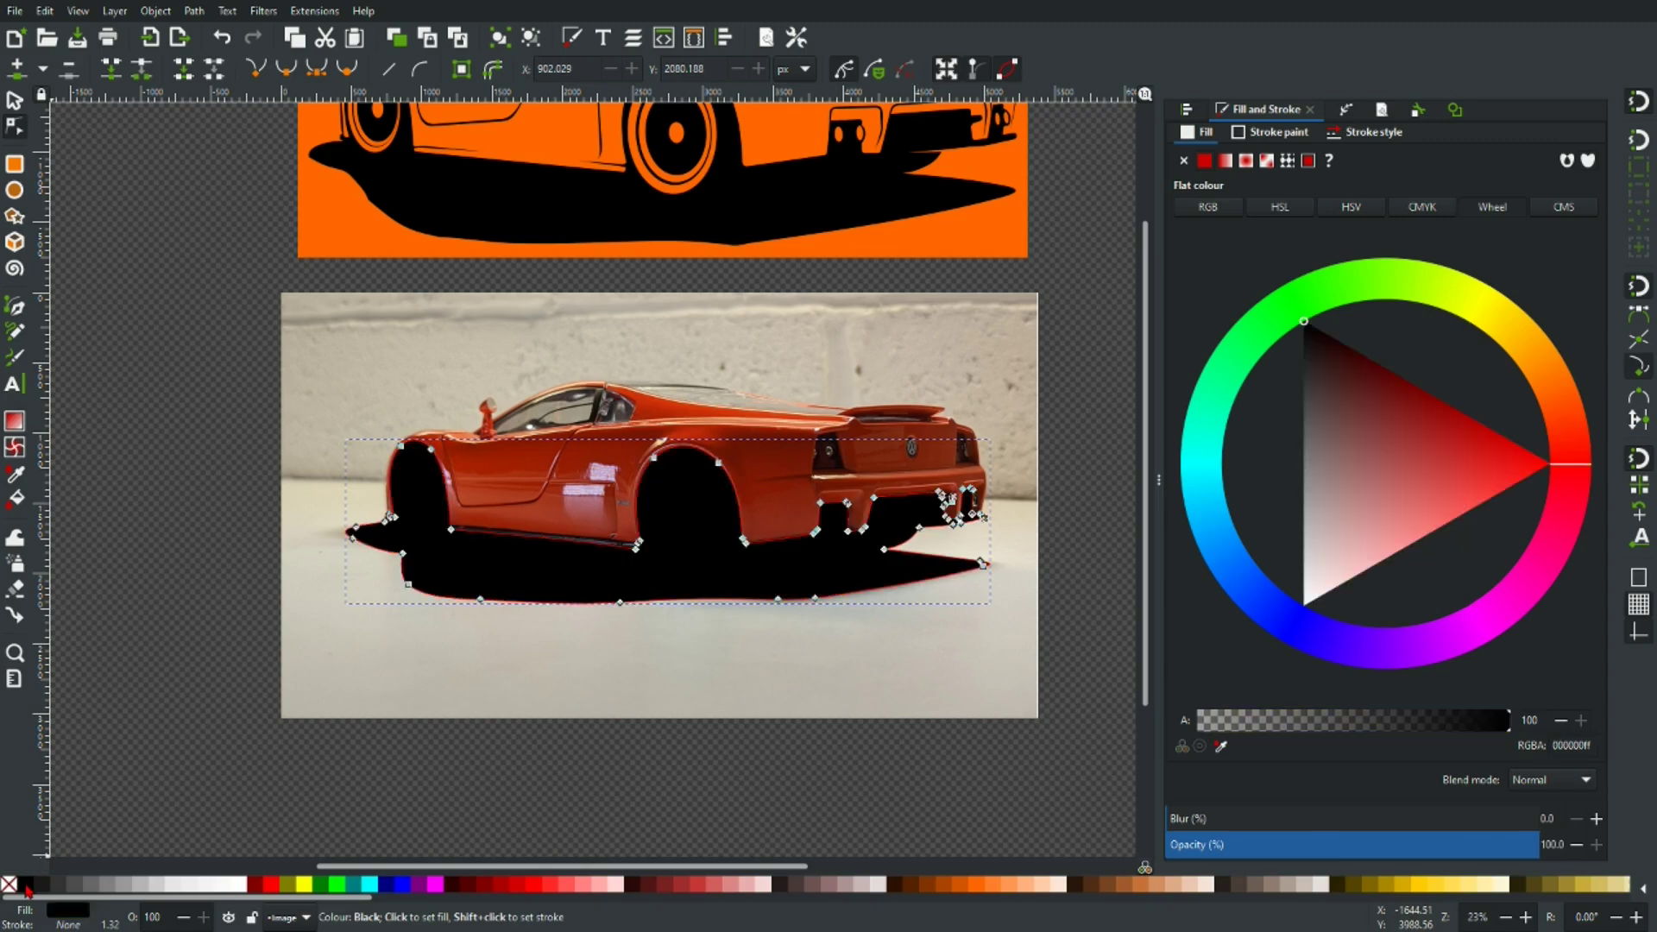
{"action": "left_click", "coordinate": [480, 761]}
{"action": "scroll", "coordinate": [545, 759], "scroll_direction": "down", "scroll_amount": 4}
{"action": "scroll", "coordinate": [542, 756], "scroll_direction": "up", "scroll_amount": 2}
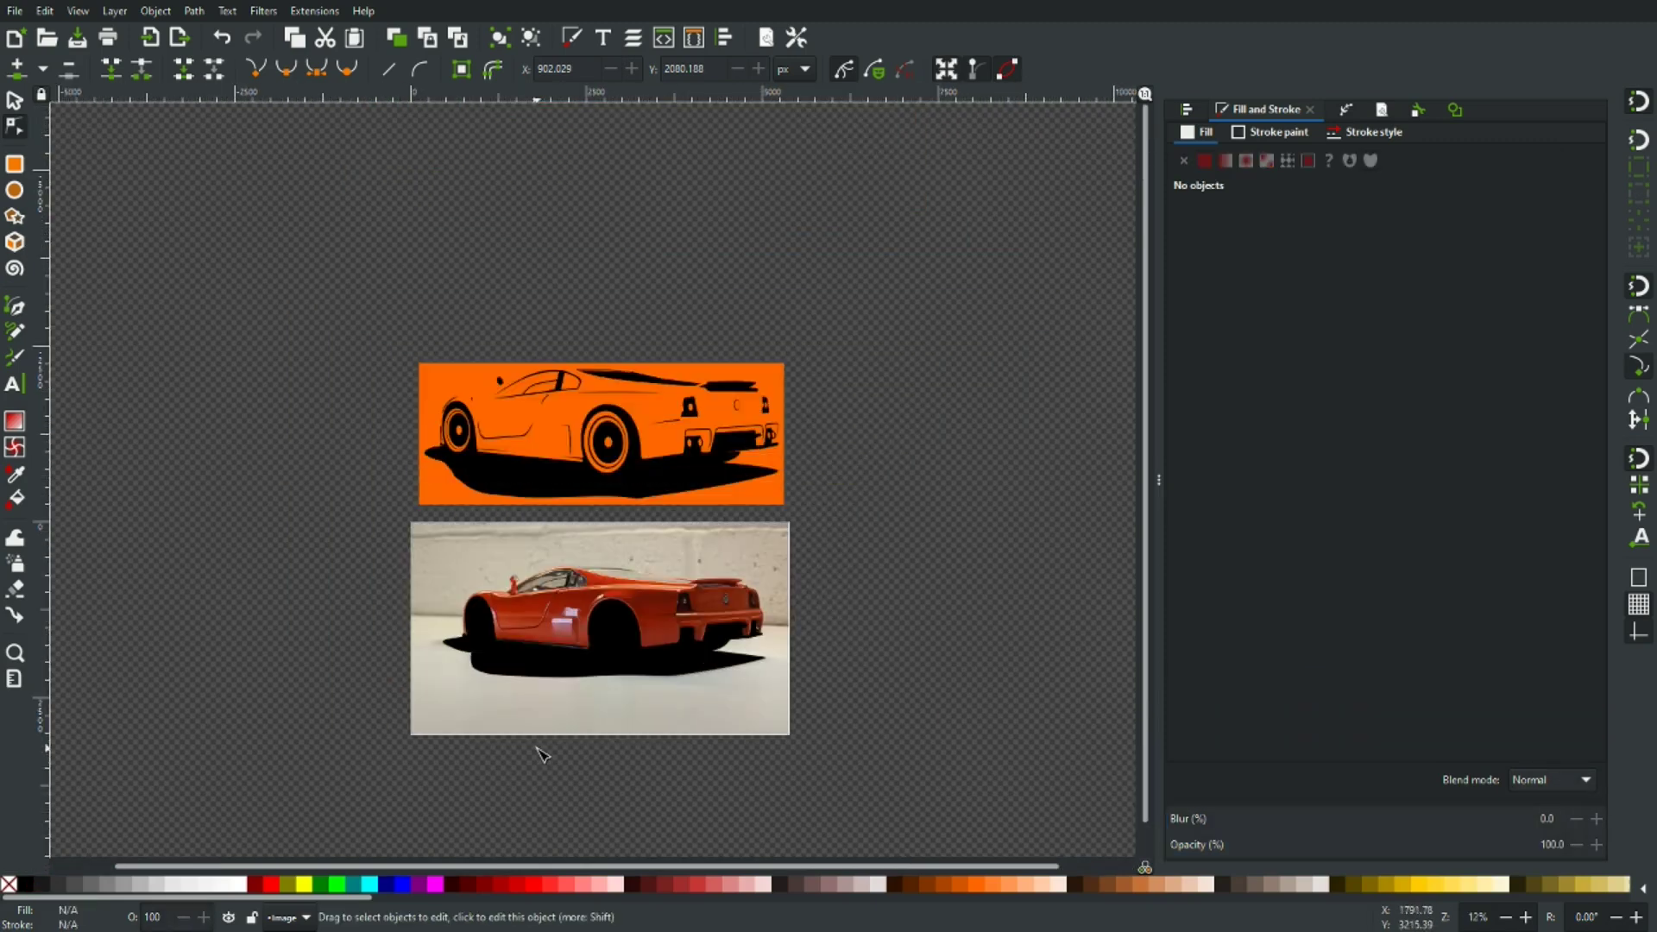
{"action": "left_click", "coordinate": [14, 101]}
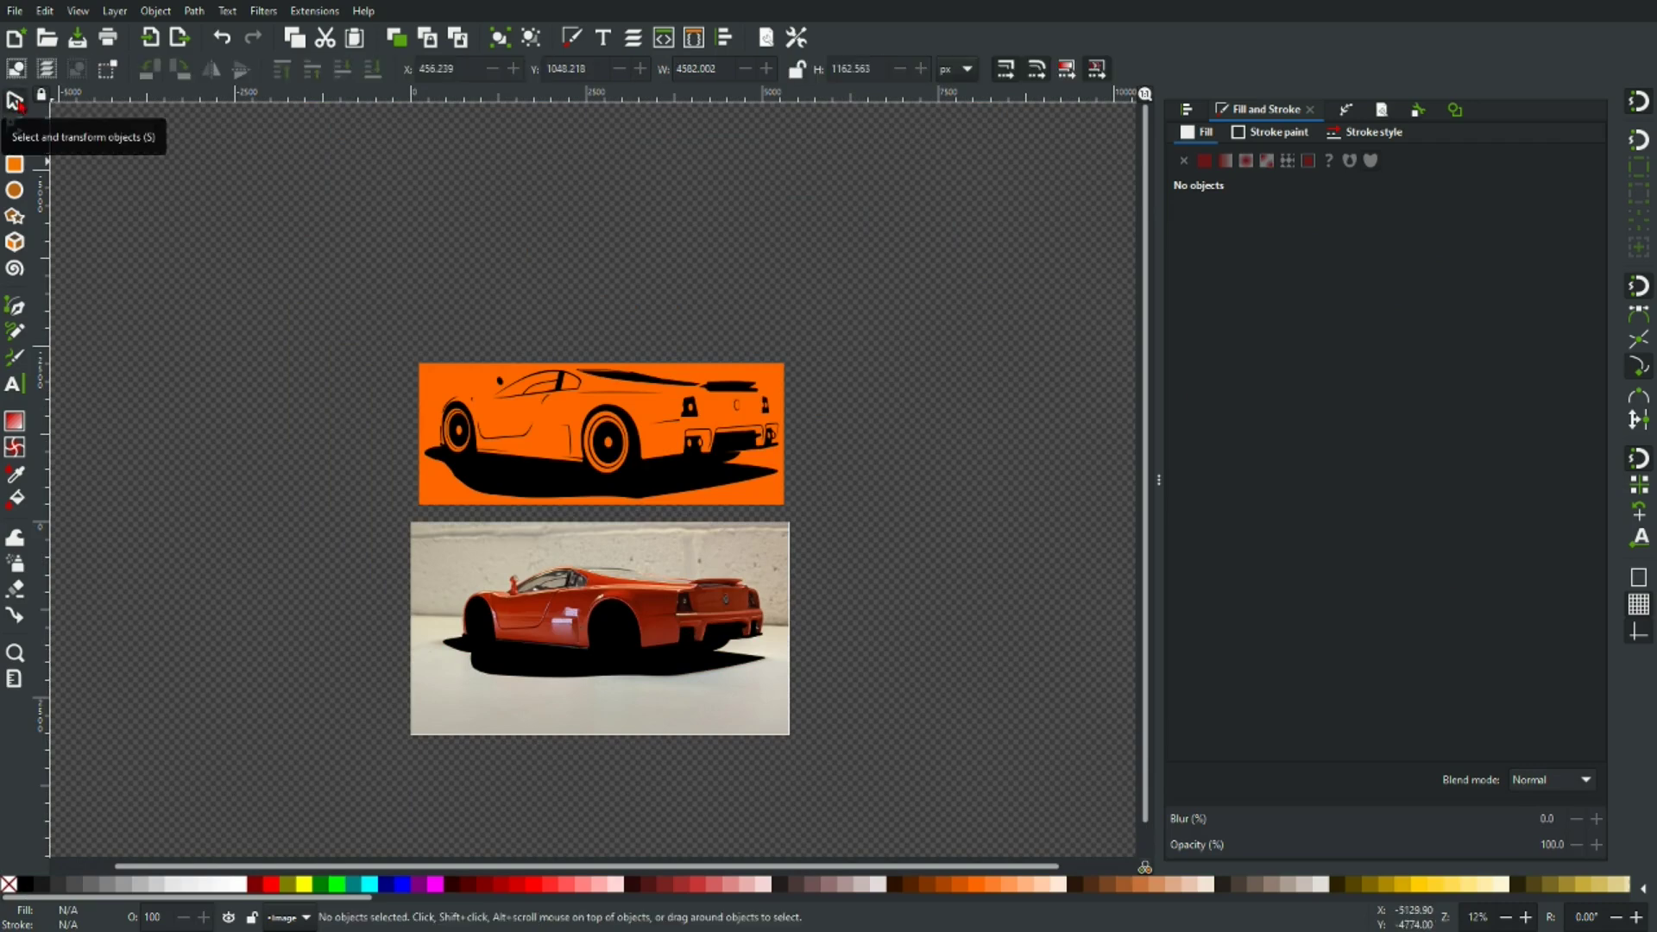
{"action": "left_click_drag", "start_coordinate": [611, 652], "coordinate": [629, 265]}
{"action": "scroll", "coordinate": [627, 263], "scroll_direction": "up", "scroll_amount": 2, "text": "ctrl"}
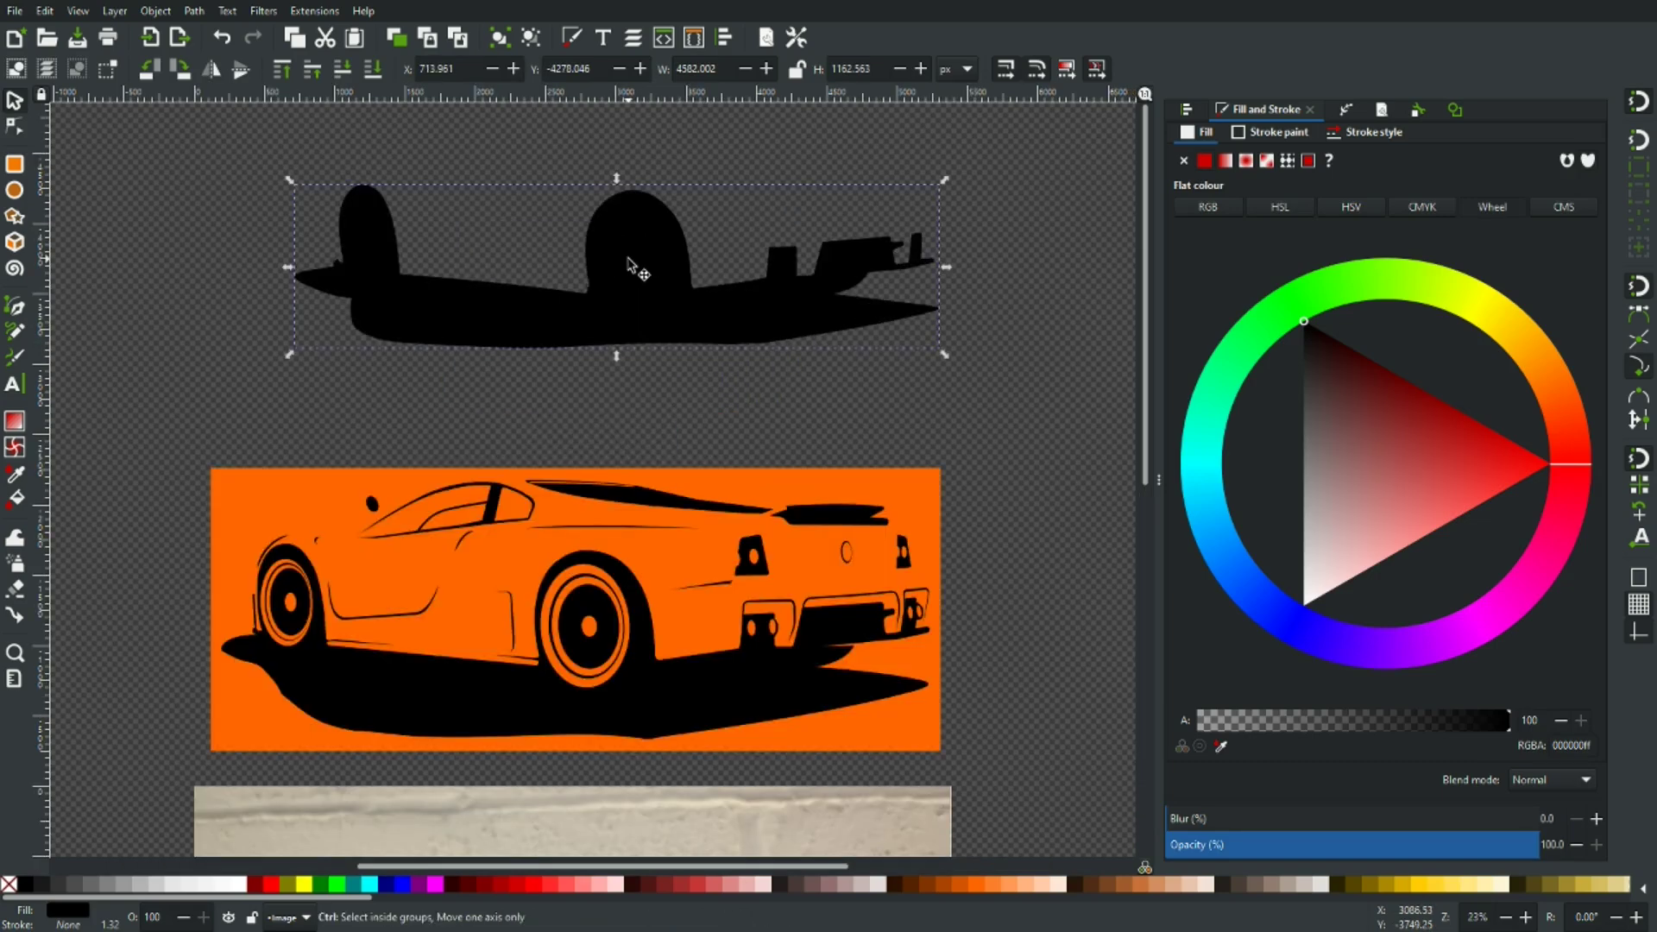
{"action": "scroll", "coordinate": [636, 267], "scroll_direction": "up", "scroll_amount": 1, "text": "ctrl"}
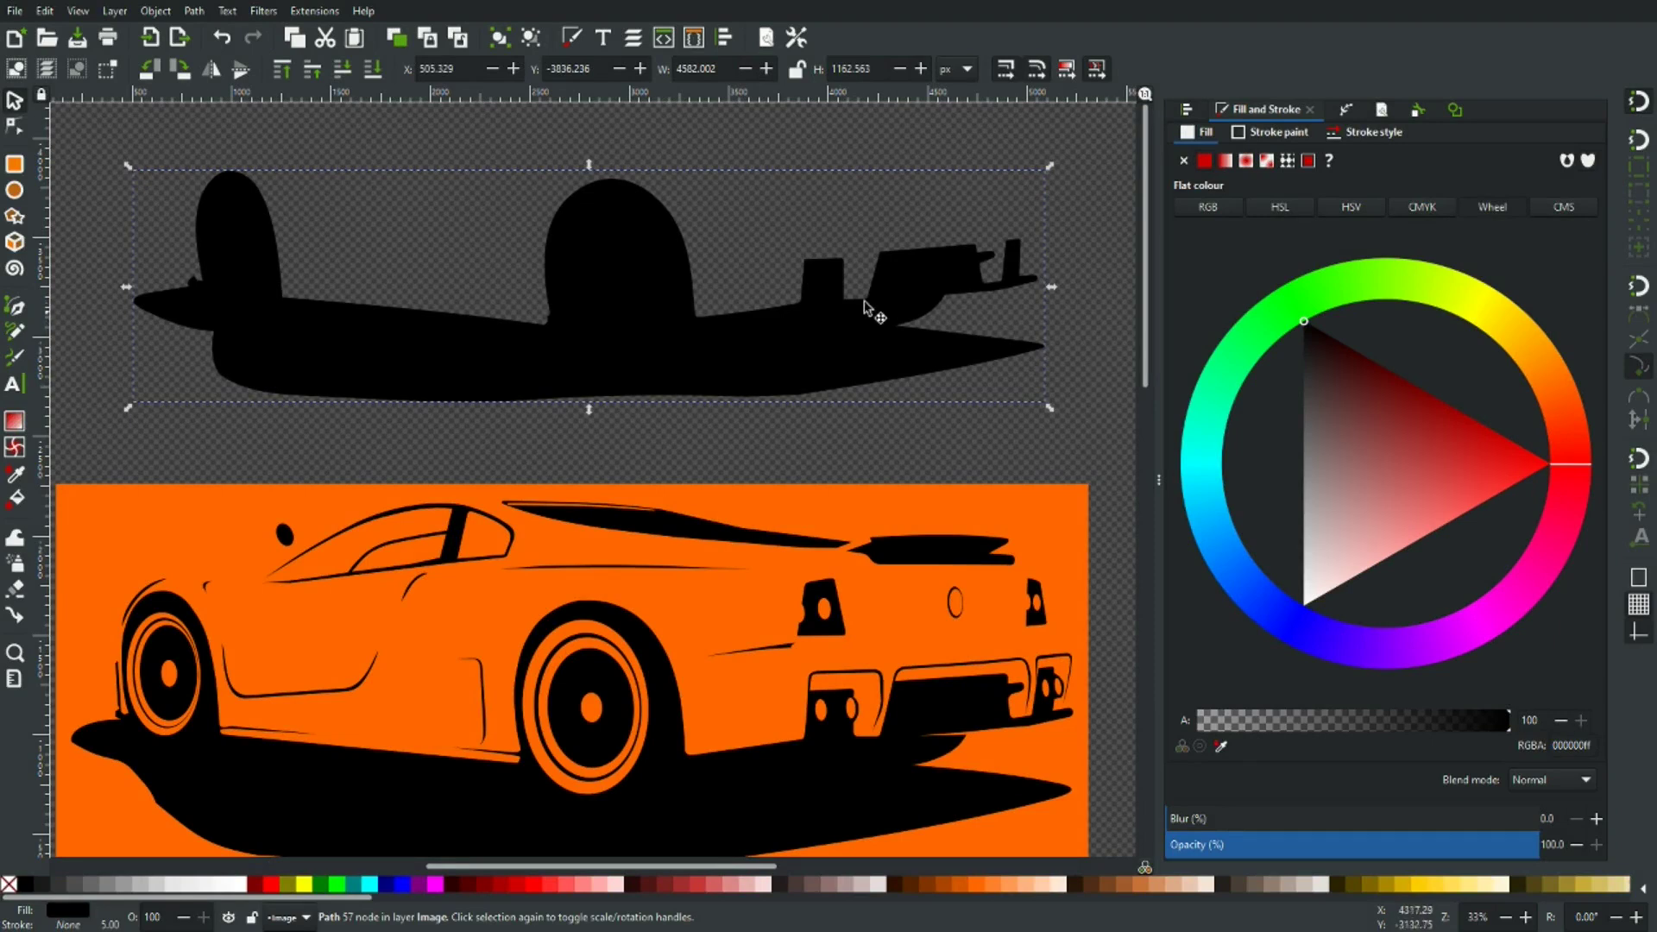
{"action": "scroll", "coordinate": [830, 297], "scroll_direction": "down", "scroll_amount": 4}
{"action": "scroll", "coordinate": [830, 294], "scroll_direction": "down", "scroll_amount": 2, "text": "ctrl"}
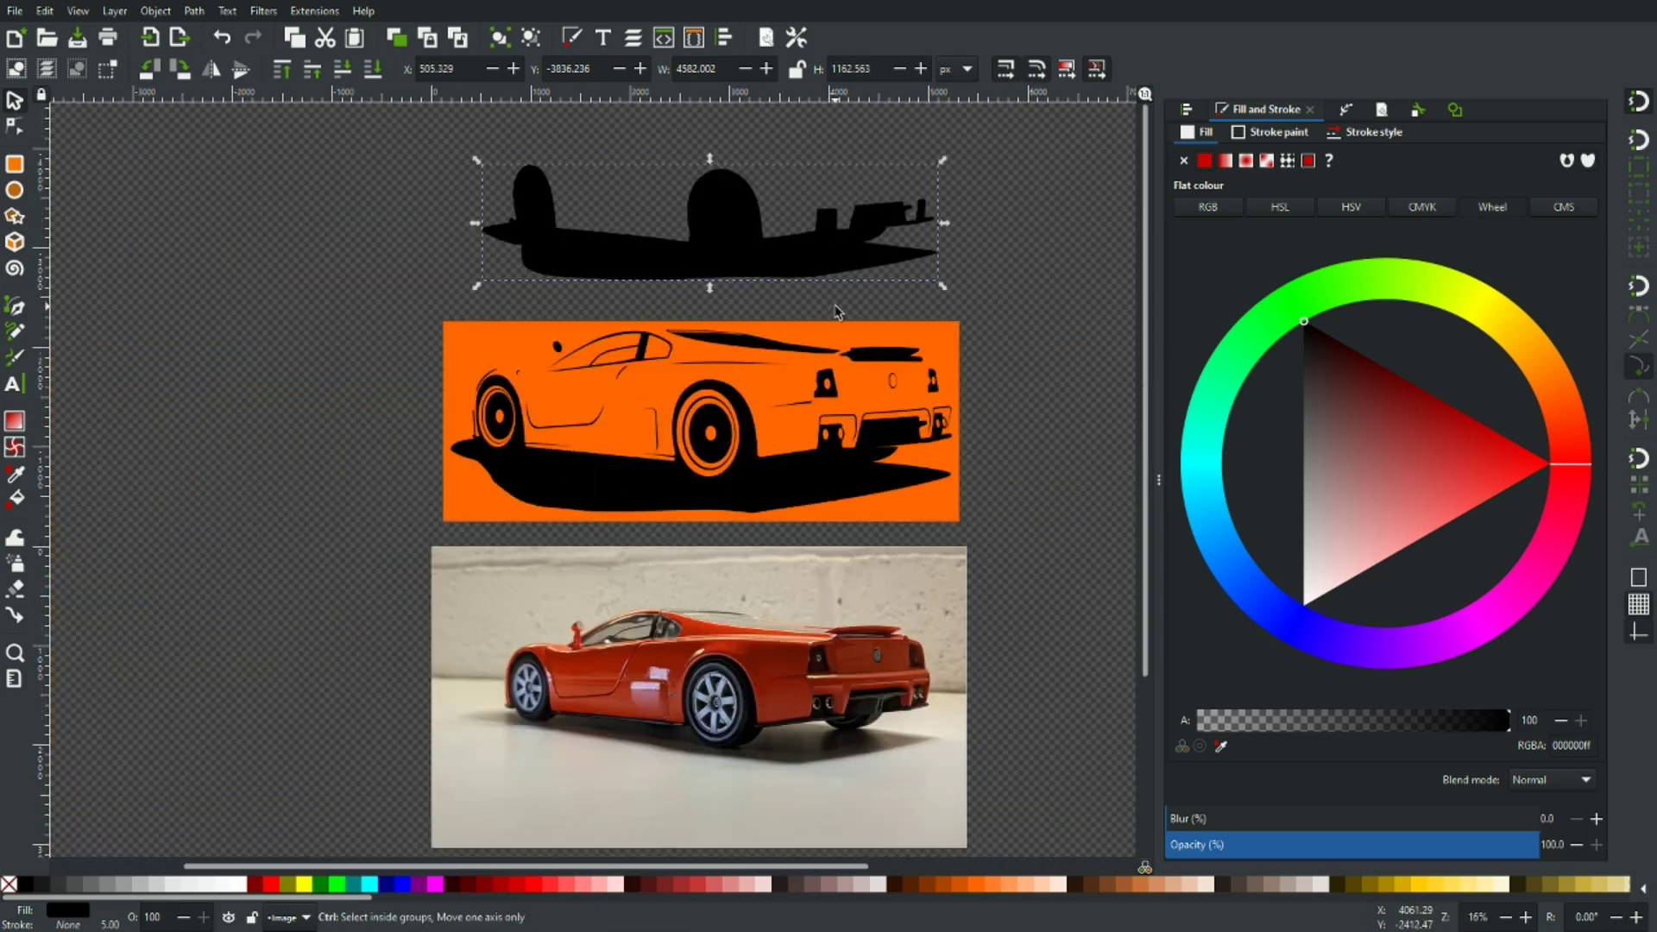
{"action": "key", "text": "ctrl+z"}
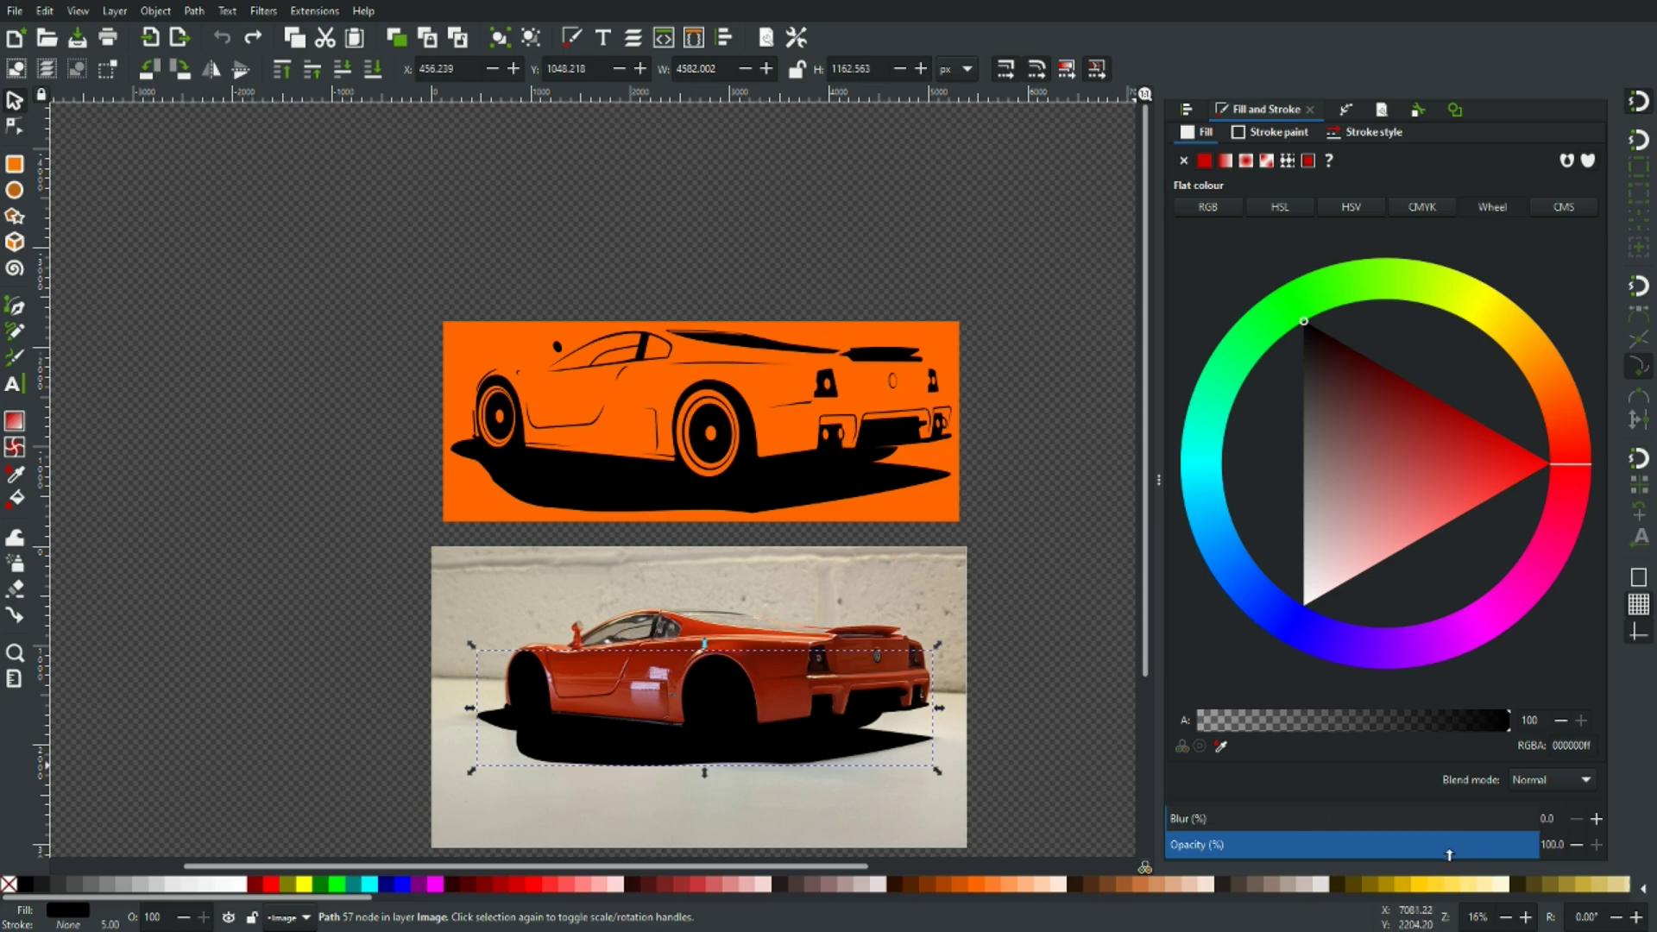
Set the black silhouette's opacity to about 53% in Fill and Stroke
{"action": "left_click_drag", "start_coordinate": [1440, 854], "coordinate": [1329, 856]}
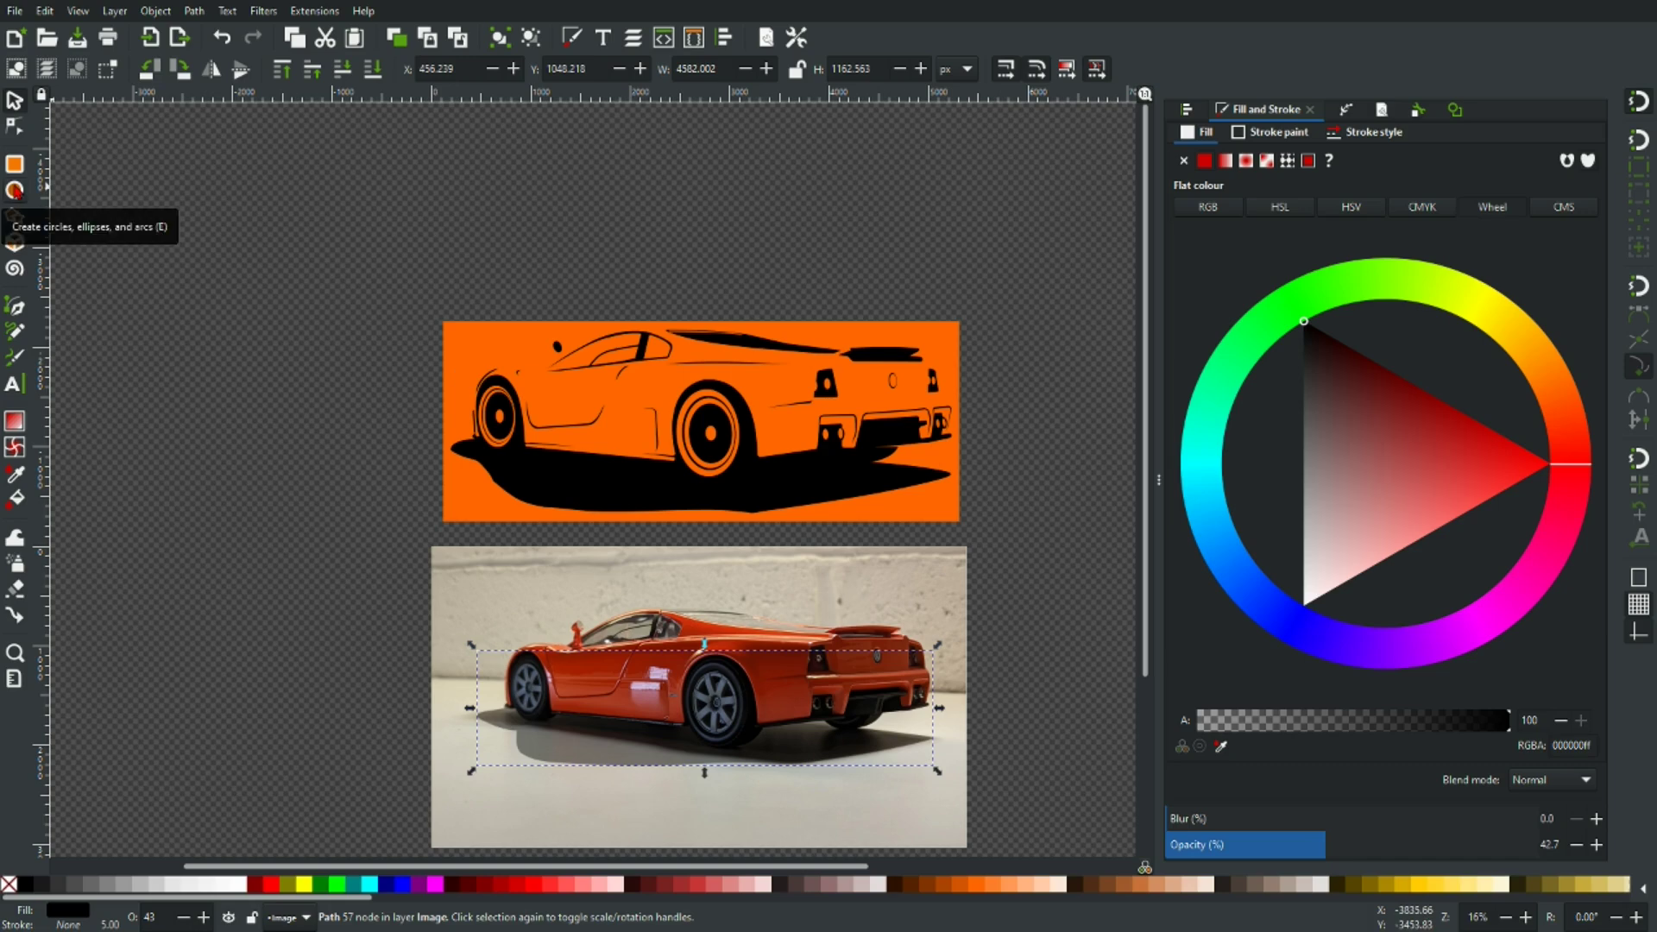
{"action": "left_click", "coordinate": [195, 11]}
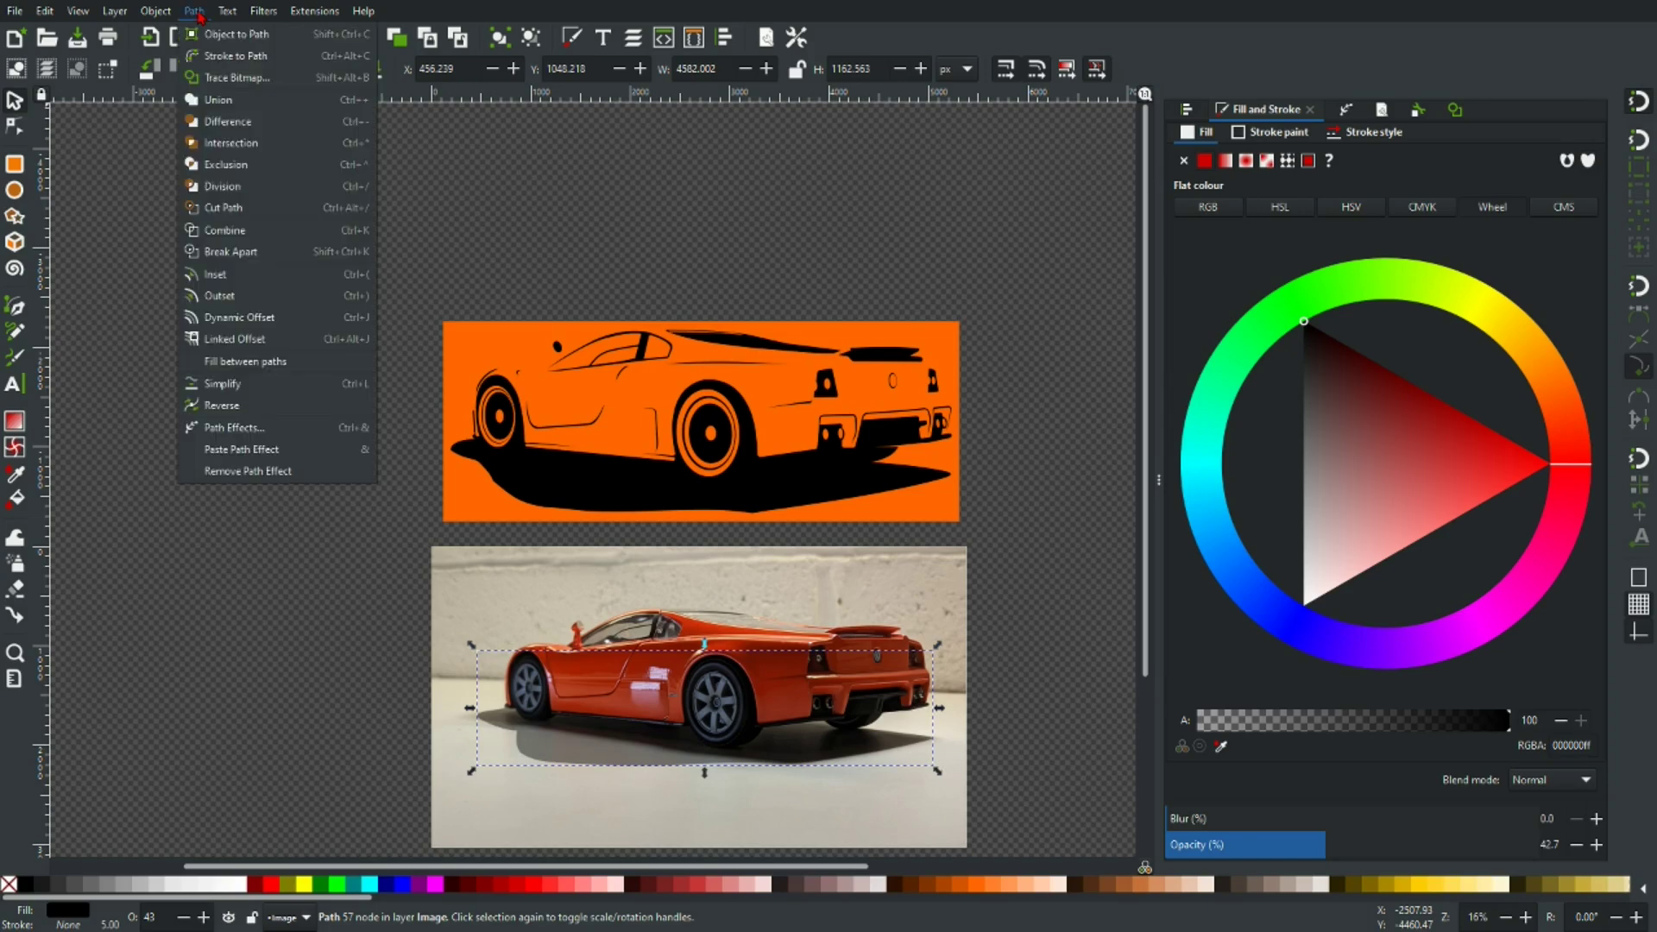
{"action": "left_click", "coordinate": [466, 148]}
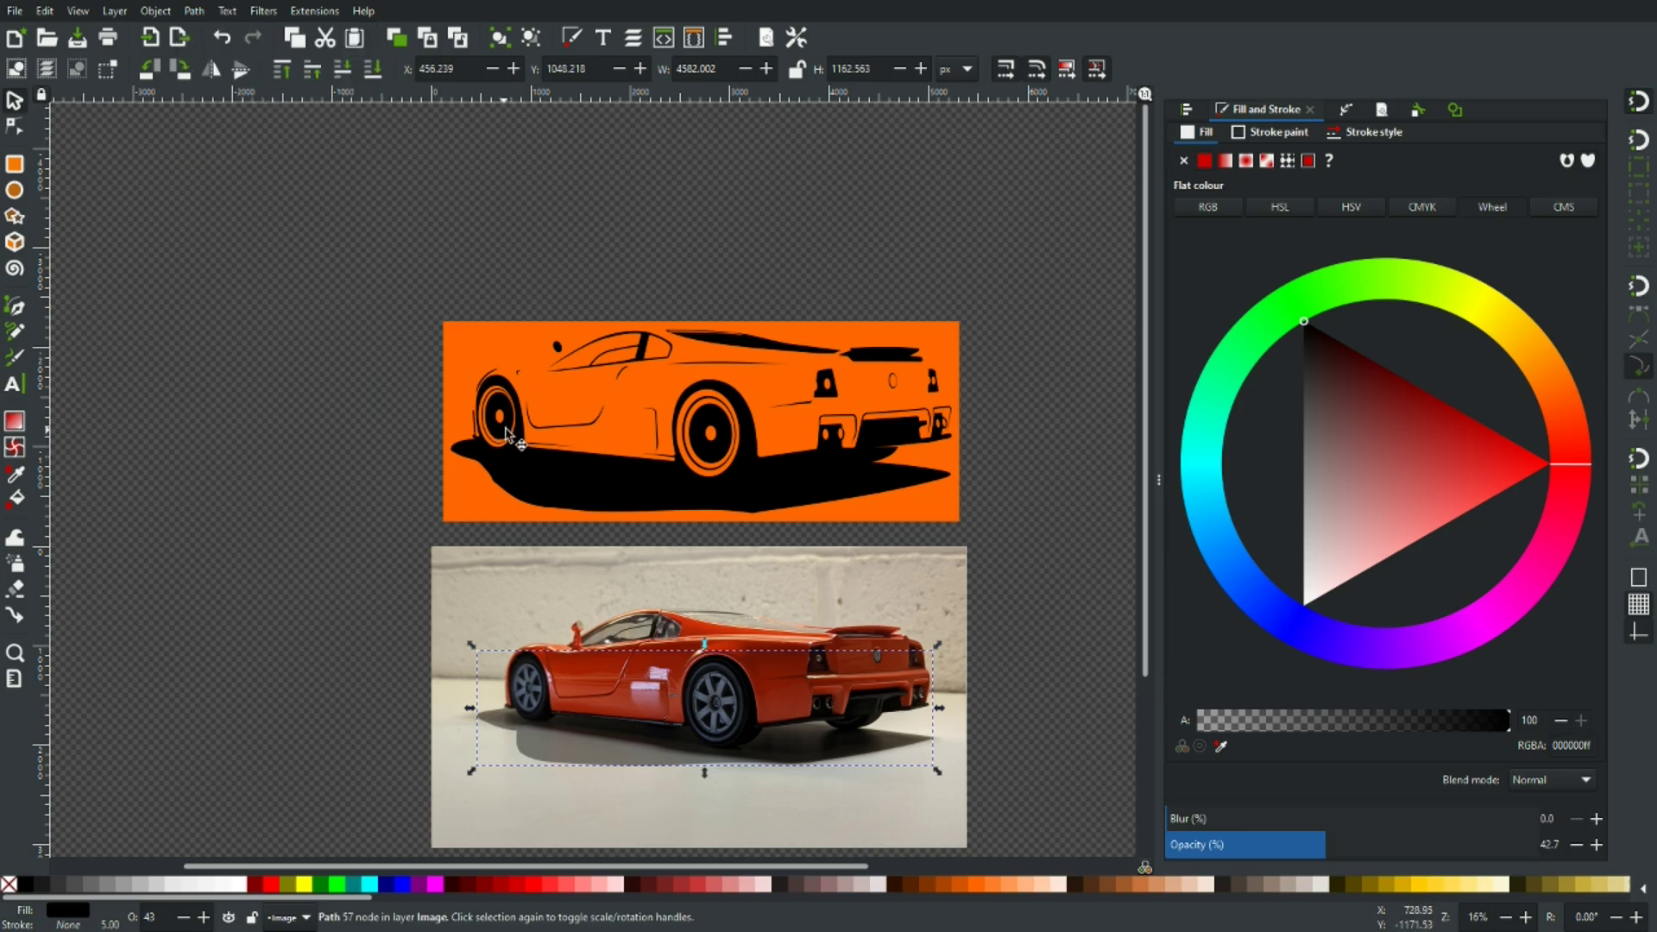
{"action": "scroll", "coordinate": [587, 552], "scroll_direction": "down", "scroll_amount": 7}
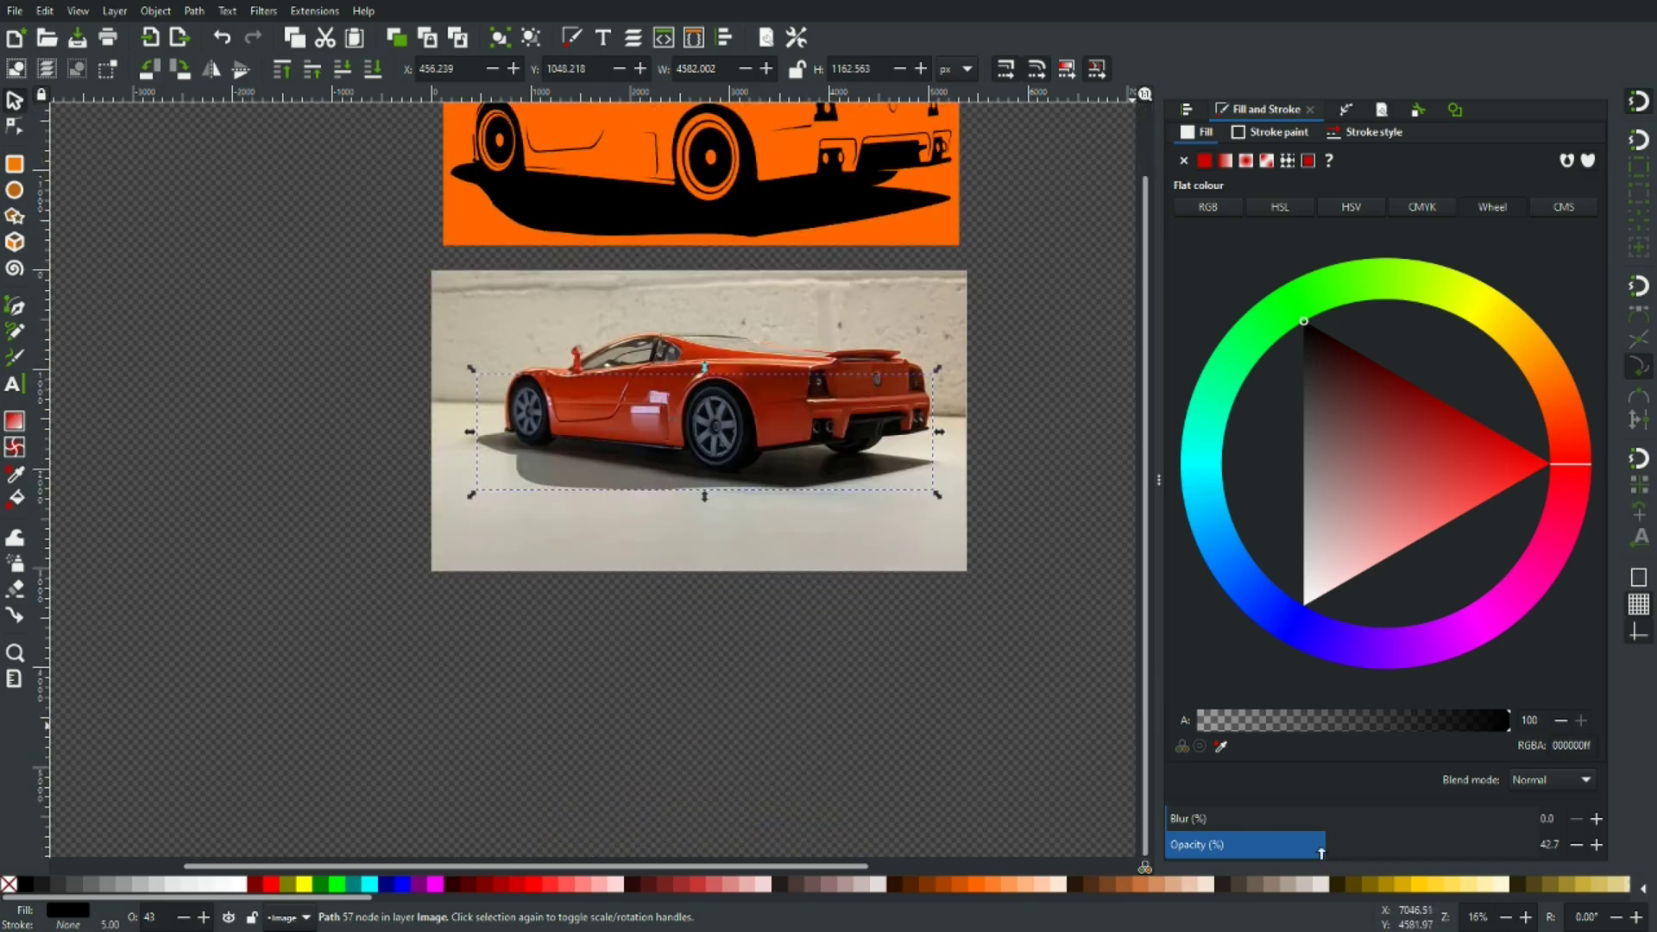
{"action": "left_click_drag", "start_coordinate": [1341, 849], "coordinate": [1363, 848]}
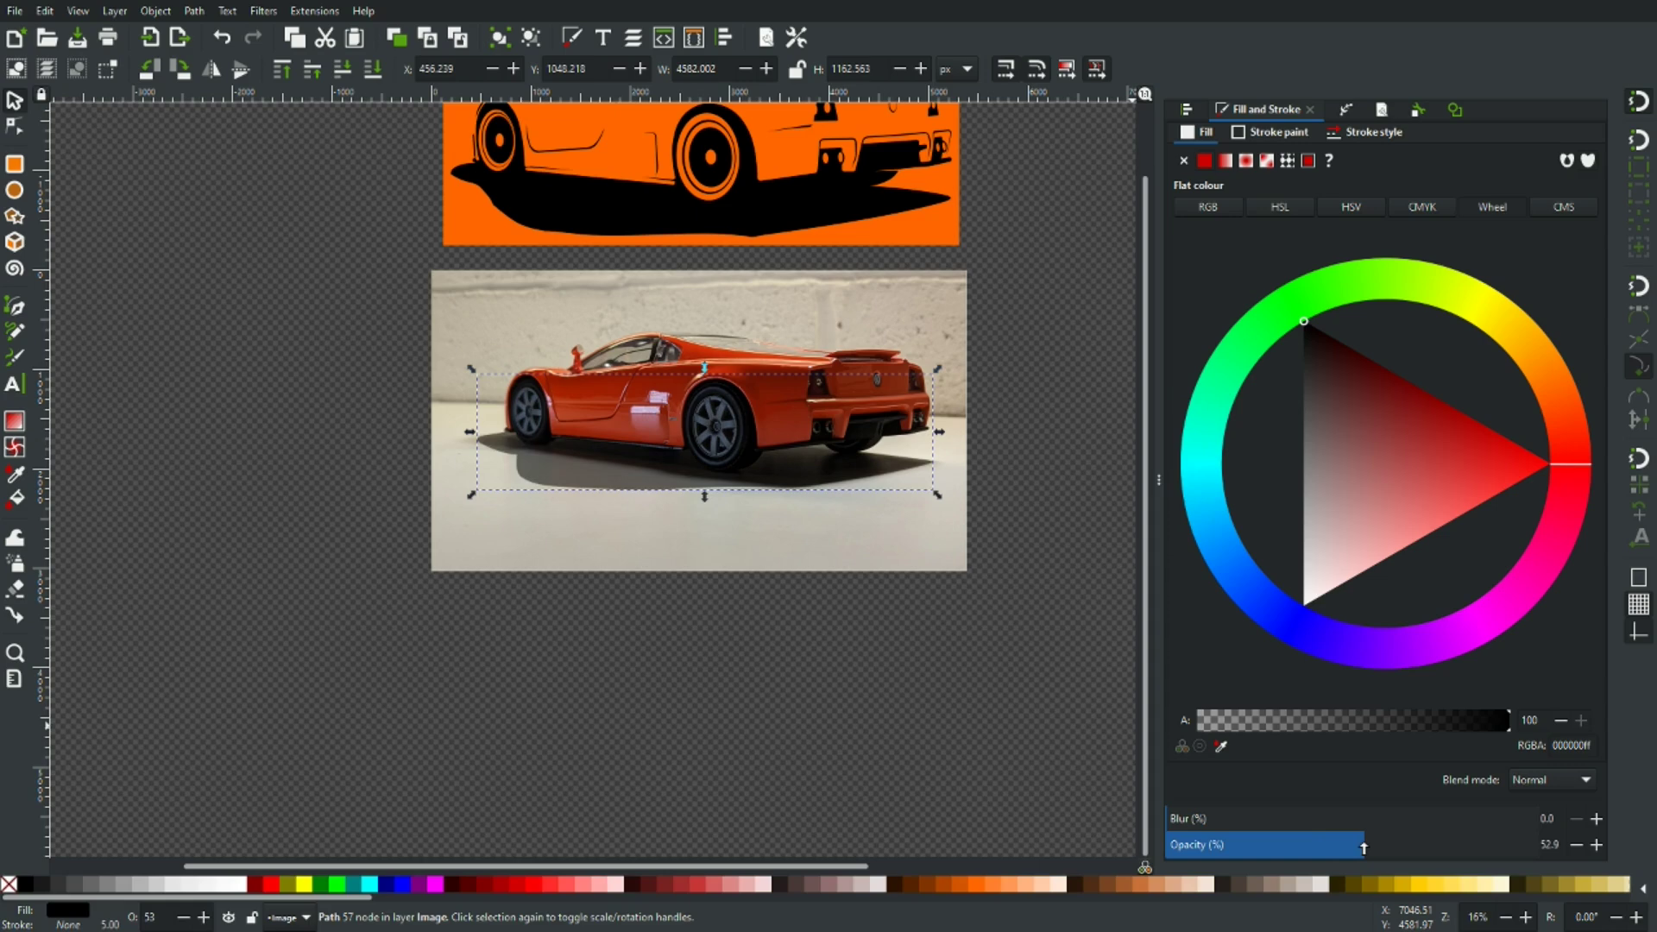
Draw an ellipse over the front wheel and stretch it out to the tyre edge
{"action": "key", "text": "e"}
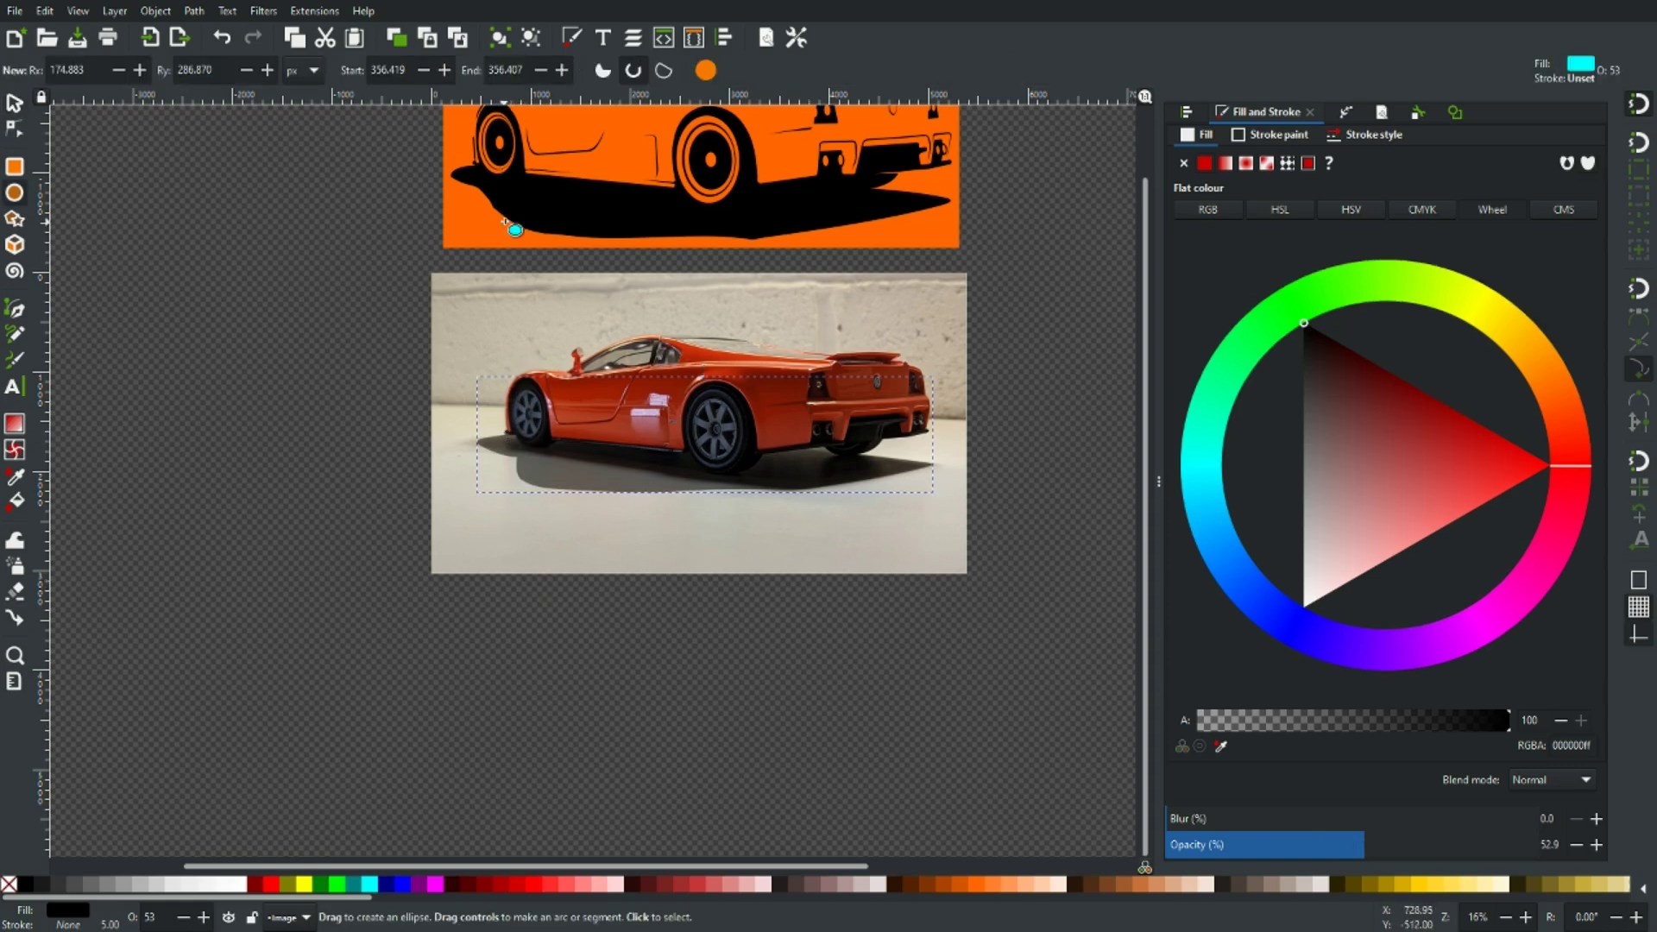
{"action": "scroll", "coordinate": [518, 229], "scroll_direction": "up", "scroll_amount": 4}
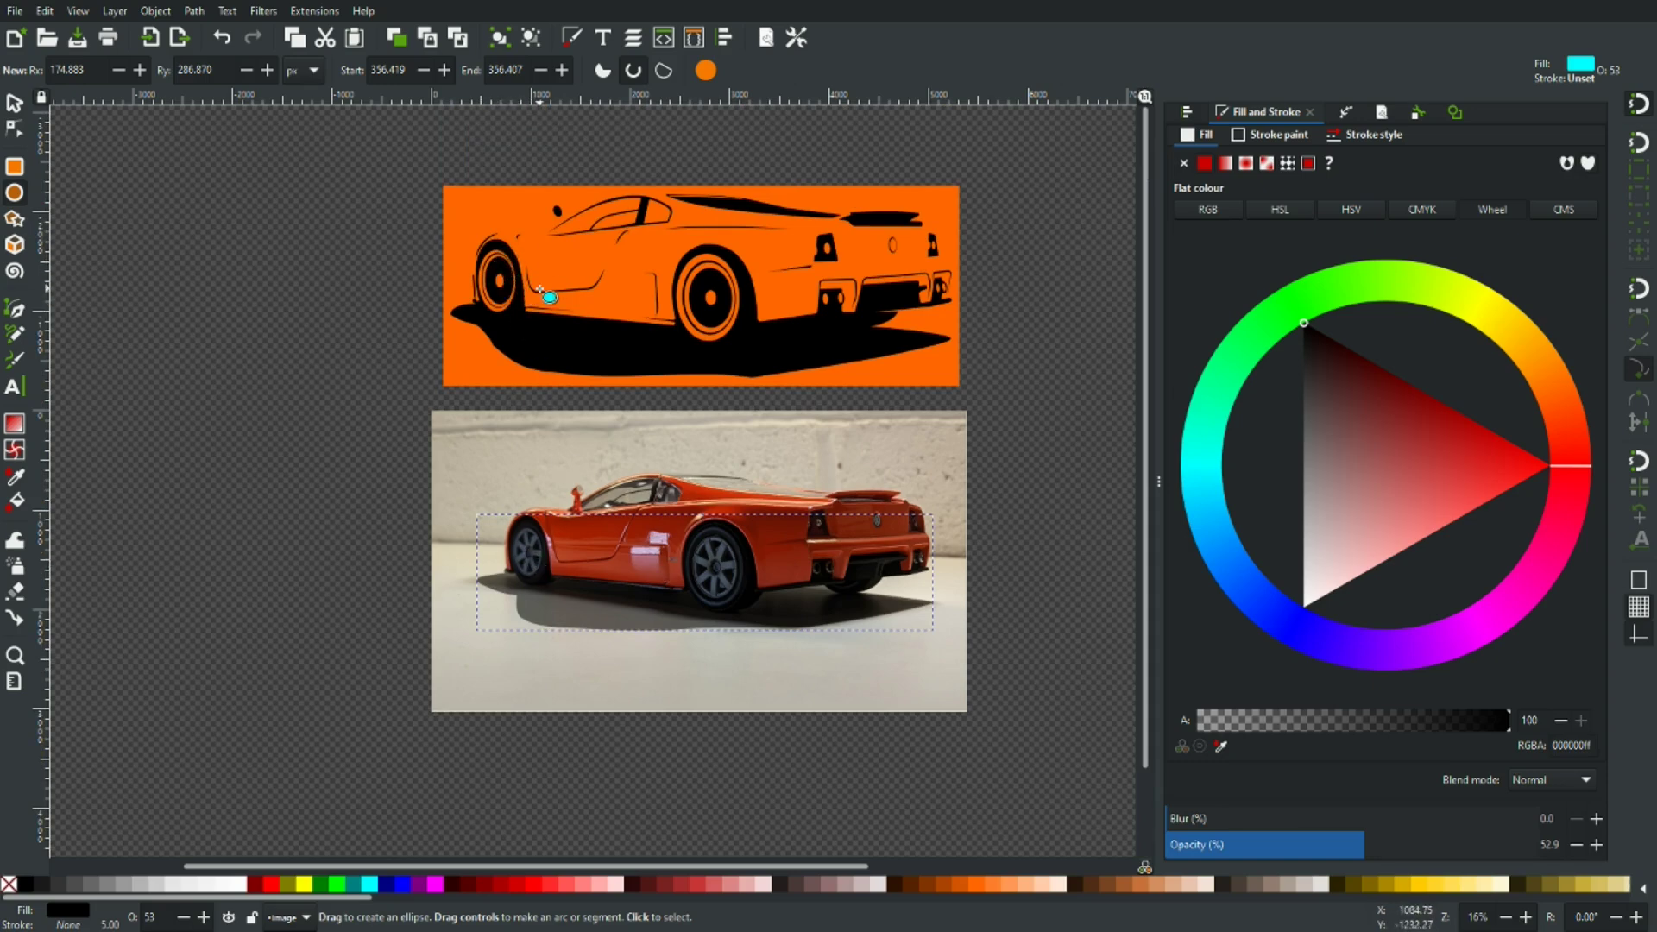
{"action": "scroll", "coordinate": [532, 556], "scroll_direction": "up", "scroll_amount": 2}
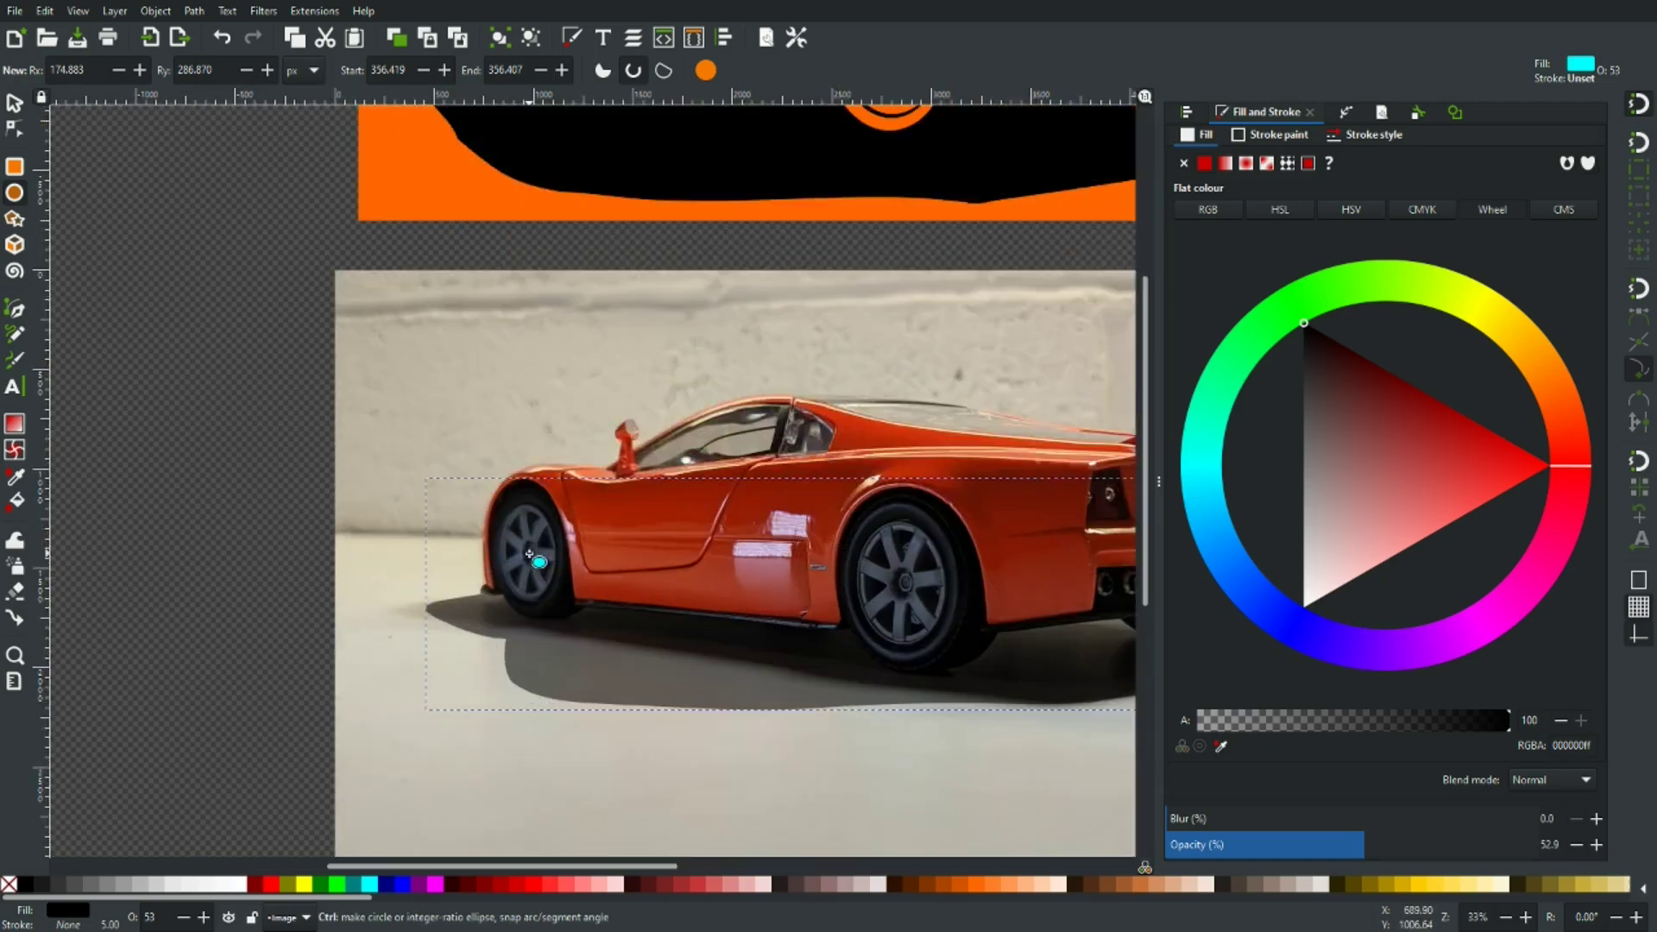
{"action": "scroll", "coordinate": [530, 554], "scroll_direction": "up", "scroll_amount": 3}
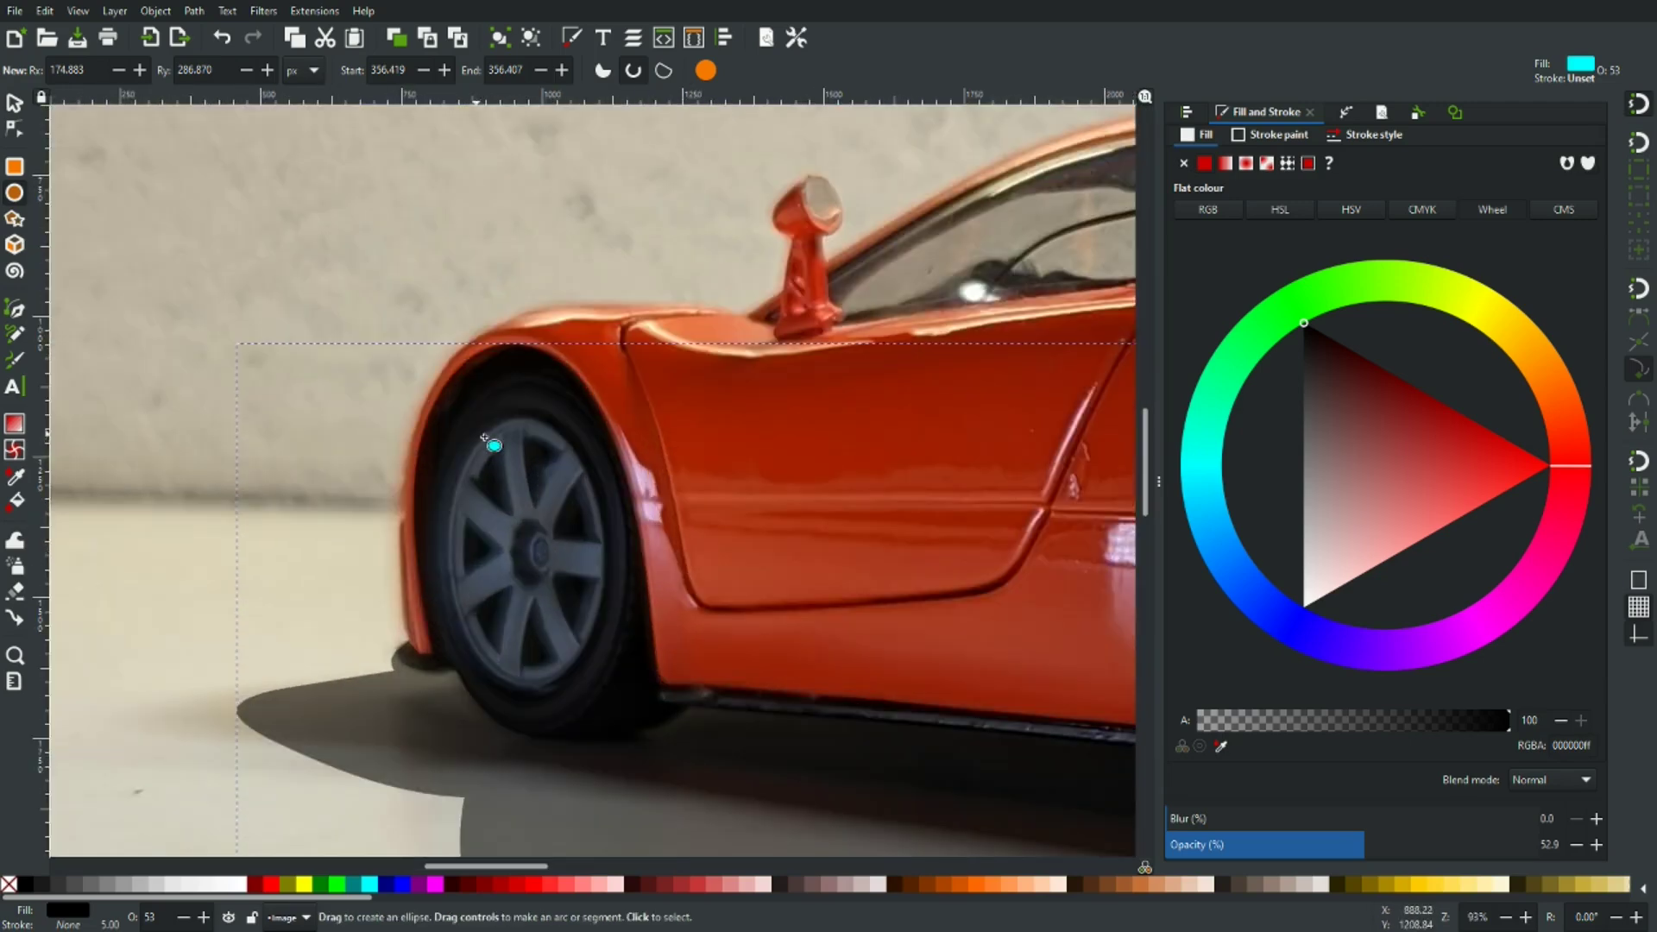
{"action": "mouse_move", "coordinate": [481, 437]}
{"action": "left_mouse_down"}
{"action": "mouse_move", "coordinate": [485, 476]}
{"action": "mouse_move", "coordinate": [605, 693]}
{"action": "left_mouse_up"}
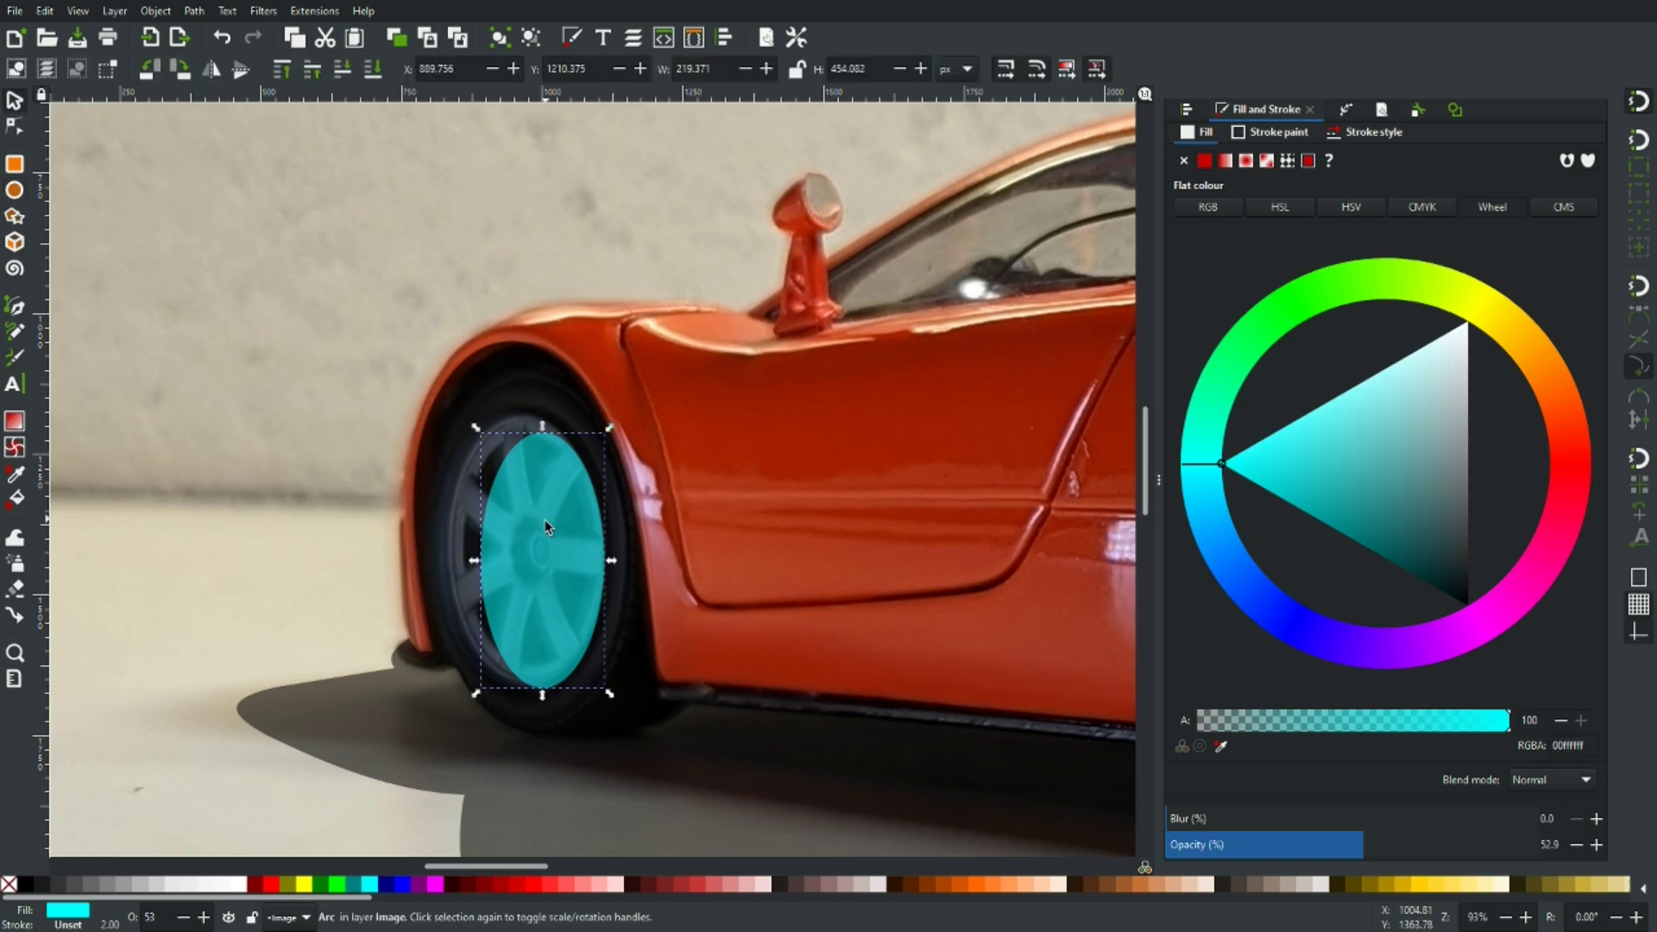
{"action": "left_click_drag", "start_coordinate": [475, 427], "coordinate": [445, 422]}
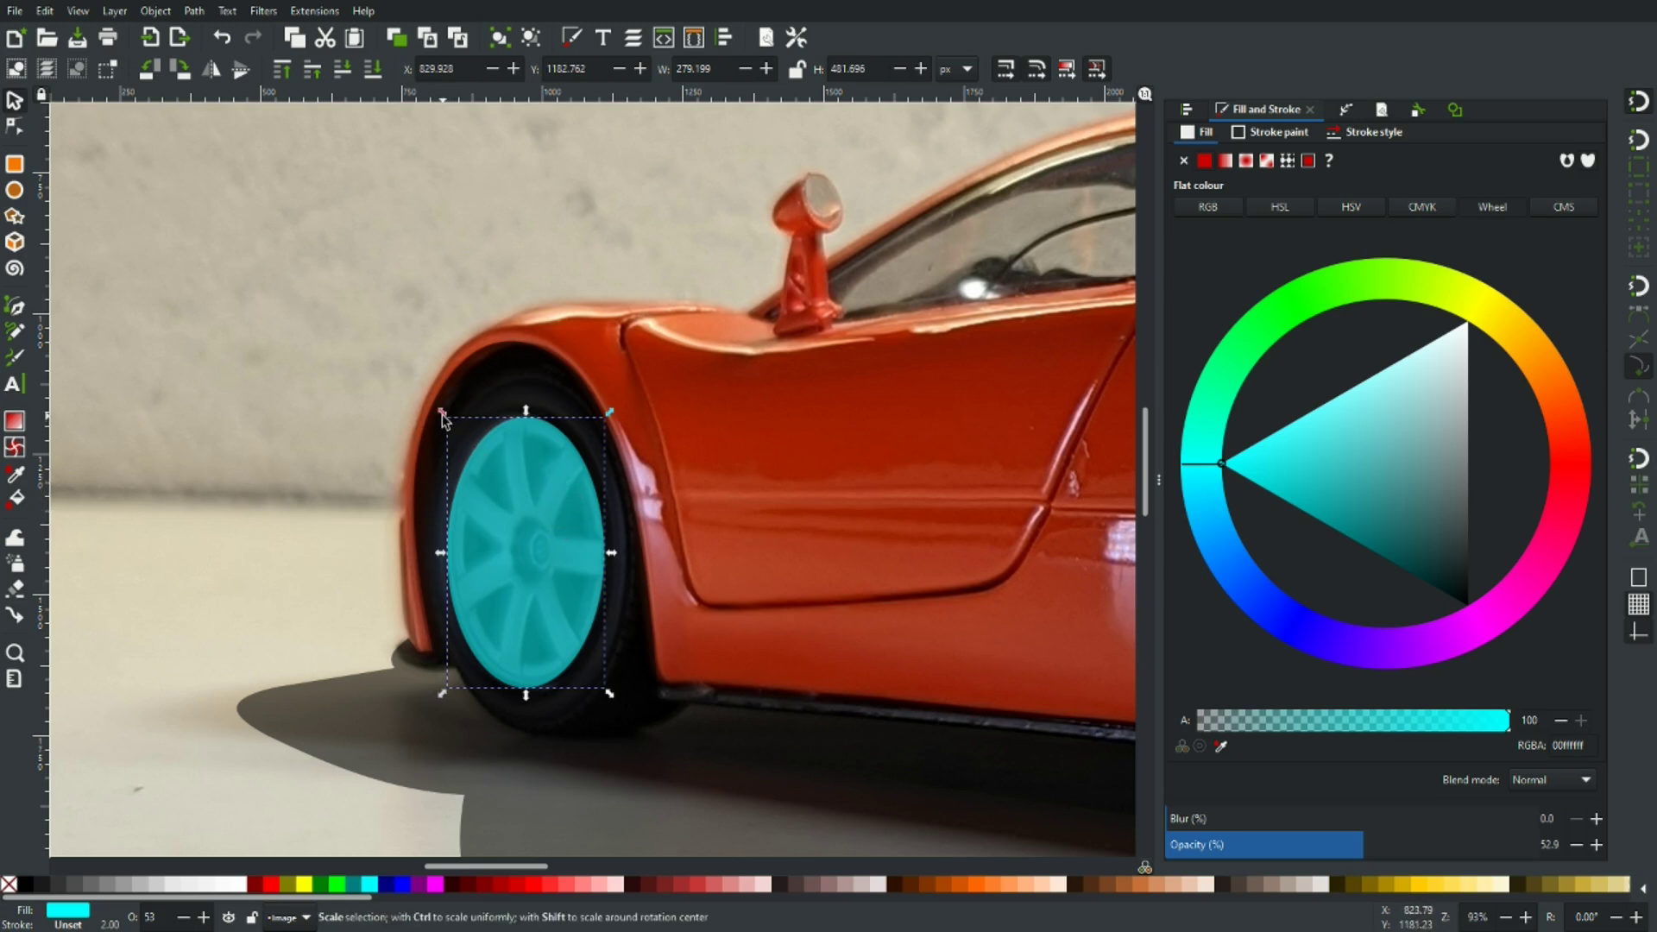
{"action": "left_click_drag", "start_coordinate": [441, 415], "coordinate": [408, 375]}
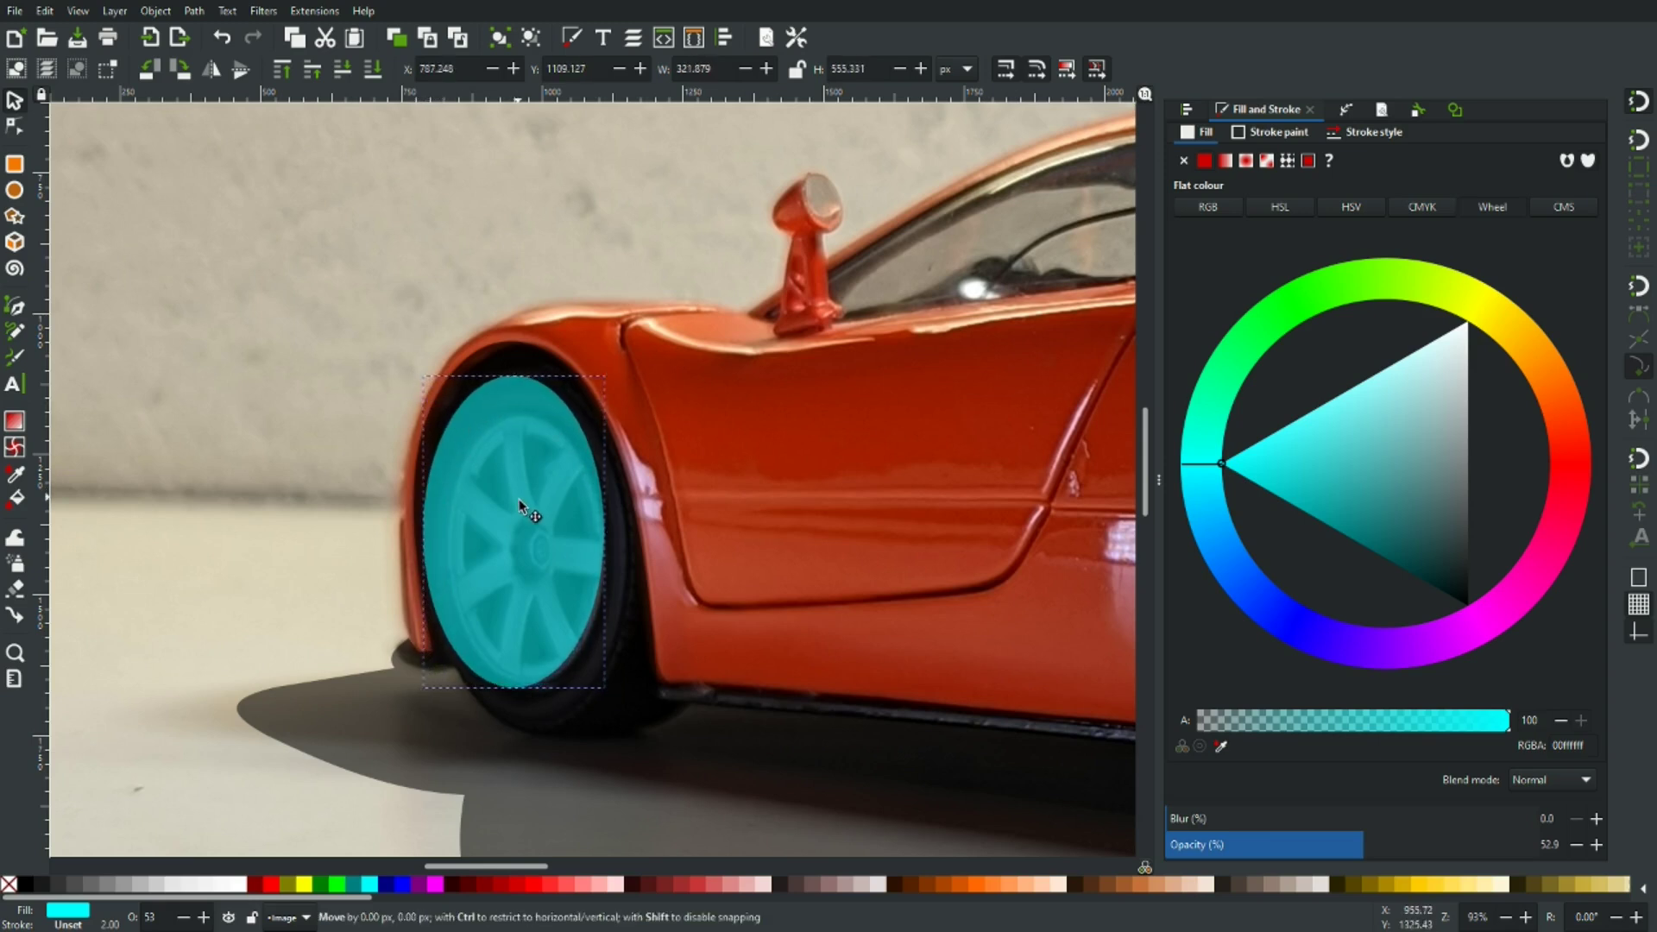
{"action": "left_click_drag", "start_coordinate": [515, 495], "coordinate": [523, 505]}
Fine-tune the ellipse over the tyre and place a duplicate left of the car
{"action": "scroll", "coordinate": [523, 505], "scroll_direction": "up", "scroll_amount": 15}
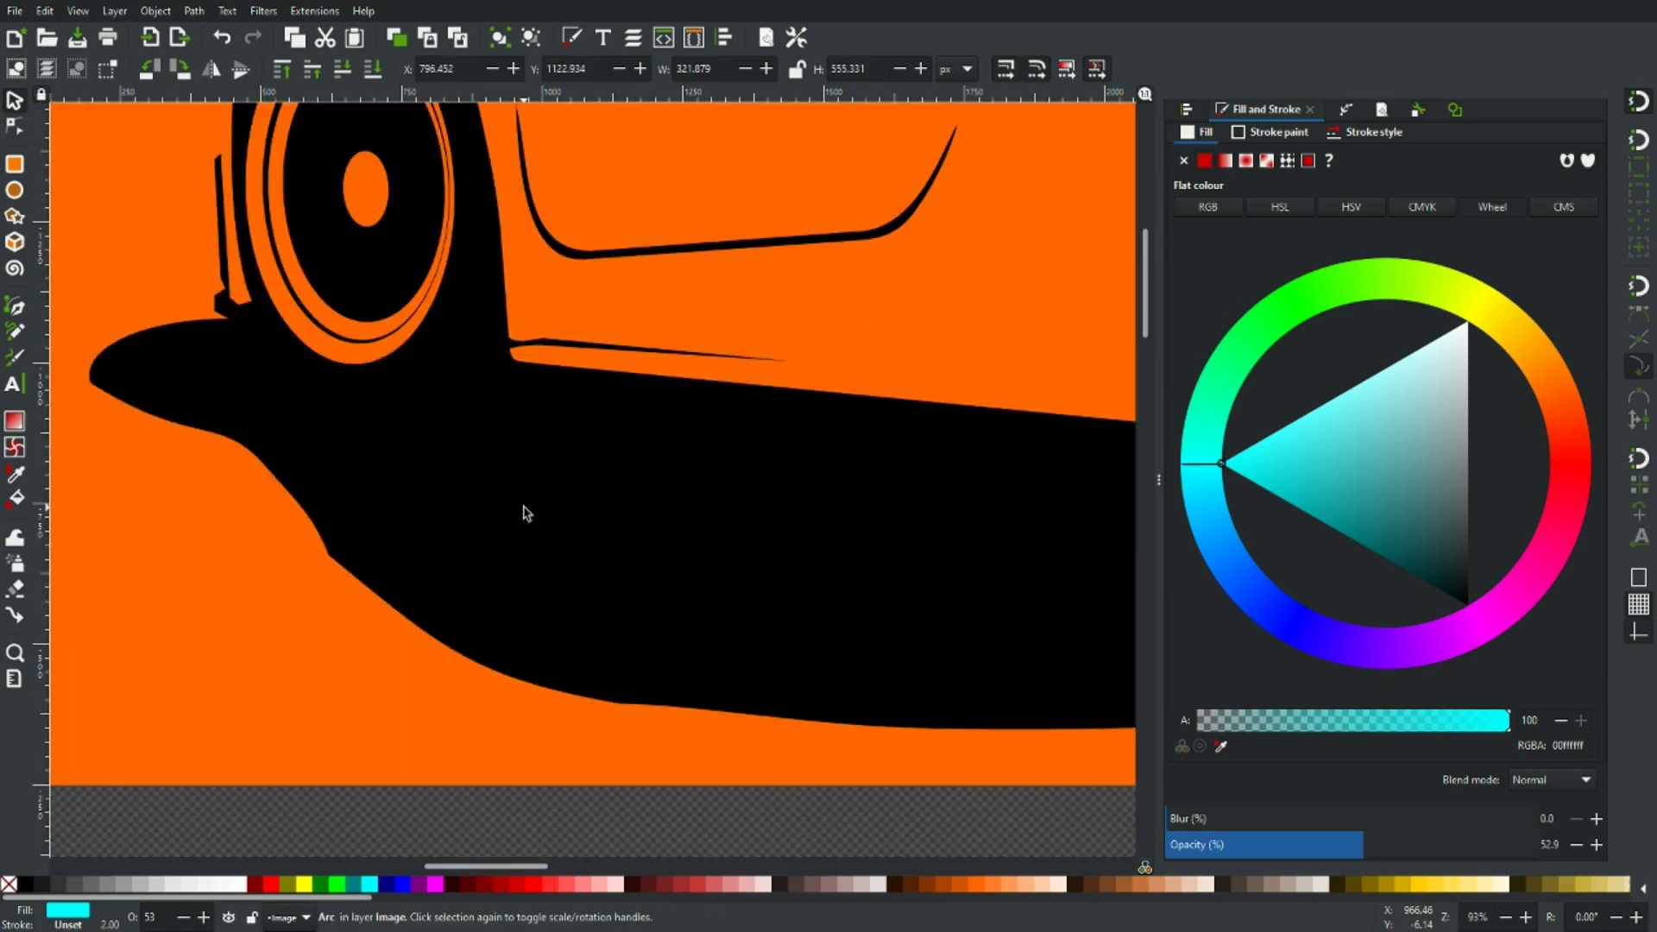
{"action": "scroll", "coordinate": [524, 512], "scroll_direction": "up", "scroll_amount": 5}
{"action": "scroll", "coordinate": [523, 509], "scroll_direction": "down", "scroll_amount": 10}
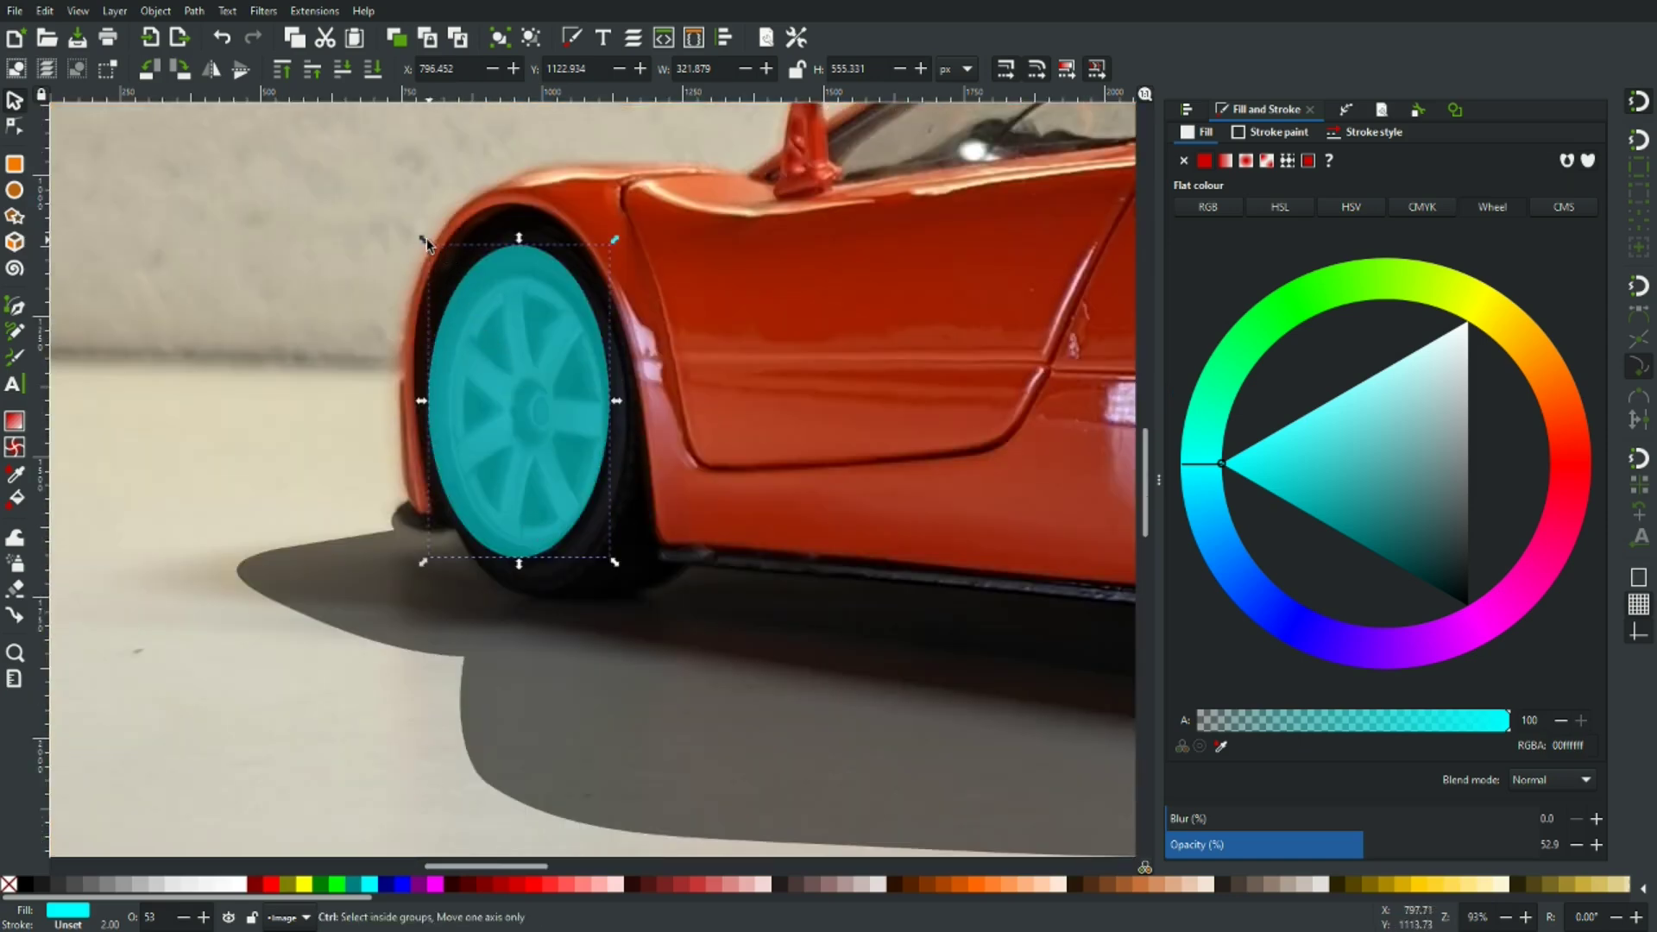
{"action": "left_click_drag", "start_coordinate": [422, 238], "coordinate": [418, 237]}
{"action": "left_click_drag", "start_coordinate": [540, 369], "coordinate": [537, 373]}
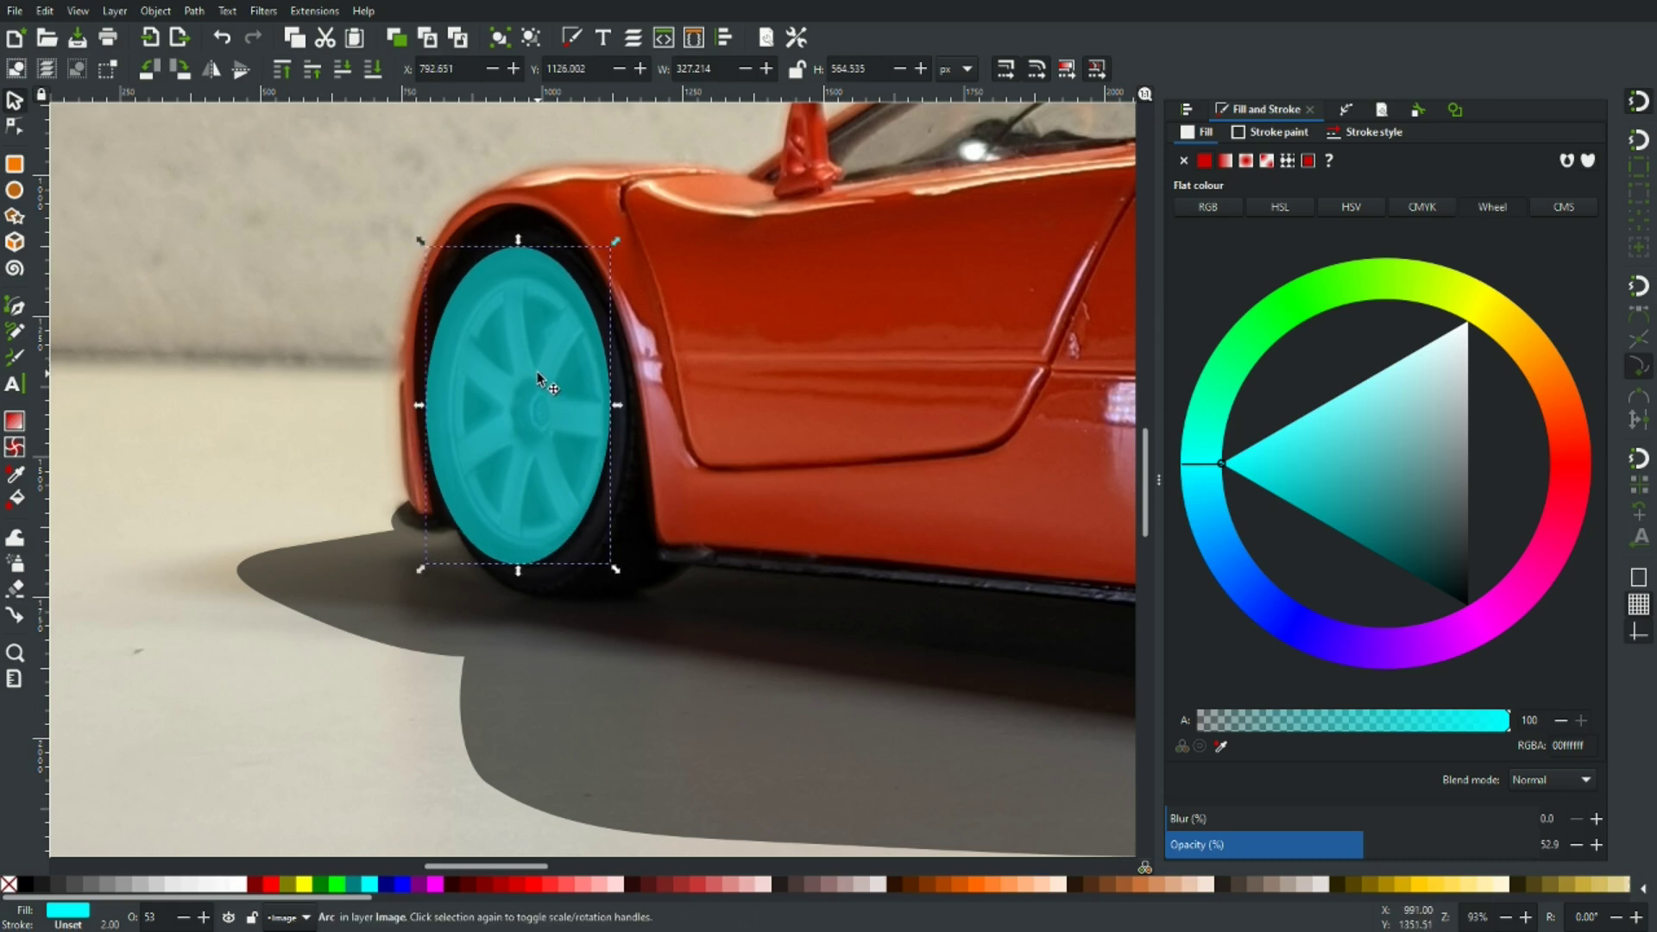
{"action": "key", "text": "ctrl"}
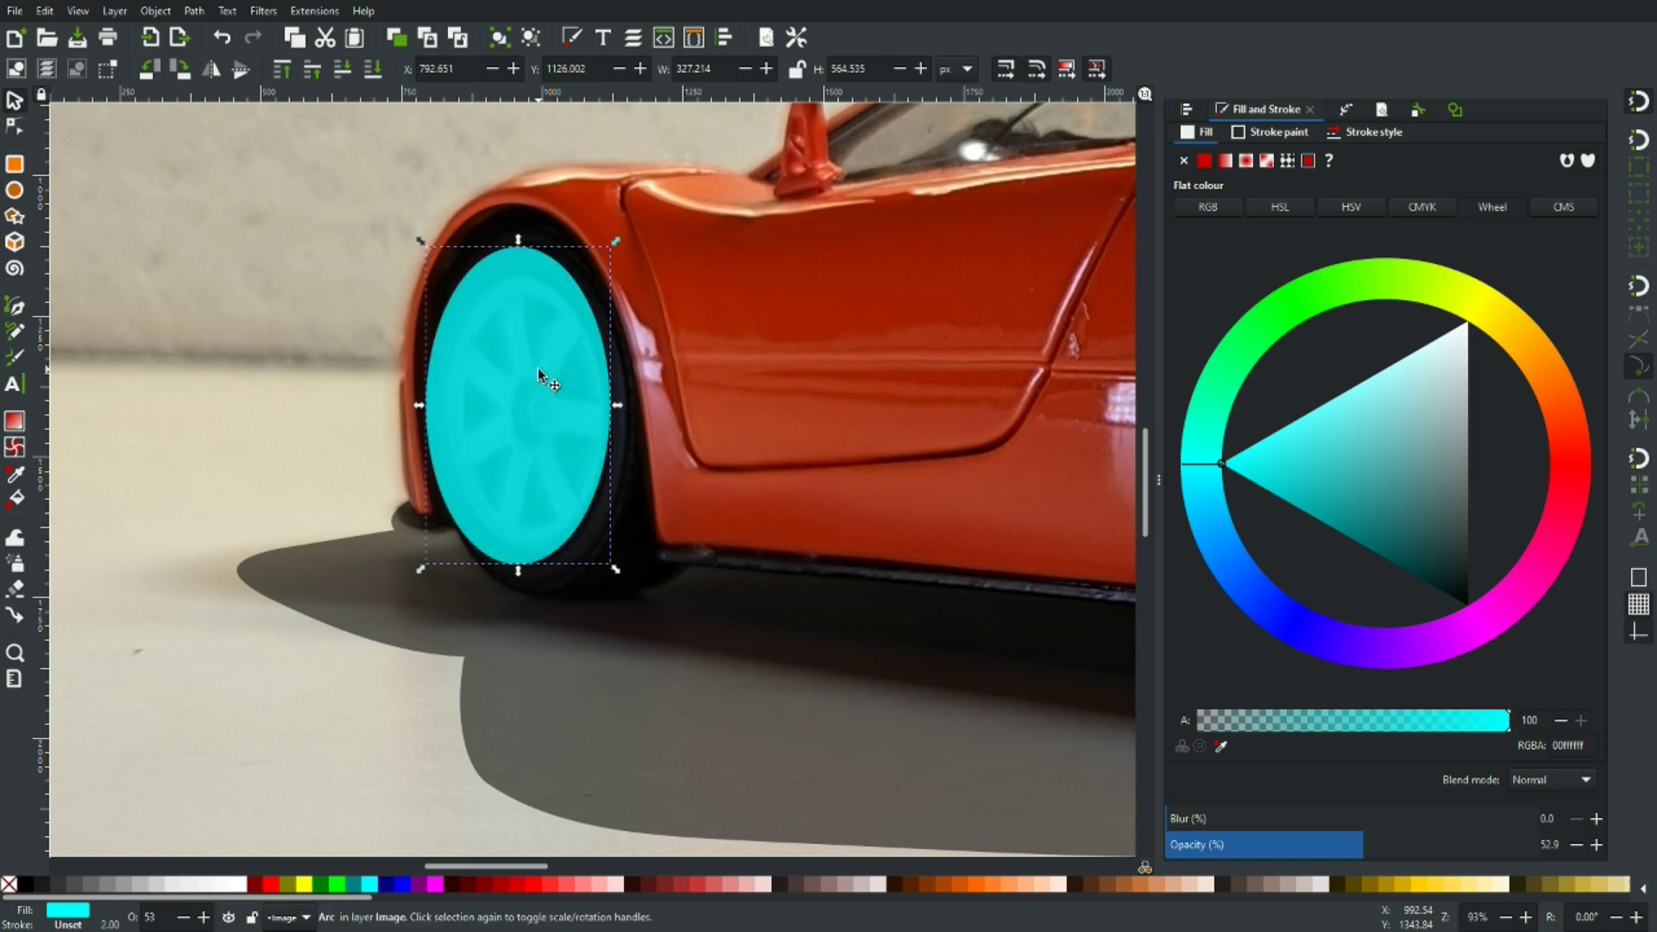
{"action": "left_click_drag", "start_coordinate": [538, 385], "coordinate": [225, 381]}
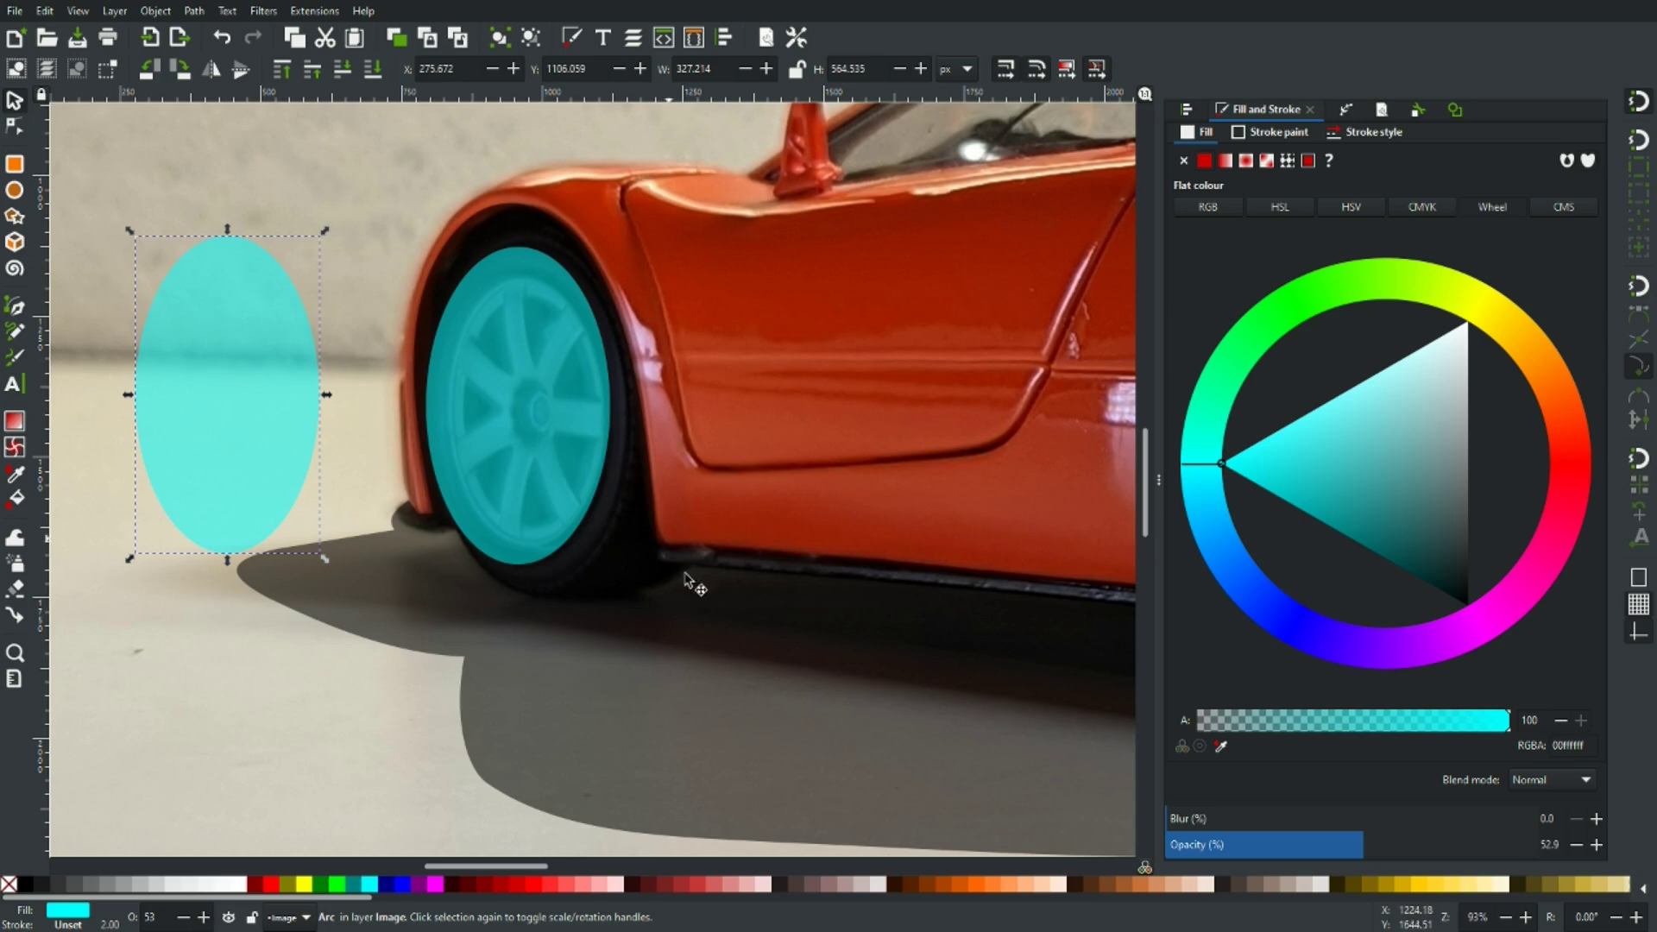
Subtract the wheel ellipse from the shadow with Path > Difference and colour the shadow yellow
{"action": "left_click", "coordinate": [533, 393]}
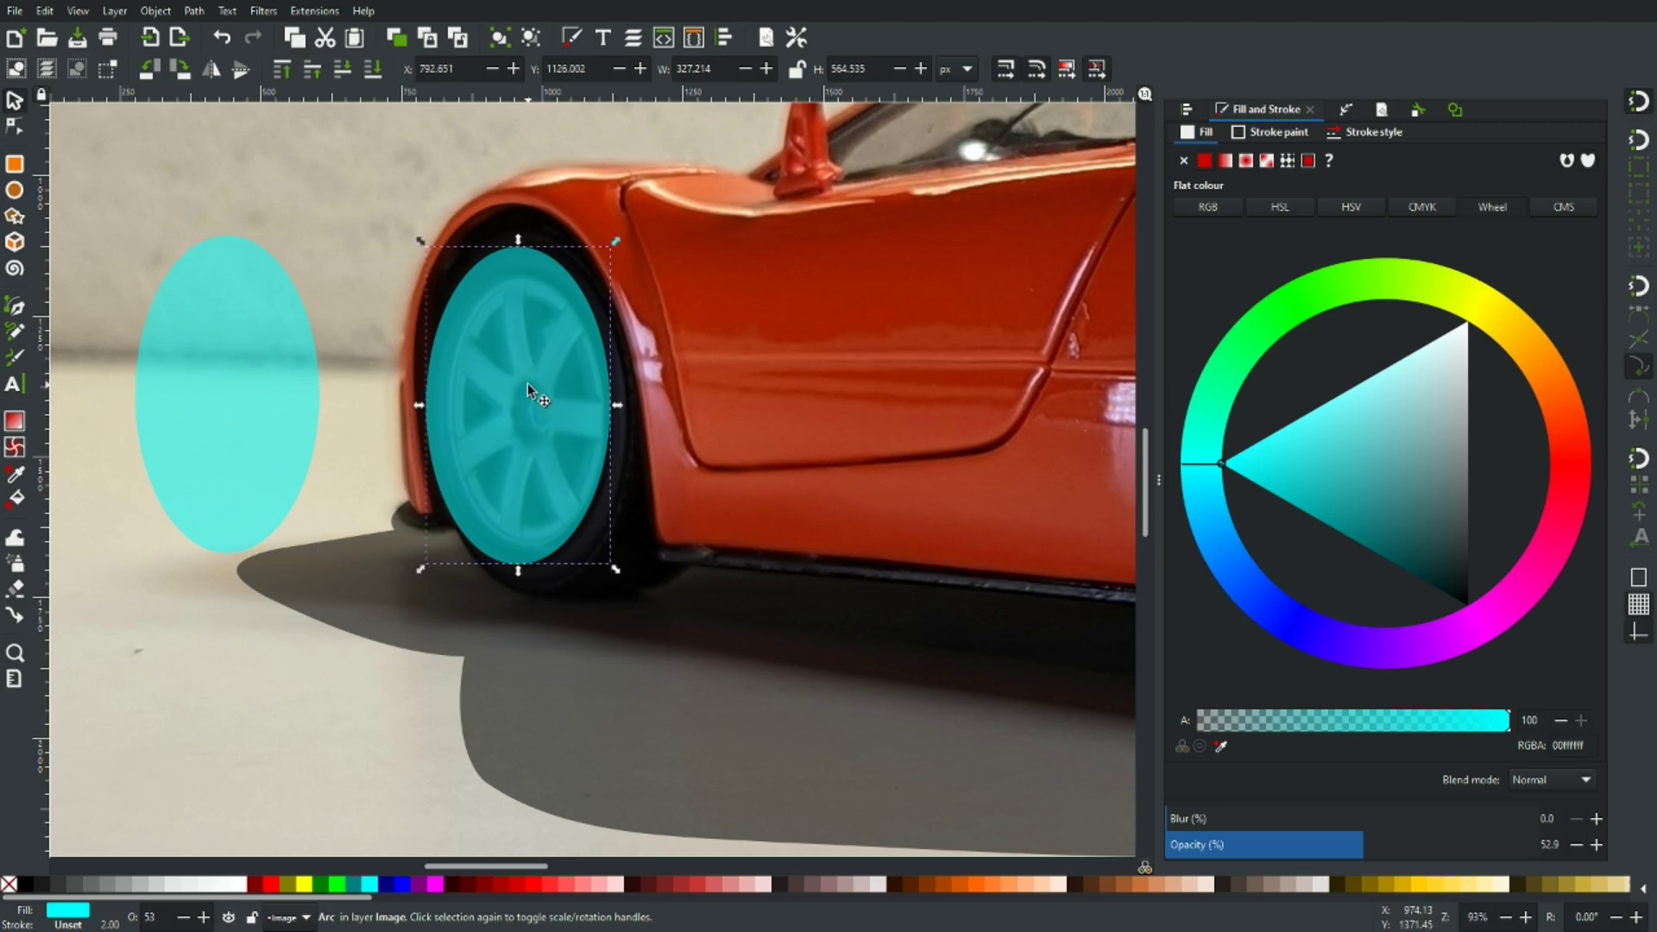
{"action": "left_click", "coordinate": [693, 661], "text": "shift"}
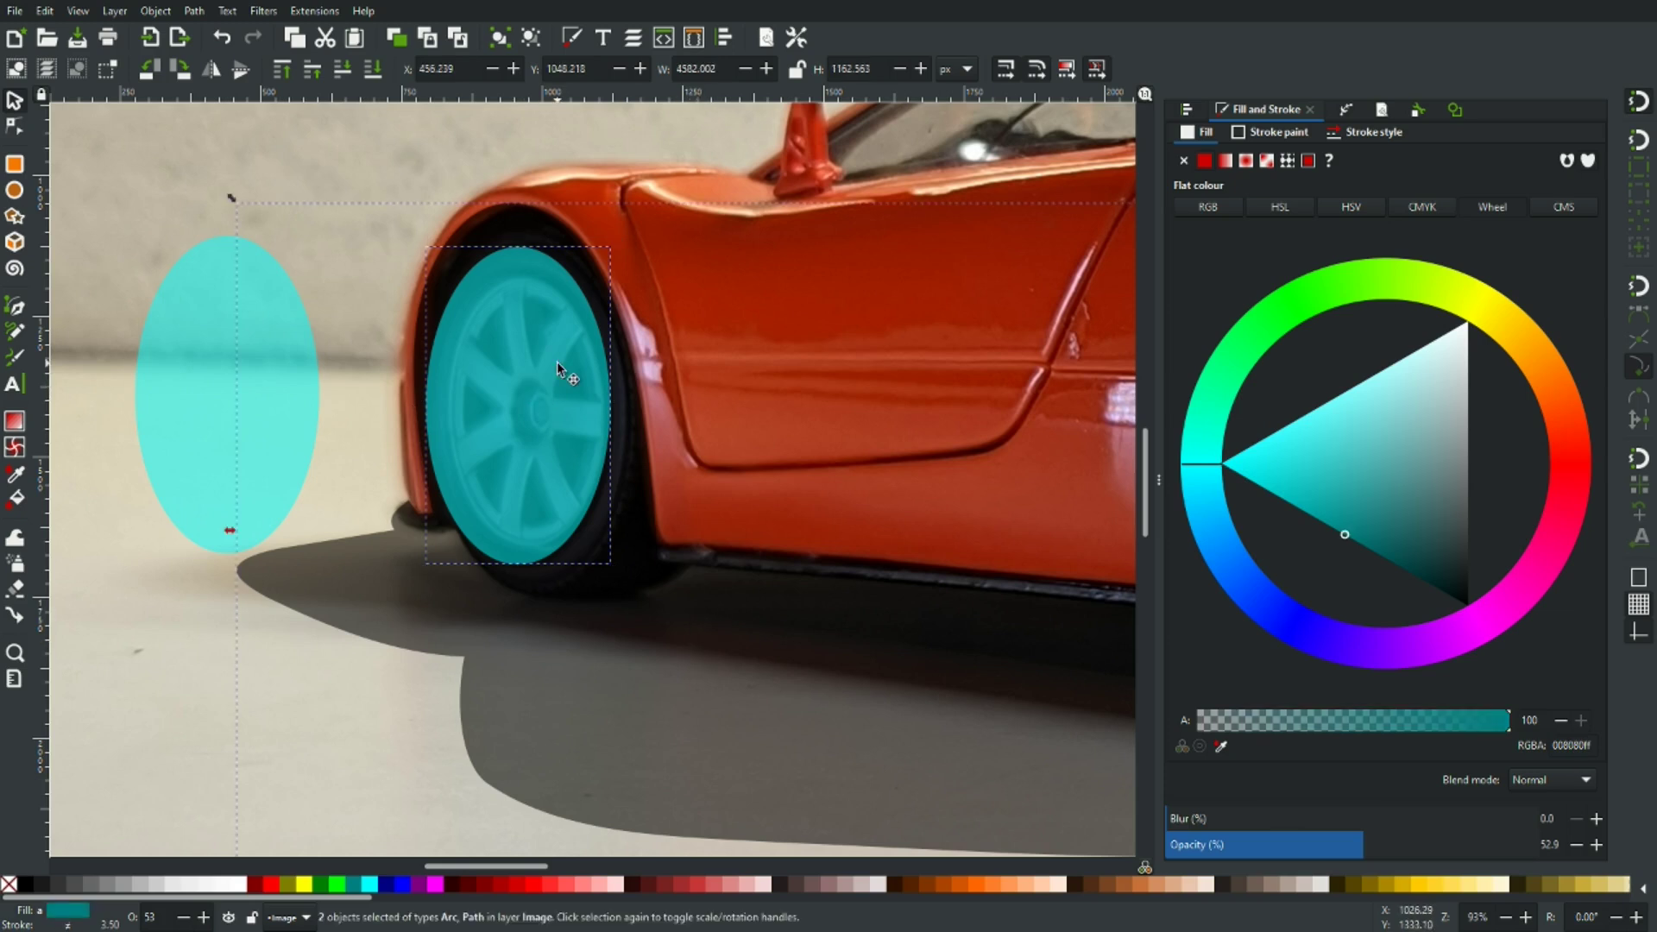
{"action": "left_click", "coordinate": [202, 15]}
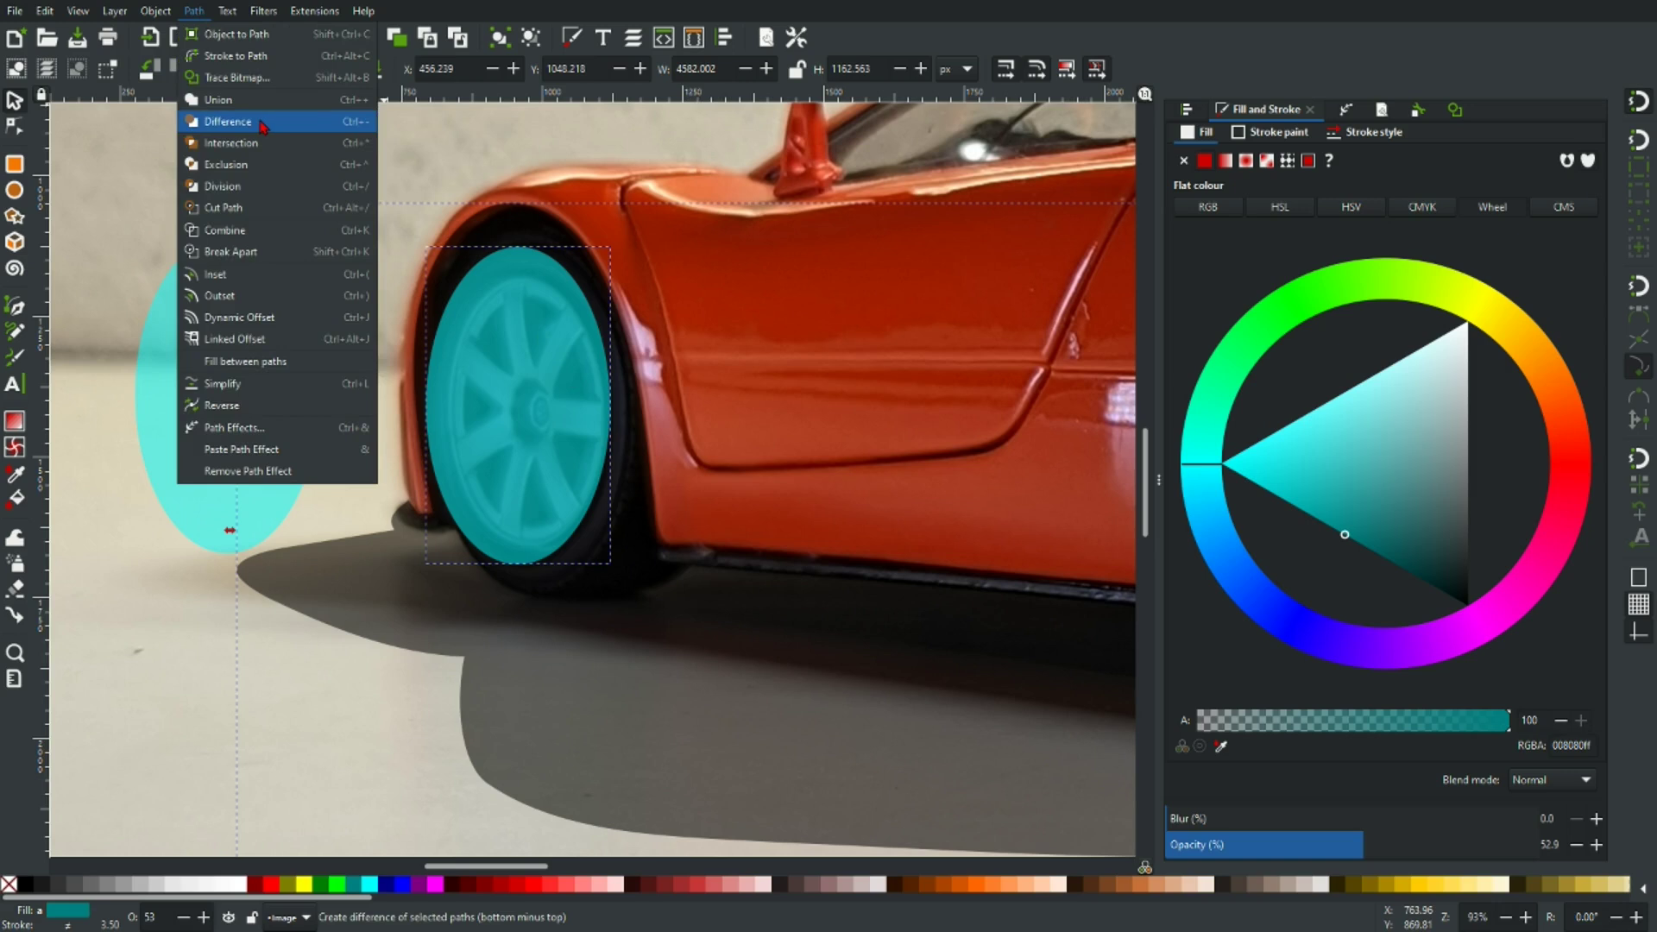
{"action": "left_click", "coordinate": [227, 122]}
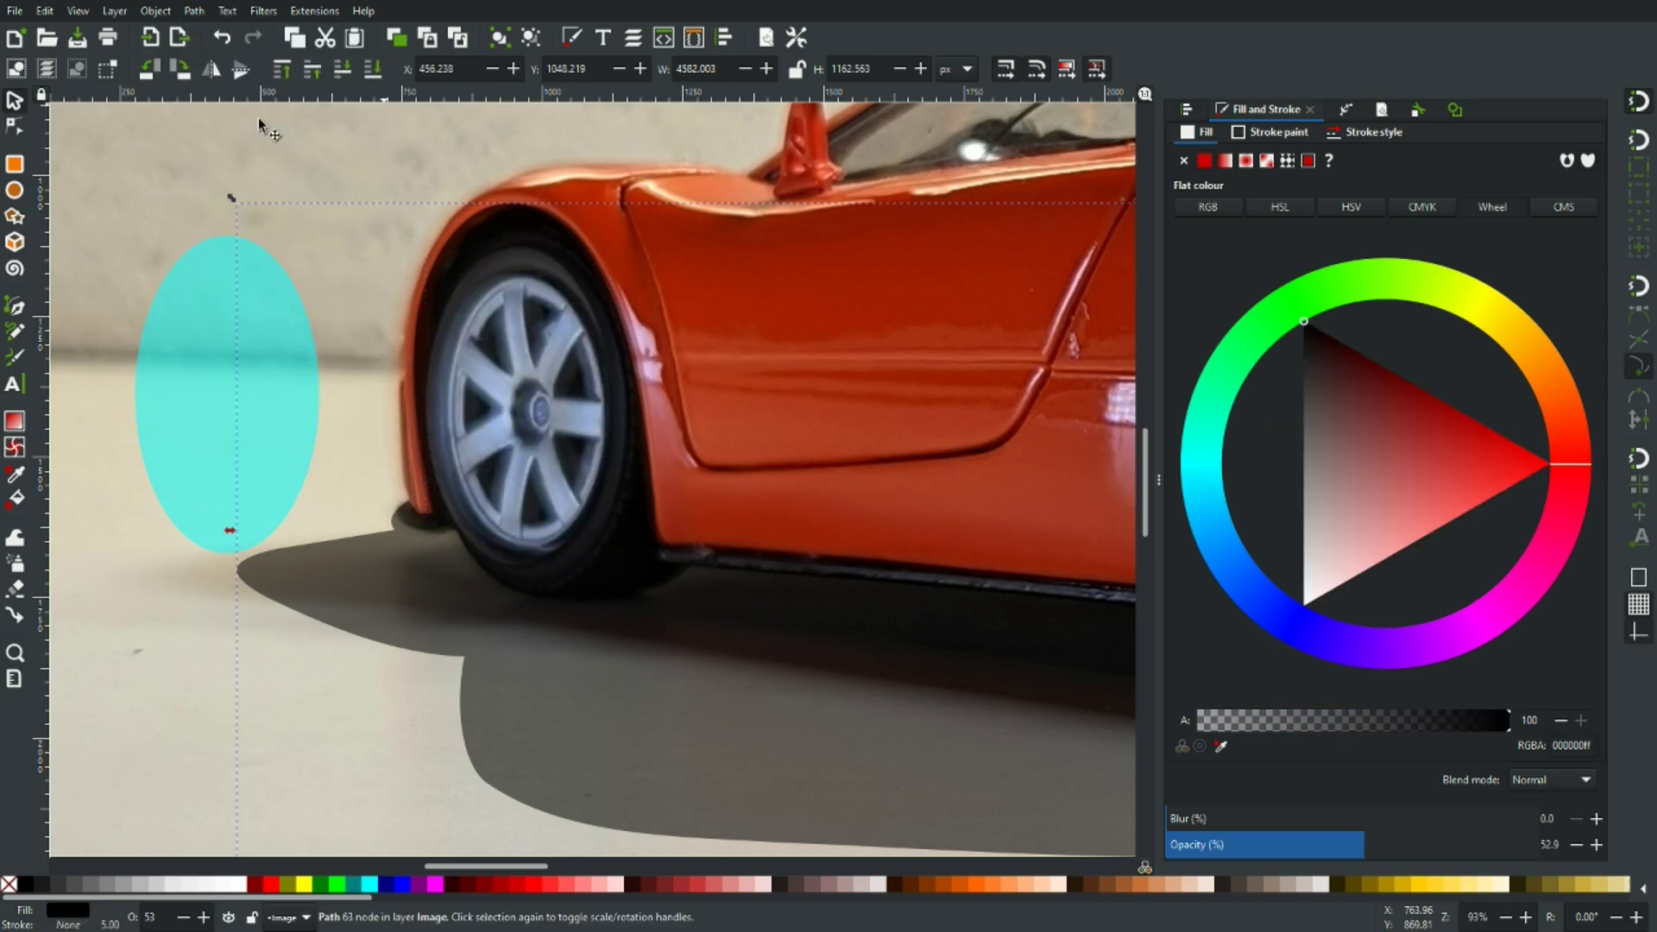
{"action": "left_click", "coordinate": [689, 643]}
{"action": "left_click", "coordinate": [303, 884]}
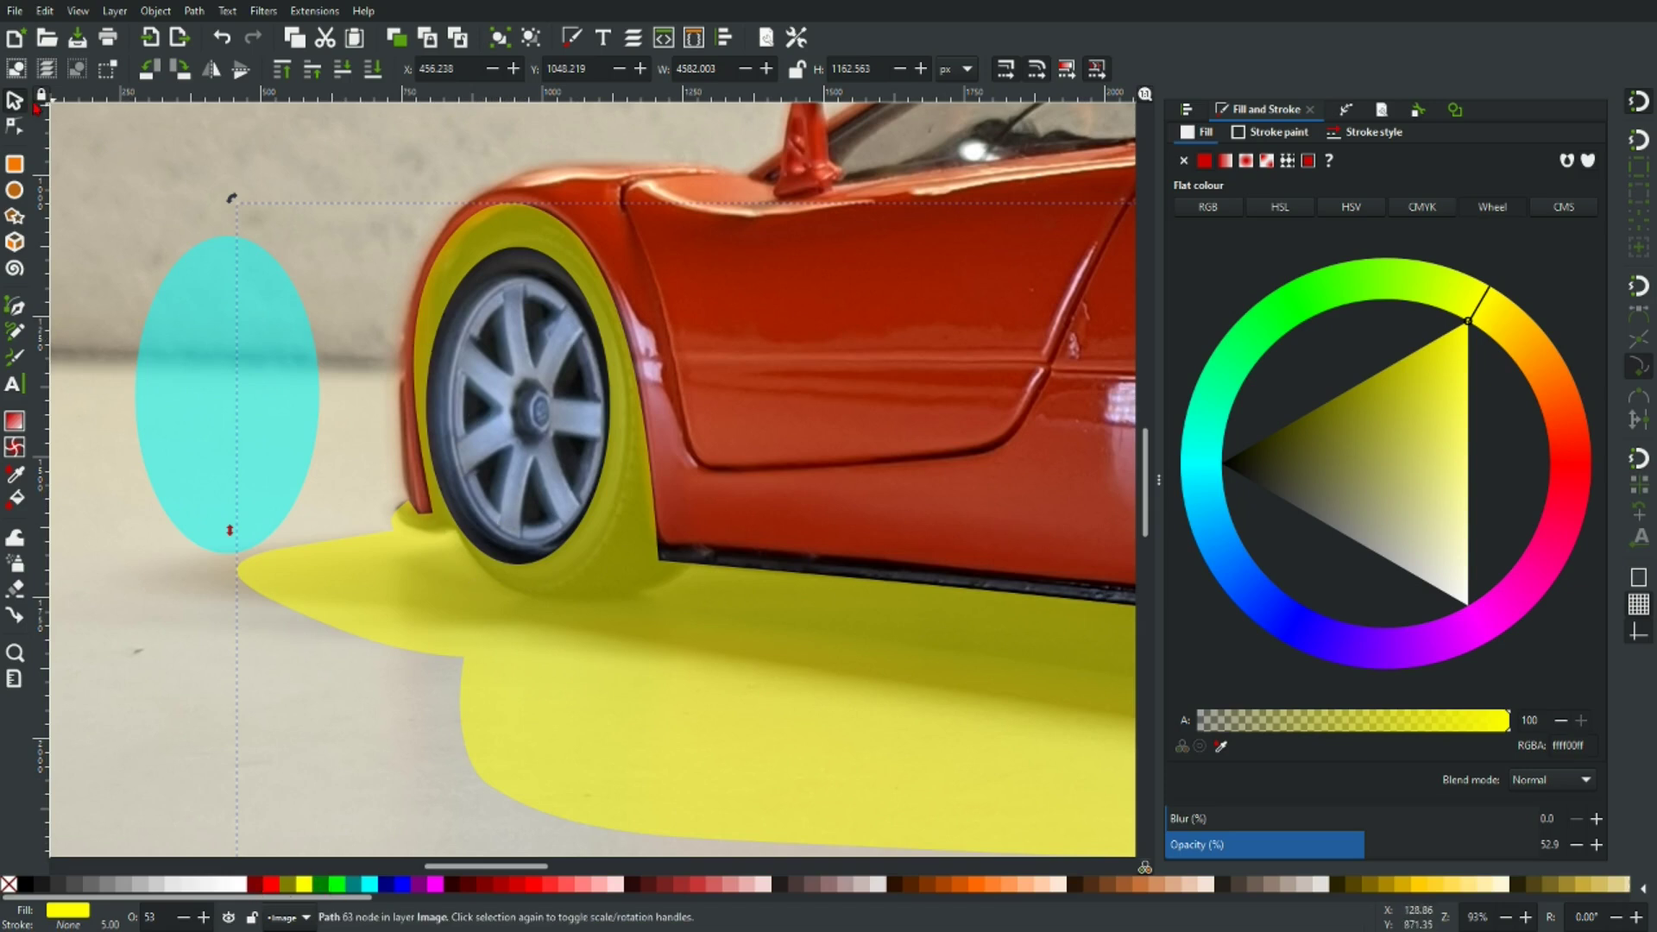
Move the spare cyan ellipse onto the wheel and shrink it to fit inside the tyre
{"action": "left_click_drag", "start_coordinate": [221, 391], "coordinate": [516, 402]}
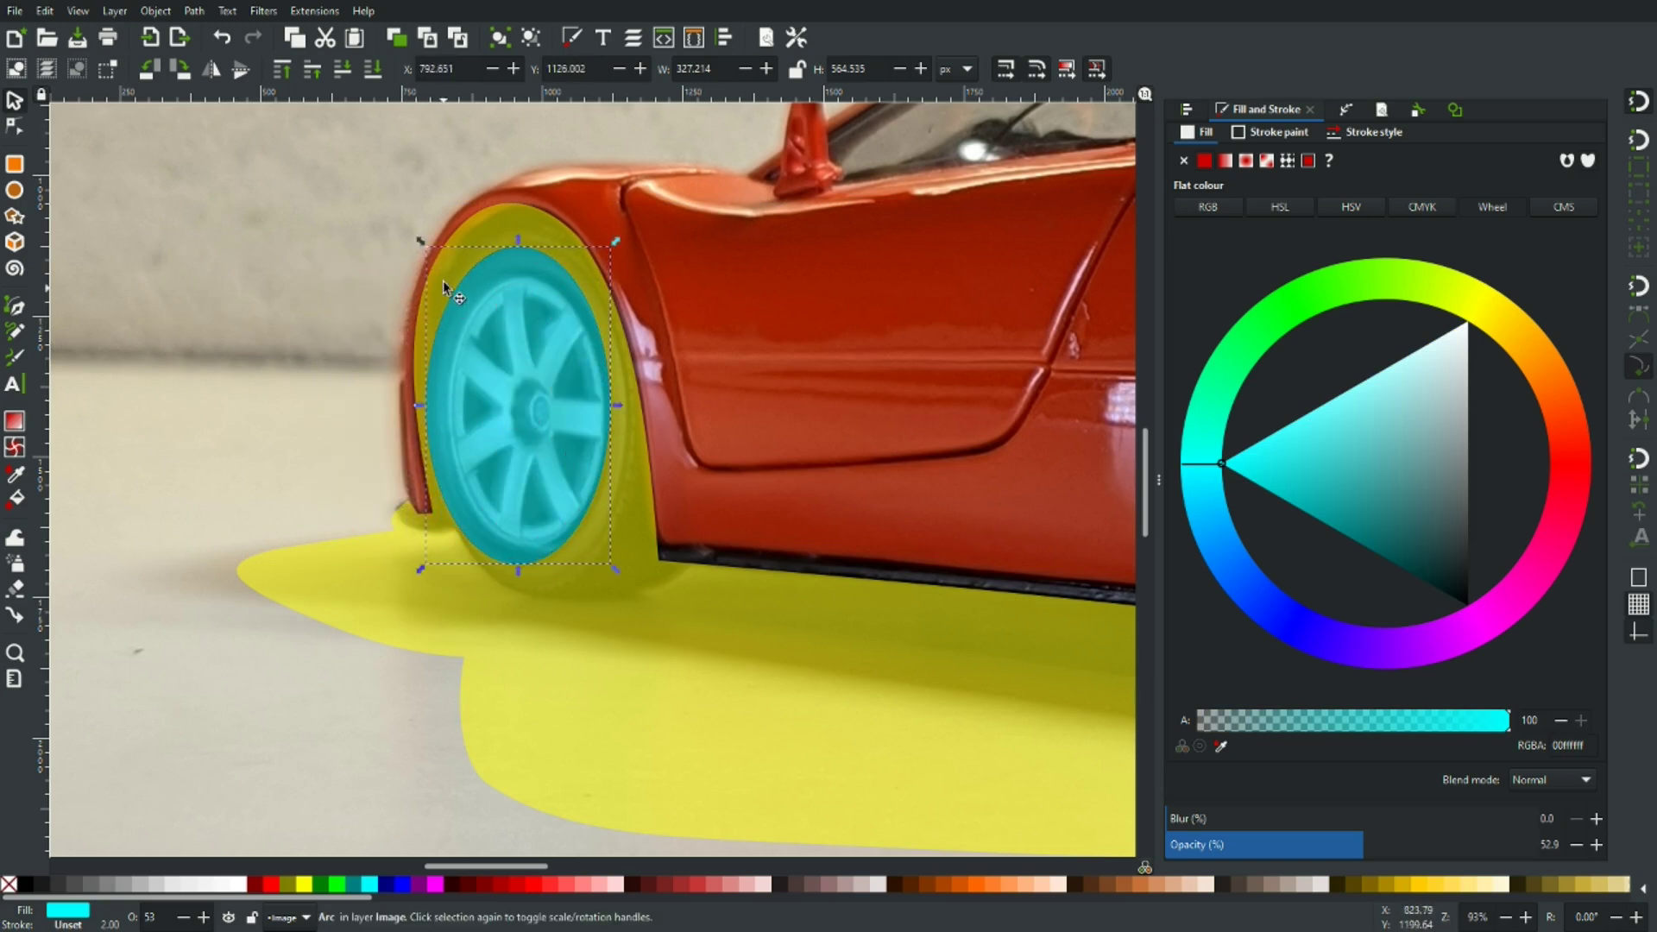
{"action": "left_click_drag", "start_coordinate": [421, 241], "coordinate": [442, 257]}
{"action": "left_click_drag", "start_coordinate": [524, 386], "coordinate": [515, 362]}
{"action": "scroll", "coordinate": [512, 356], "scroll_direction": "up", "scroll_amount": 15}
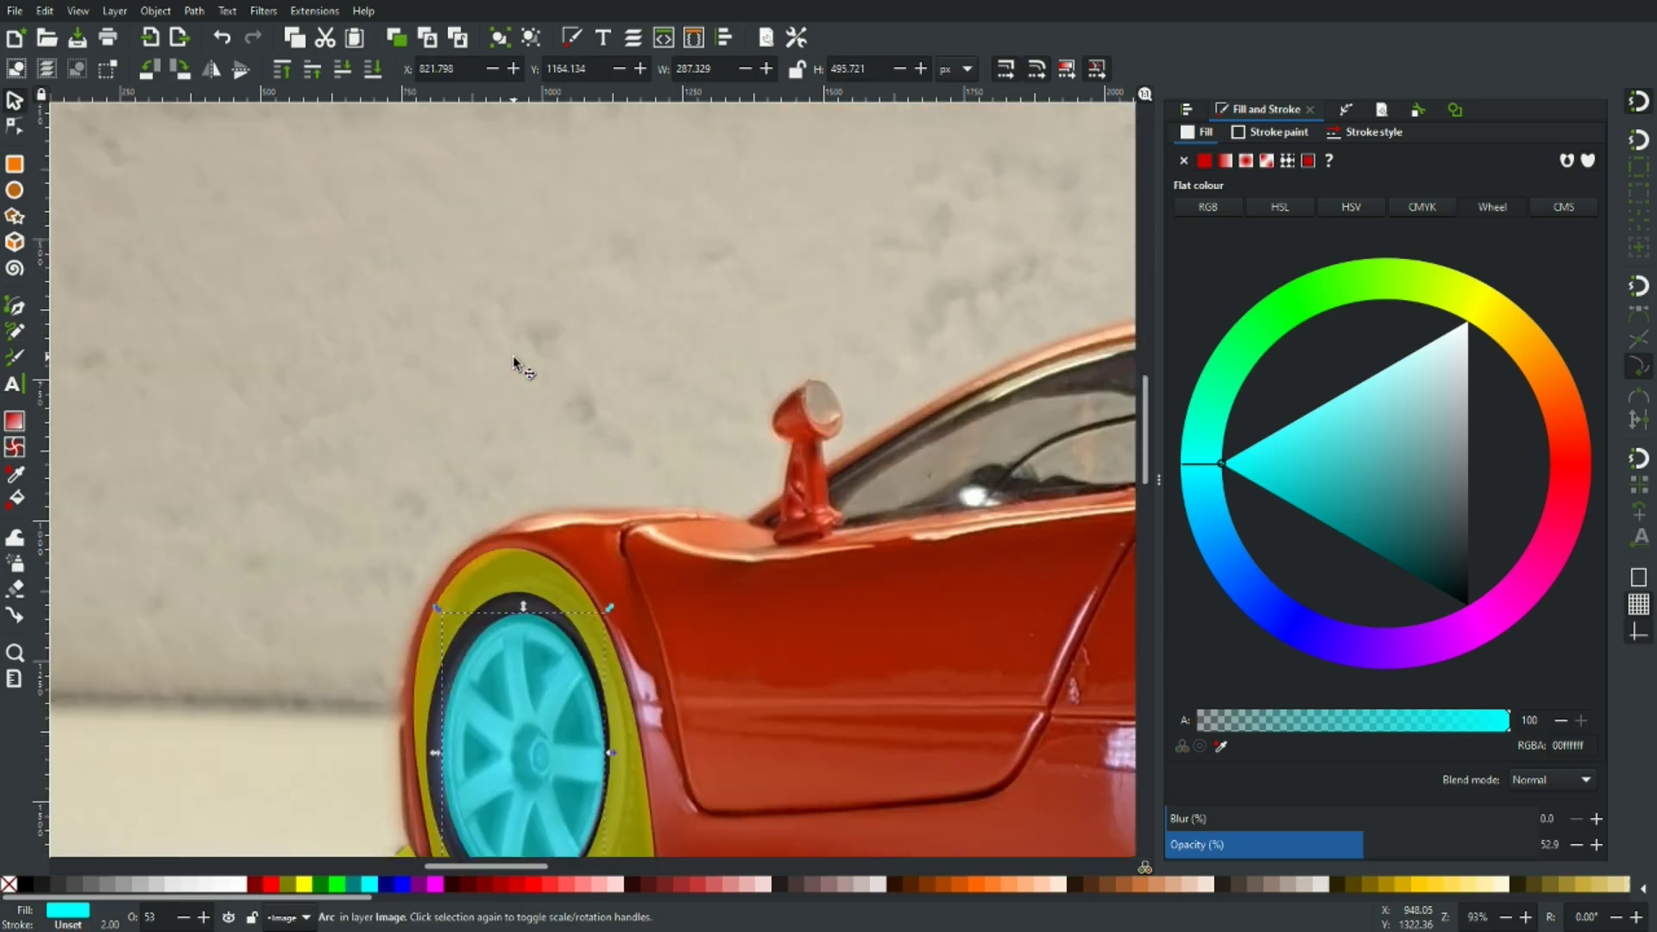
{"action": "scroll", "coordinate": [511, 353], "scroll_direction": "down", "scroll_amount": 15}
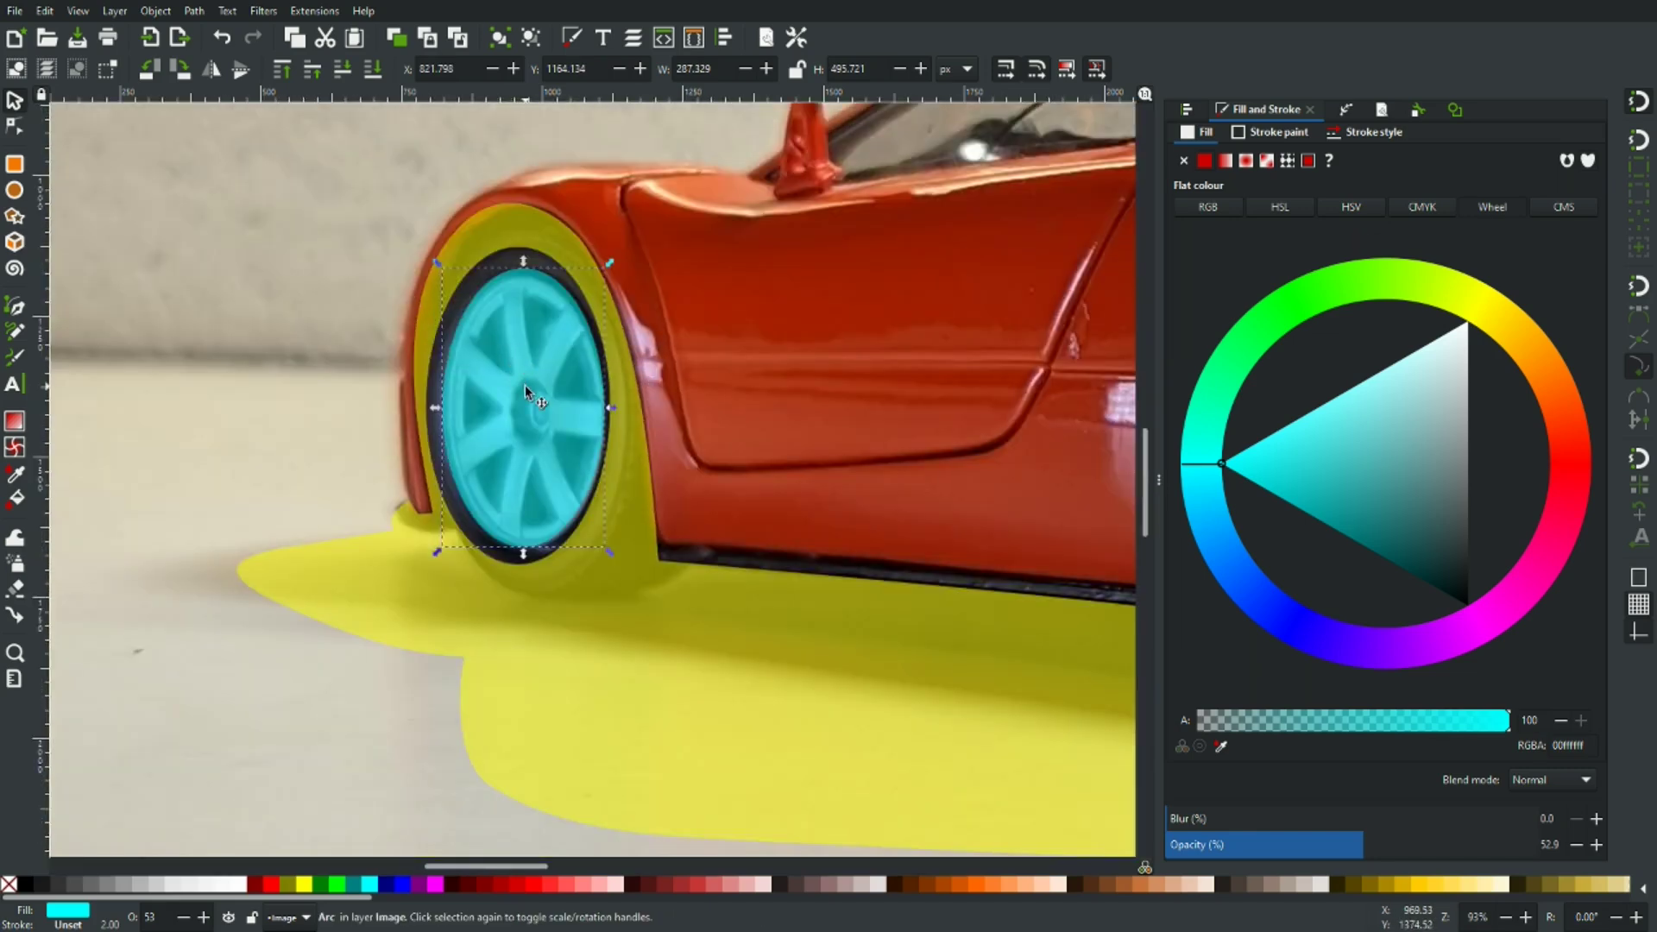
{"action": "left_click_drag", "start_coordinate": [525, 386], "coordinate": [525, 385]}
Duplicate the rim ellipse, make the copy green, shrink it slightly and recentre it
{"action": "key", "text": "ctrl"}
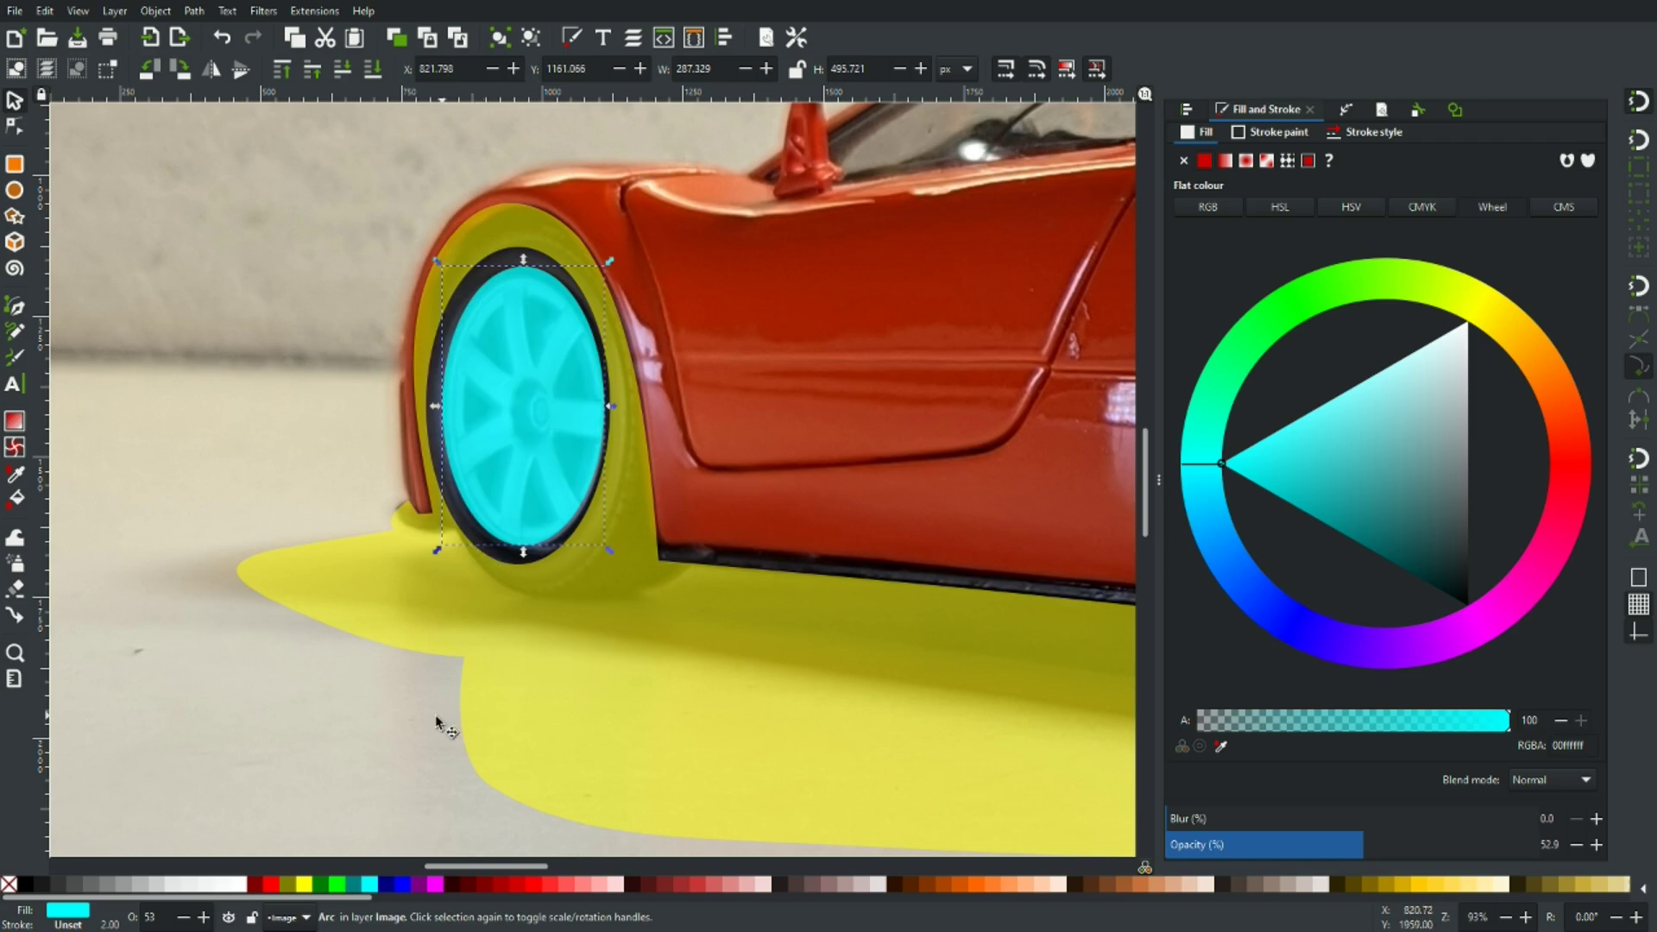
{"action": "key", "text": "ctrl+z"}
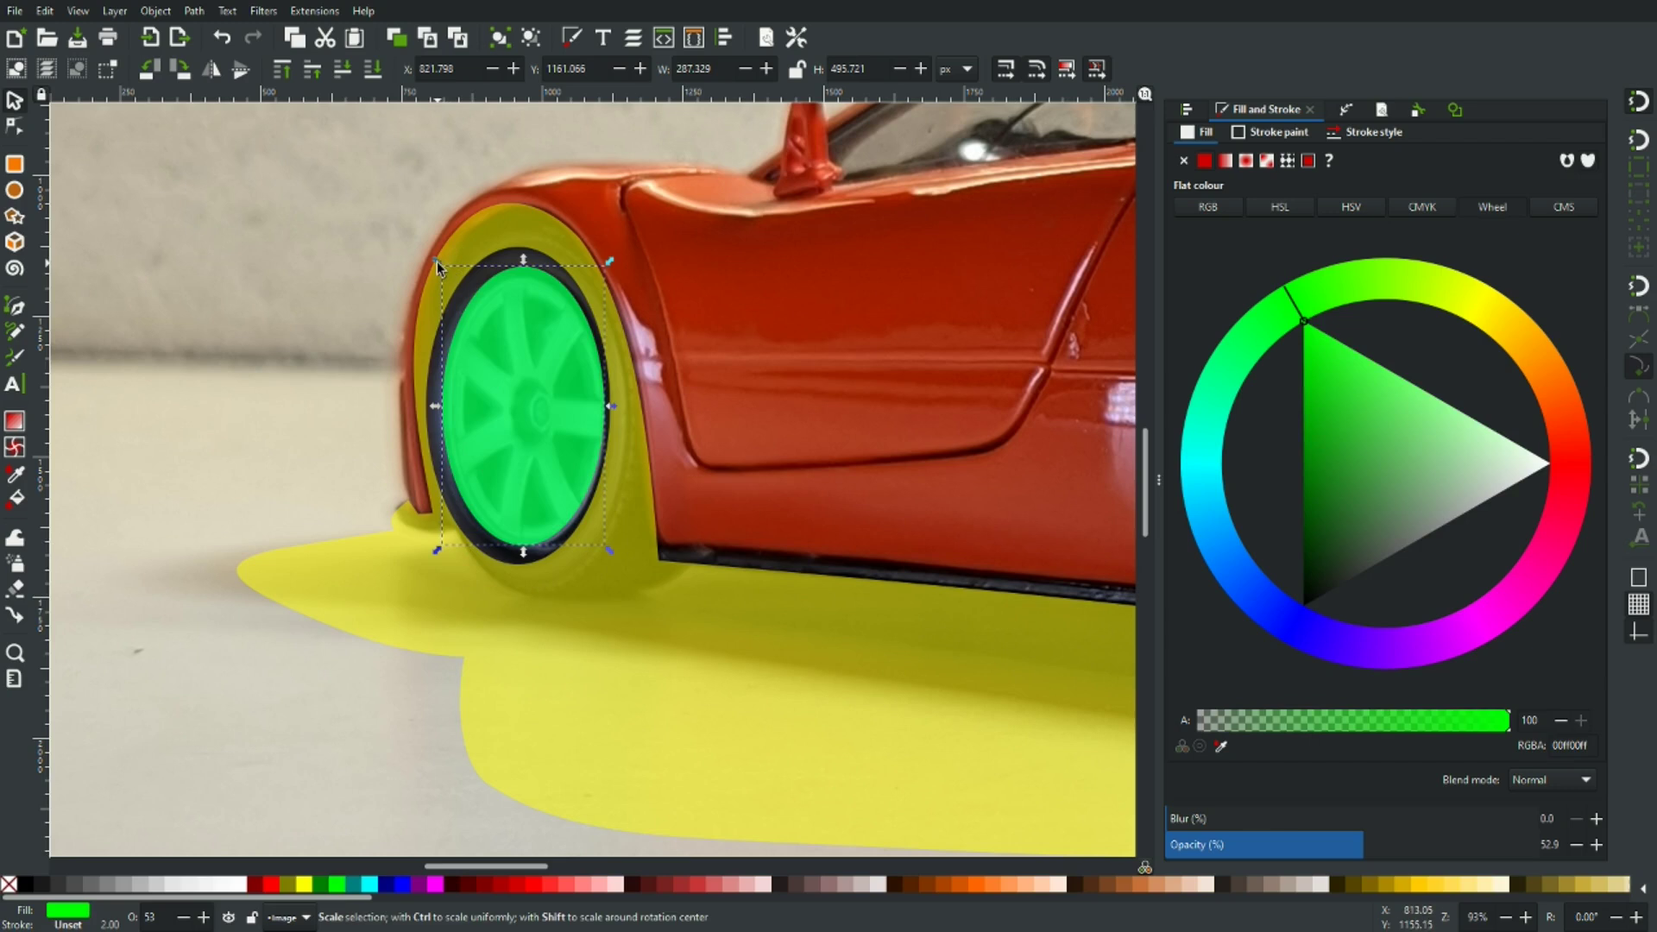
{"action": "left_click_drag", "start_coordinate": [440, 268], "coordinate": [447, 271]}
{"action": "left_click_drag", "start_coordinate": [530, 376], "coordinate": [523, 364]}
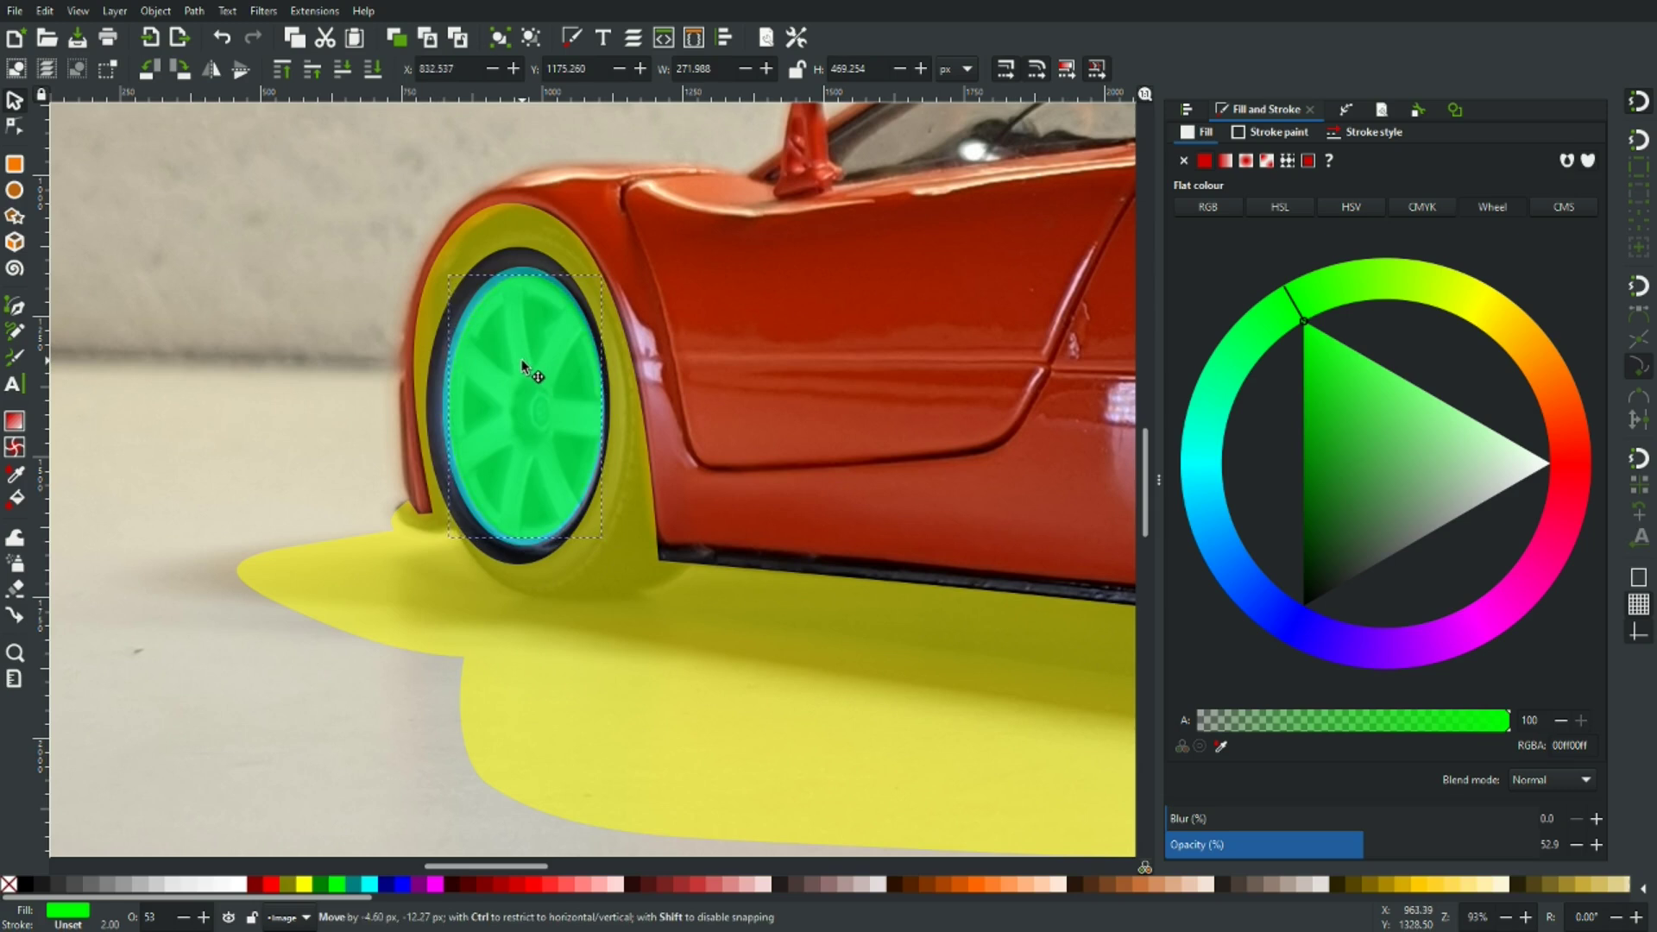
{"action": "left_click_drag", "start_coordinate": [523, 367], "coordinate": [524, 367]}
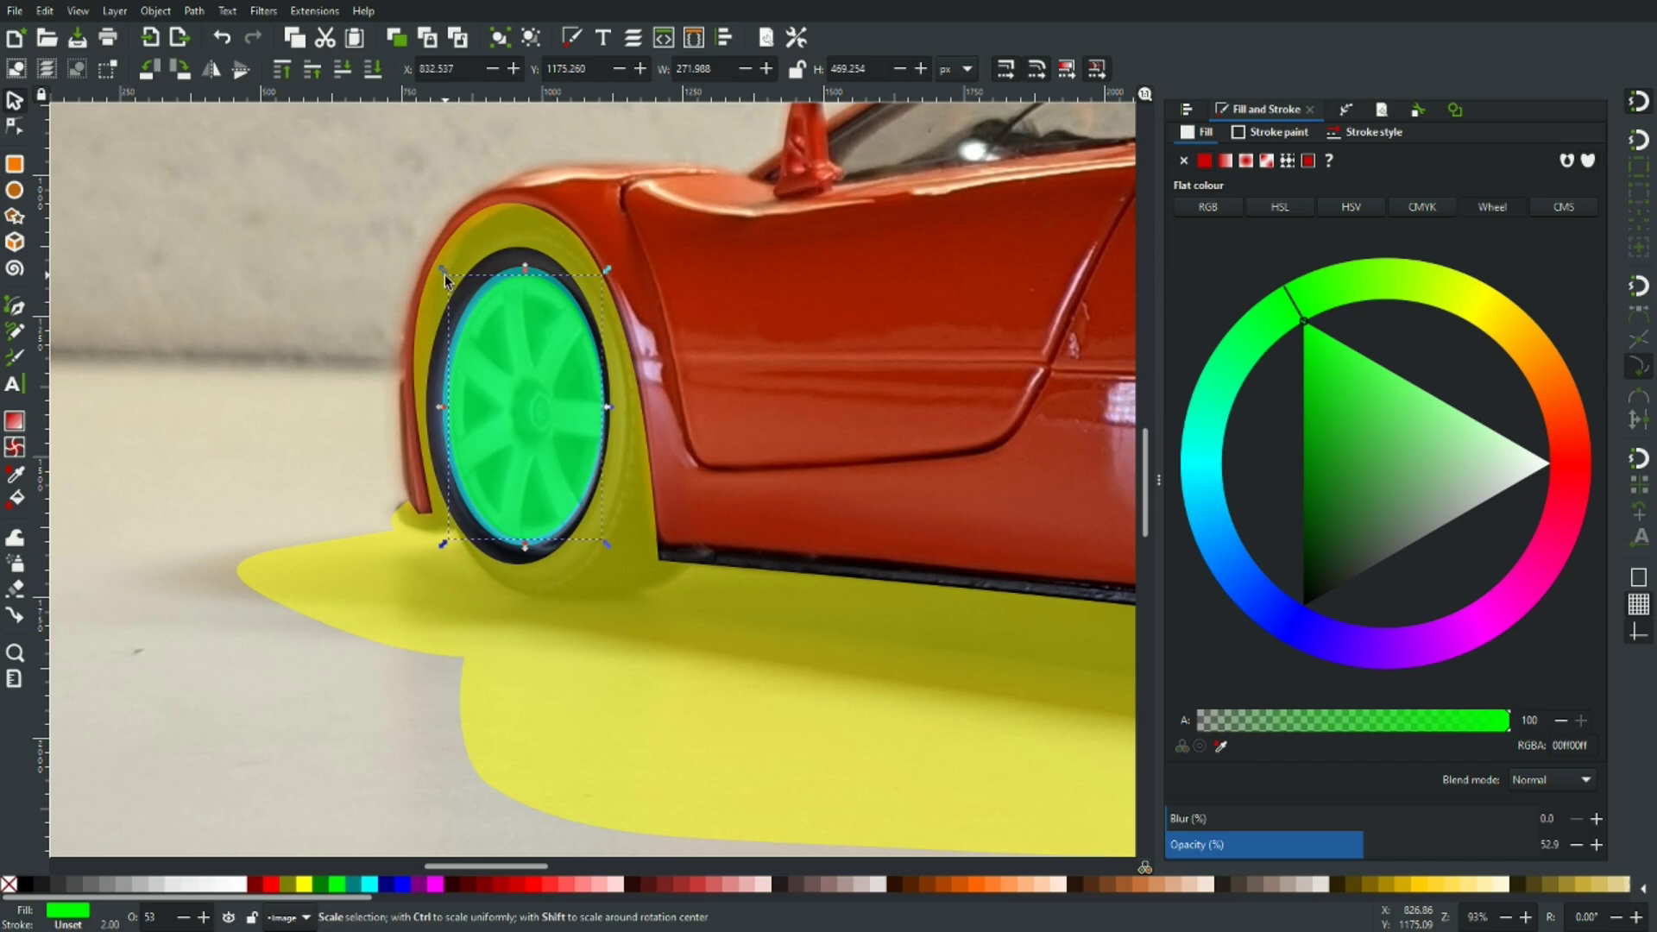
{"action": "left_click_drag", "start_coordinate": [447, 277], "coordinate": [449, 283]}
{"action": "left_click_drag", "start_coordinate": [535, 379], "coordinate": [187, 330]}
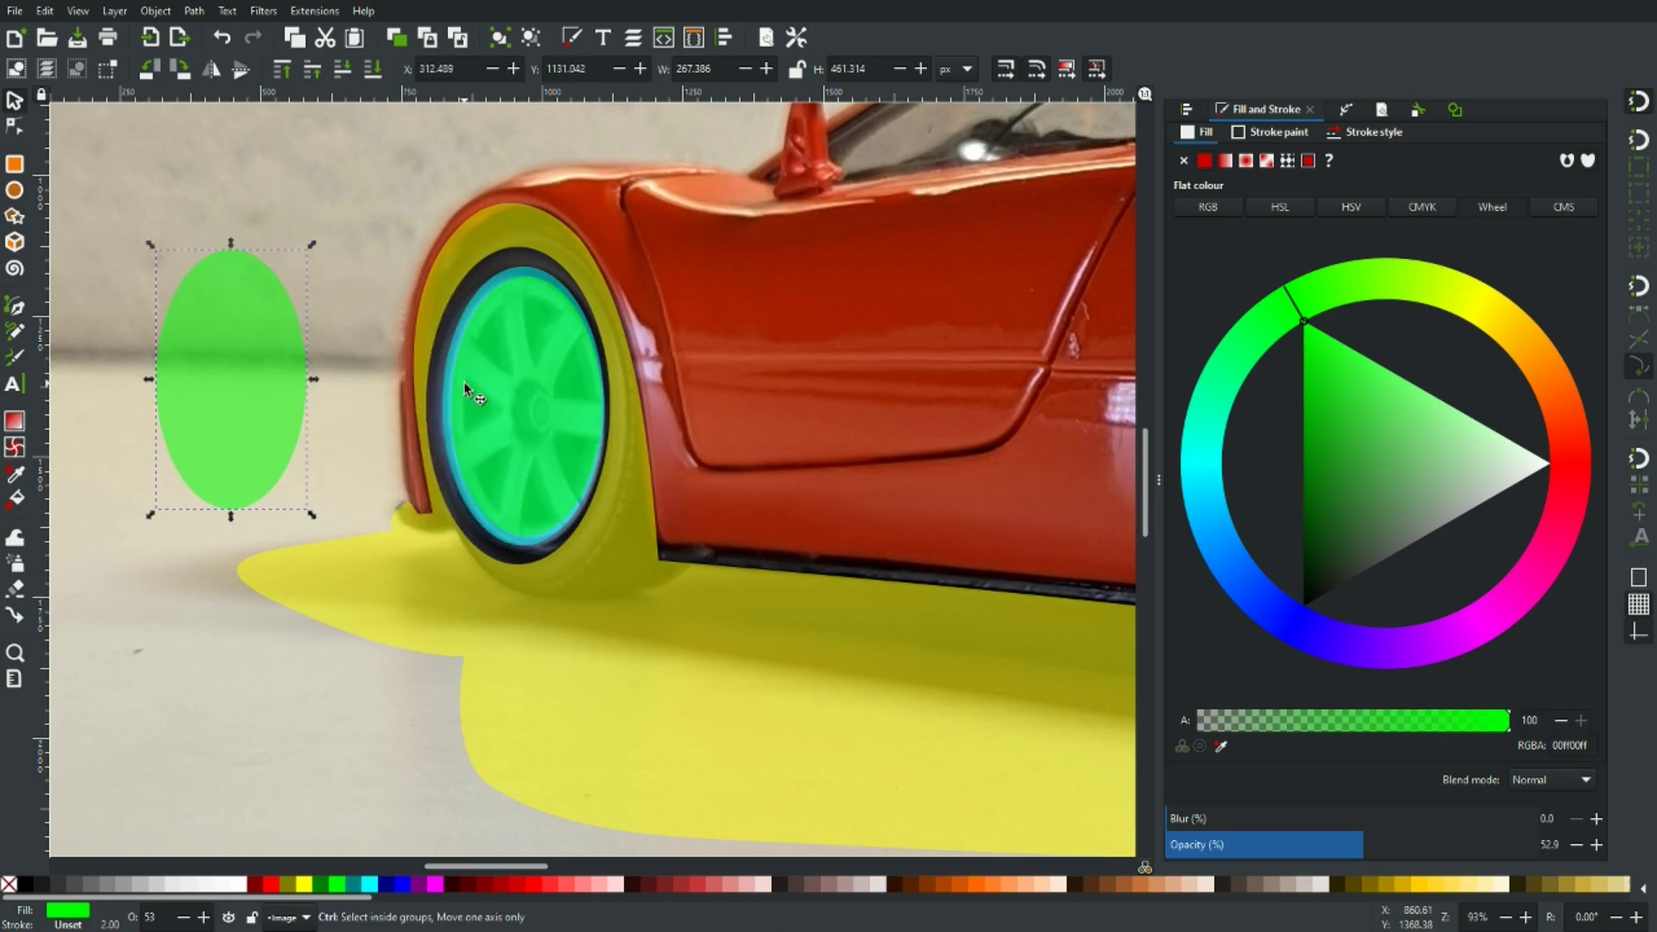
Select the green and cyan ellipses and apply Path > Difference, leaving a thin cyan ring
{"action": "scroll", "coordinate": [462, 391], "scroll_direction": "up", "scroll_amount": 3}
{"action": "scroll", "coordinate": [464, 392], "scroll_direction": "up", "scroll_amount": 1}
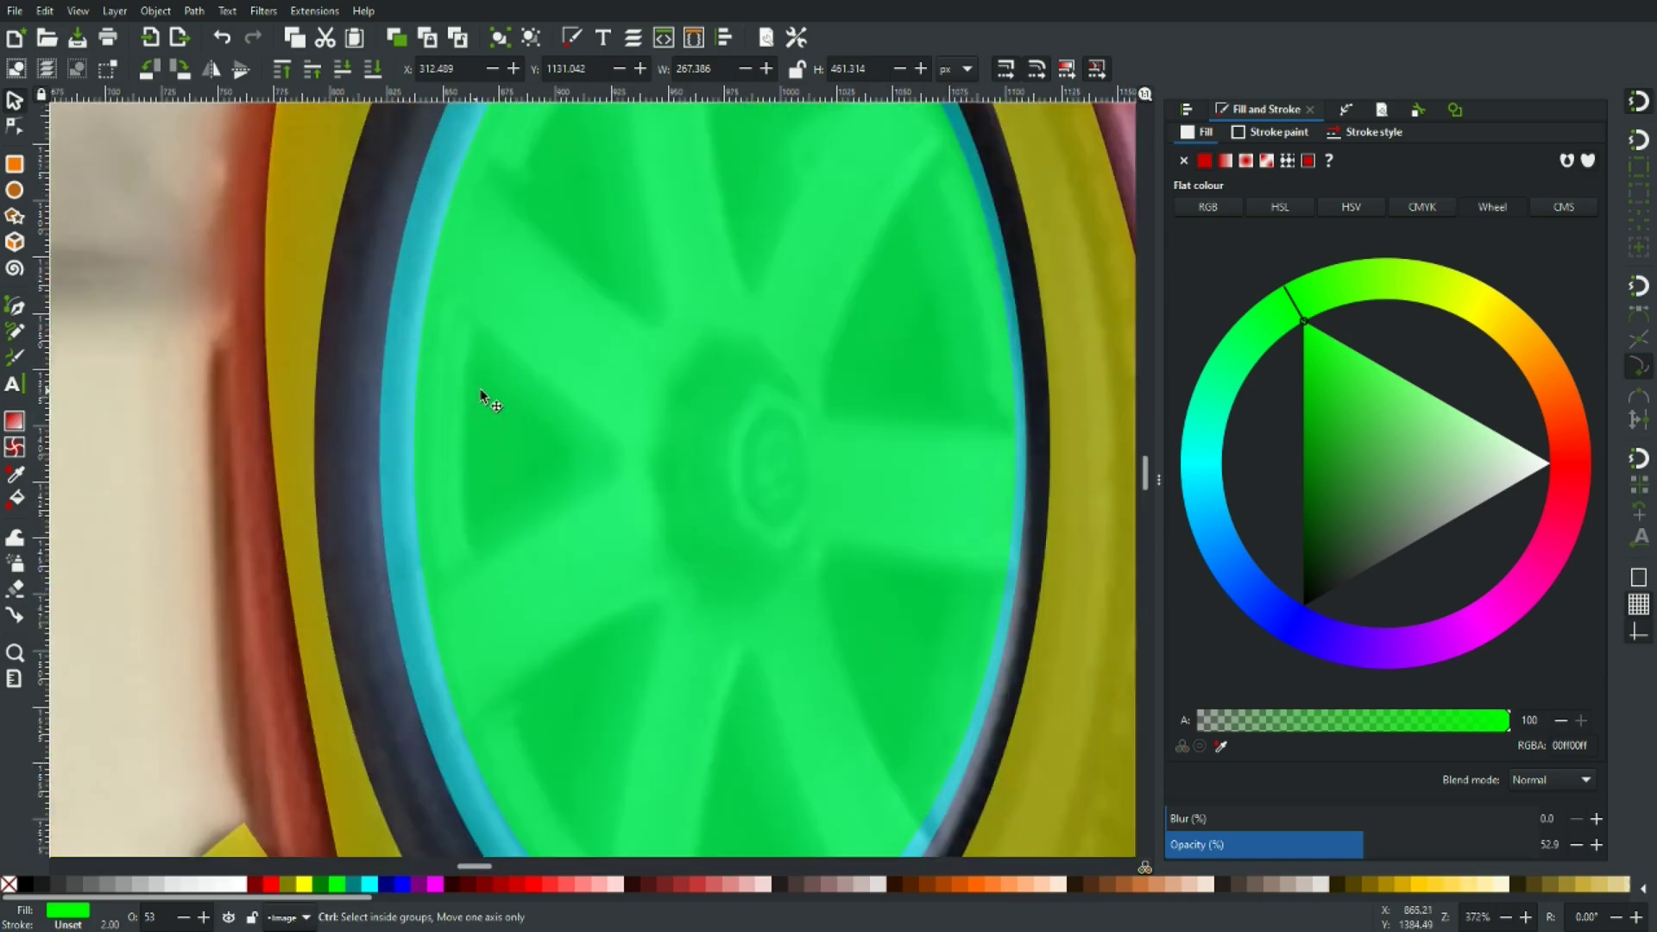
{"action": "left_click", "coordinate": [551, 375]}
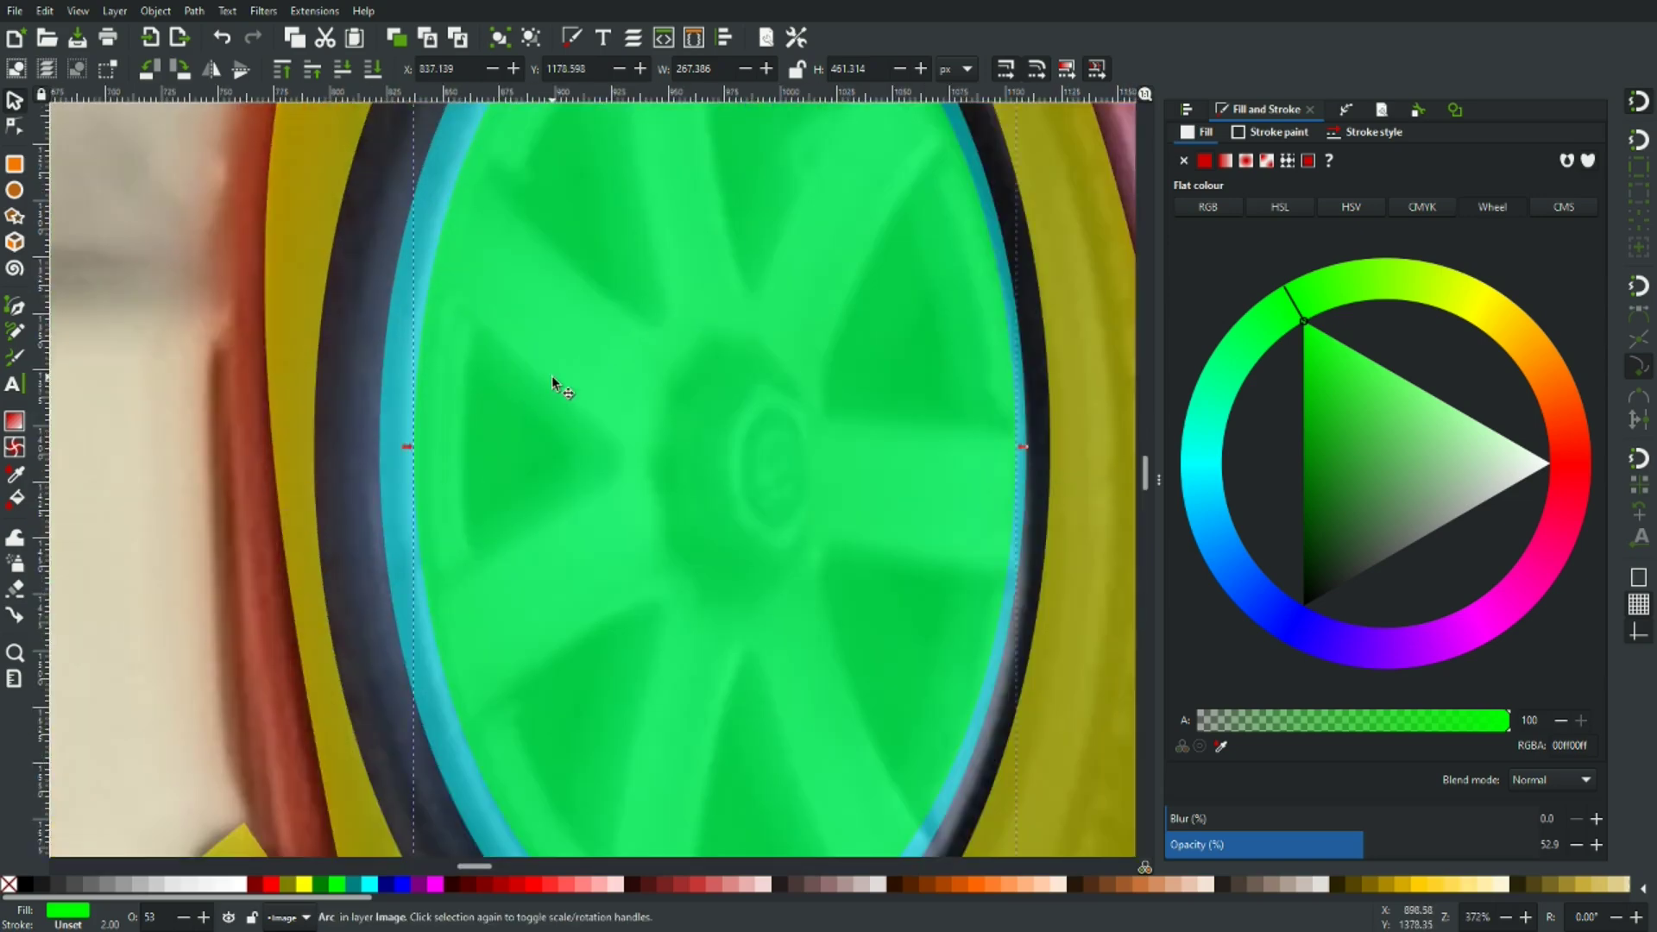
{"action": "key", "text": "shift"}
{"action": "left_click", "coordinate": [398, 393], "text": "shift"}
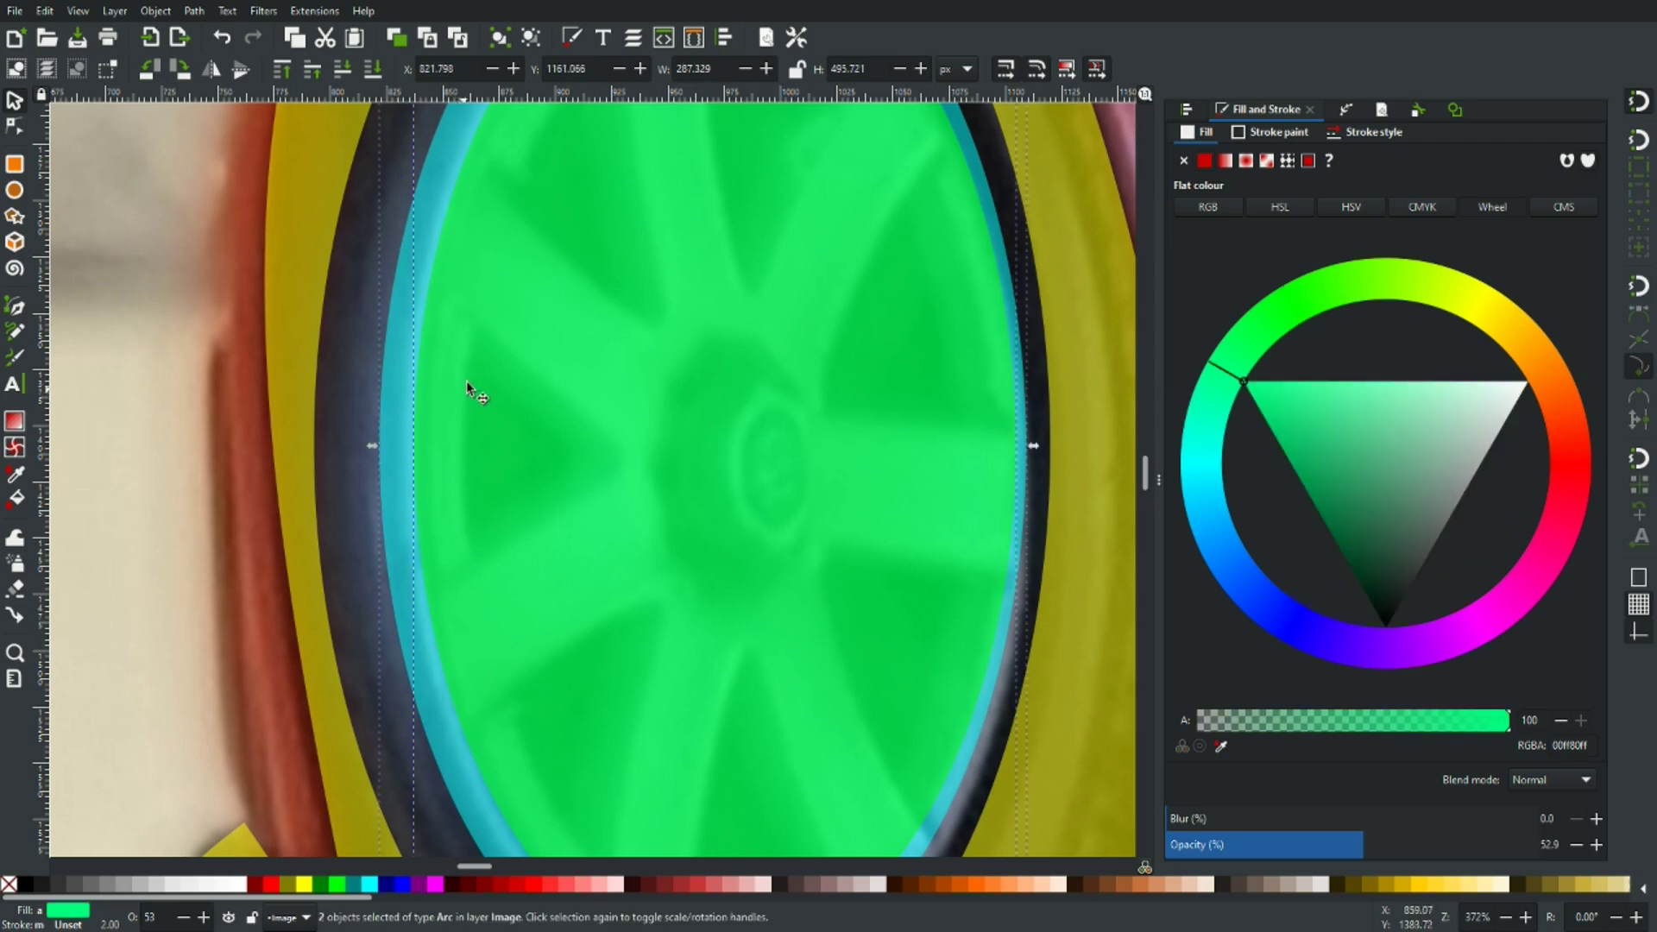
{"action": "left_click", "coordinate": [194, 11]}
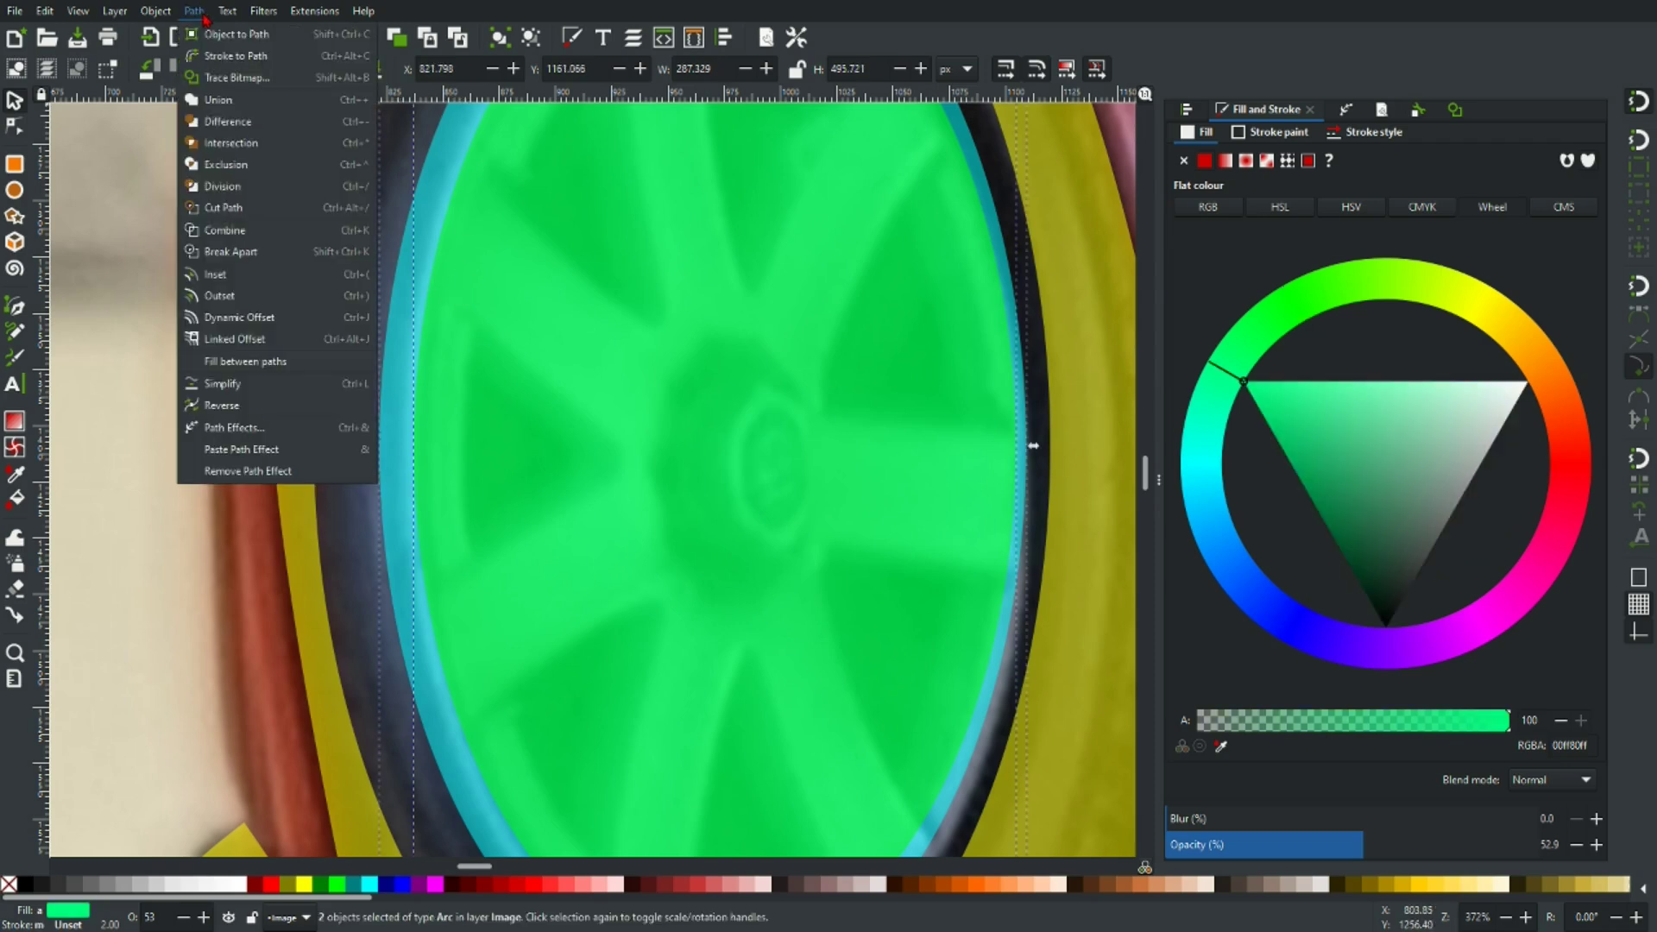
{"action": "left_click", "coordinate": [228, 121]}
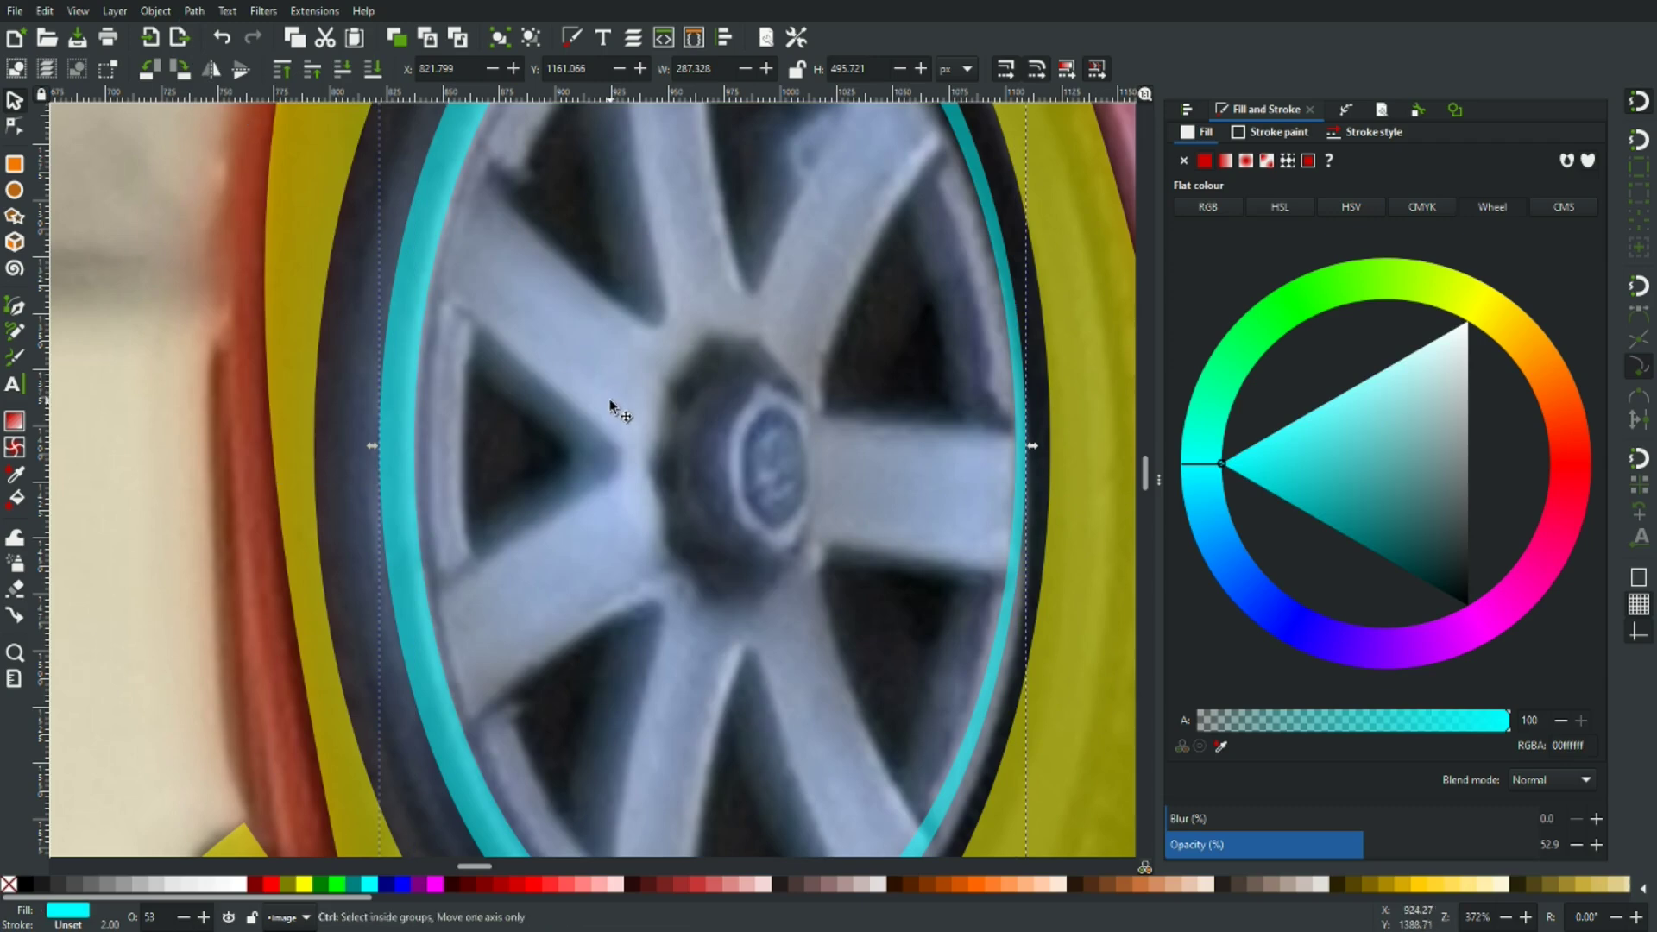
{"action": "scroll", "coordinate": [616, 412], "scroll_direction": "down", "scroll_amount": 4}
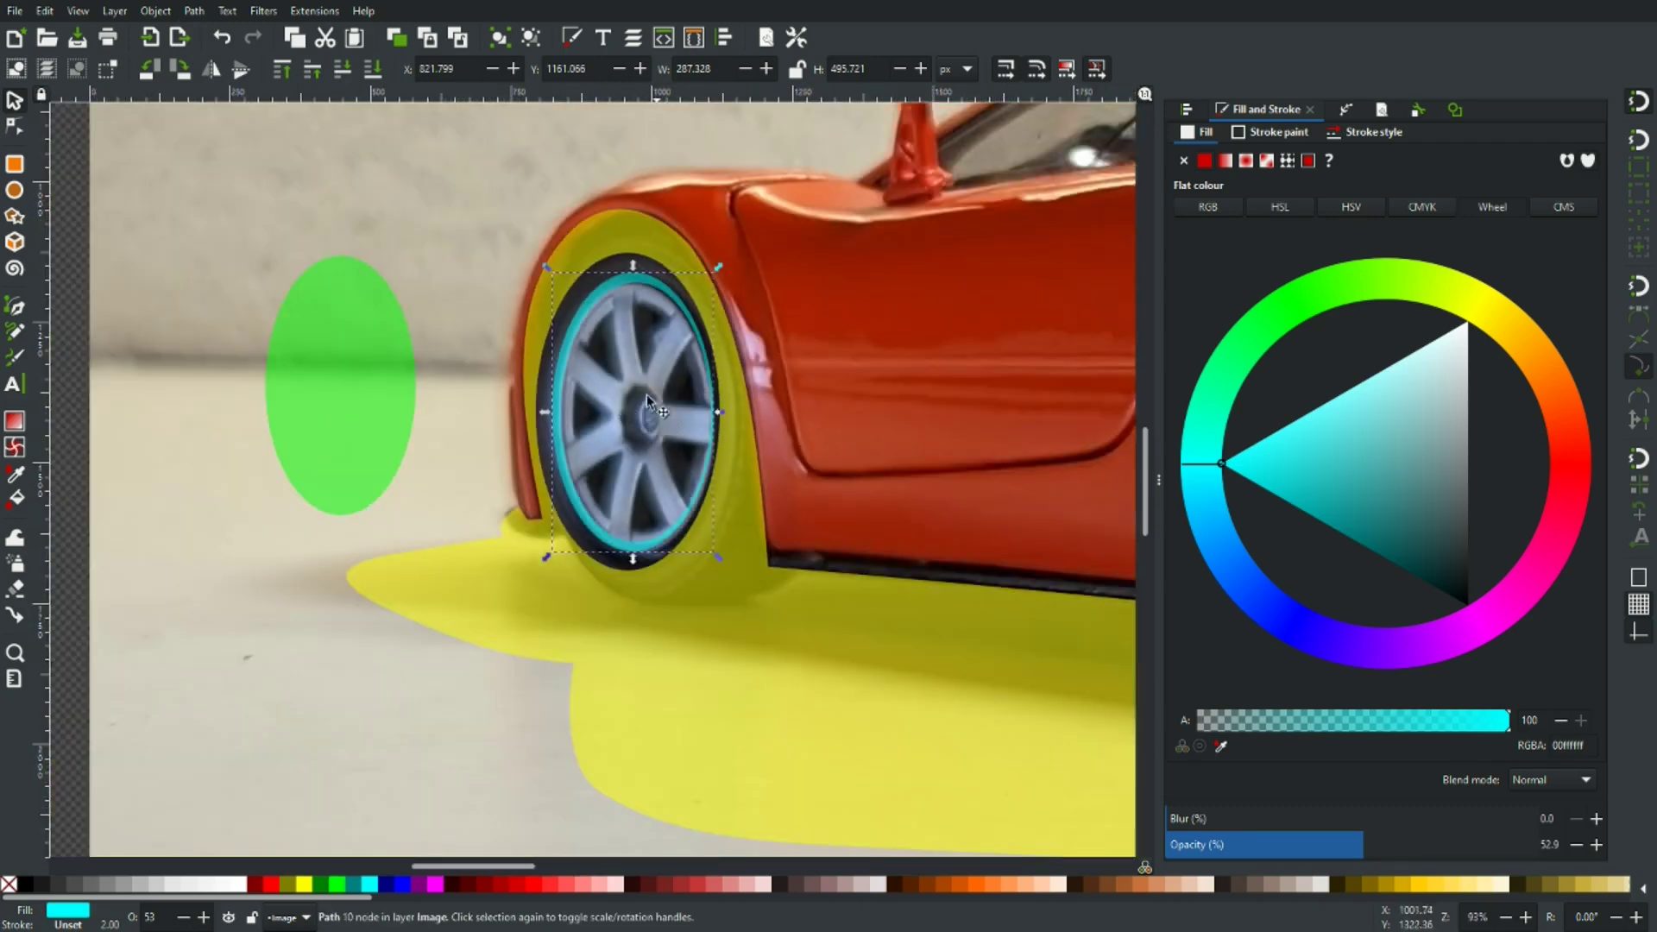
{"action": "scroll", "coordinate": [640, 423], "scroll_direction": "up", "scroll_amount": 20}
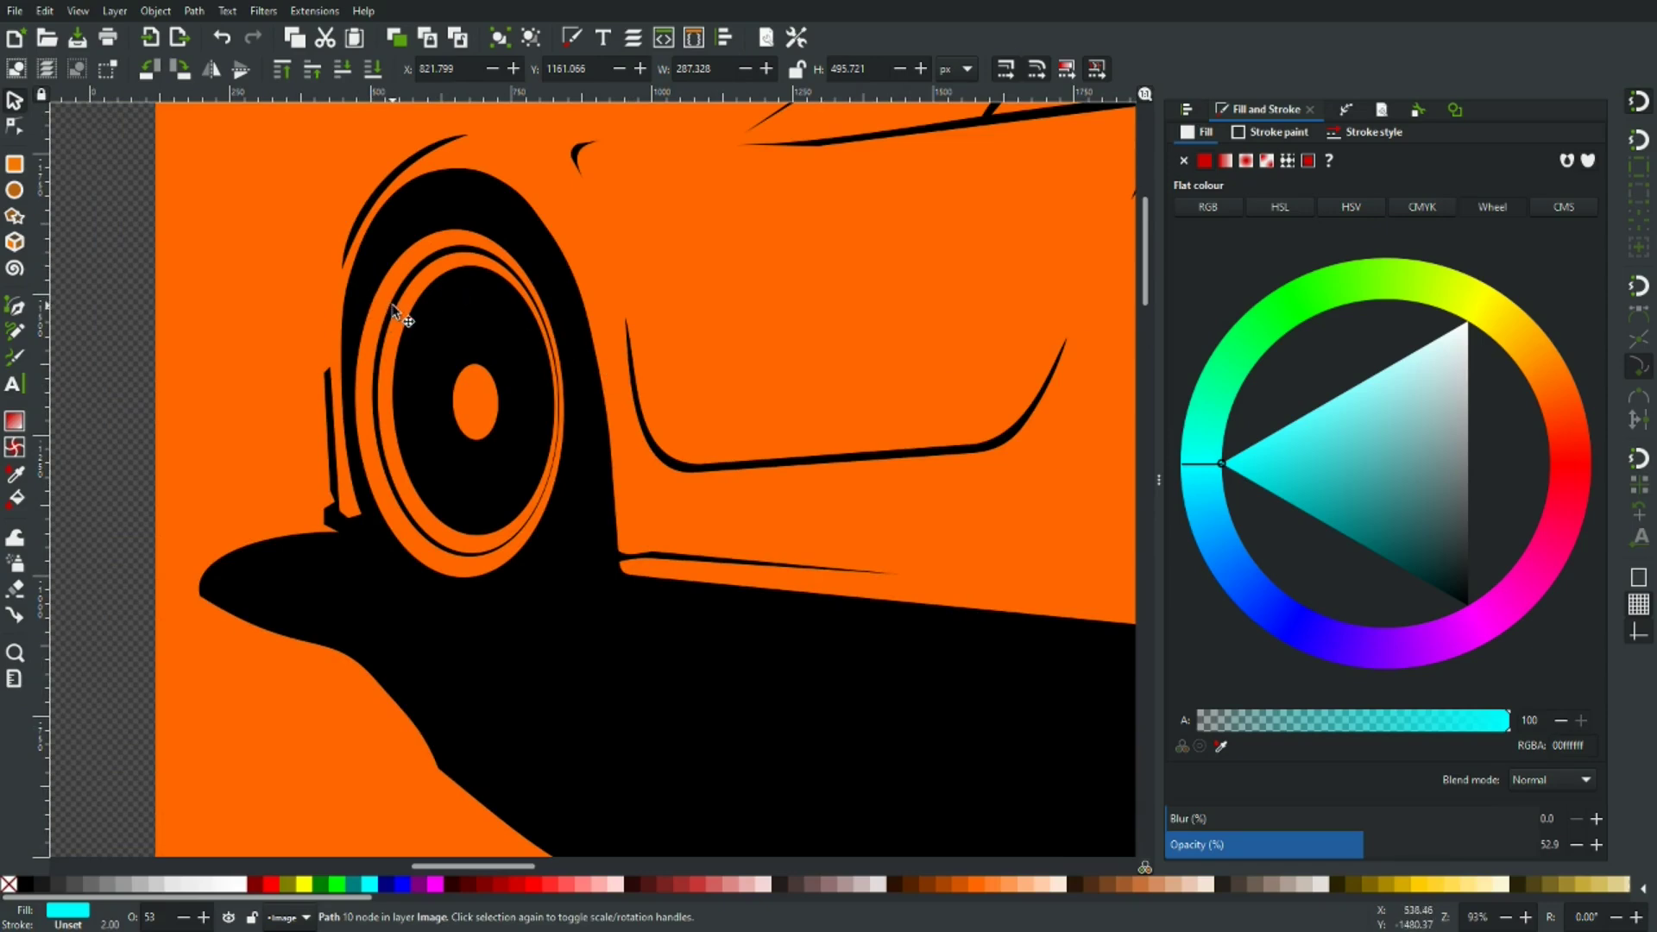
{"action": "scroll", "coordinate": [481, 354], "scroll_direction": "down", "scroll_amount": 15}
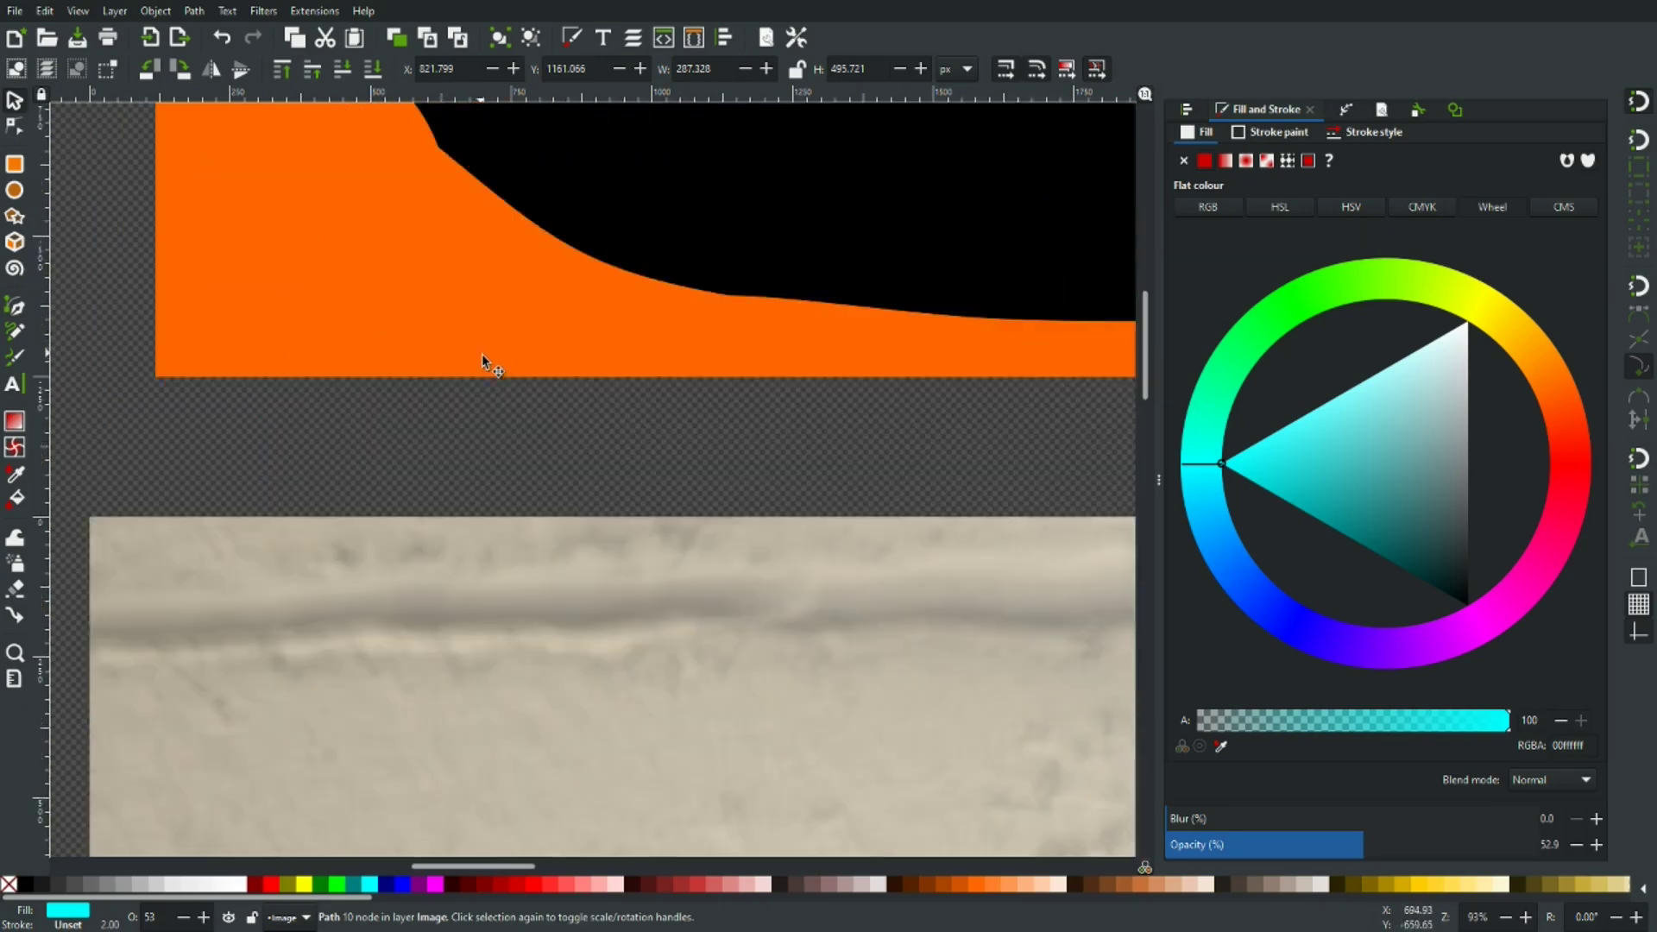
{"action": "scroll", "coordinate": [488, 359], "scroll_direction": "down", "scroll_amount": 12}
{"action": "scroll", "coordinate": [503, 294], "scroll_direction": "up", "scroll_amount": 4}
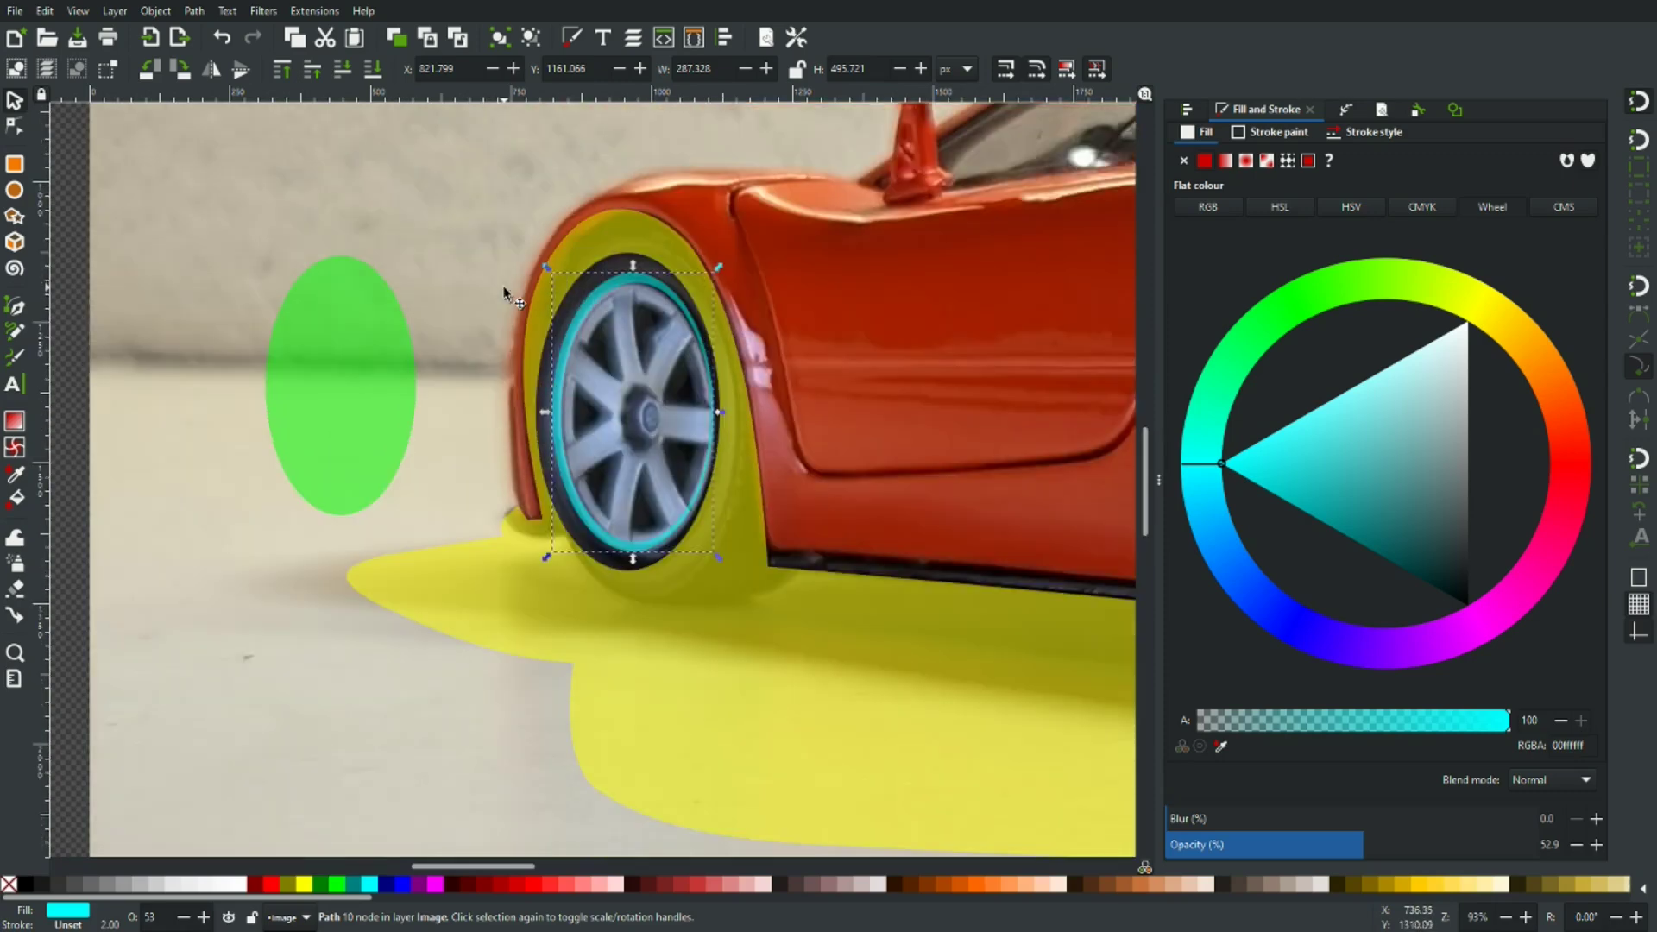
Move the spare green ellipse onto the wheel and shrink it to fit inside the rim
{"action": "left_click_drag", "start_coordinate": [340, 384], "coordinate": [641, 405]}
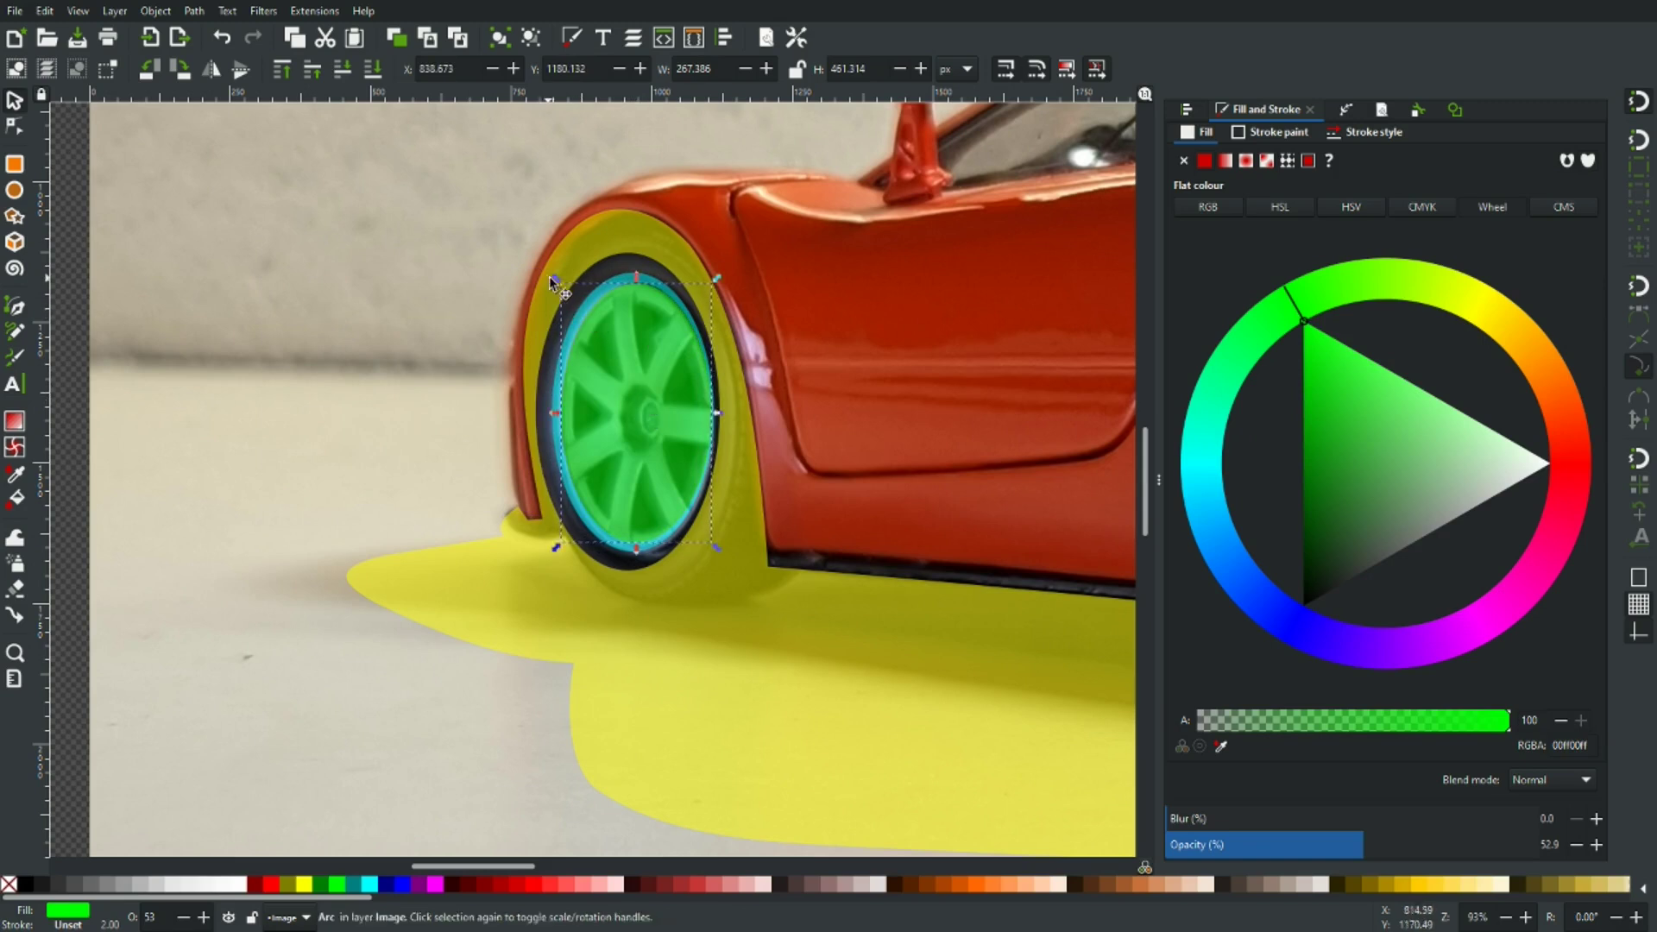
{"action": "left_click_drag", "start_coordinate": [555, 279], "coordinate": [586, 316]}
{"action": "left_click_drag", "start_coordinate": [641, 416], "coordinate": [636, 395]}
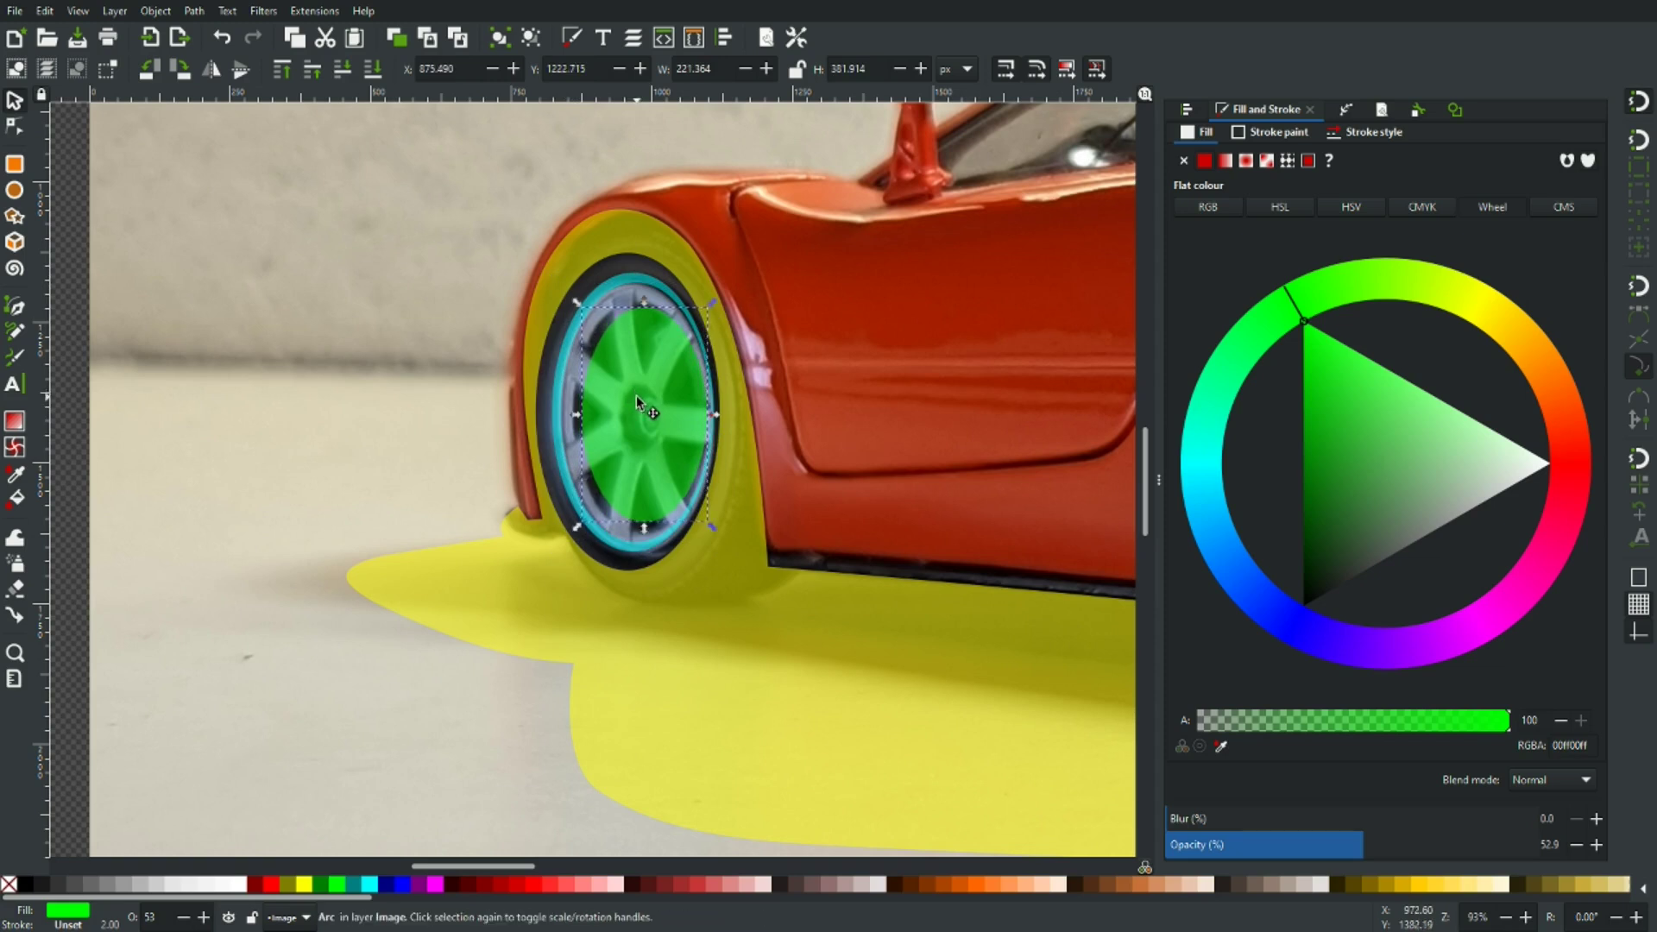
{"action": "key", "text": "ctrl"}
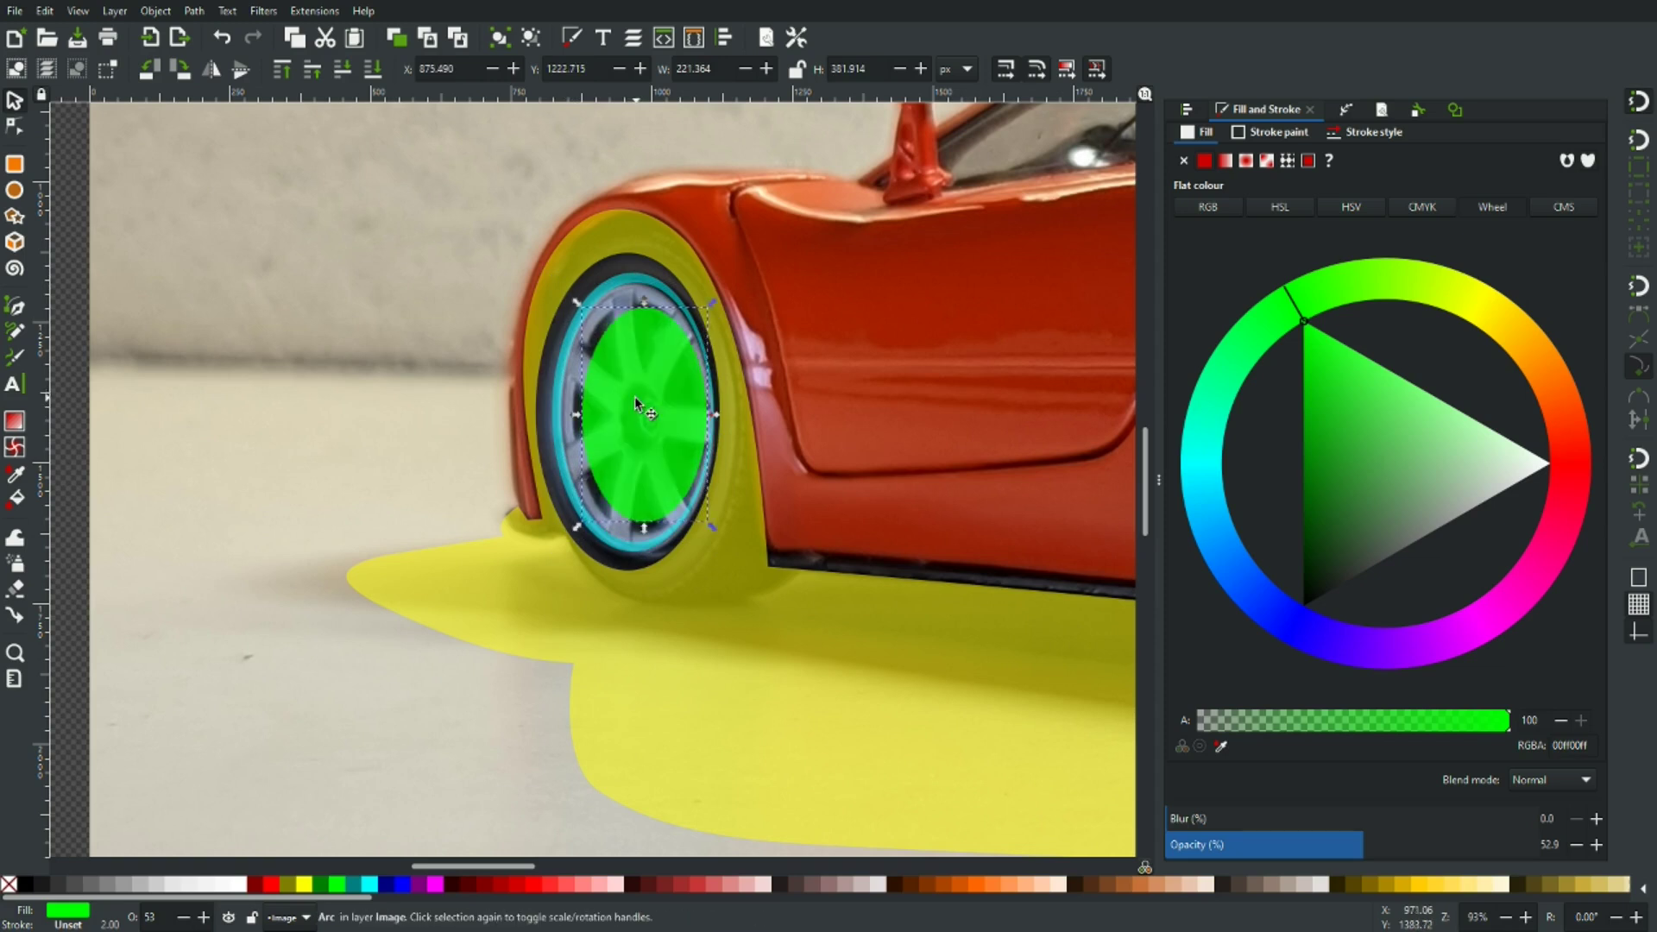
{"action": "left_click_drag", "start_coordinate": [635, 397], "coordinate": [359, 394]}
Colour the new ellipse red, shrink it to about half size and centre it on the hub
{"action": "left_click", "coordinate": [278, 885]}
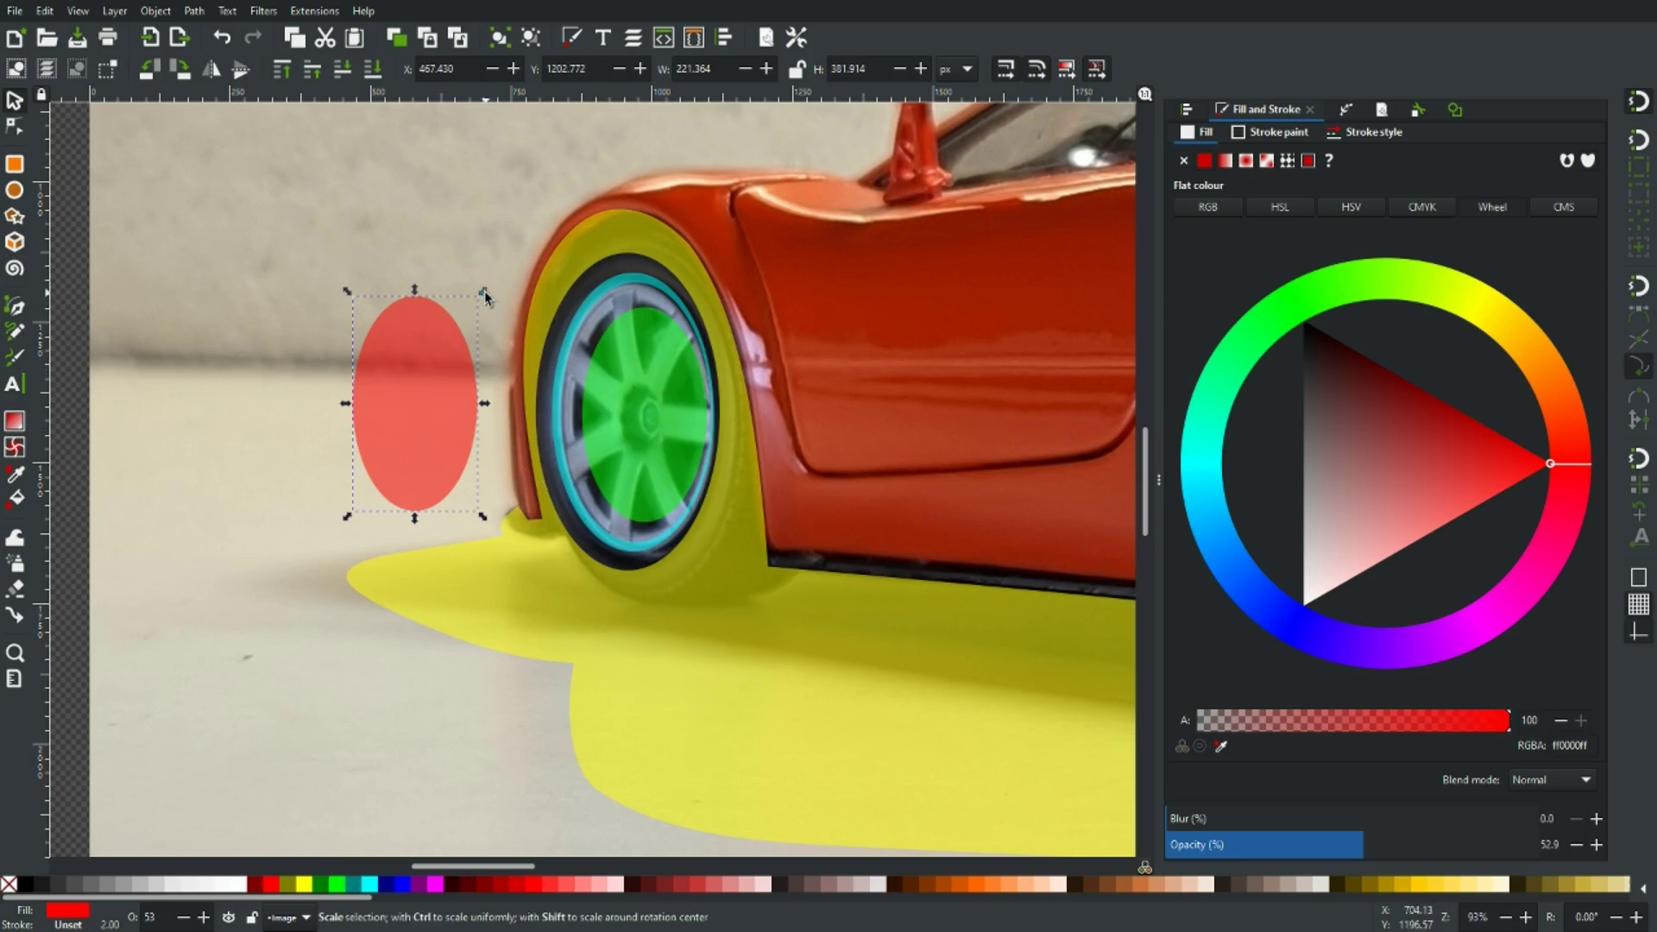
{"action": "left_click_drag", "start_coordinate": [482, 295], "coordinate": [652, 398]}
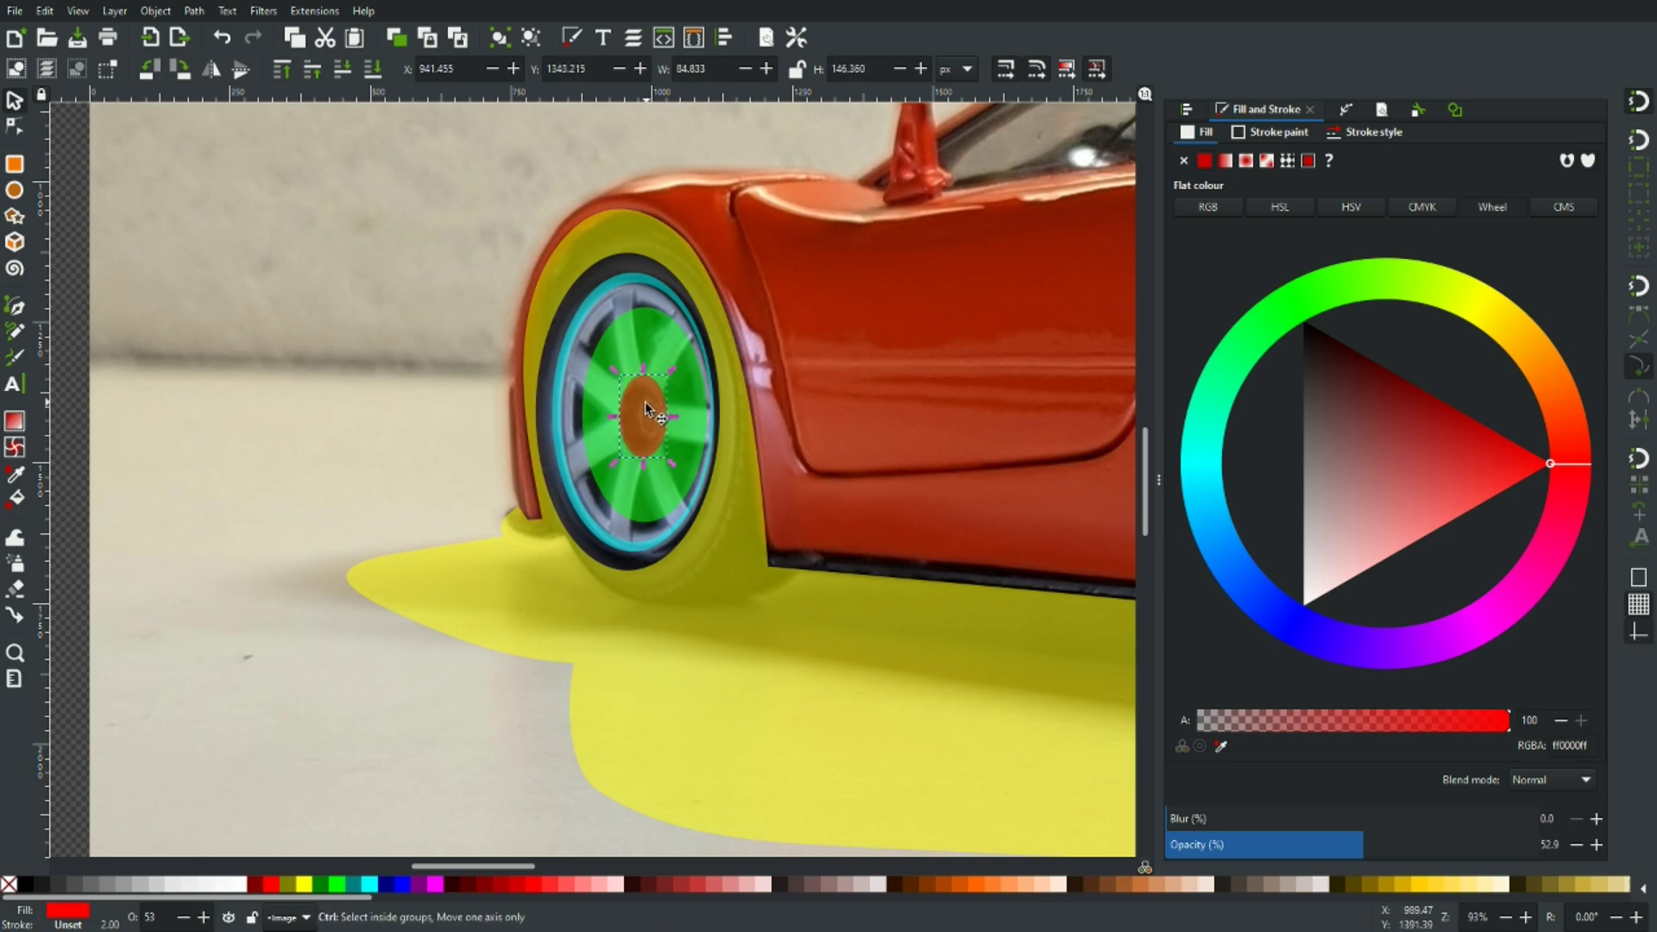
{"action": "scroll", "coordinate": [645, 402], "scroll_direction": "up", "scroll_amount": 1}
{"action": "left_click_drag", "start_coordinate": [682, 365], "coordinate": [646, 401]}
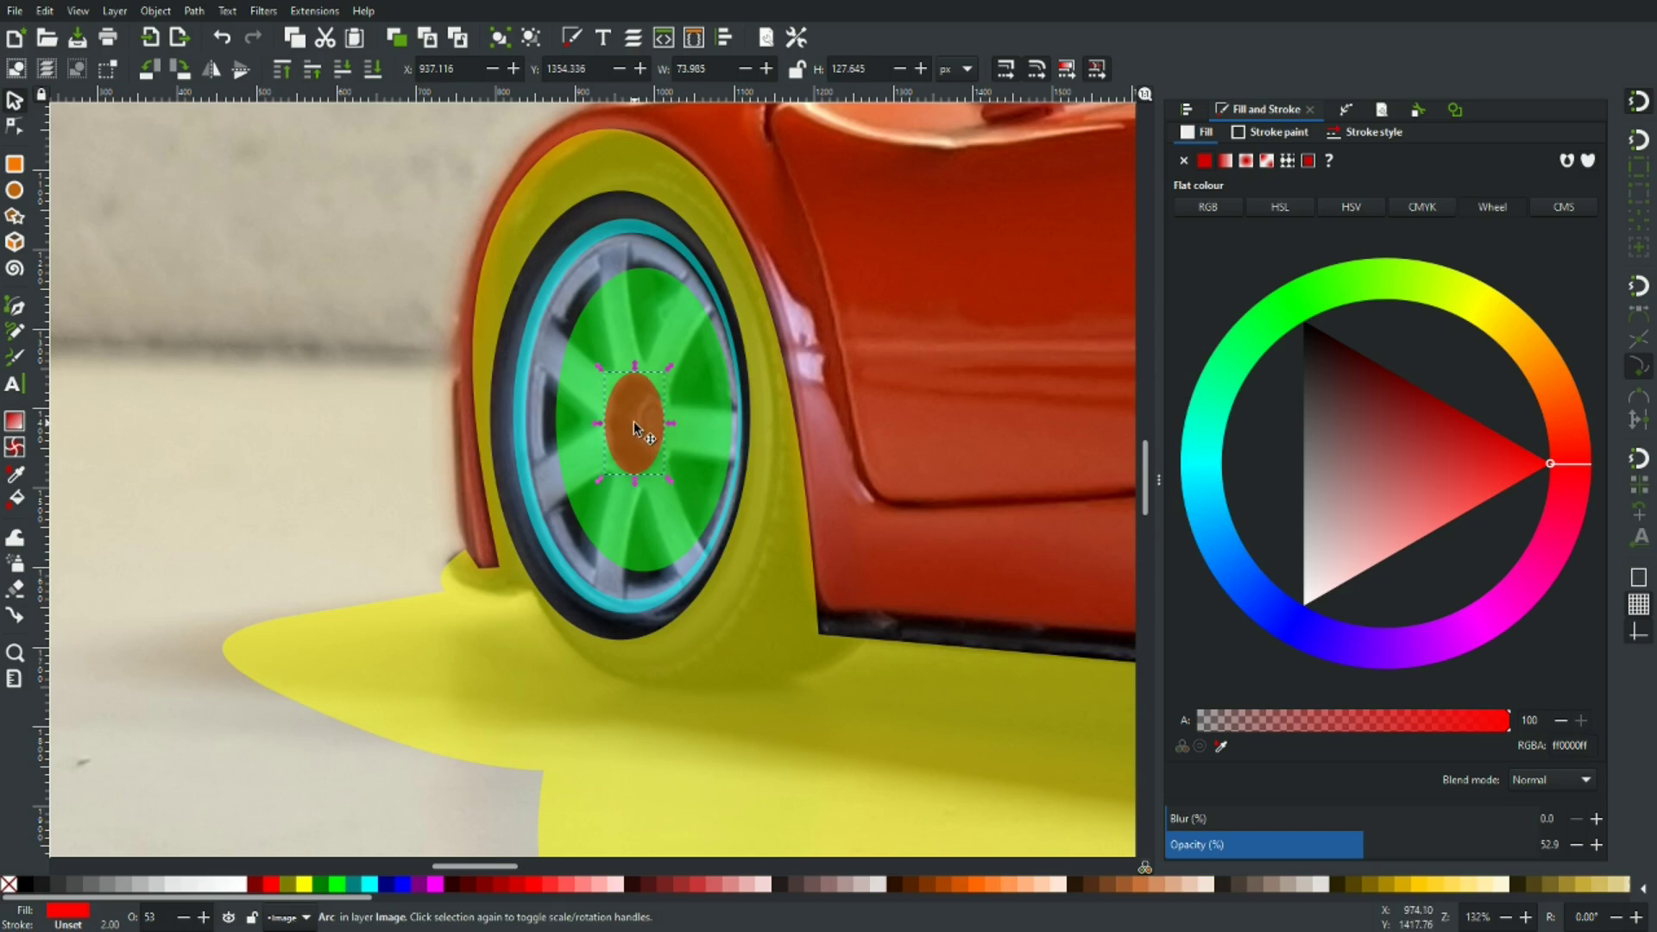
Cut the red hub ellipse out of the green spoke disc with Path > Difference
{"action": "left_click", "coordinate": [590, 439], "text": "shift"}
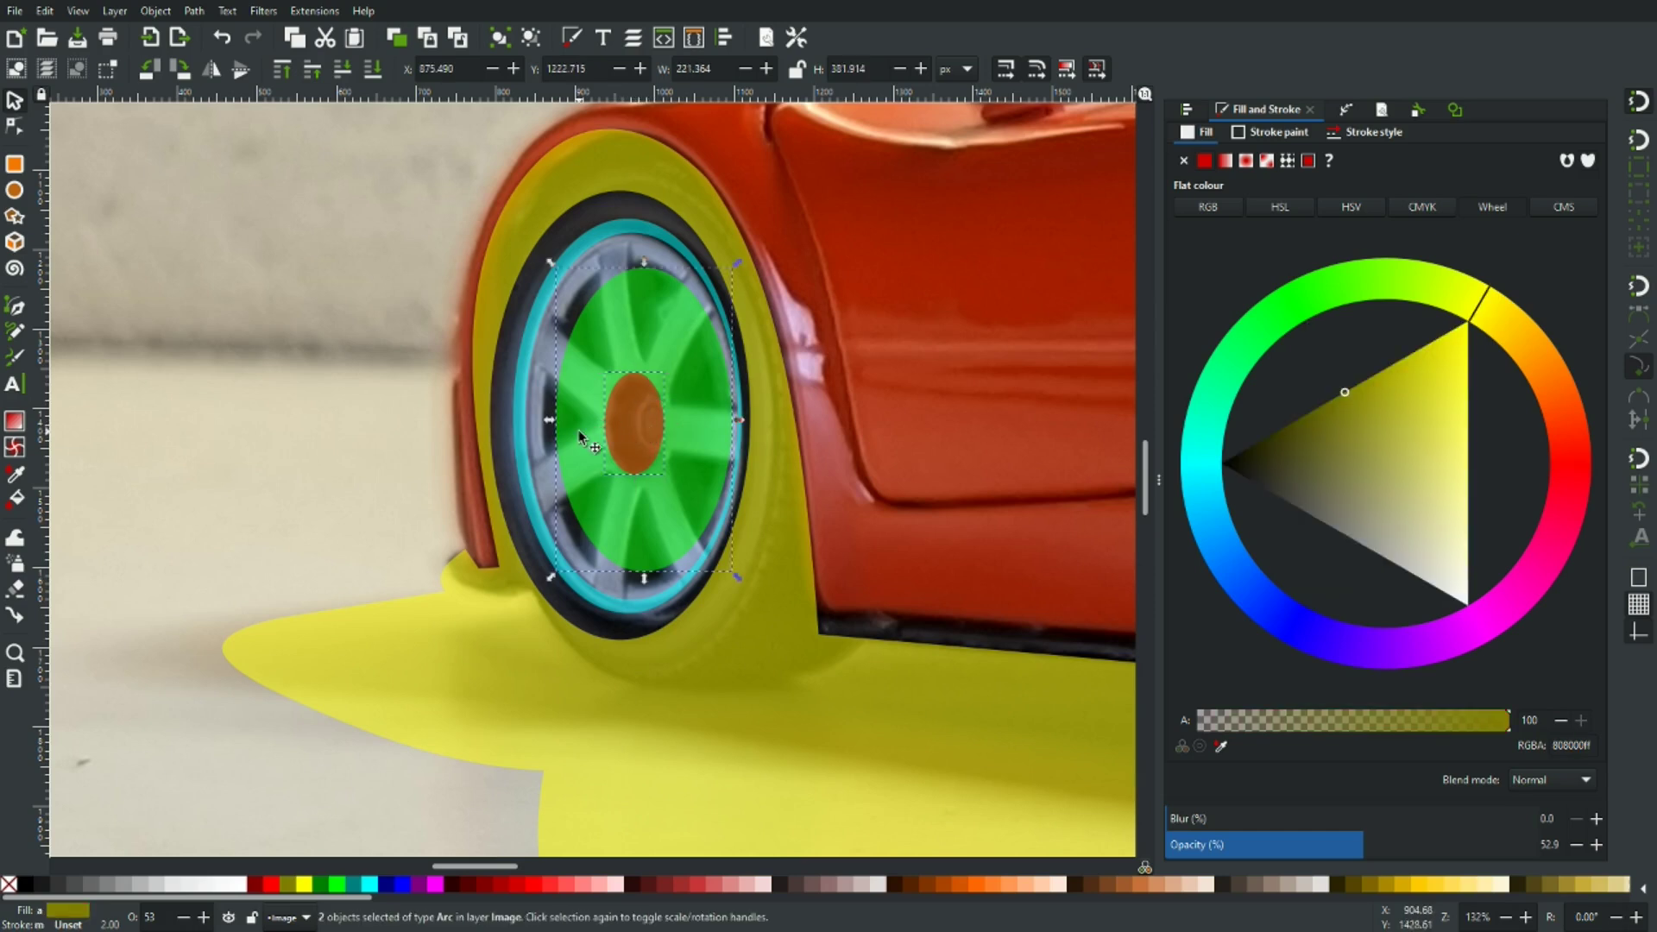
{"action": "left_click", "coordinate": [194, 12]}
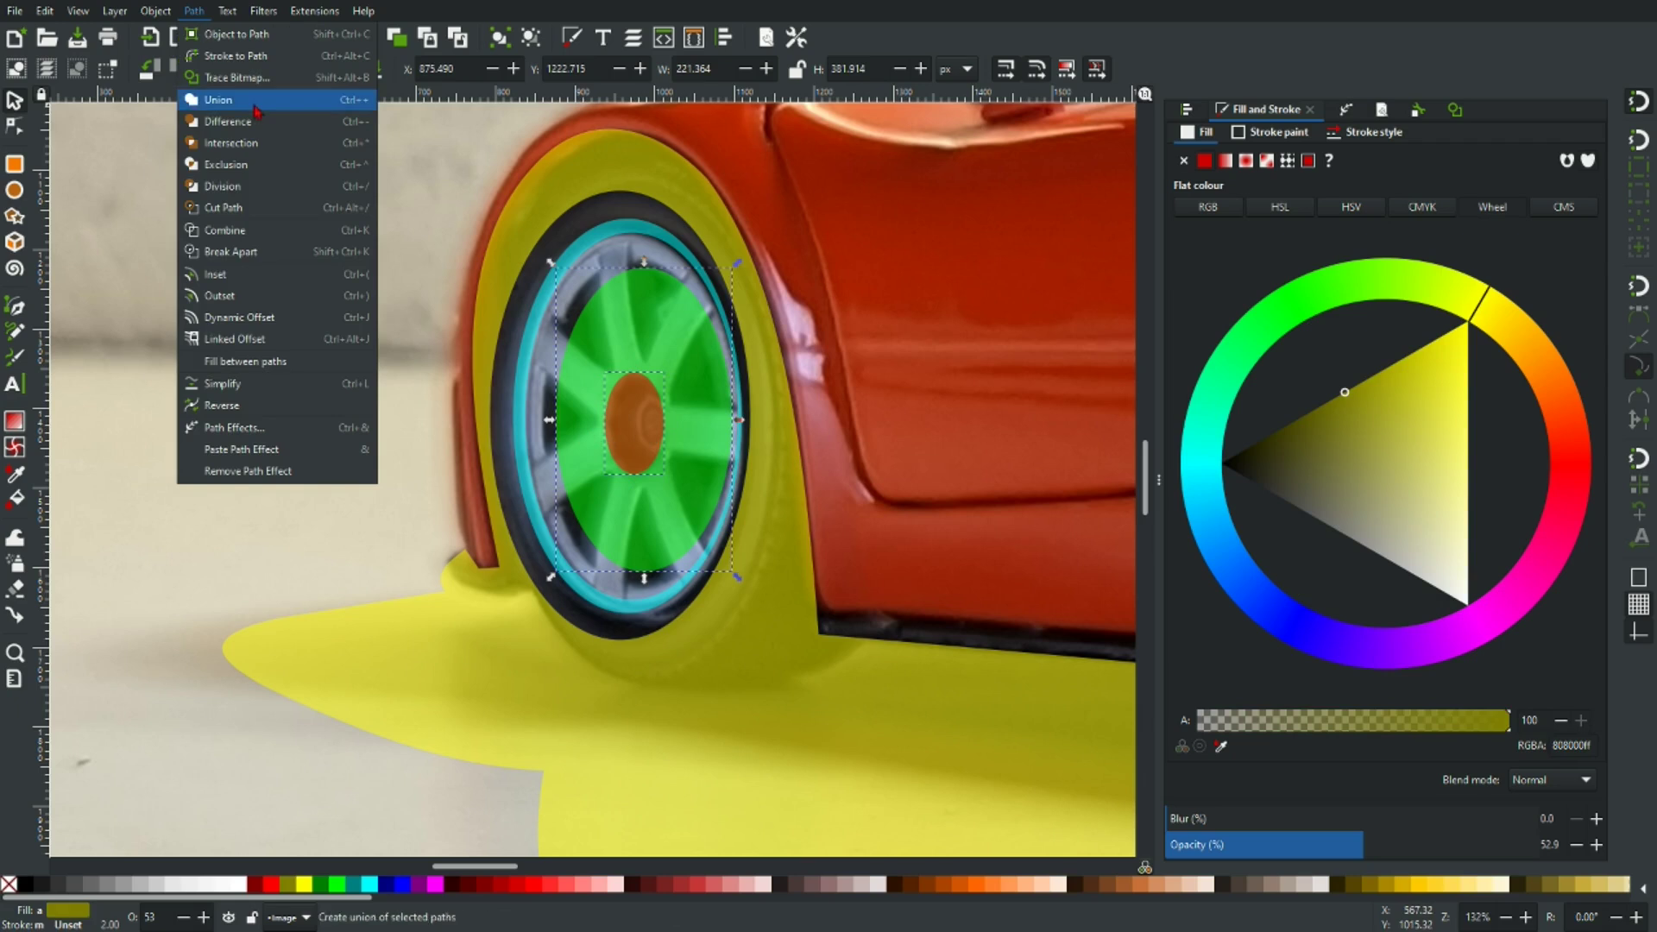
{"action": "left_click", "coordinate": [252, 123]}
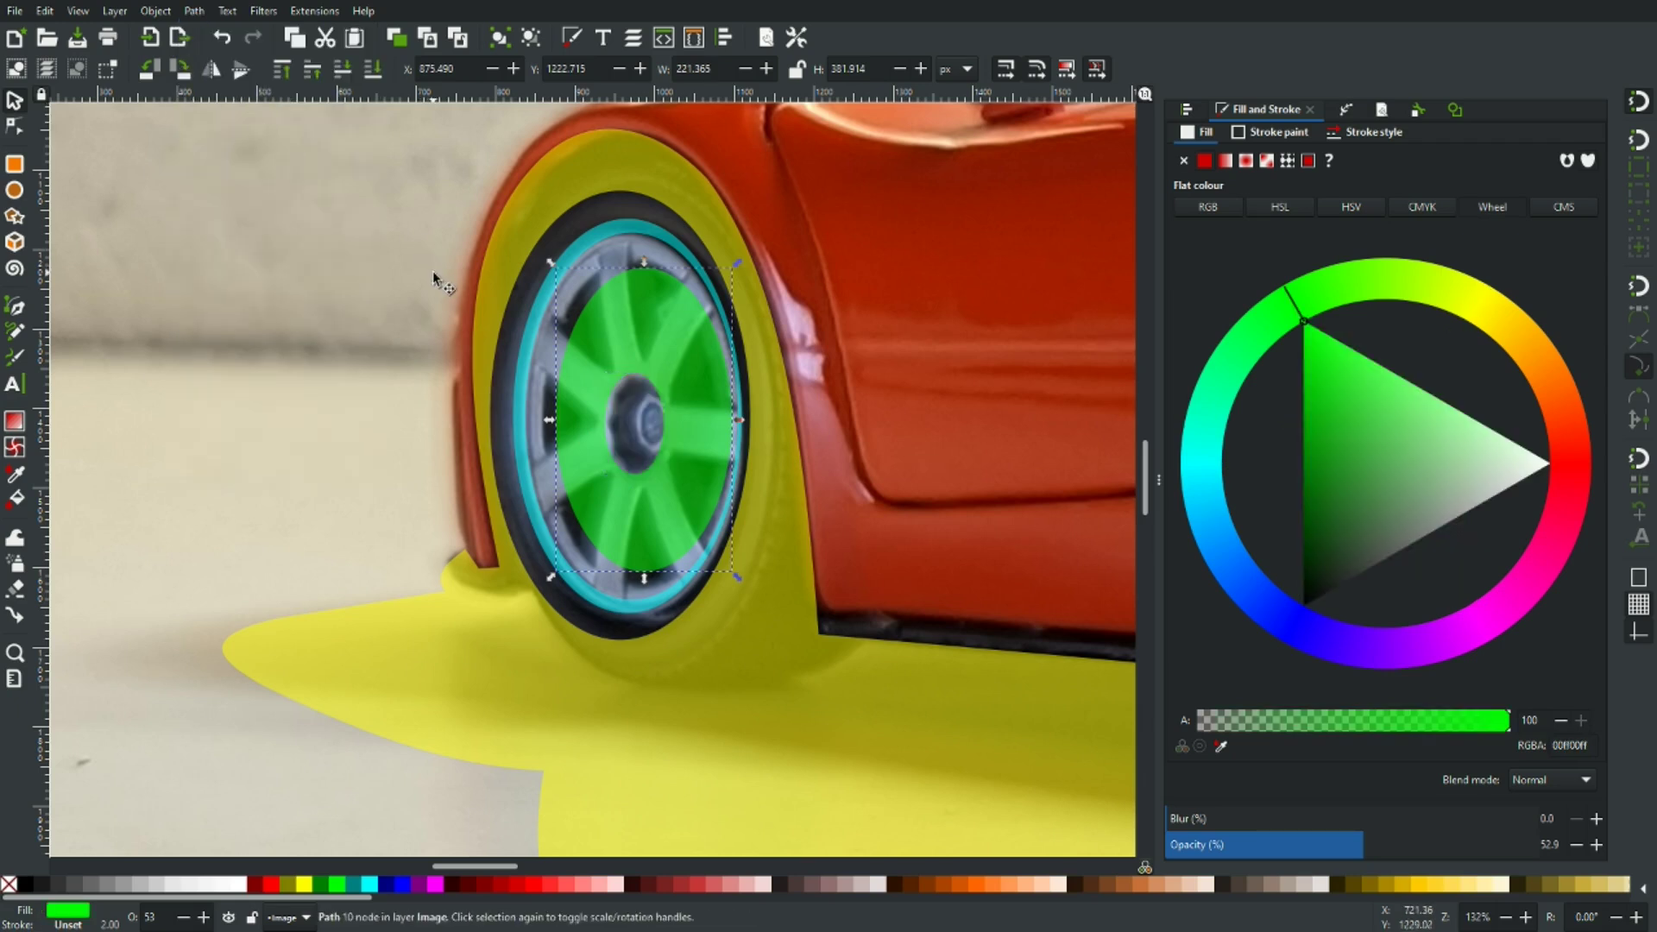
Fill the shadow, the cyan wheel ring and the green spoke disc solid black
{"action": "left_click", "coordinate": [504, 260]}
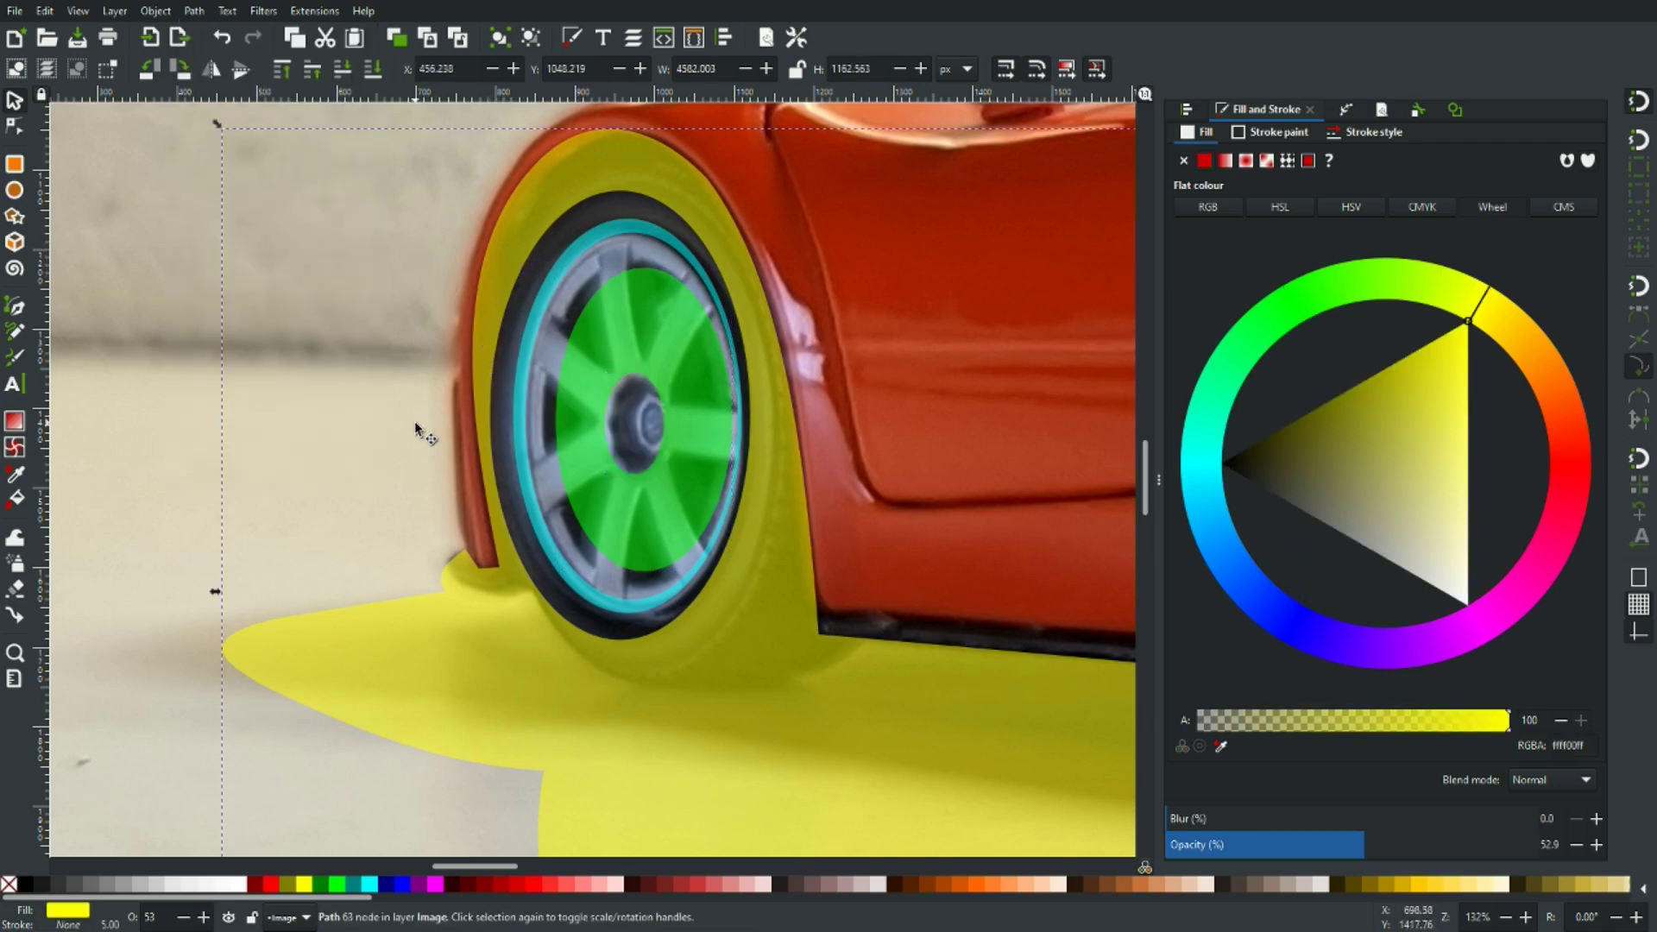
{"action": "left_click", "coordinate": [26, 884]}
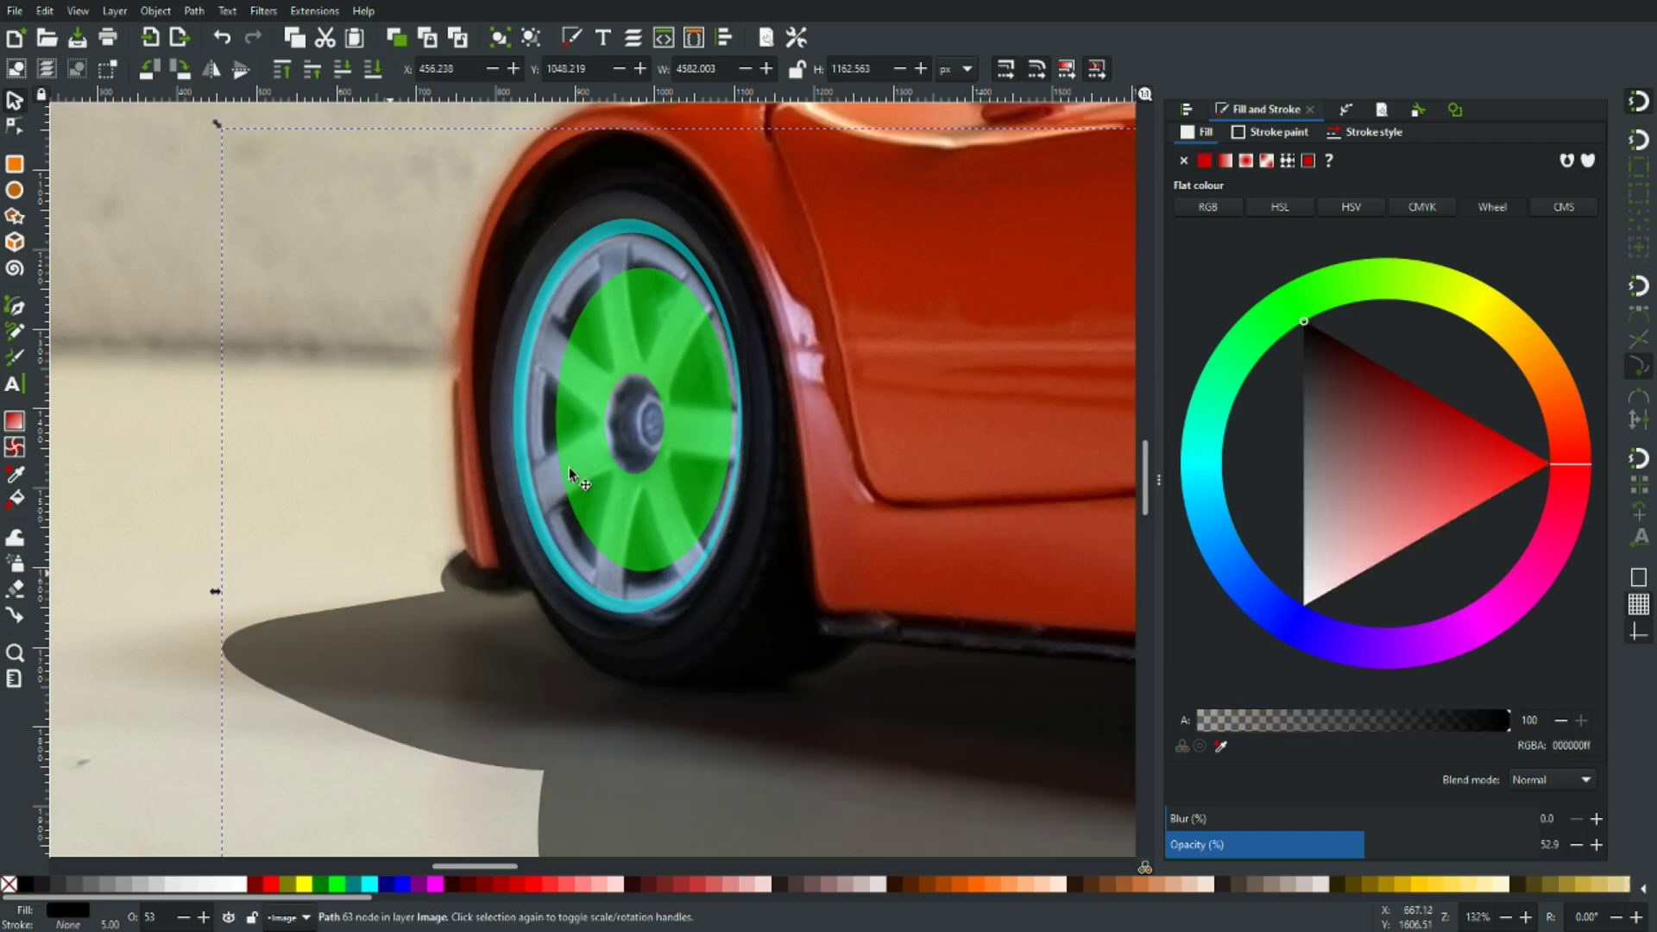
{"action": "left_click", "coordinate": [537, 328]}
{"action": "key", "text": "ctrl+shift+v"}
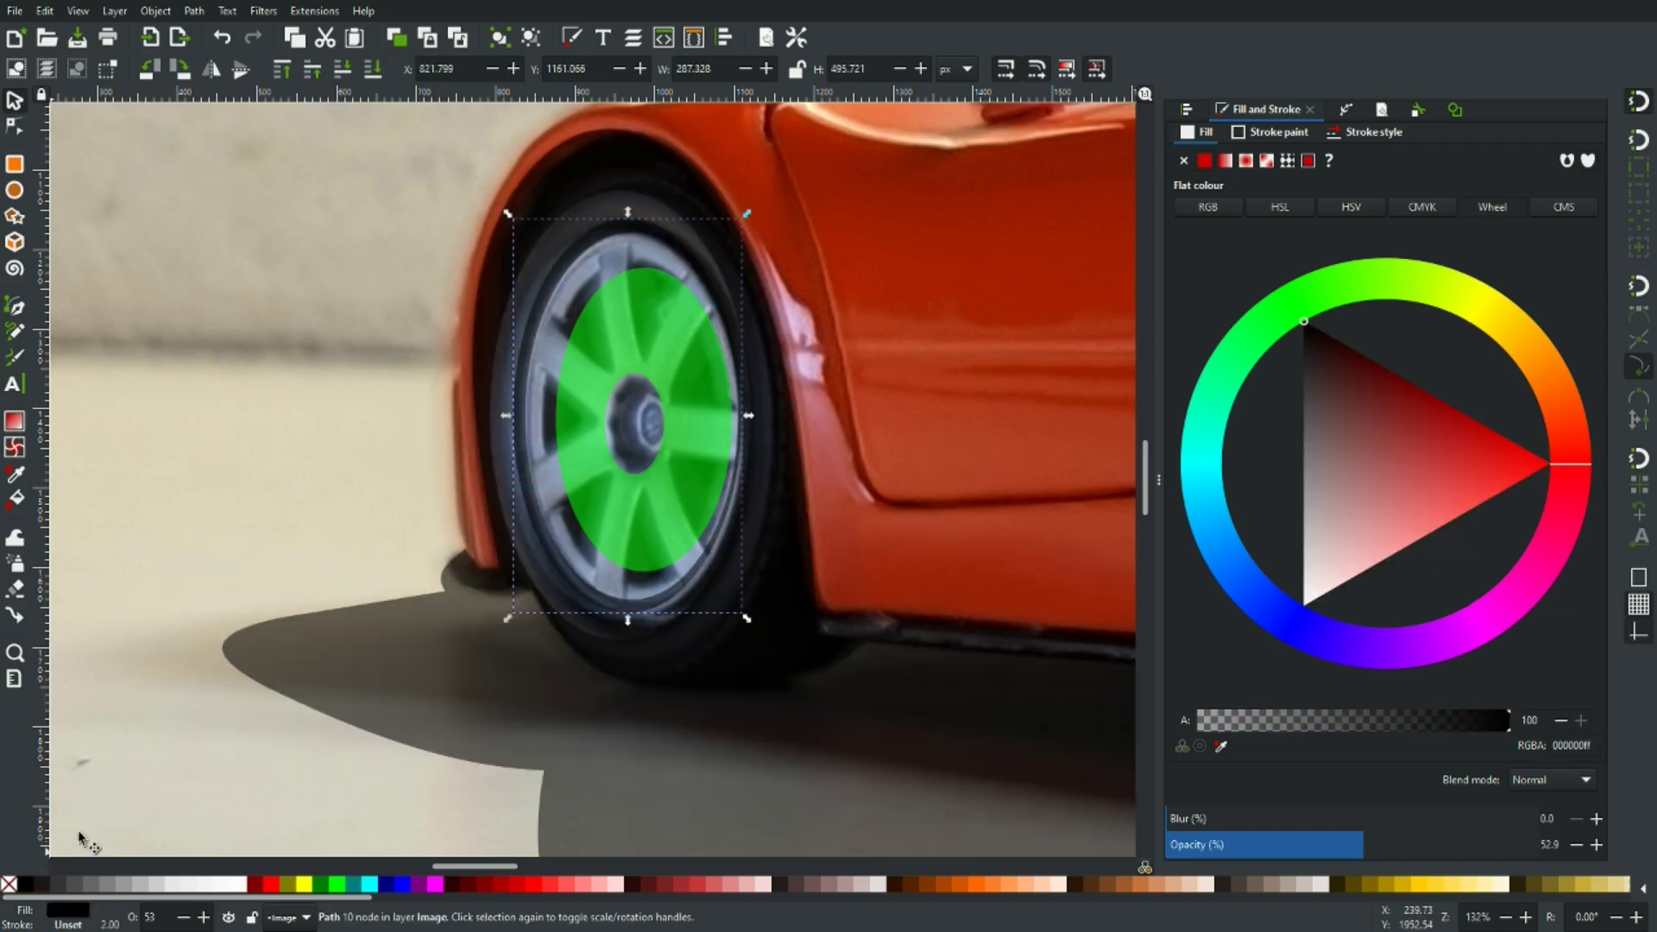
{"action": "left_click", "coordinate": [592, 428]}
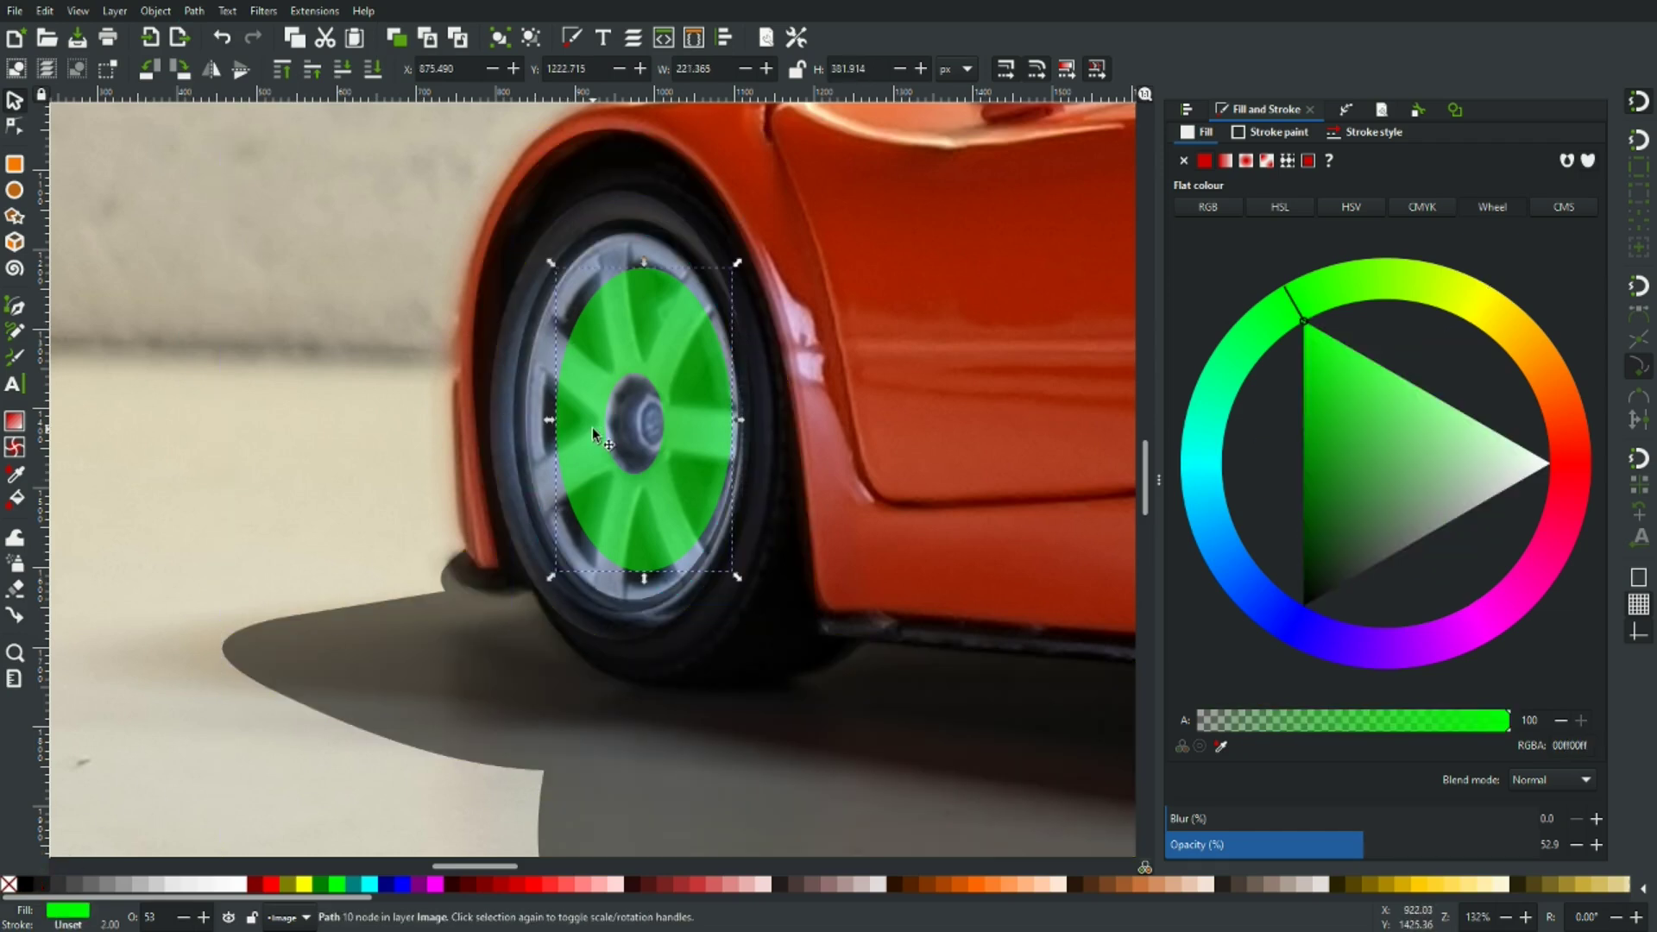
{"action": "left_click", "coordinate": [26, 887]}
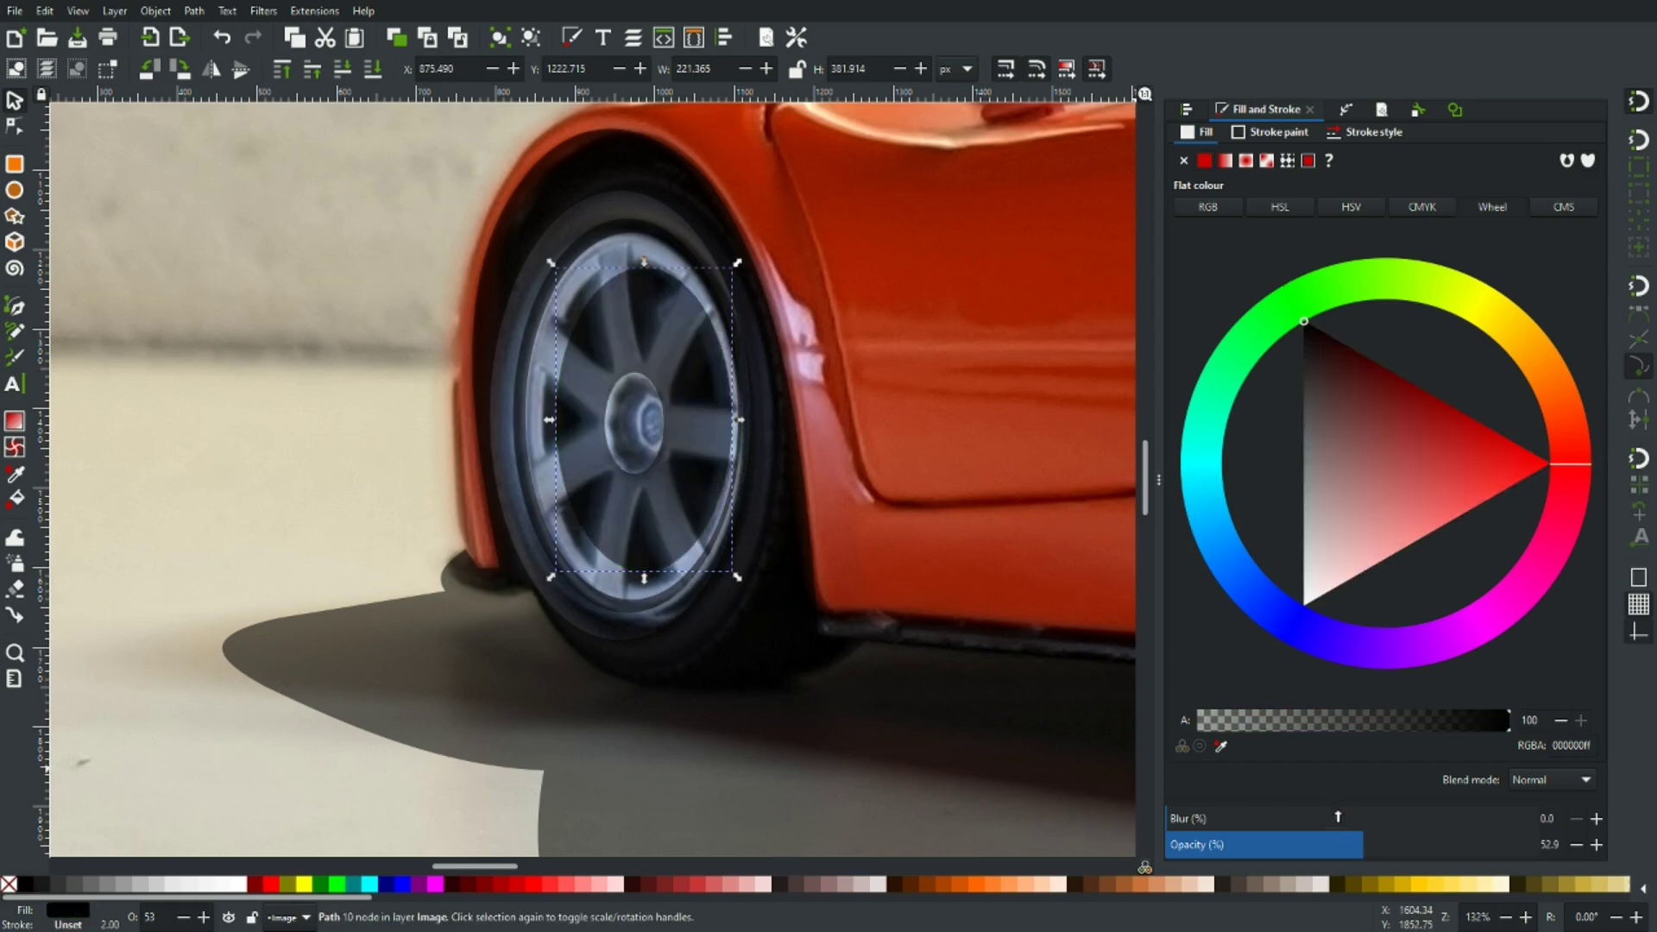
Raise the spoke disc, wheel ring and shadow to 100% opacity
{"action": "left_click_drag", "start_coordinate": [1363, 842], "coordinate": [1608, 840]}
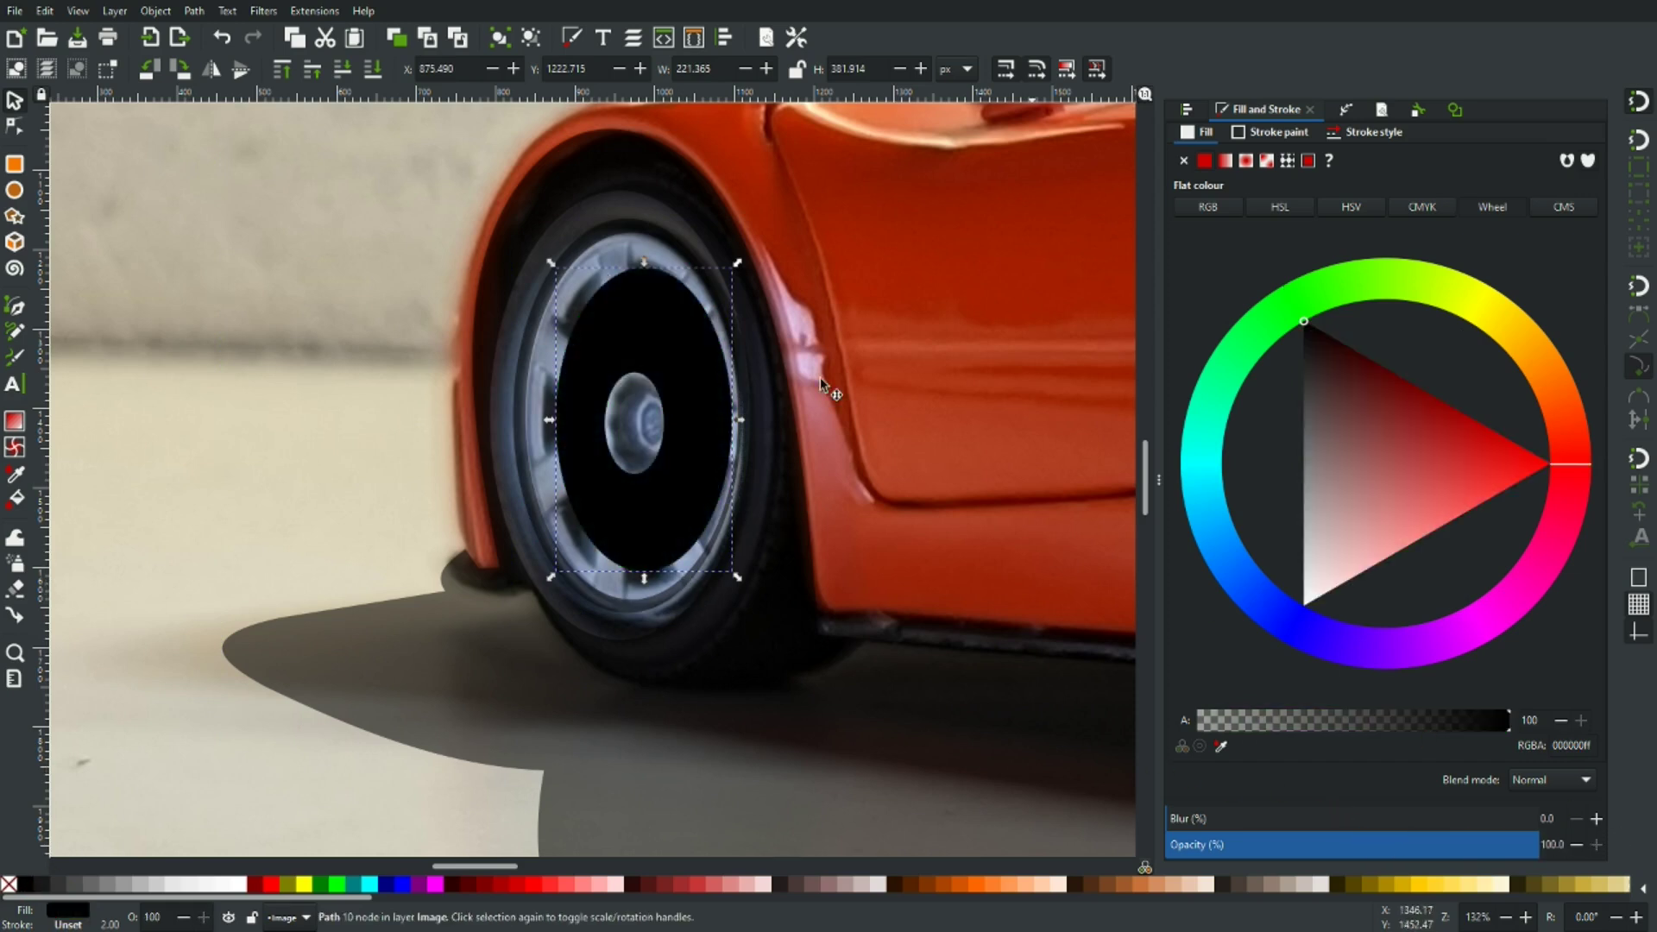
{"action": "left_click", "coordinate": [550, 293]}
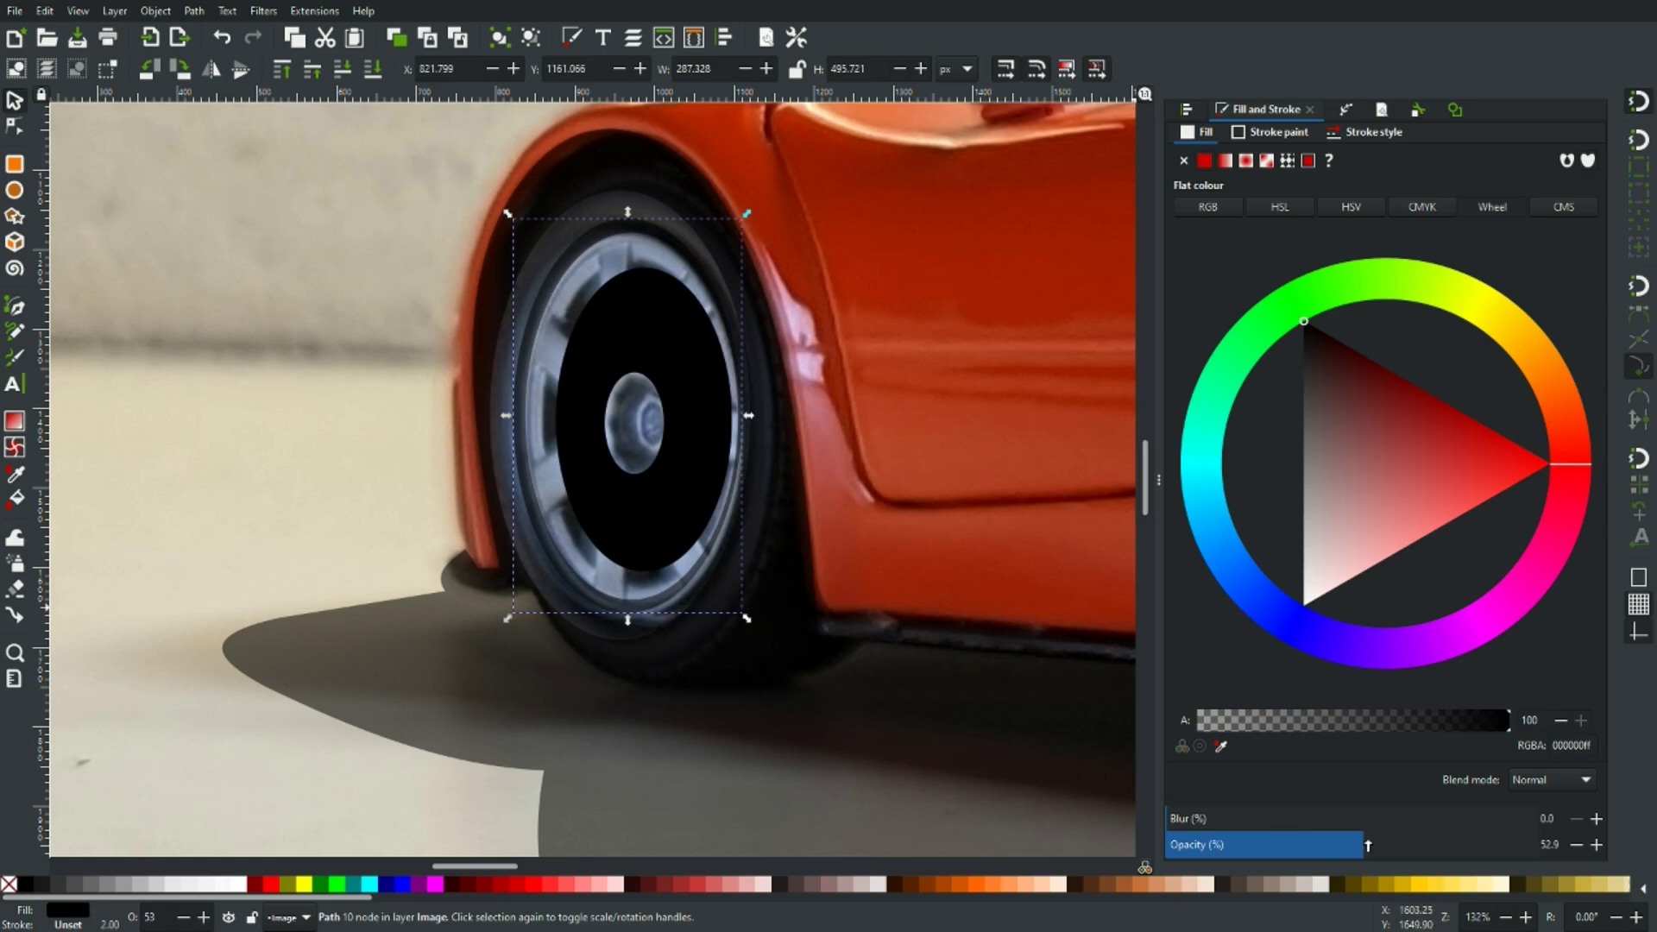
{"action": "left_click_drag", "start_coordinate": [1362, 847], "coordinate": [1594, 840]}
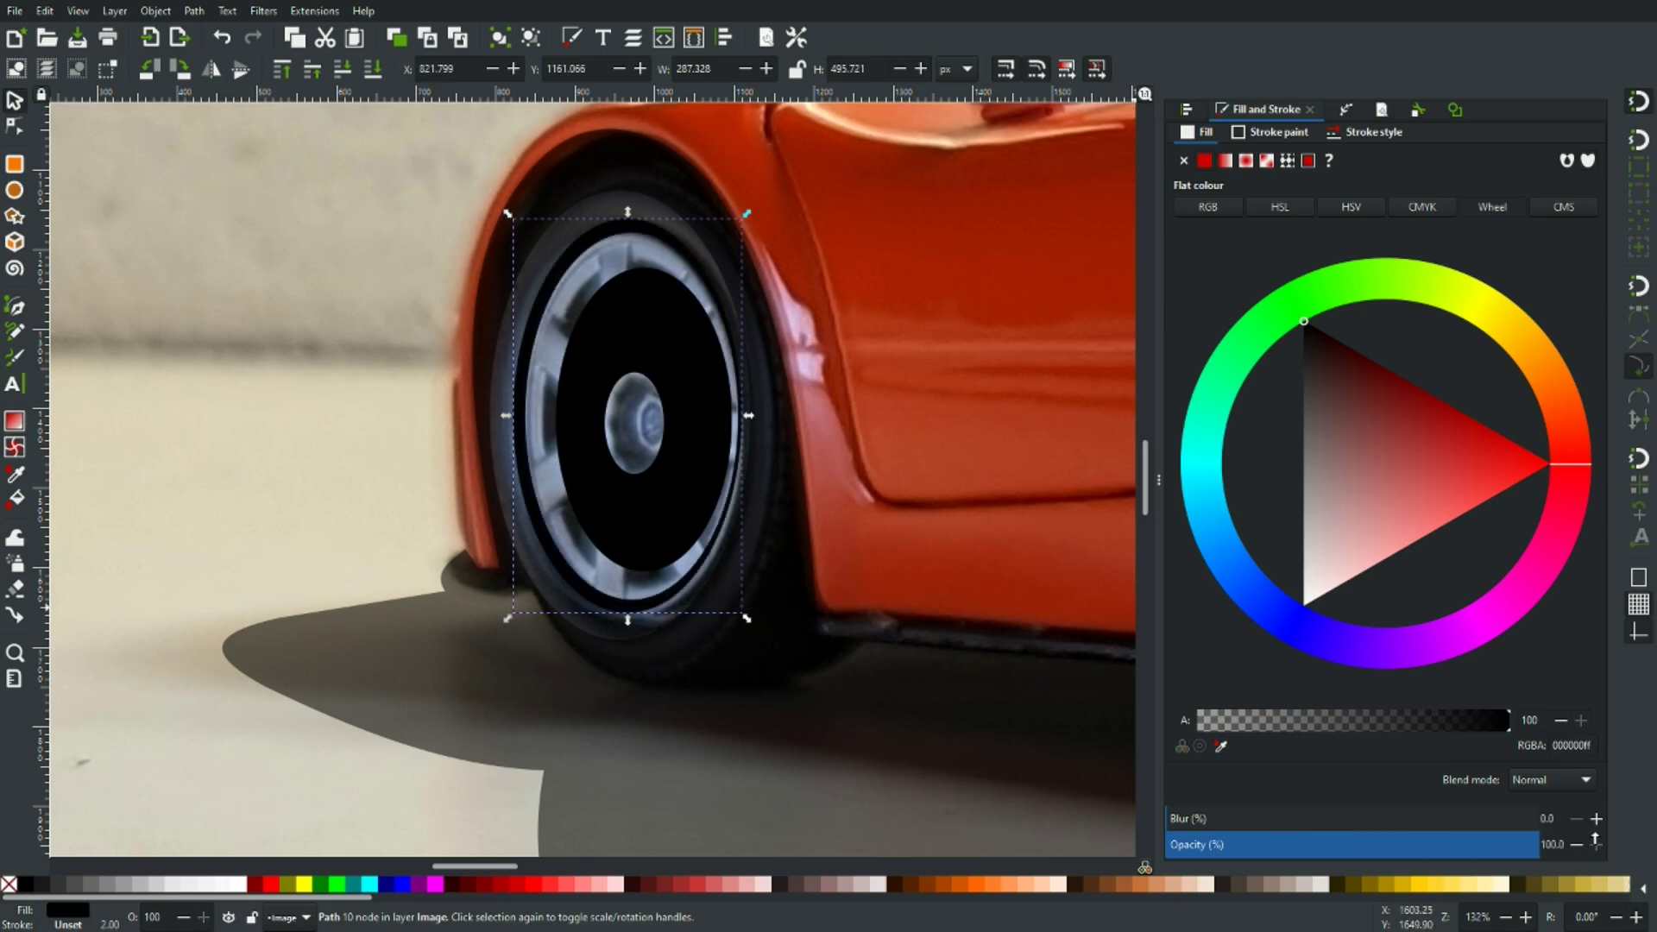
{"action": "left_click", "coordinate": [507, 291]}
{"action": "left_click_drag", "start_coordinate": [1361, 846], "coordinate": [1543, 844]}
Select the black shadow and wheel shapes together and combine them with Path > Union
{"action": "scroll", "coordinate": [742, 553], "scroll_direction": "down", "scroll_amount": 2}
{"action": "scroll", "coordinate": [760, 541], "scroll_direction": "down", "scroll_amount": 3}
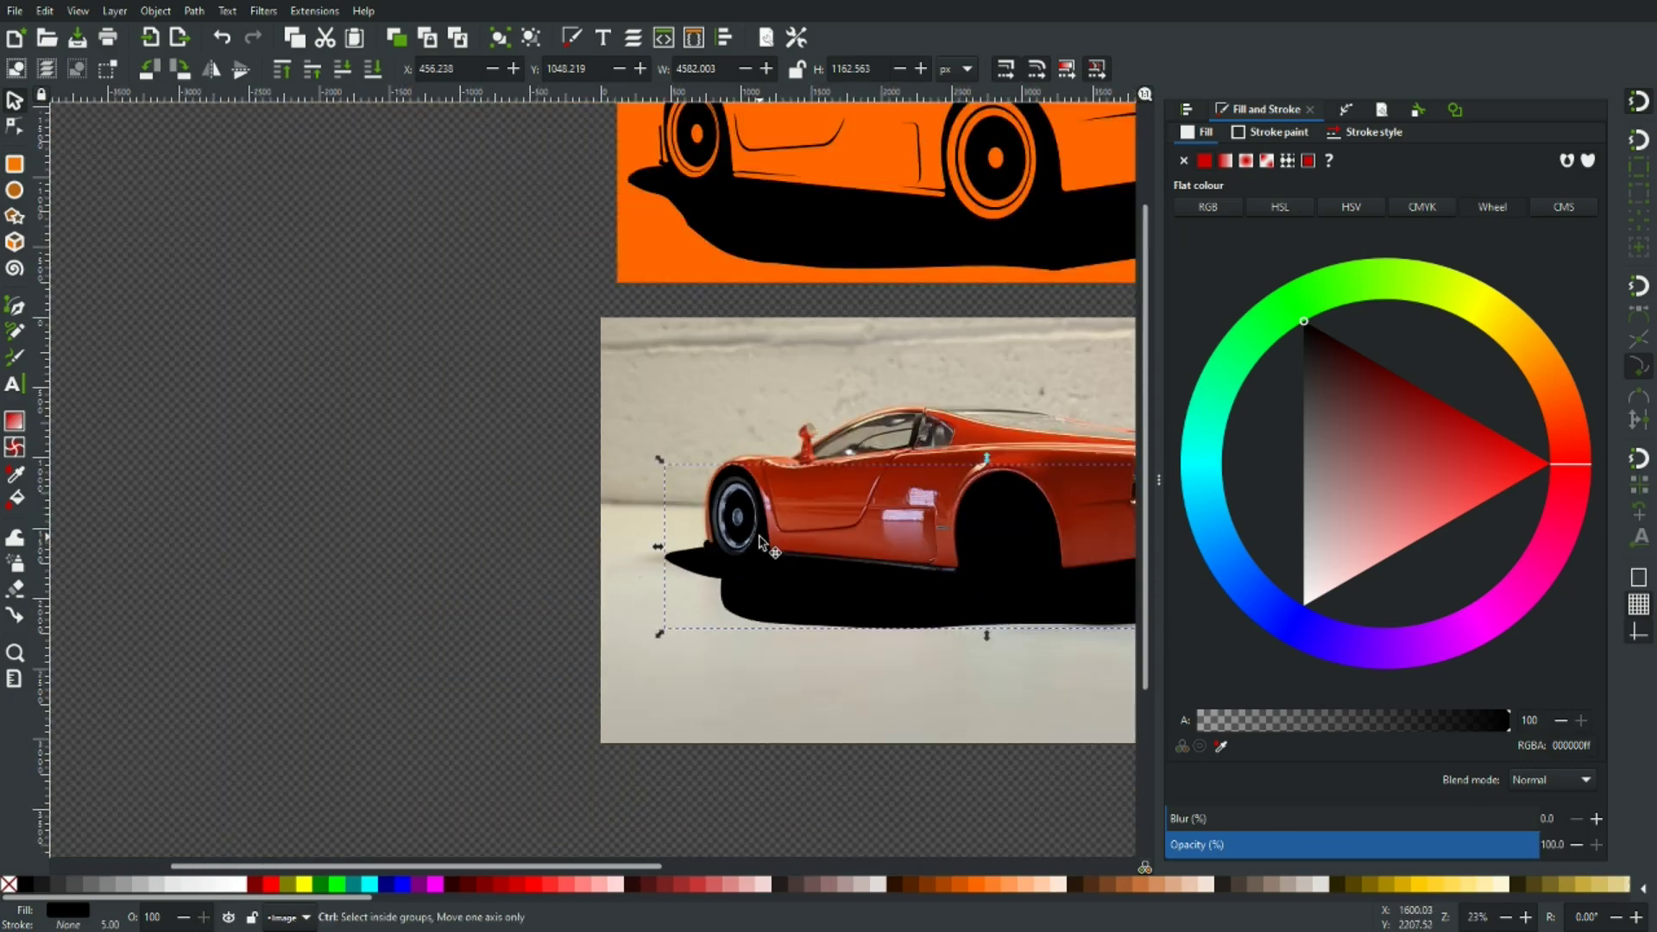
{"action": "scroll", "coordinate": [760, 542], "scroll_direction": "down", "scroll_amount": 1}
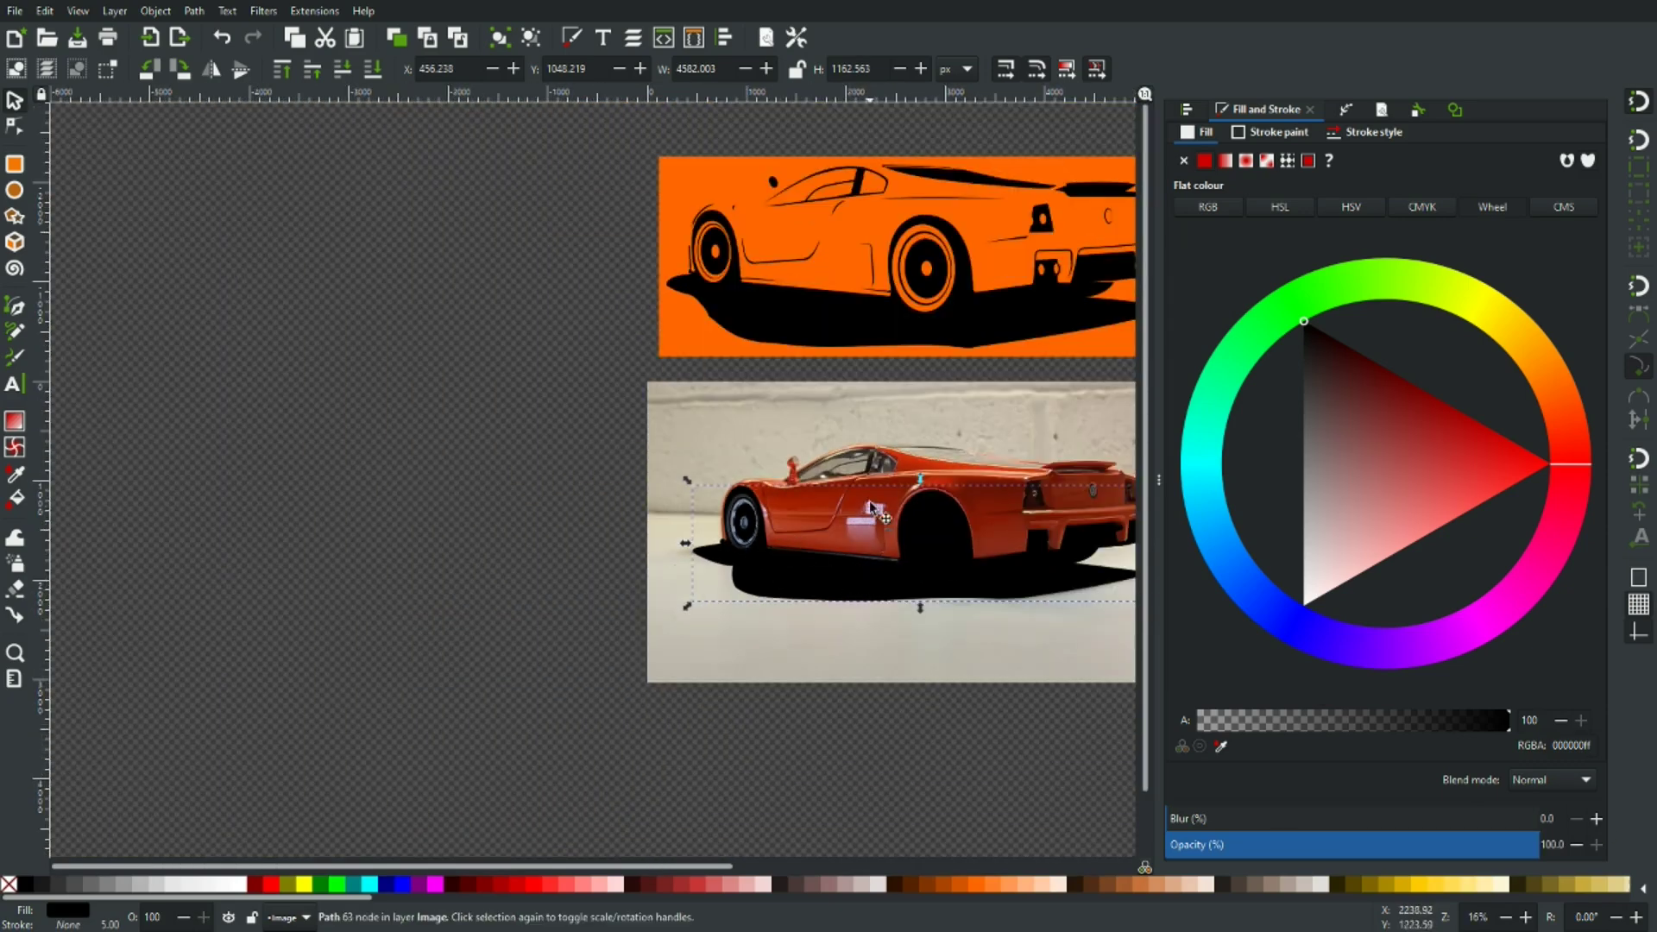
{"action": "mouse_move", "coordinate": [854, 567]}
{"action": "left_mouse_down"}
{"action": "mouse_move", "coordinate": [829, 539]}
{"action": "mouse_move", "coordinate": [827, 561]}
{"action": "left_mouse_up"}
{"action": "key", "text": "ctrl+z"}
{"action": "left_click_drag", "start_coordinate": [562, 415], "coordinate": [1085, 585]}
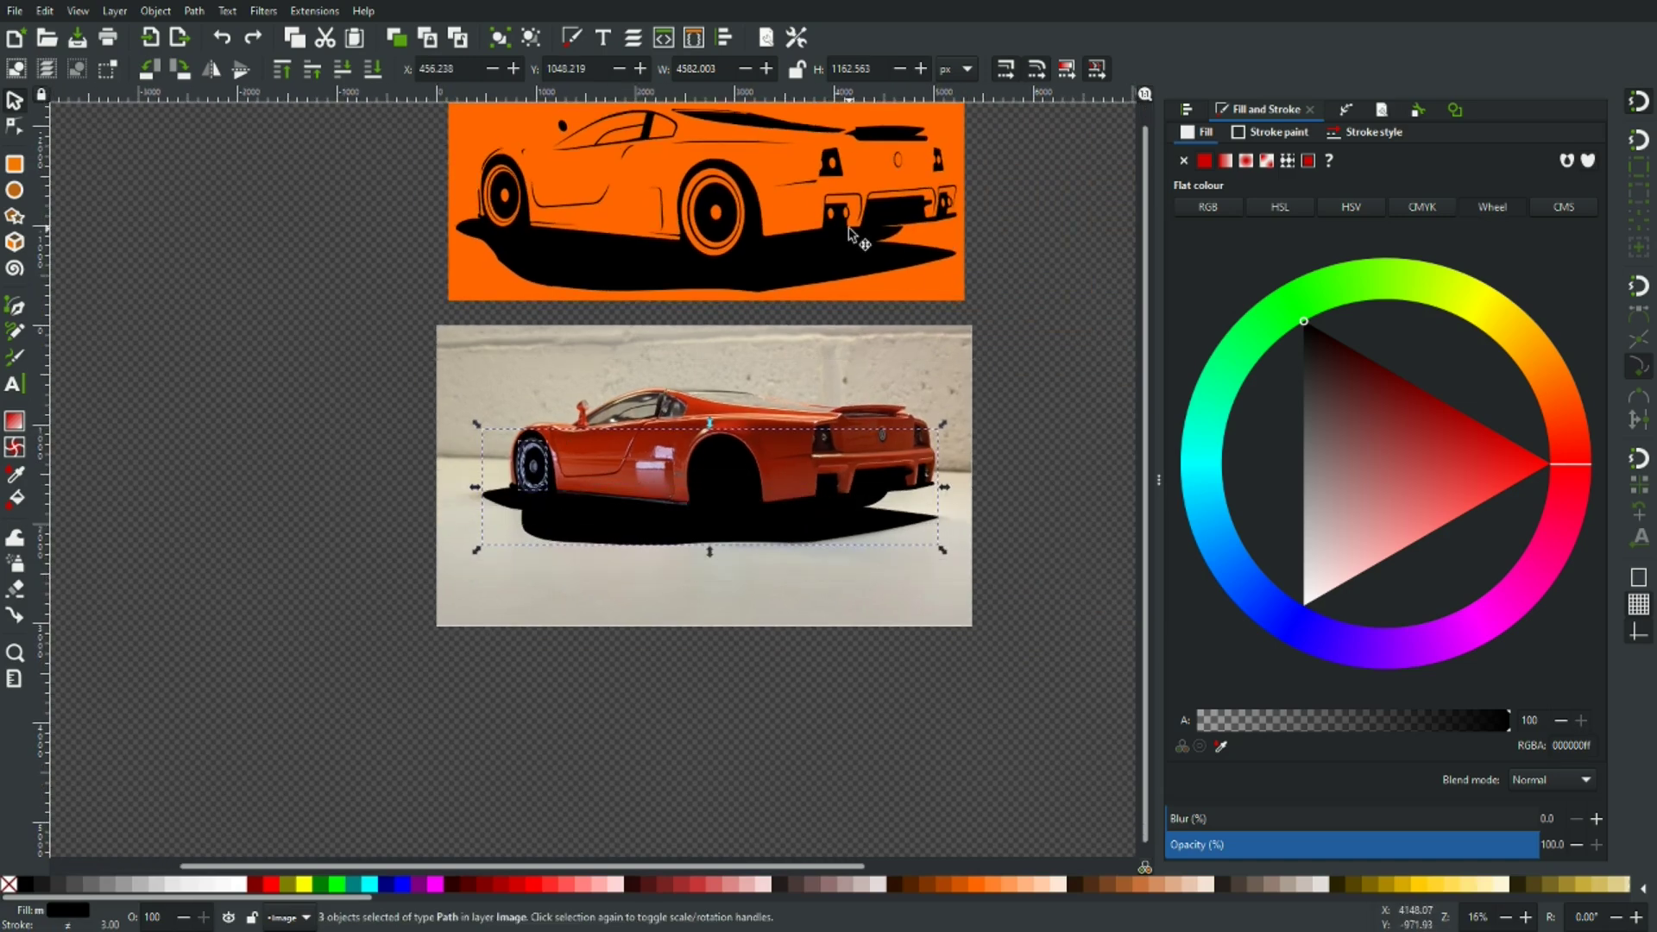
{"action": "left_click", "coordinate": [194, 12]}
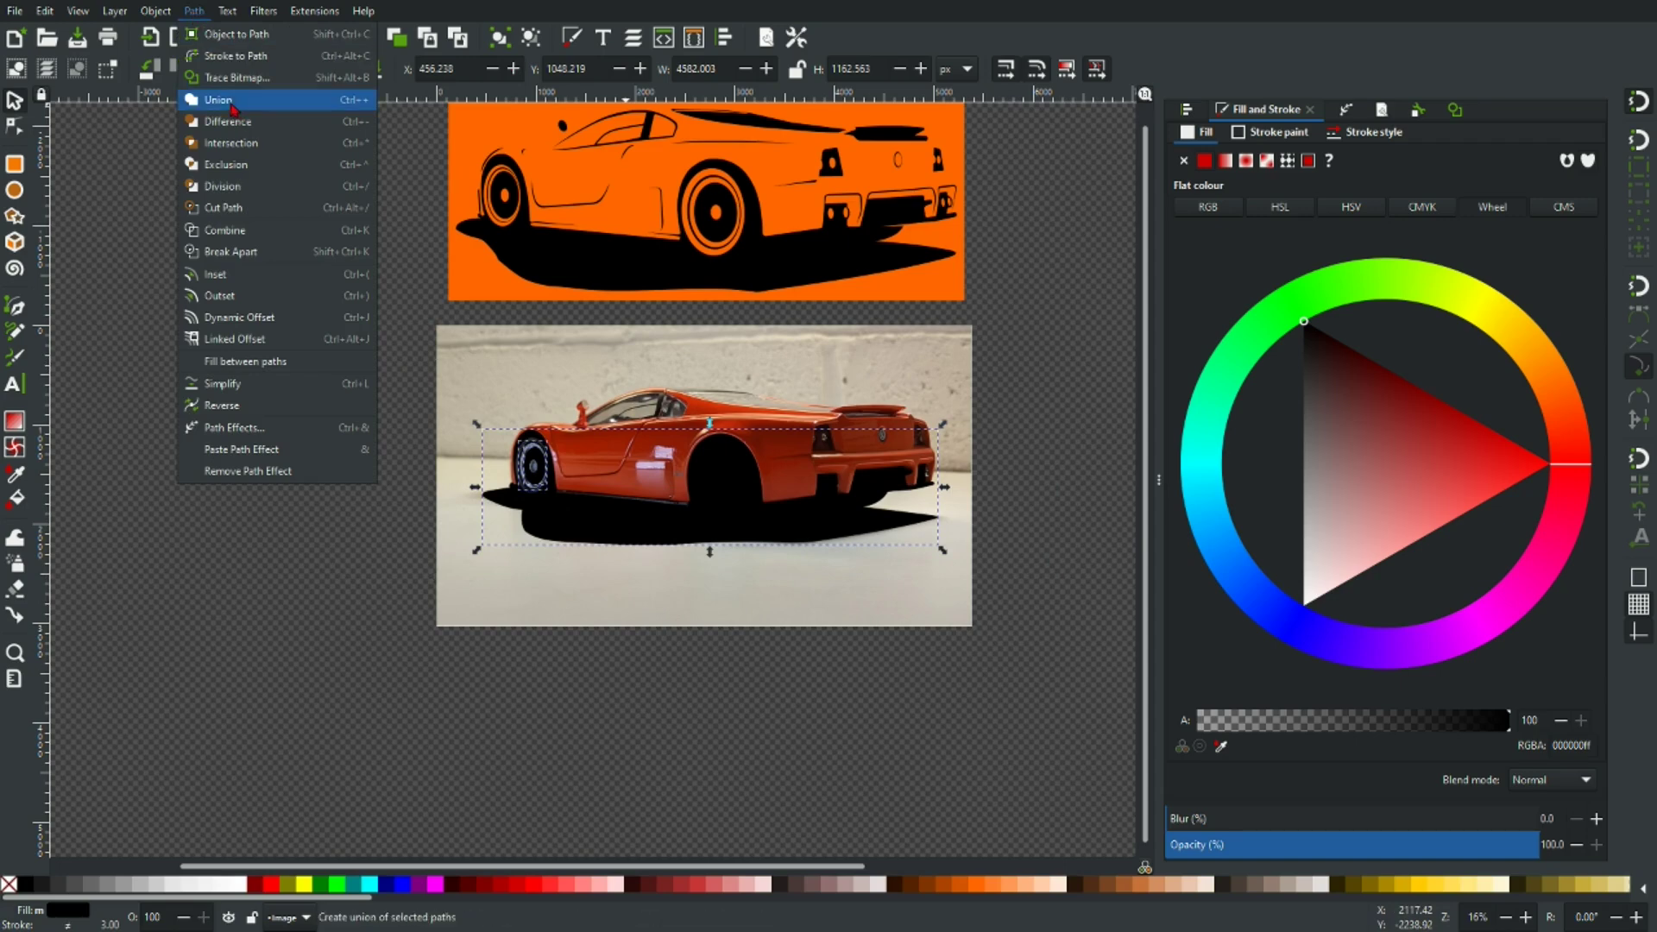
{"action": "left_click", "coordinate": [233, 105]}
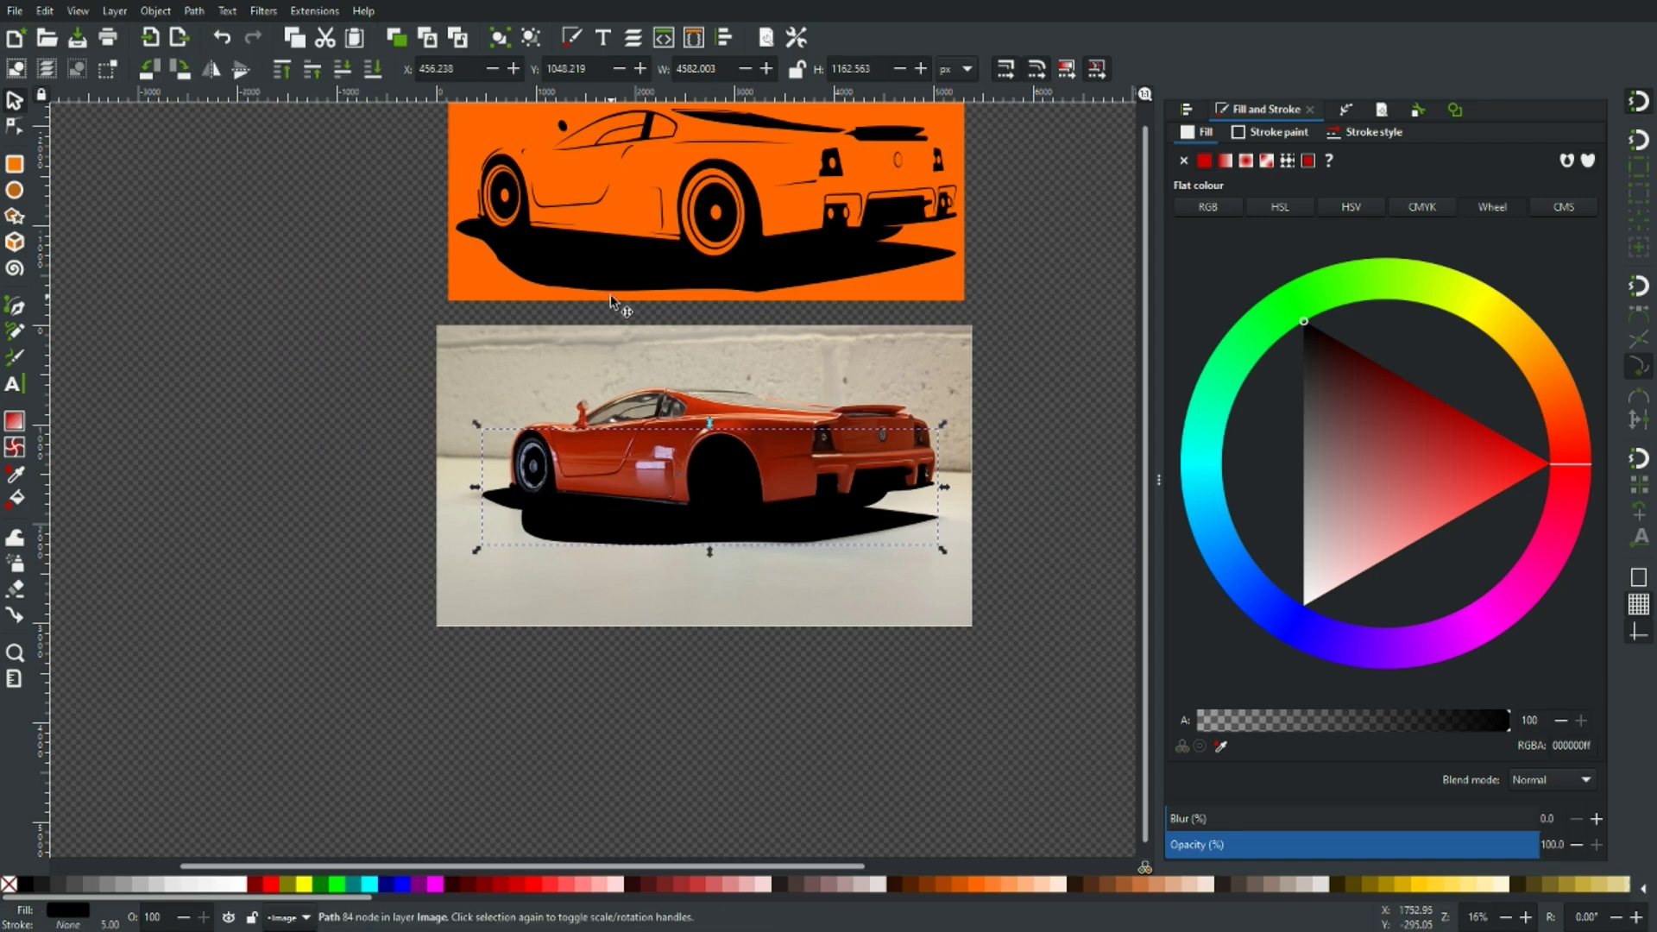
Move the black silhouette onto the orange car artwork and enlarge it to fit beneath the car
{"action": "left_click_drag", "start_coordinate": [727, 498], "coordinate": [755, 225]}
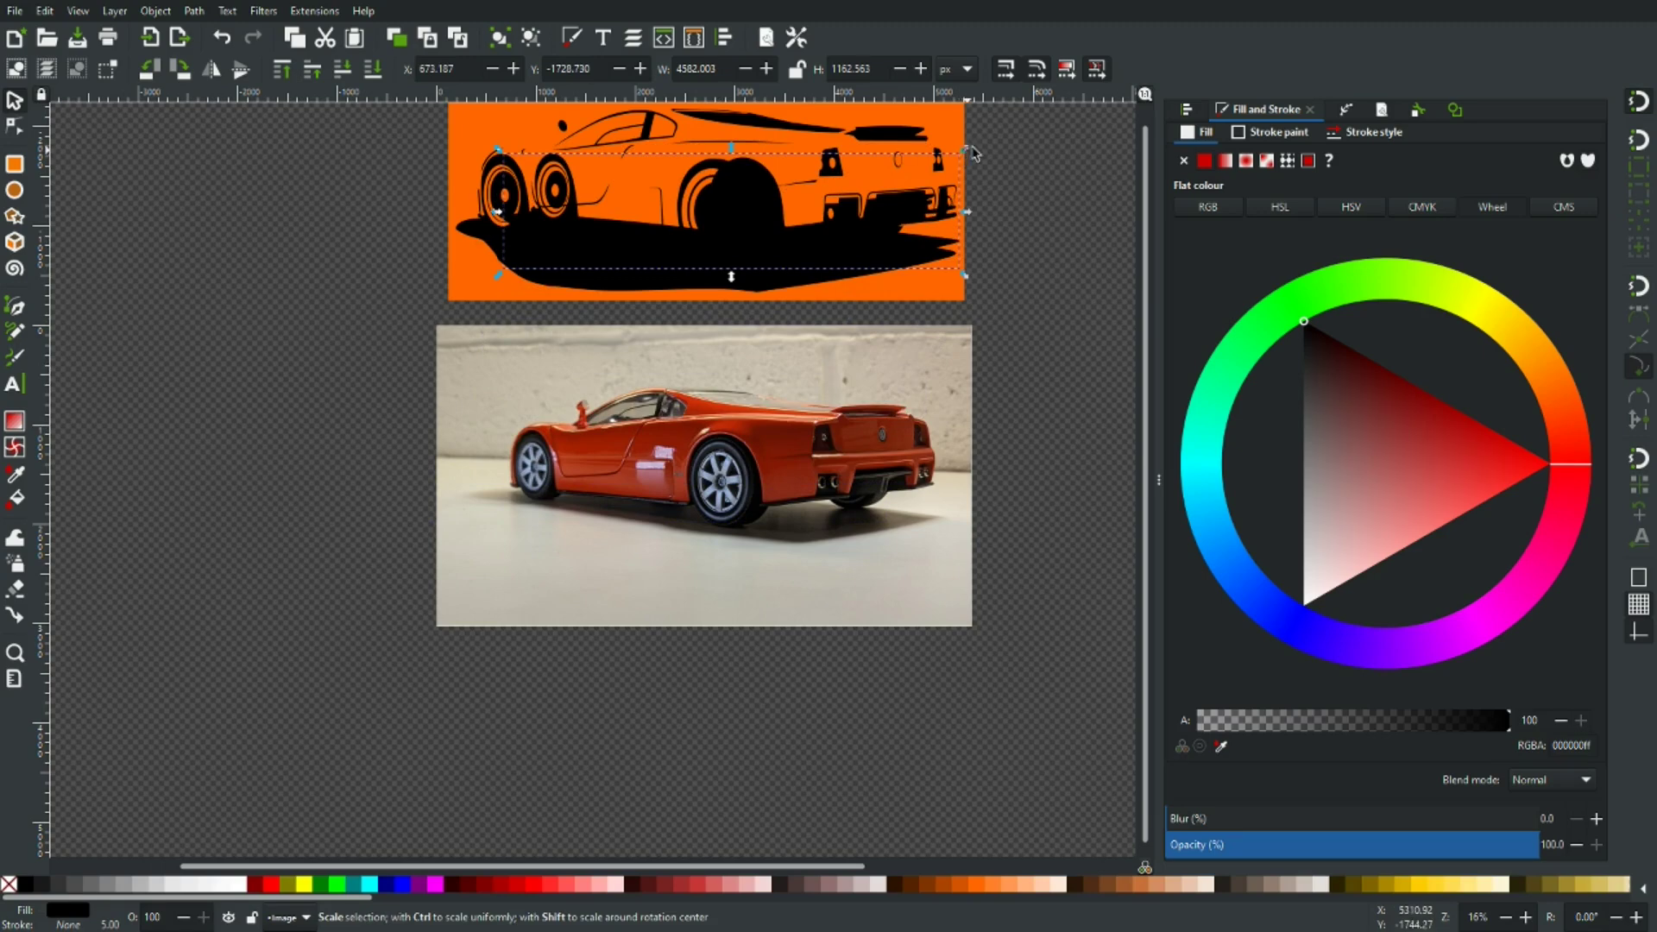
{"action": "left_click_drag", "start_coordinate": [978, 152], "coordinate": [1046, 193]}
{"action": "left_click_drag", "start_coordinate": [693, 190], "coordinate": [669, 205]}
{"action": "scroll", "coordinate": [497, 216], "scroll_direction": "up", "scroll_amount": 3}
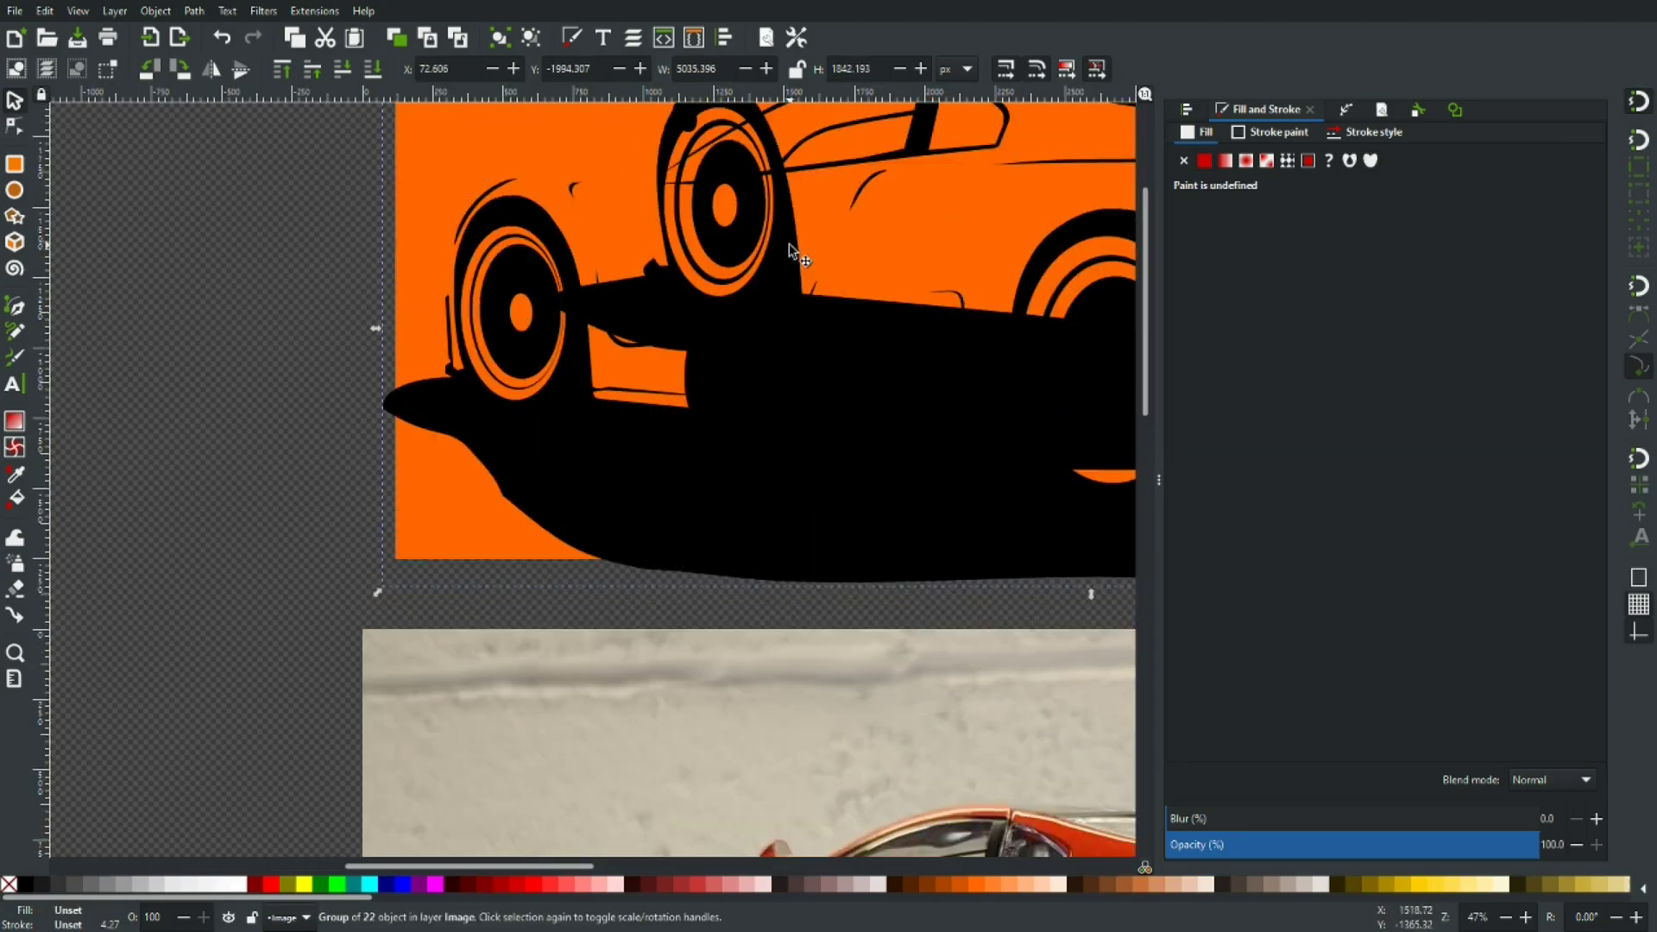
{"action": "left_click_drag", "start_coordinate": [776, 266], "coordinate": [714, 404]}
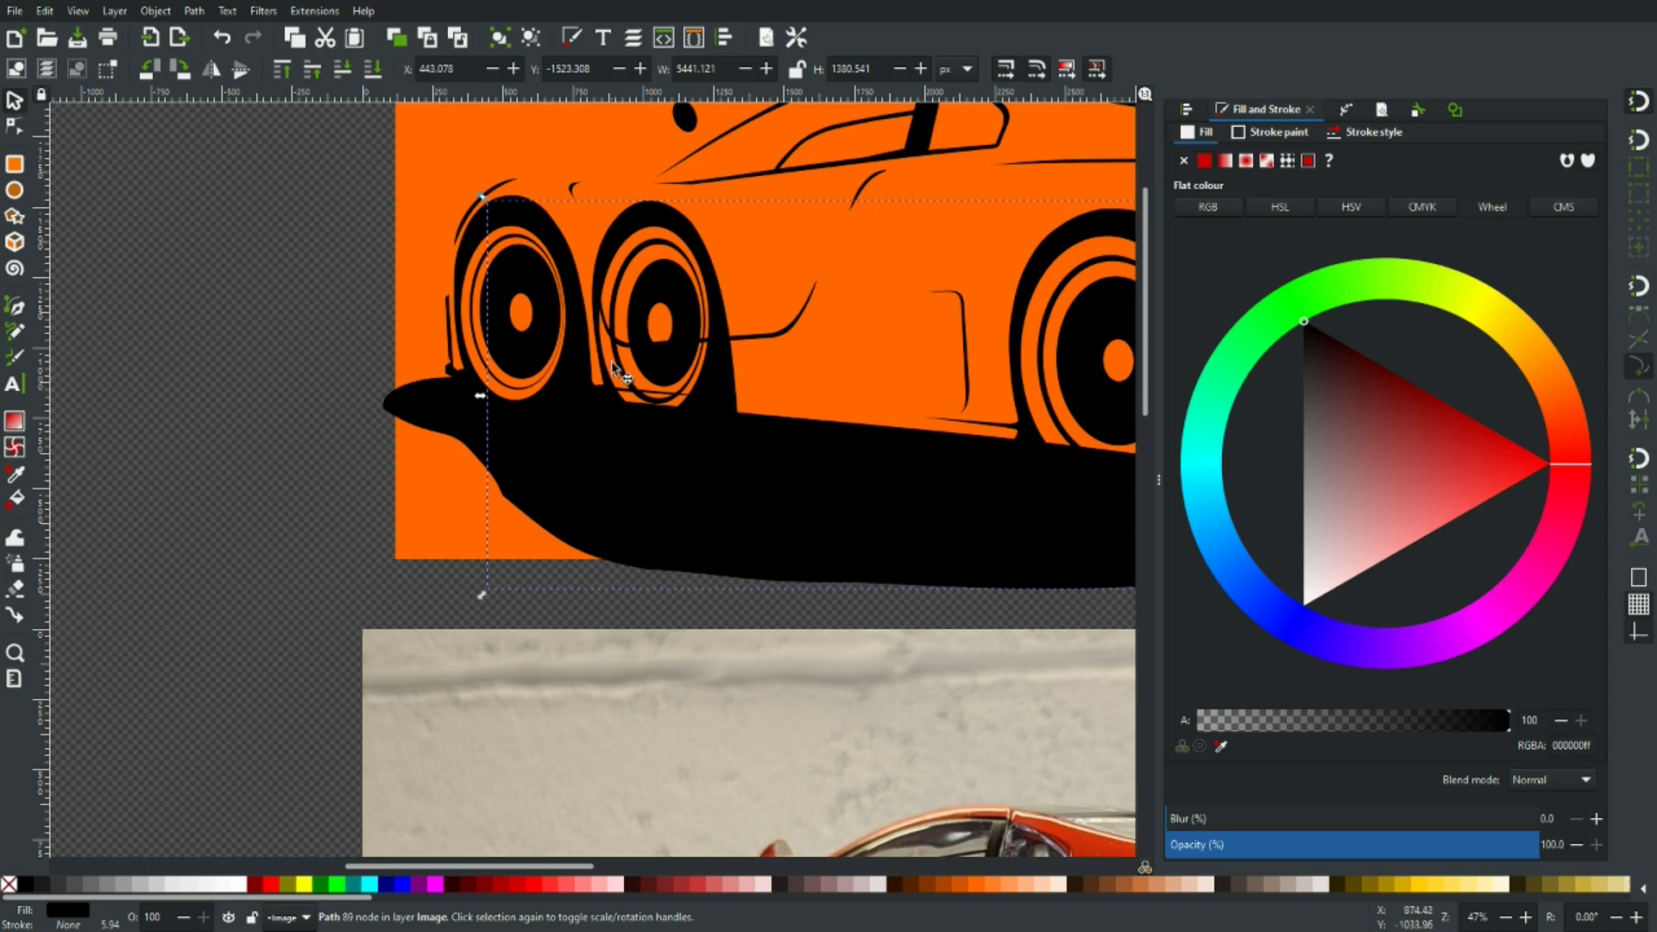